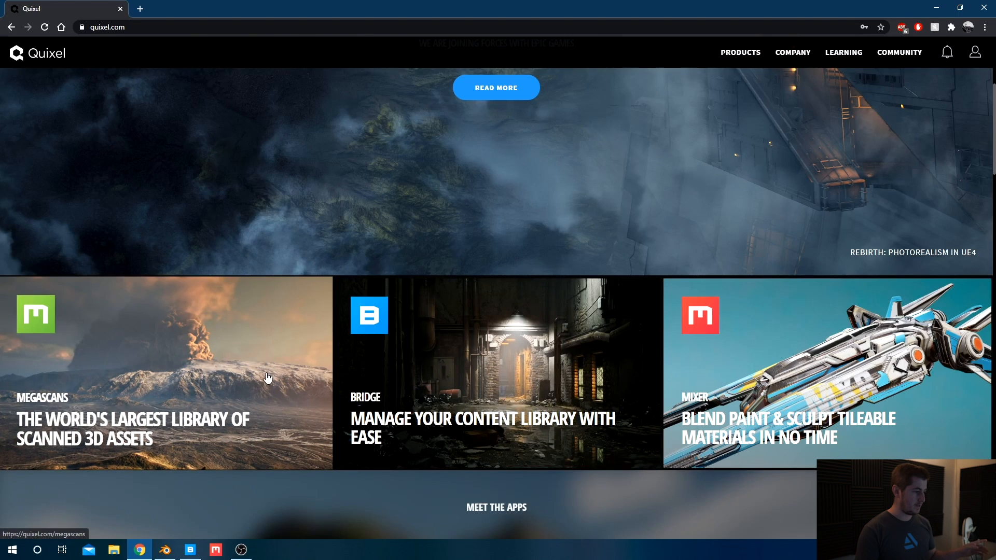
Step: Visit the Megascans and Bridge product pages on the Quixel website
click(266, 372)
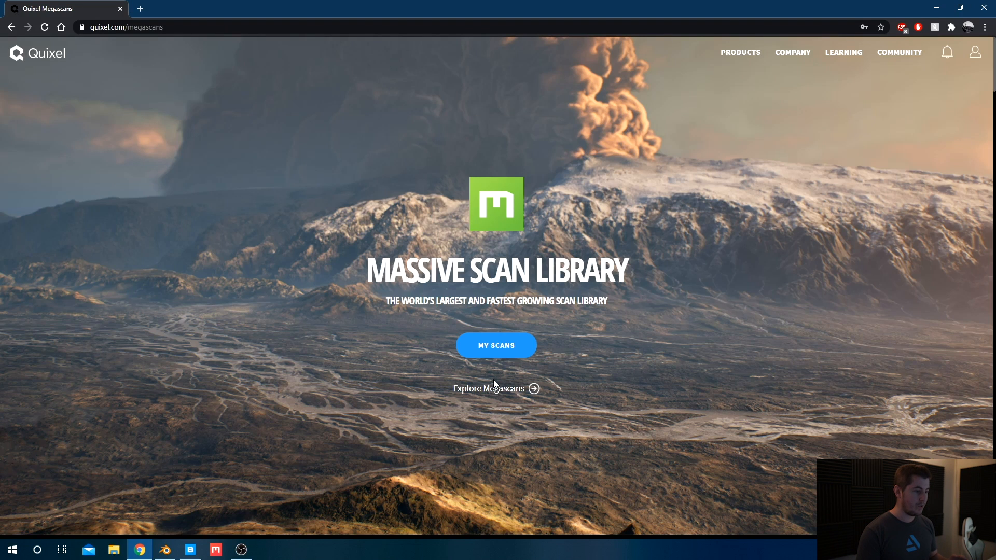
click(12, 27)
click(429, 356)
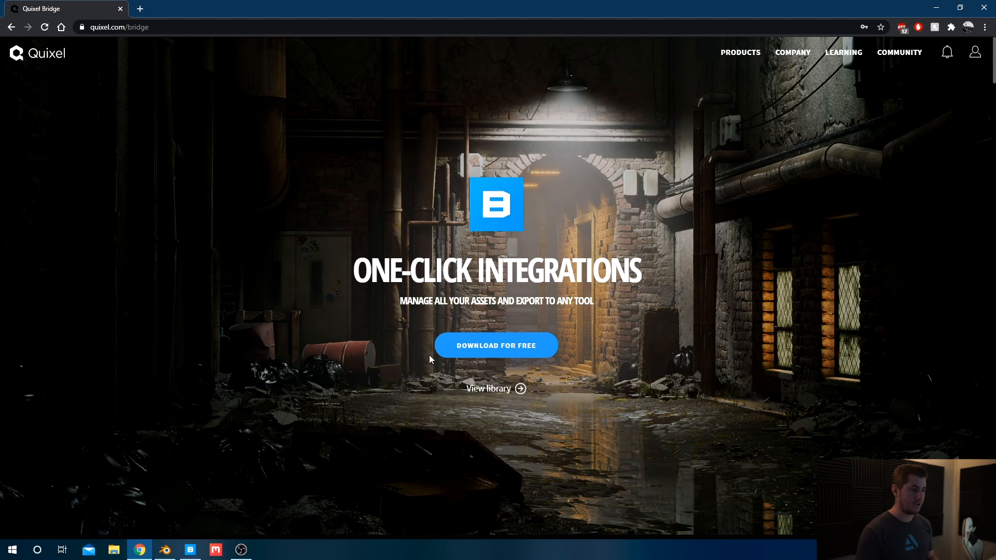
Step: Switch to Quixel Bridge, visit the Home section, and show the Free assets with the asset details closed
click(190, 550)
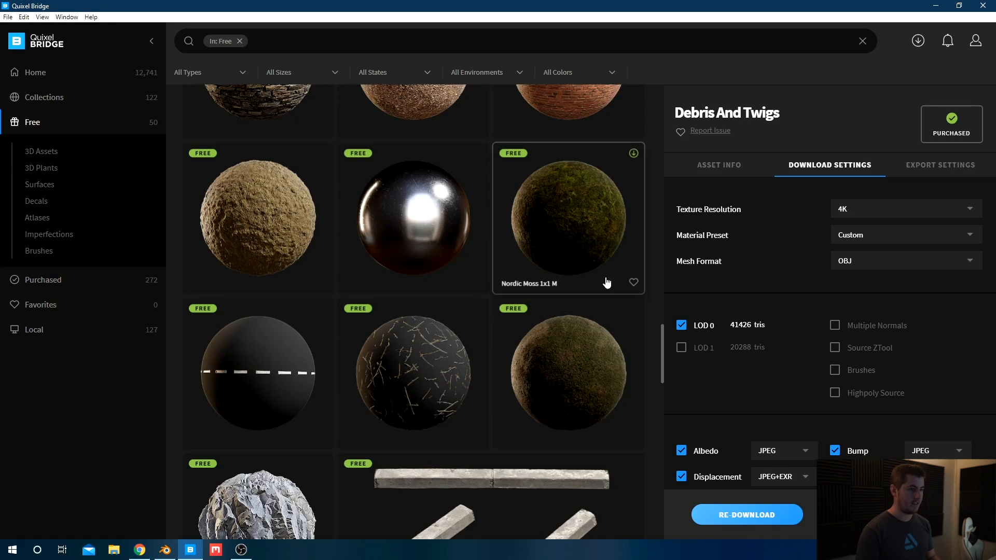
scroll(329, 325, up, 5)
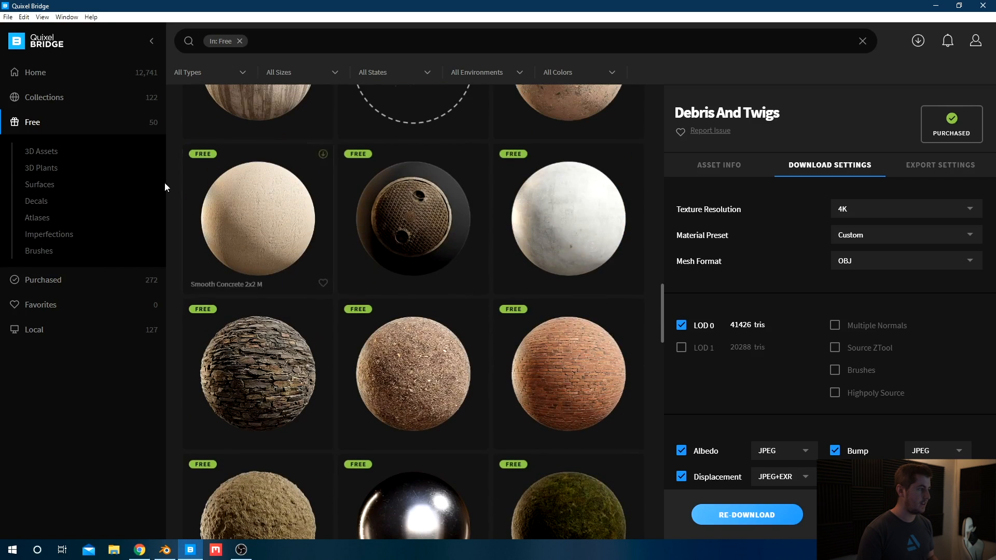
click(115, 77)
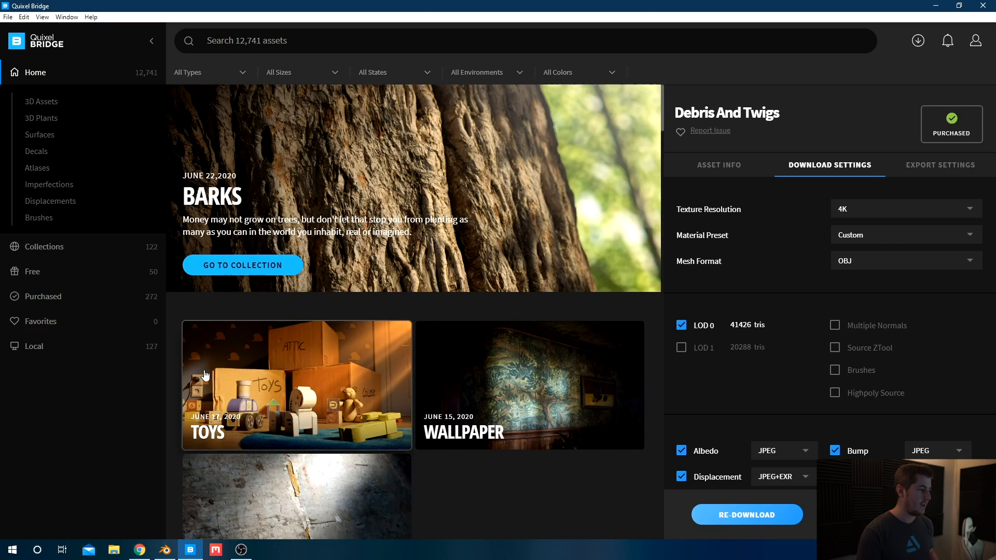
click(77, 270)
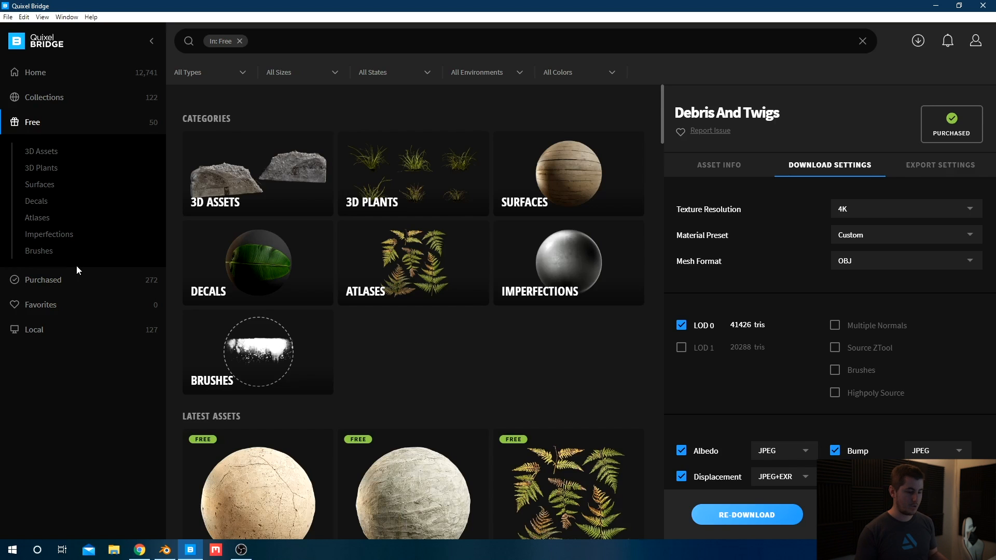
click(434, 337)
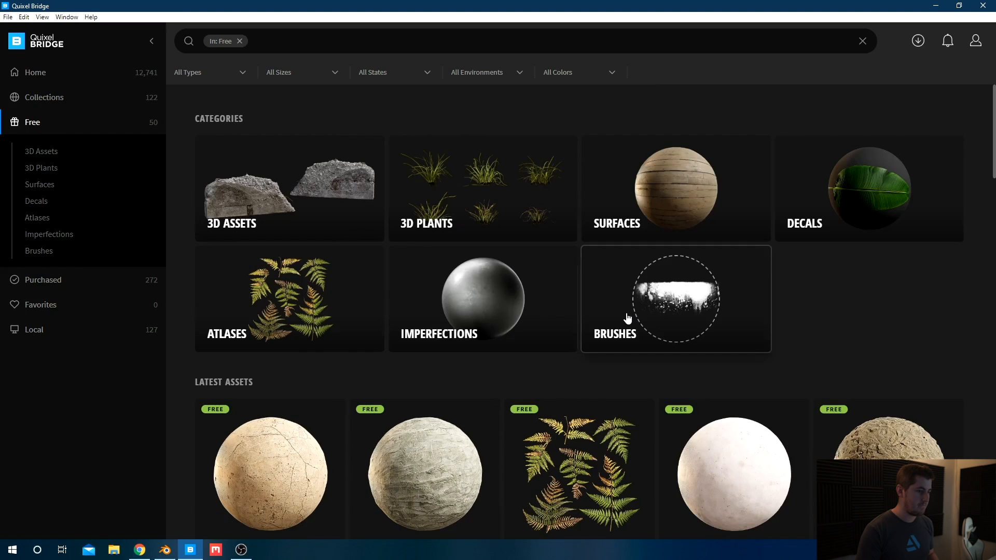
Step: Look through the free assets for nature items such as Debris And Twigs, Broken Stump, Ground Roots and Ribbon Grass
scroll(761, 300, down, 3)
scroll(960, 320, up, 3)
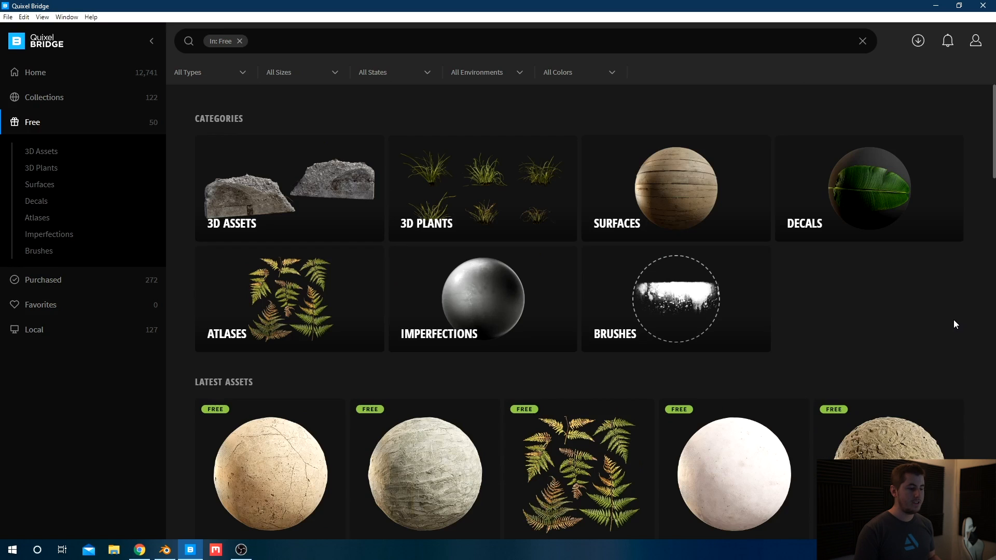
scroll(954, 319, down, 5)
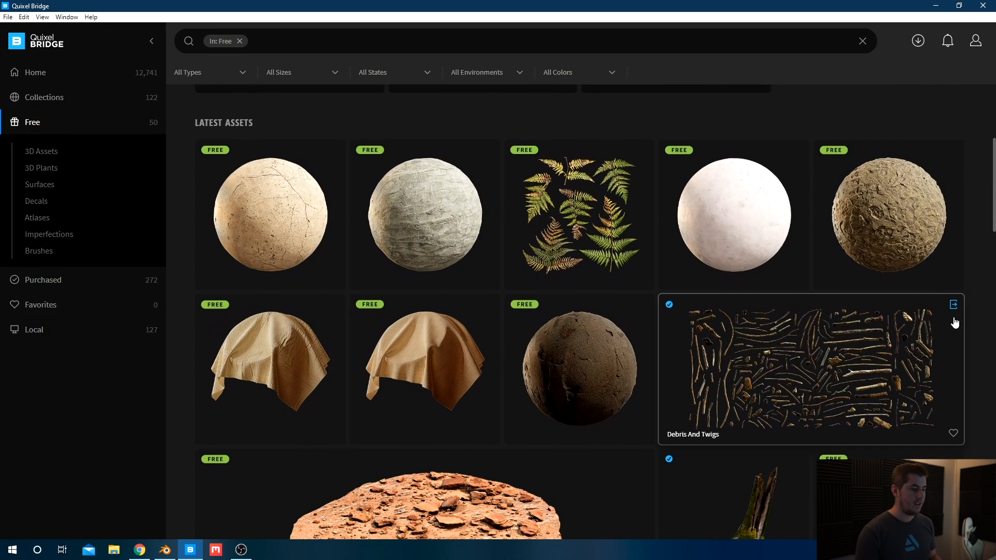
scroll(955, 321, down, 3)
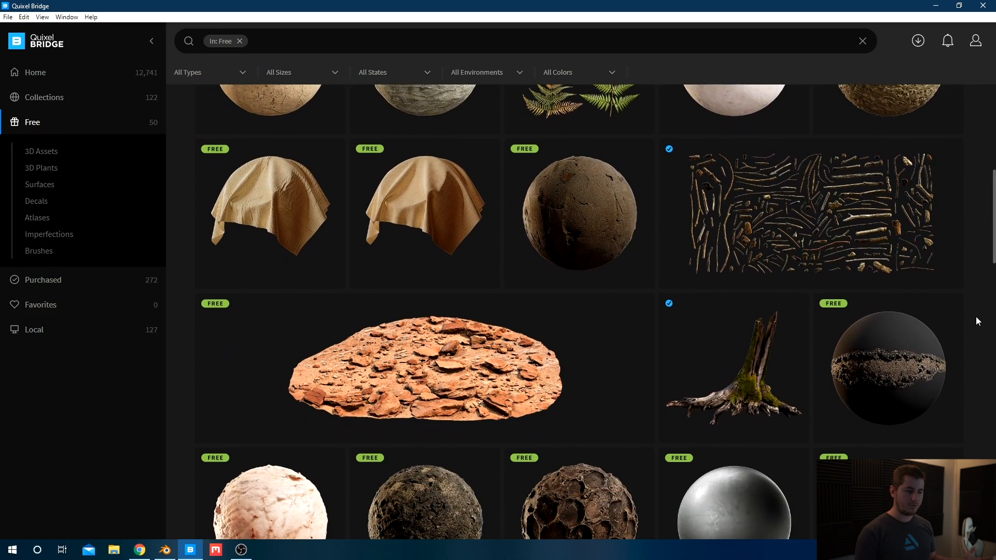
scroll(975, 318, down, 4)
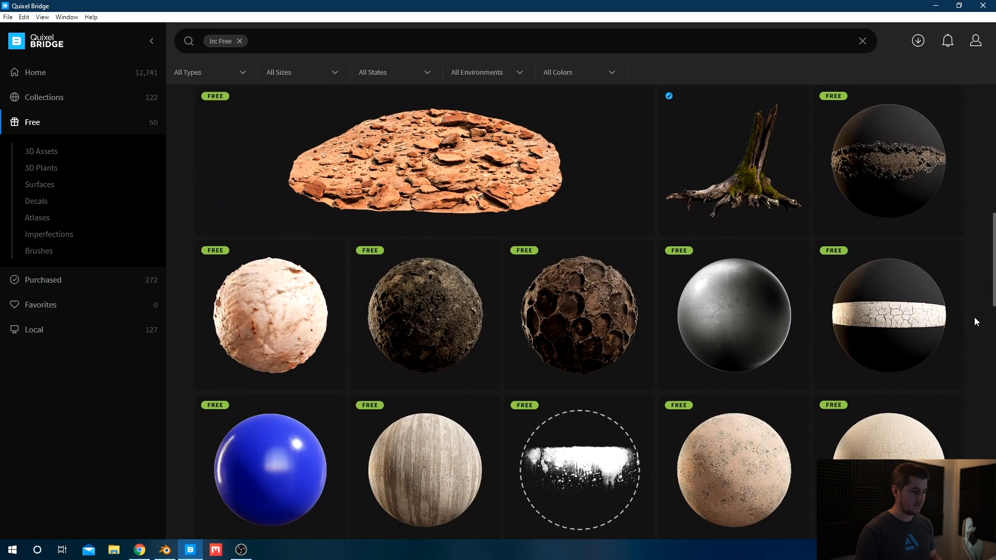
scroll(974, 317, down, 2)
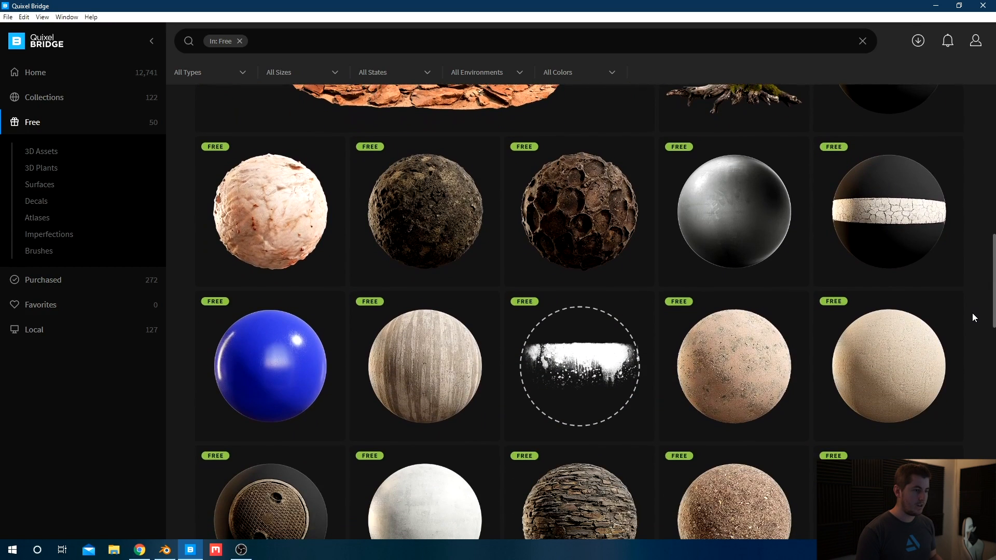
scroll(974, 315, down, 8)
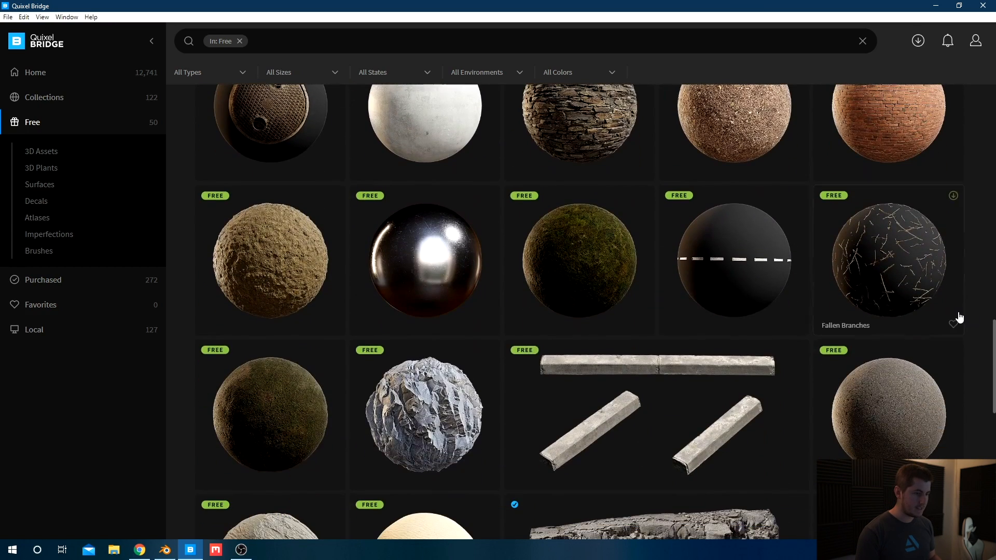
scroll(960, 317, down, 10)
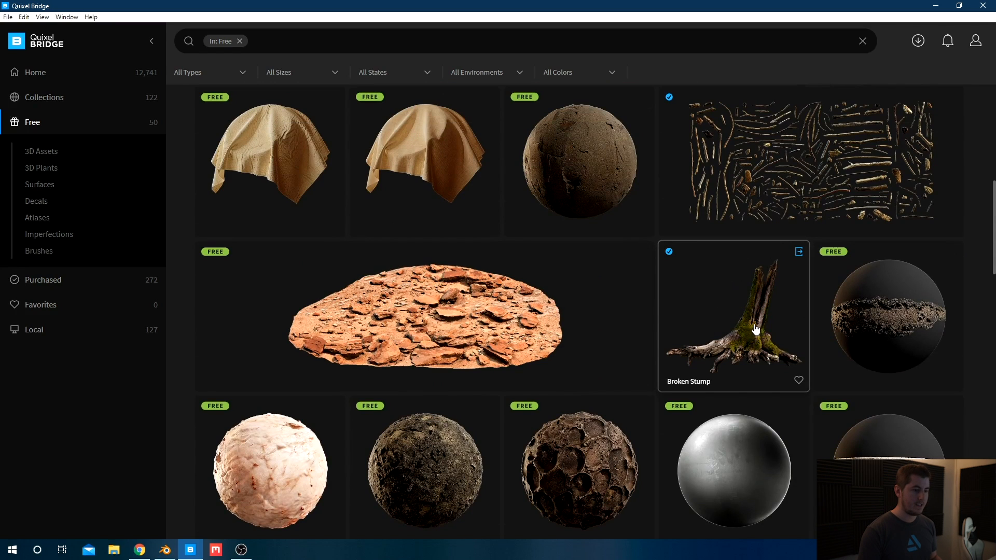
scroll(755, 327, down, 15)
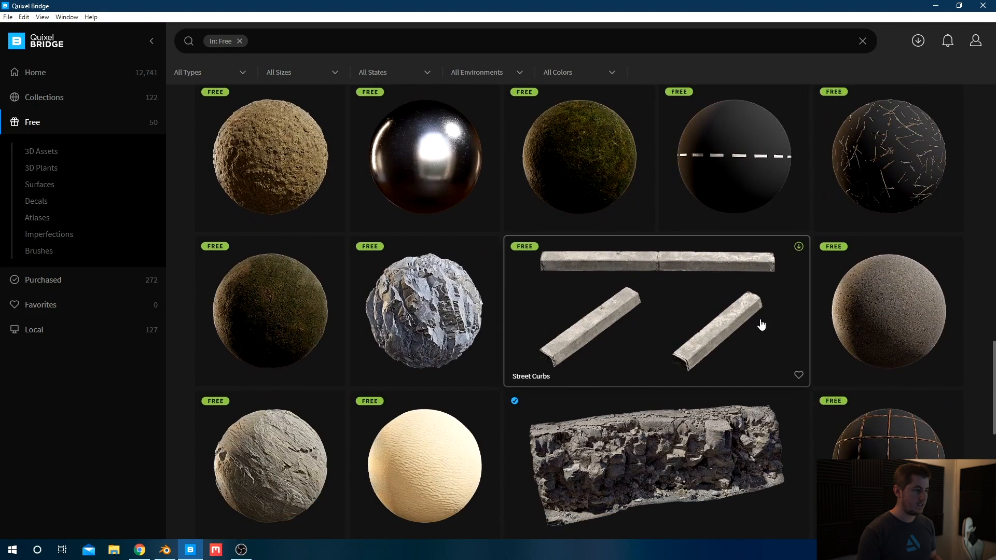
scroll(761, 325, up, 3)
scroll(761, 324, down, 12)
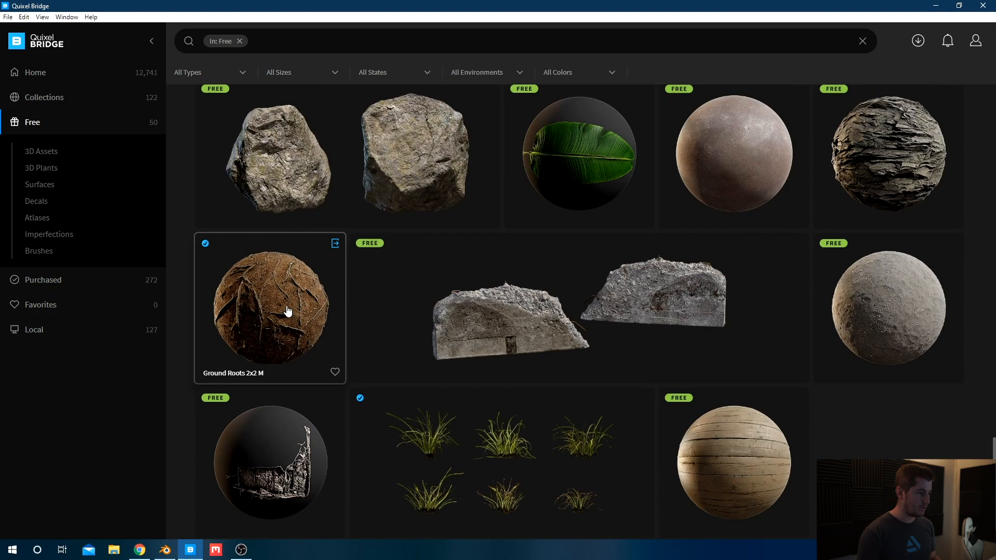
scroll(307, 309, down, 1)
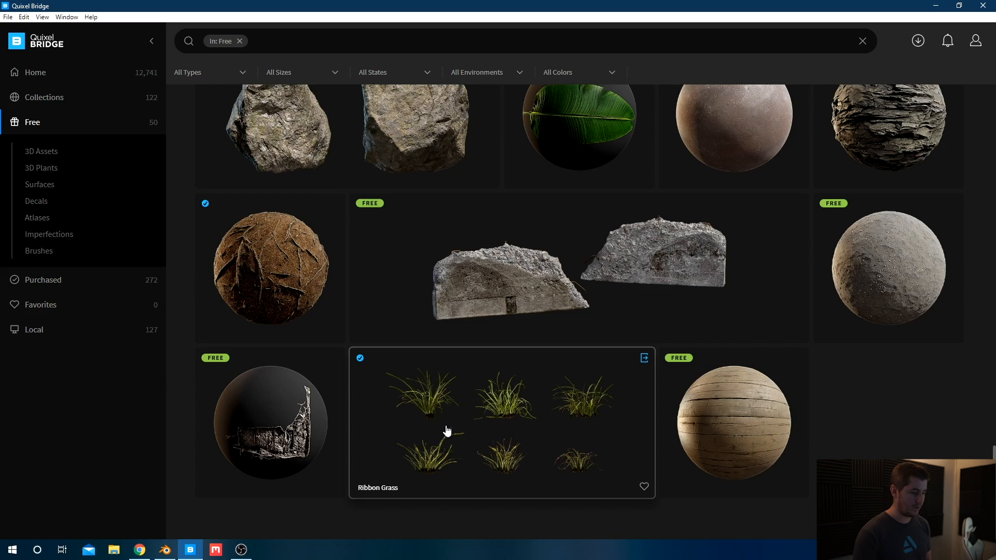
Step: View the finished tree and grass scene in Blender and return to the start of the free assets in Quixel Bridge
click(167, 549)
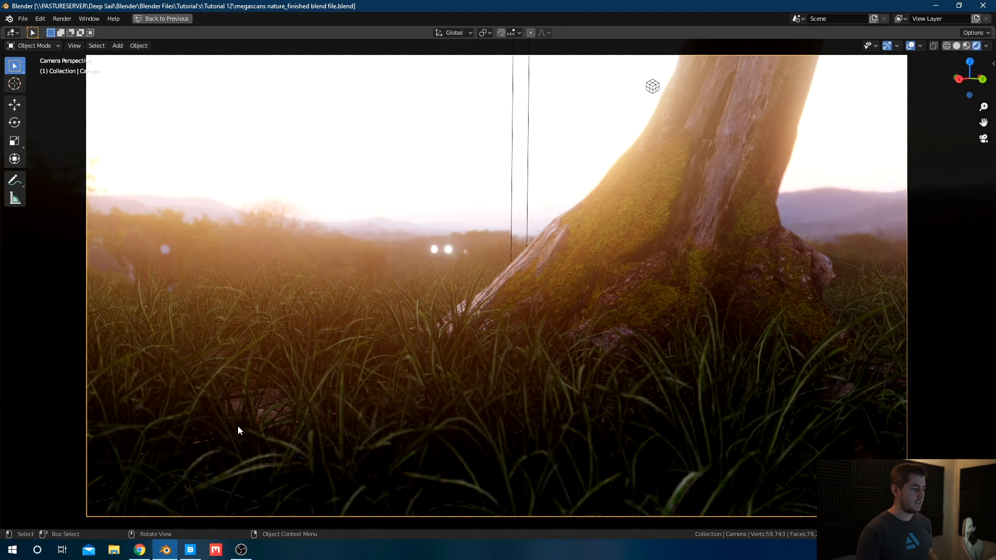
click(190, 550)
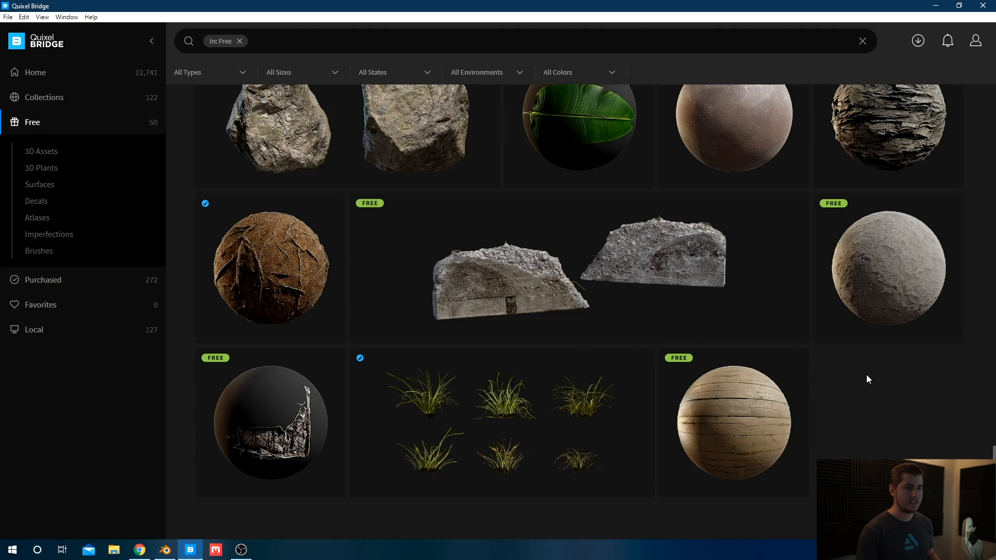
scroll(867, 374, up, 15)
scroll(896, 363, up, 5)
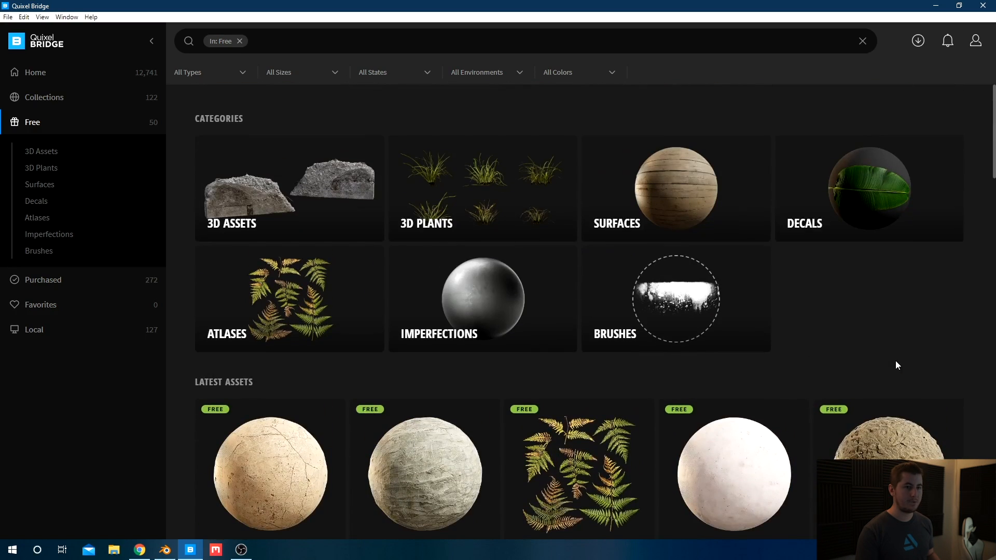
Step: Check the points balance in the account information and close it again
click(975, 42)
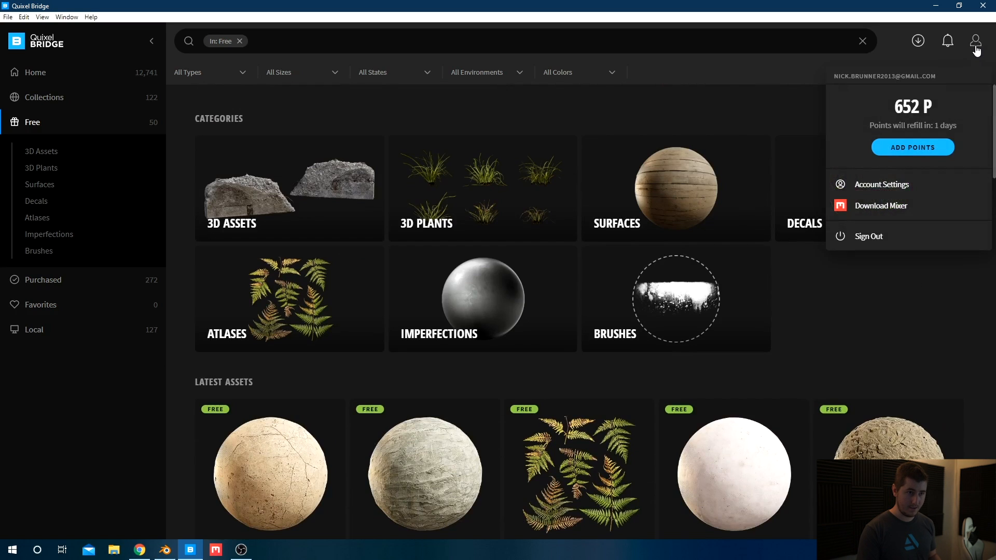
click(777, 109)
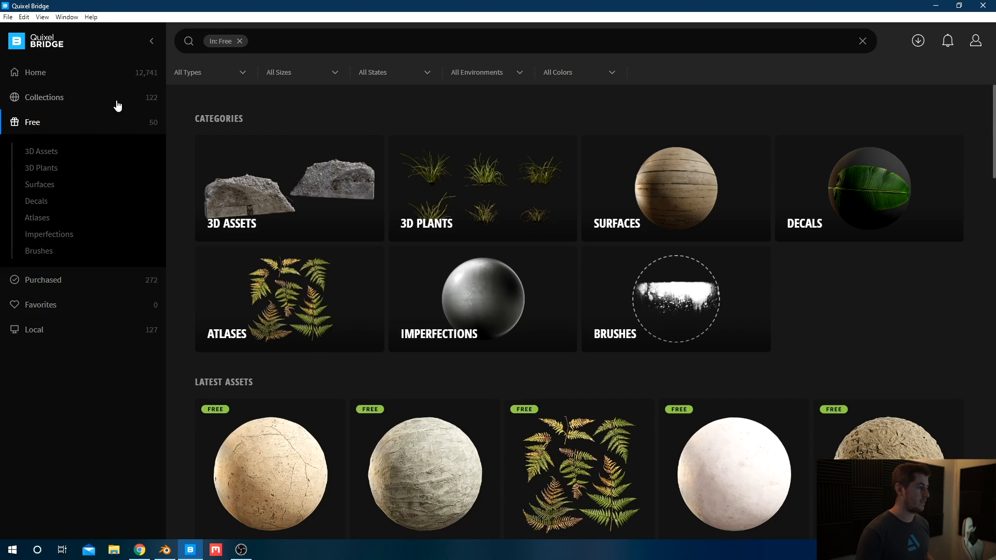
Step: Look through the Purchased assets and return to the Free assets overview
click(43, 279)
scroll(519, 259, down, 3)
scroll(570, 301, down, 1)
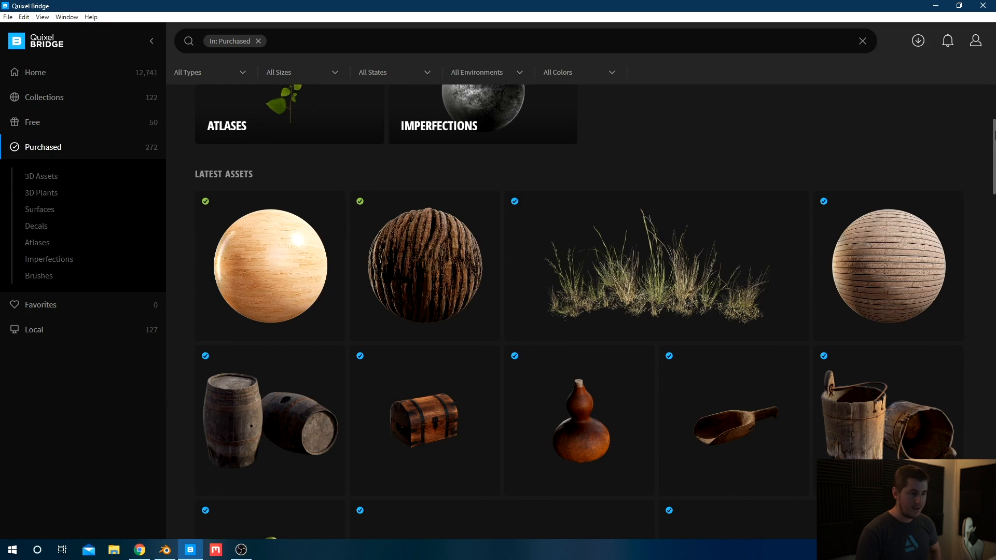
scroll(576, 311, down, 1)
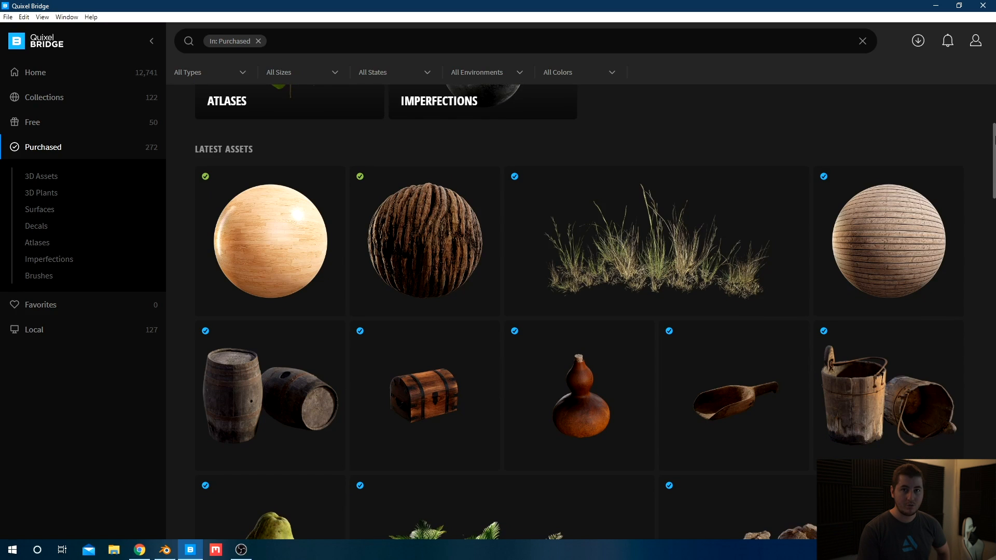
scroll(576, 311, down, 3)
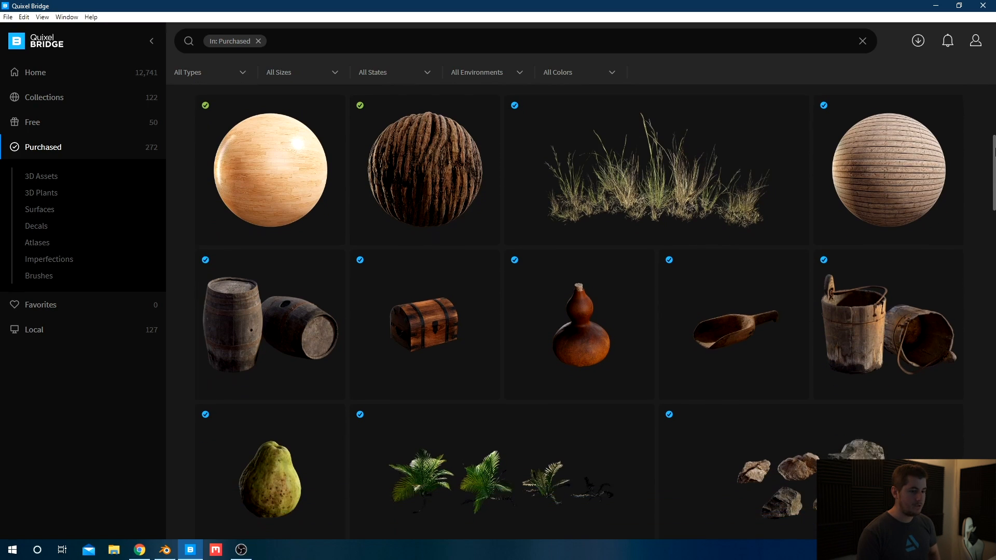
scroll(576, 311, down, 7)
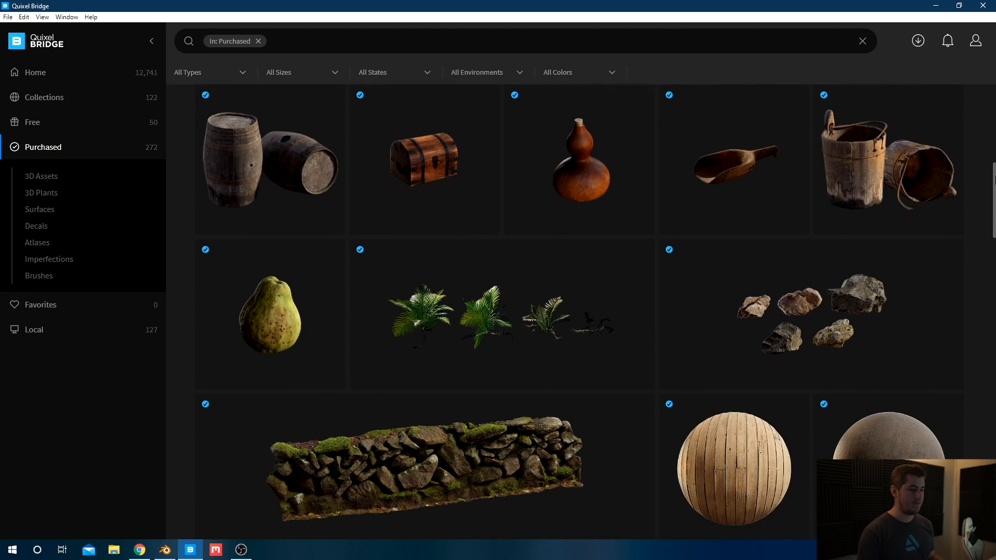
scroll(576, 311, down, 9)
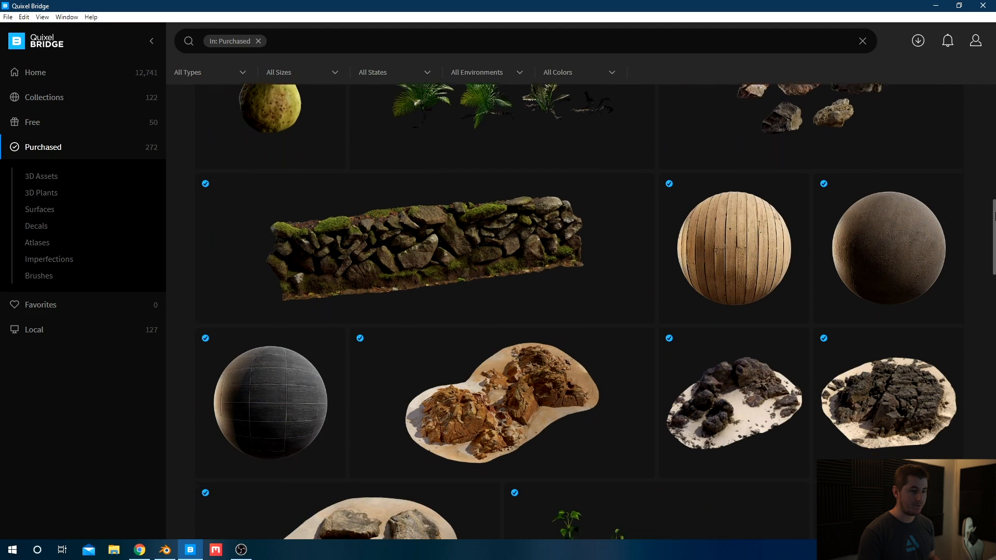
scroll(575, 312, down, 8)
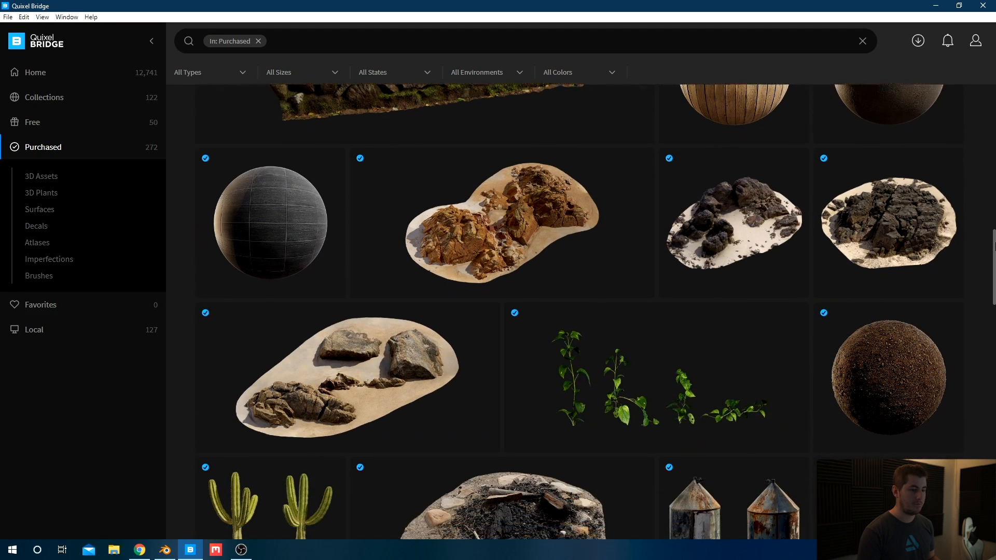
scroll(576, 312, down, 11)
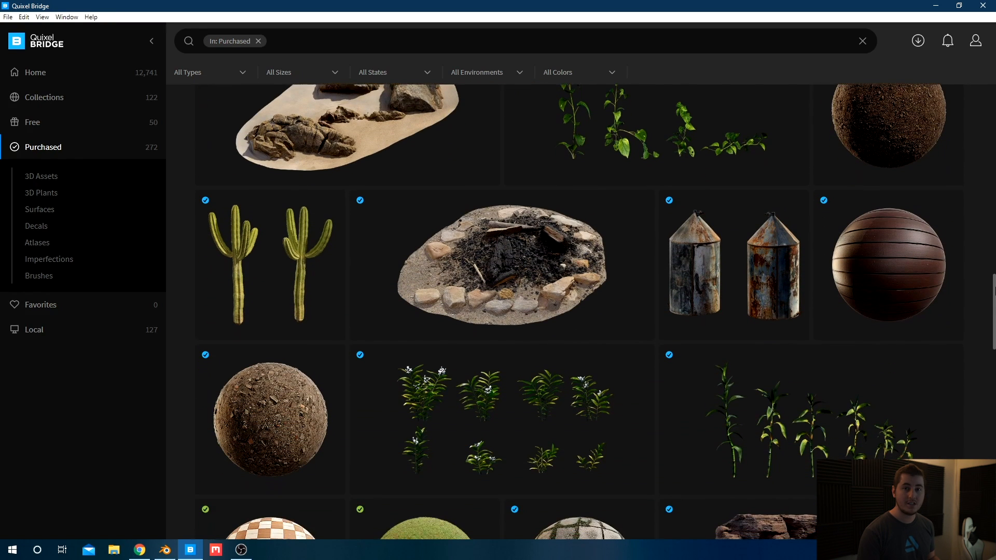
drag(995, 291, 994, 351)
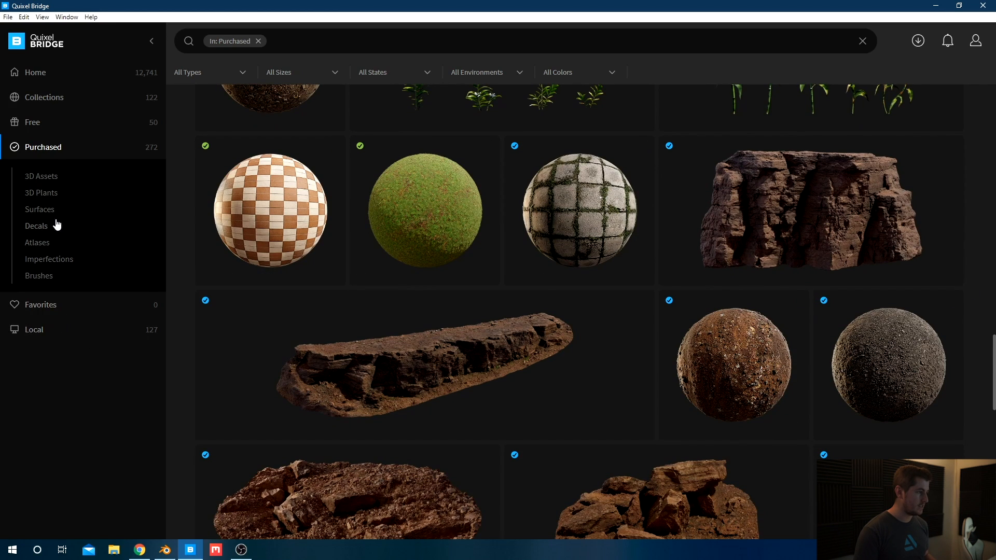
click(60, 128)
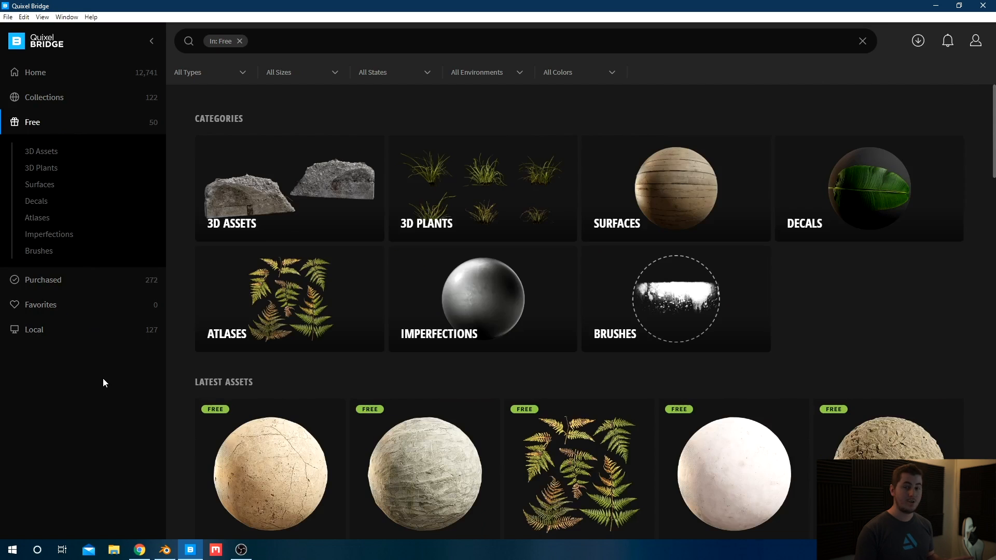
Step: Switch to Blender, restore the full editor layout and frame all World shader nodes for inspection
click(165, 549)
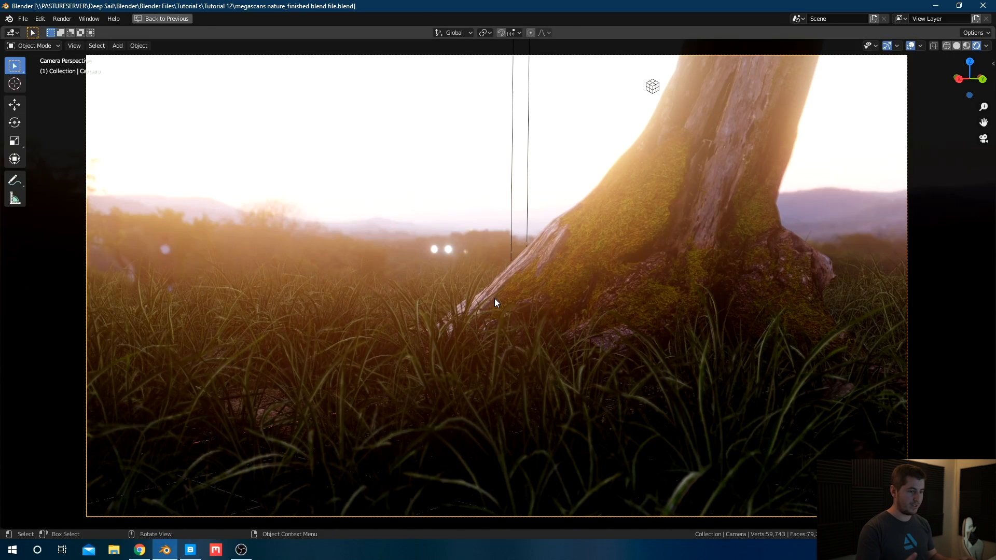
key(ctrl+space)
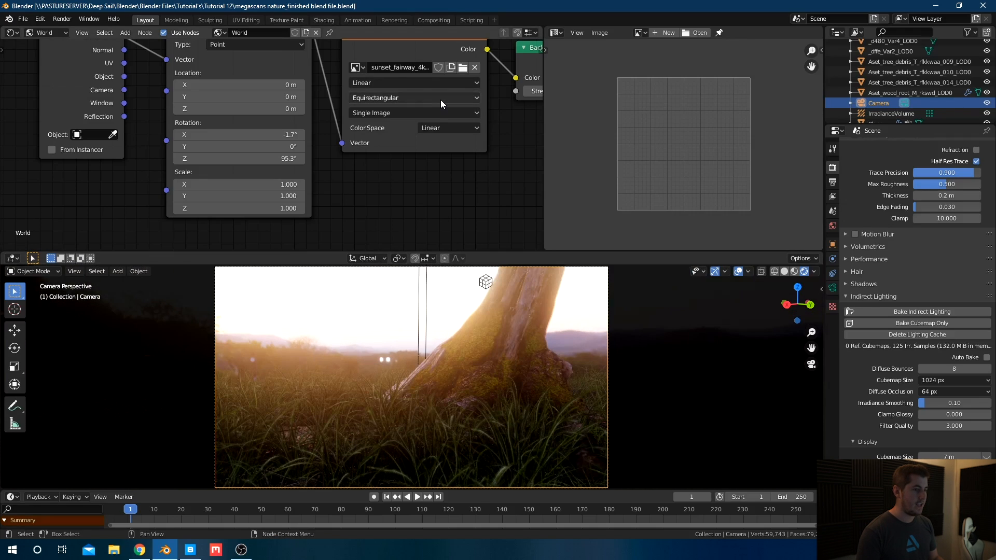
key(Home)
middle_drag(399, 102, 386, 100)
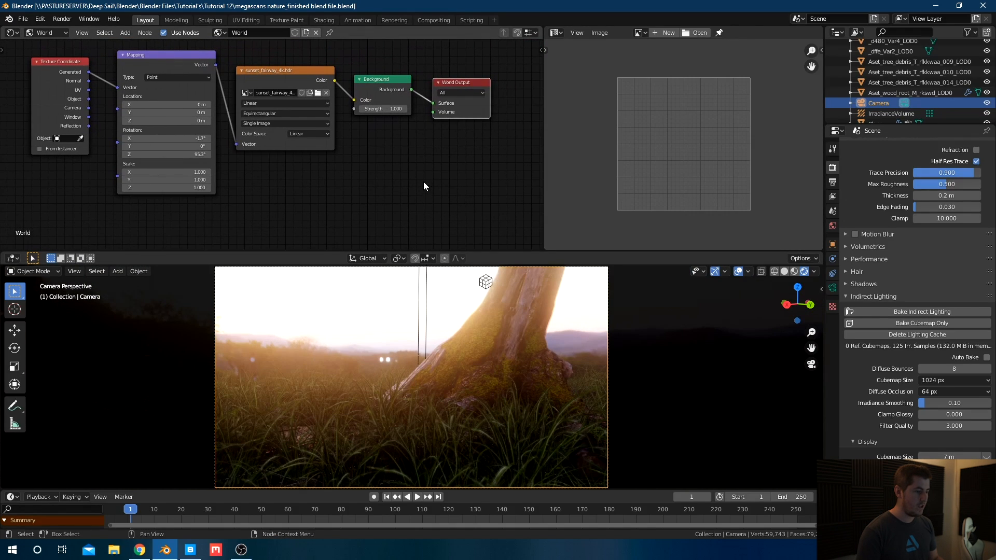
Step: Orbit out of the camera view around the tree stump and maximize the 3D viewport
middle_drag(488, 318, 506, 324)
key(ctrl+space)
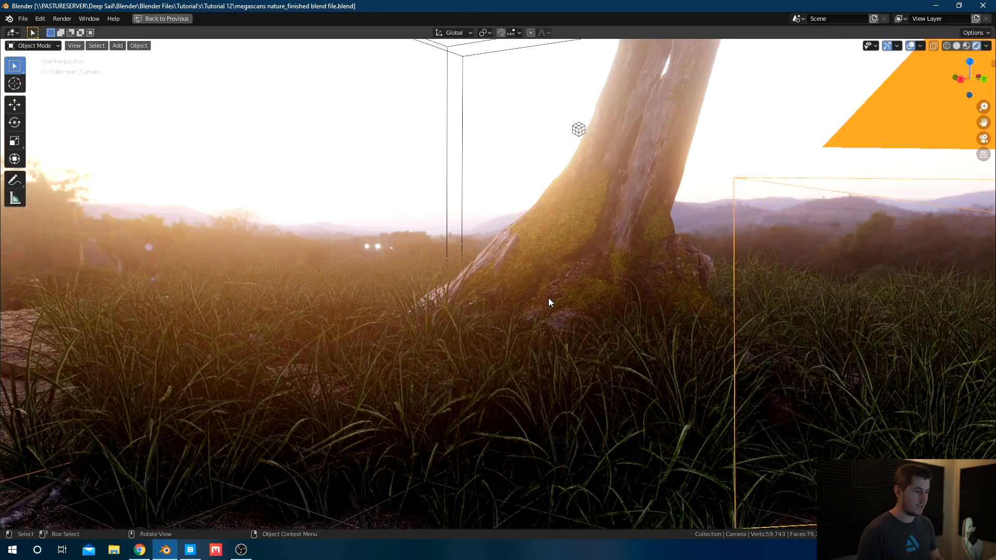
Step: View the whole finished scene from outside the camera and select the ground plane with its grass
scroll(549, 298, down, 8)
middle_drag(550, 294, 514, 338)
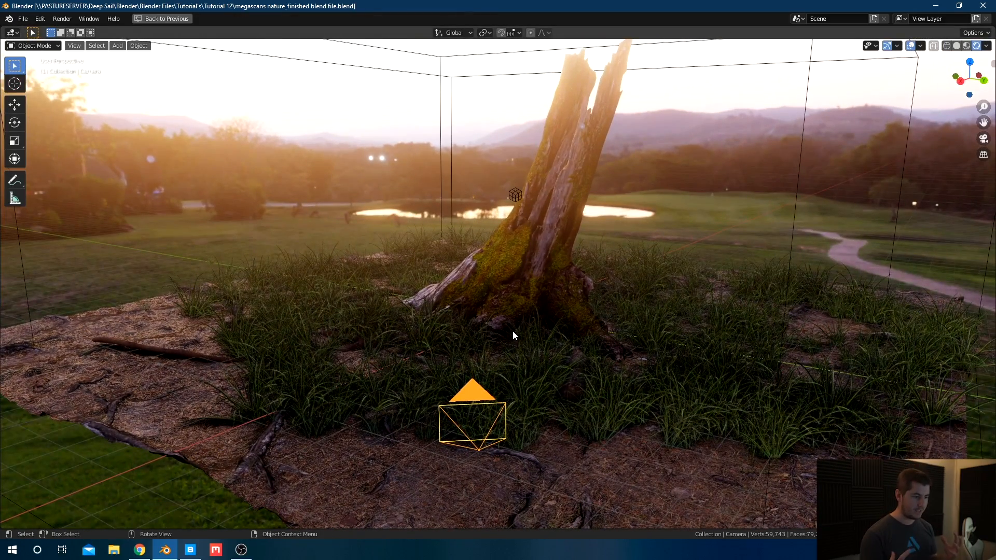
click(571, 476)
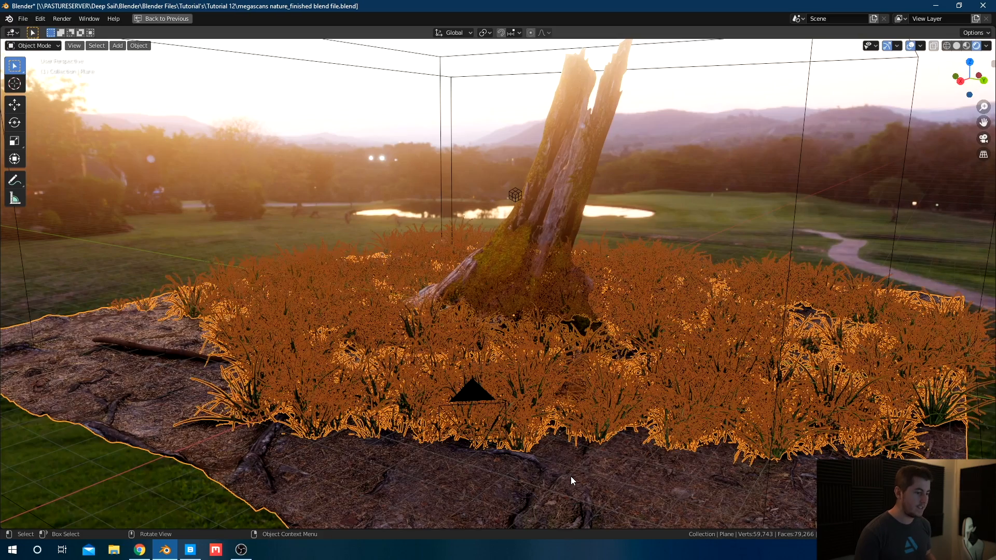
middle_drag(307, 429, 416, 398)
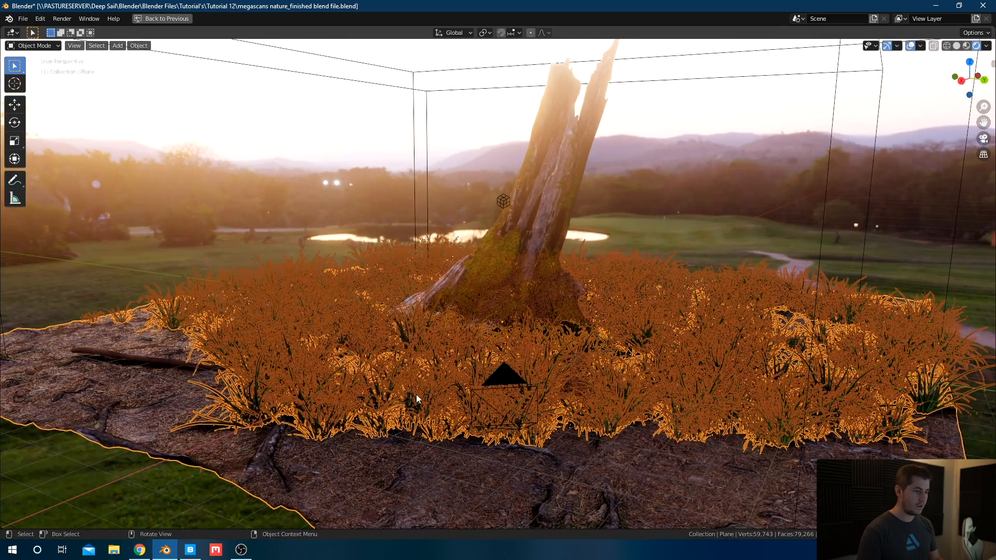
Step: Try to move the tree stump up out of the grass
click(536, 254)
key(g)
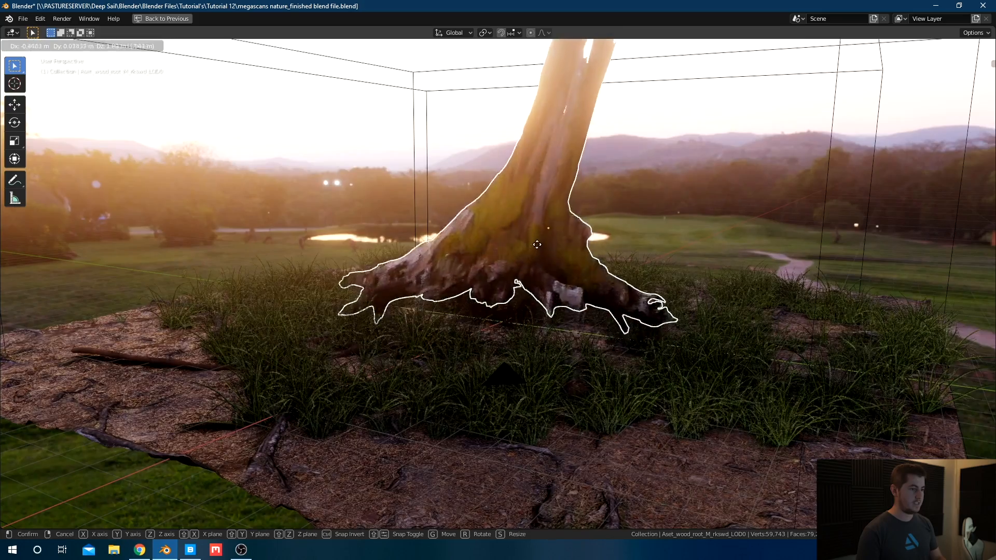
right_click(508, 256)
Step: Highlight every object in the scene, then only the irradiance volume surrounding the stump
mouse_move(599, 292)
middle_down()
mouse_move(555, 292)
mouse_move(556, 281)
mouse_move(593, 279)
mouse_move(615, 294)
middle_up()
key(a)
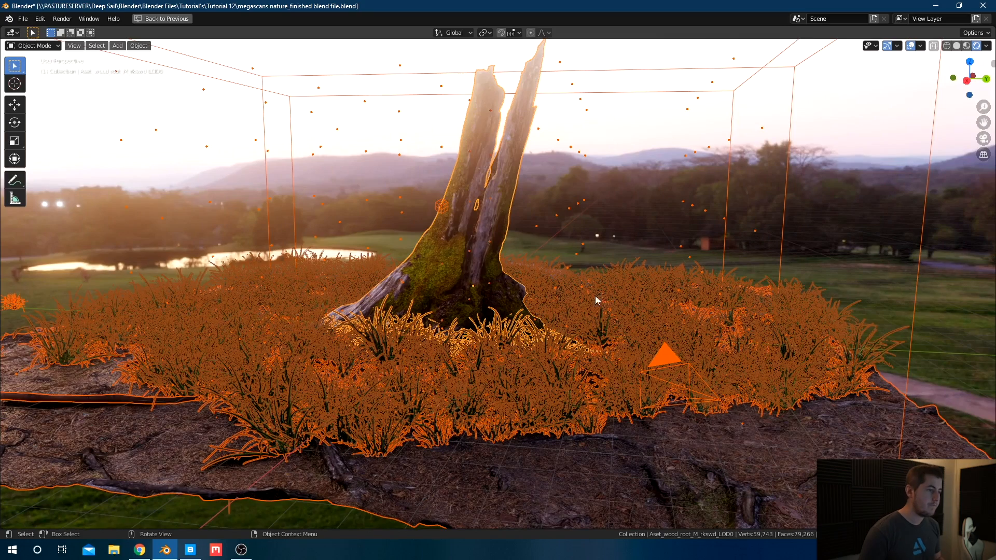
click(333, 76)
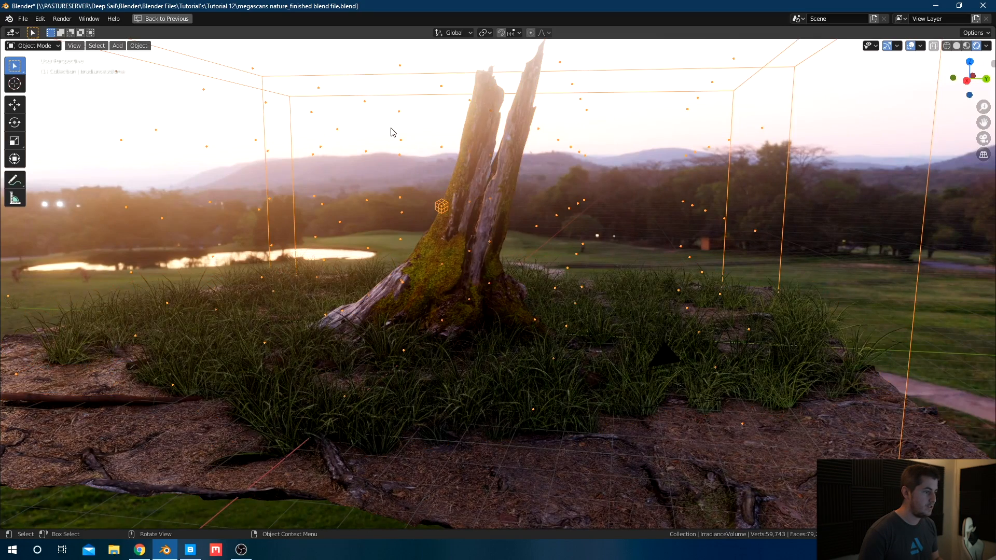
scroll(394, 134, down, 4)
Step: Restore the full editor layout and review the Eevee Bloom, Screen Space Reflections and Indirect Lighting settings
key(ctrl+space)
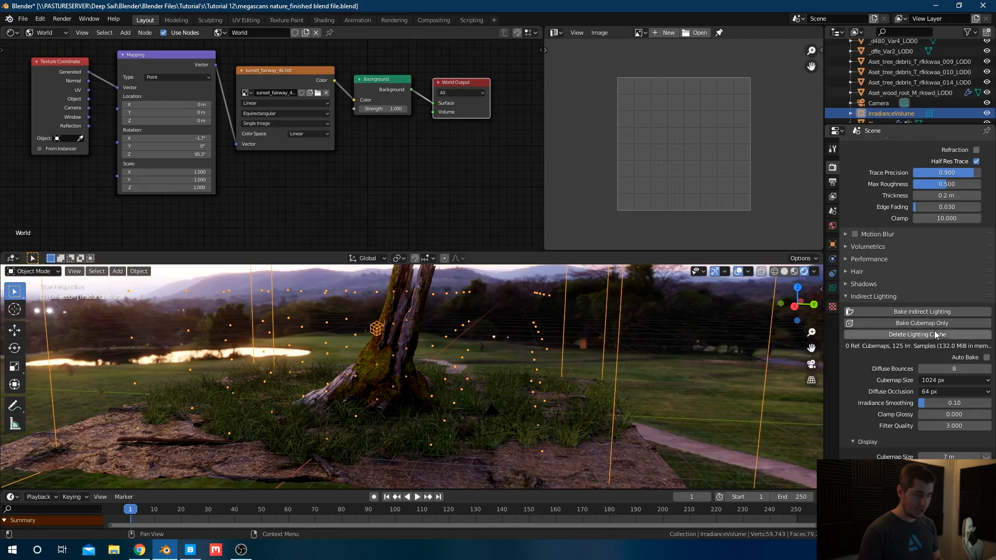
middle_drag(515, 361, 469, 361)
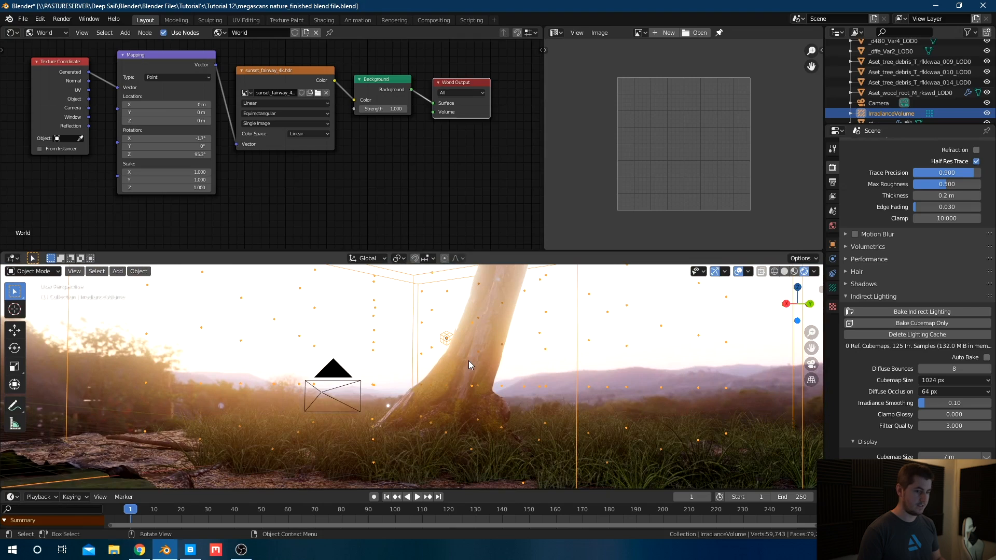
scroll(892, 271, up, 12)
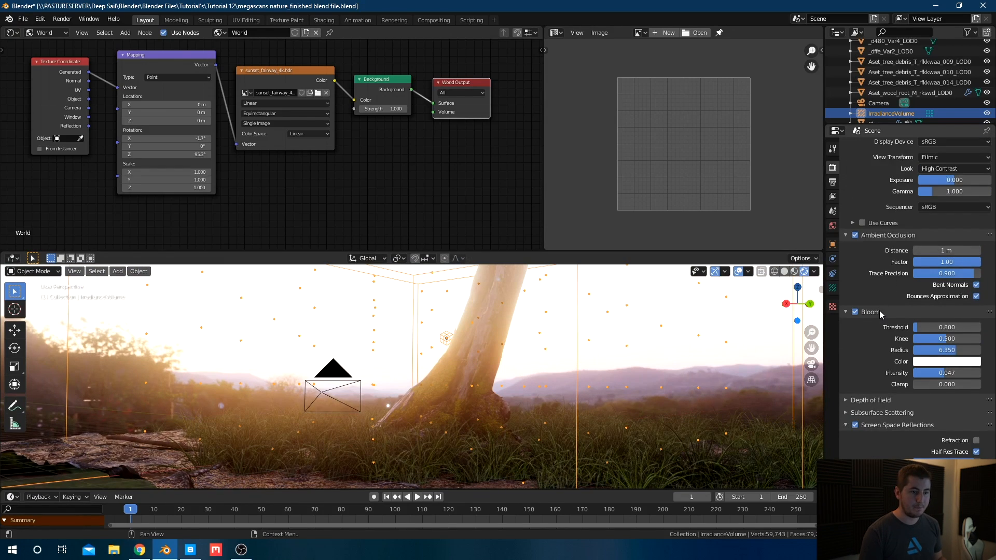
scroll(869, 394, down, 8)
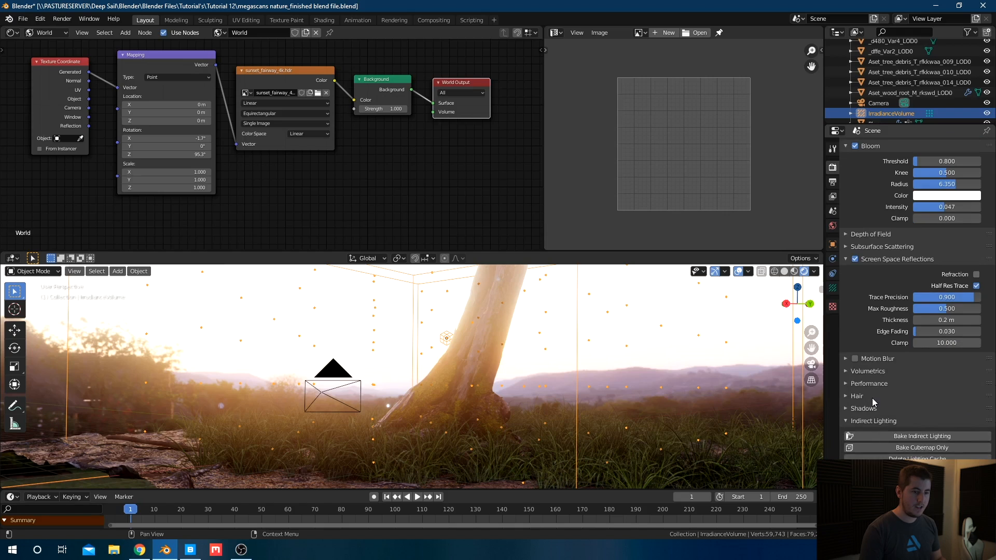
scroll(898, 295, down, 3)
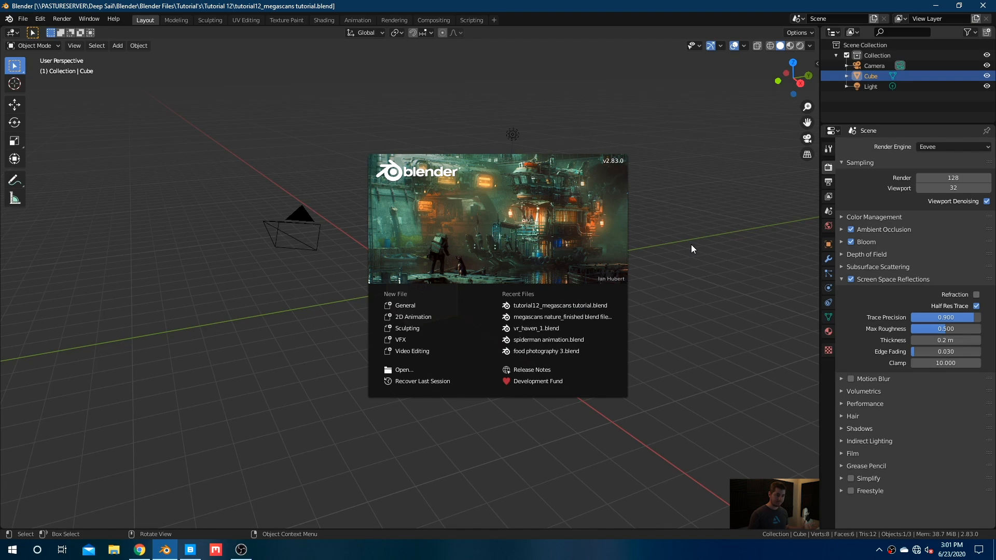
Step: Dismiss the splash screen of the new tutorial file and delete the default cube and light
click(678, 20)
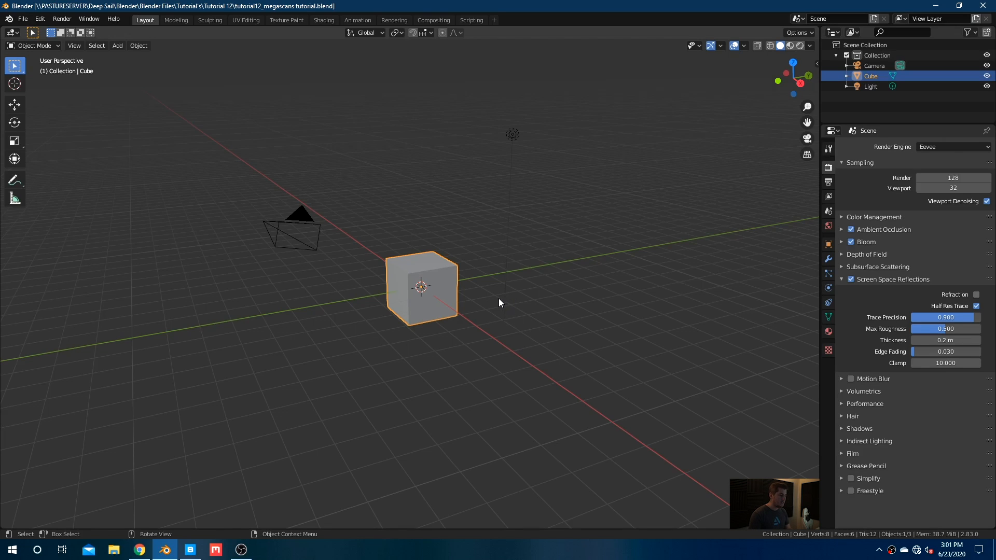
shift+click(513, 134)
key(x)
click(512, 157)
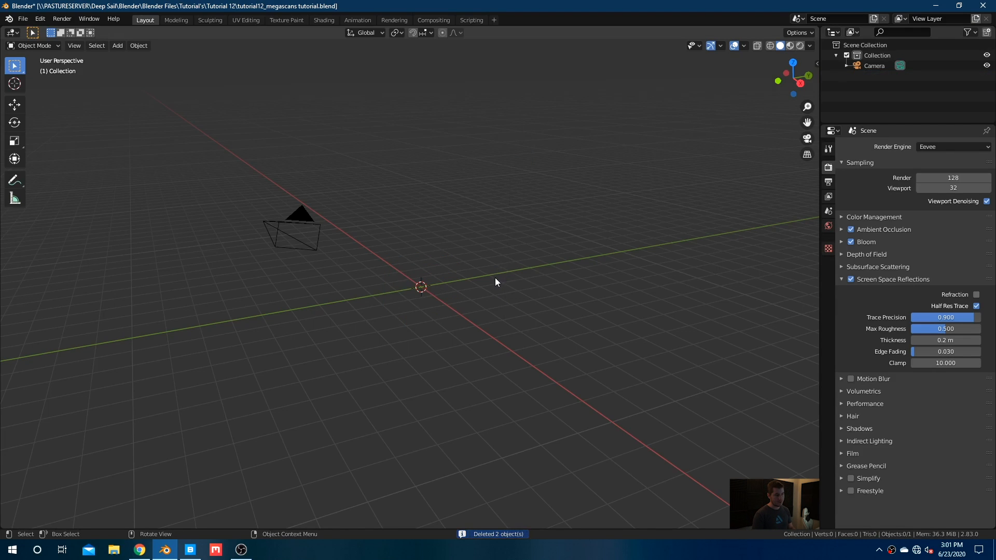
Step: Add a mesh plane at the origin and scale it by a factor of 10
key(shift+a)
mouse_move(490, 142)
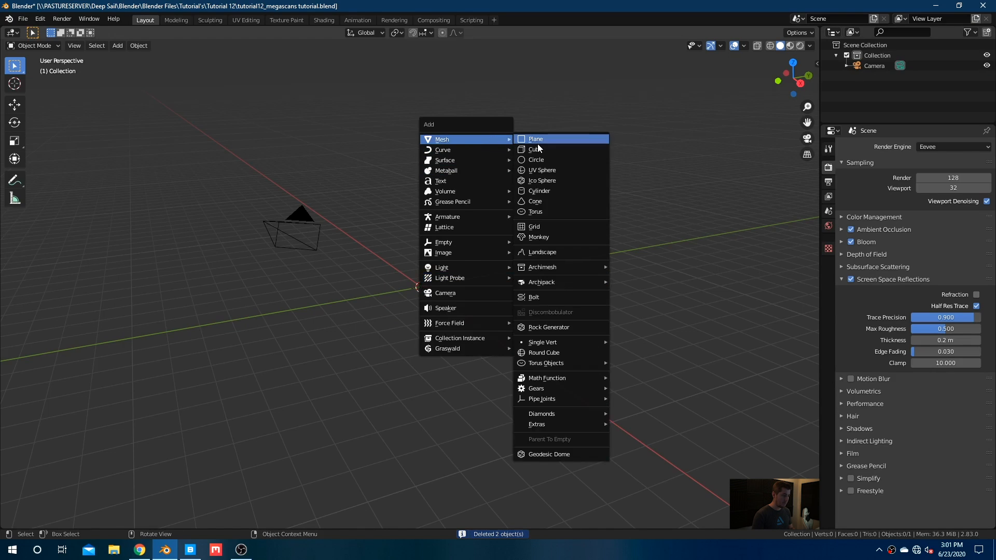
click(537, 144)
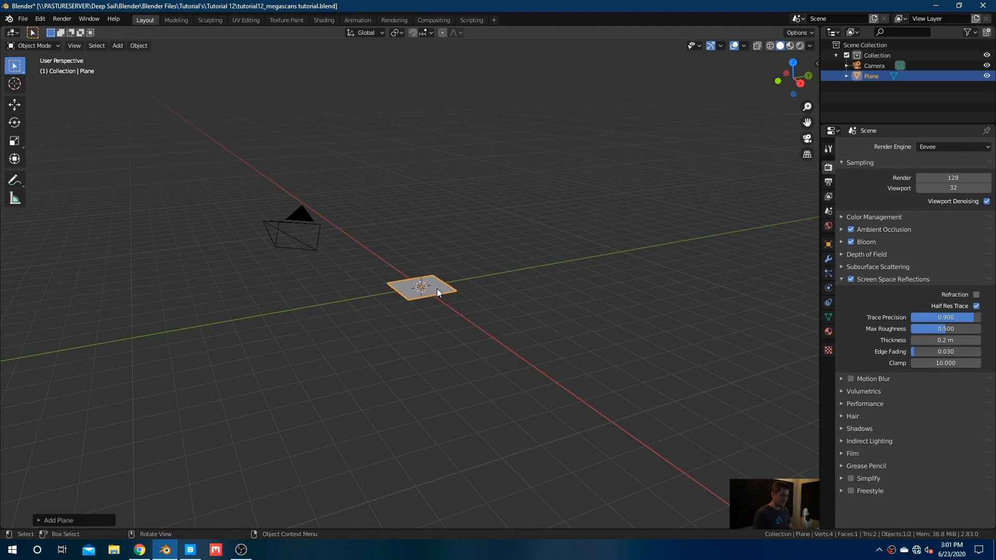
text(s10)
key(Return)
Step: Subdivide the whole plane in Edit Mode with 40 cuts and return to Object Mode
middle_drag(437, 288, 493, 320)
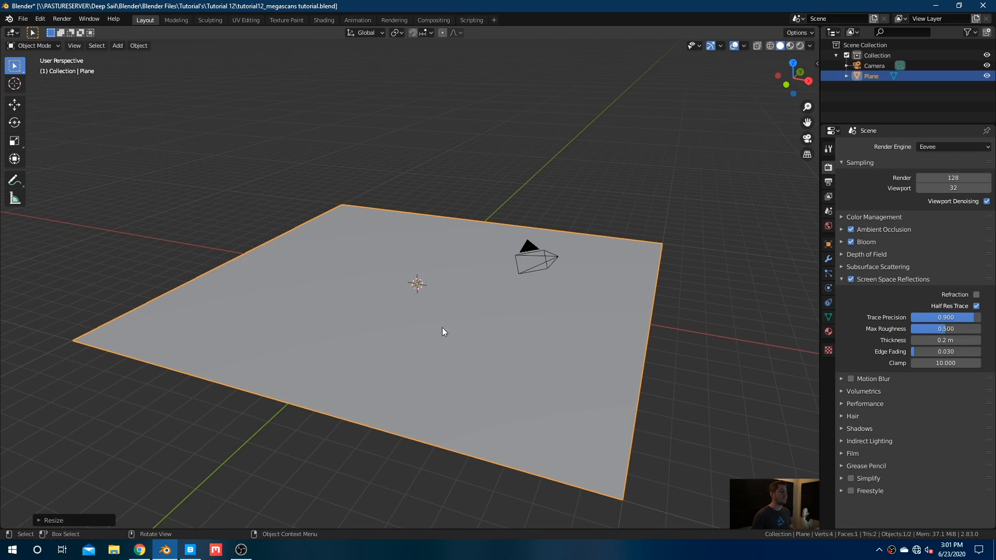
middle_drag(437, 324, 454, 310)
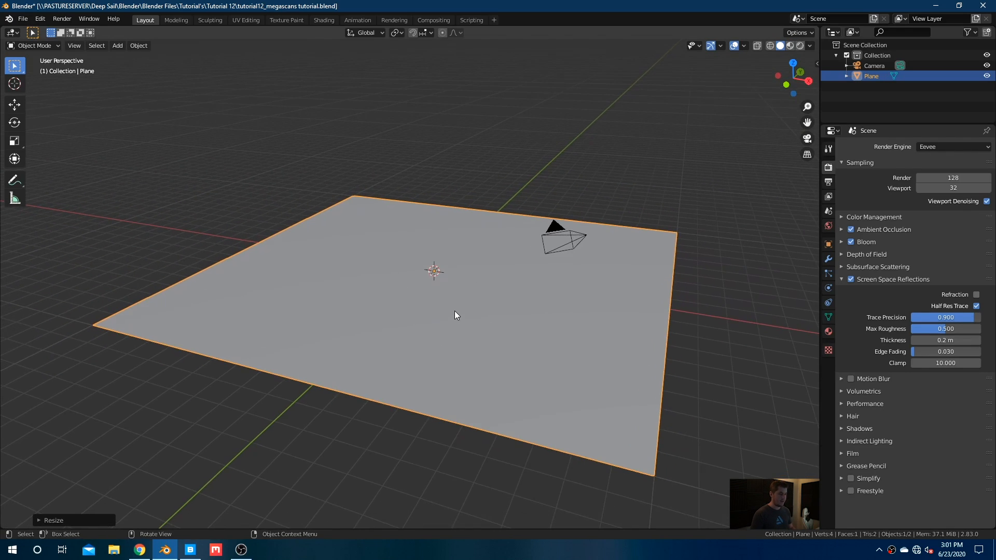
key(Tab)
right_click(454, 301)
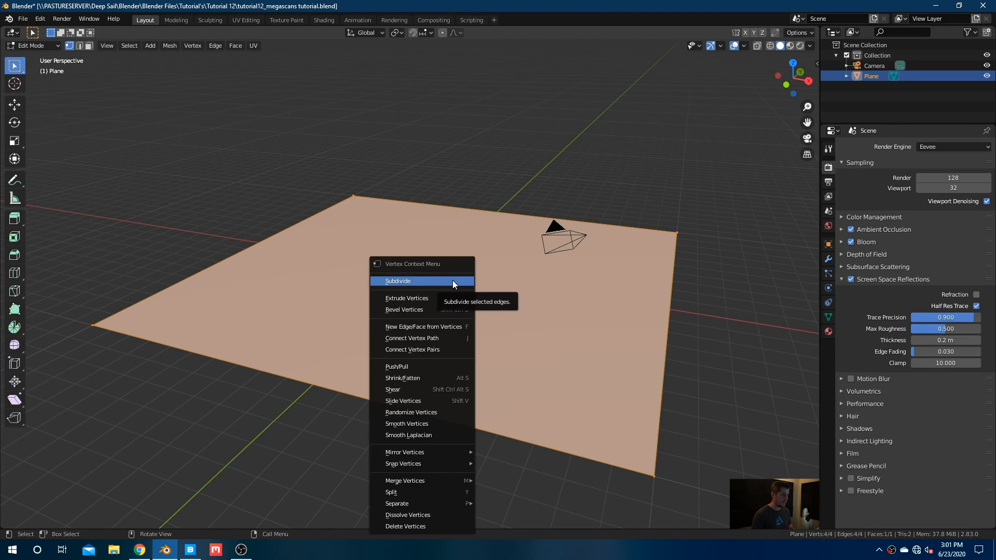
click(452, 280)
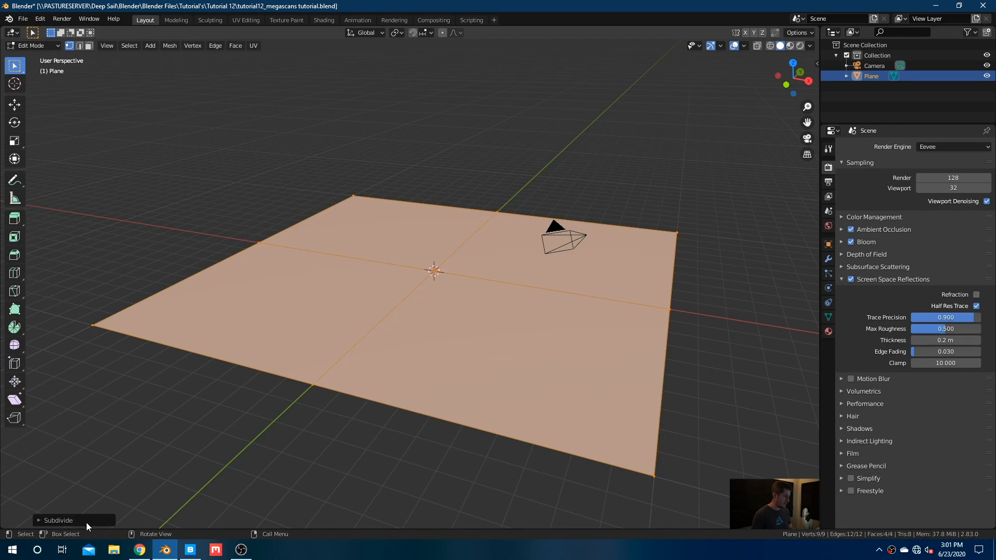
click(86, 520)
click(135, 449)
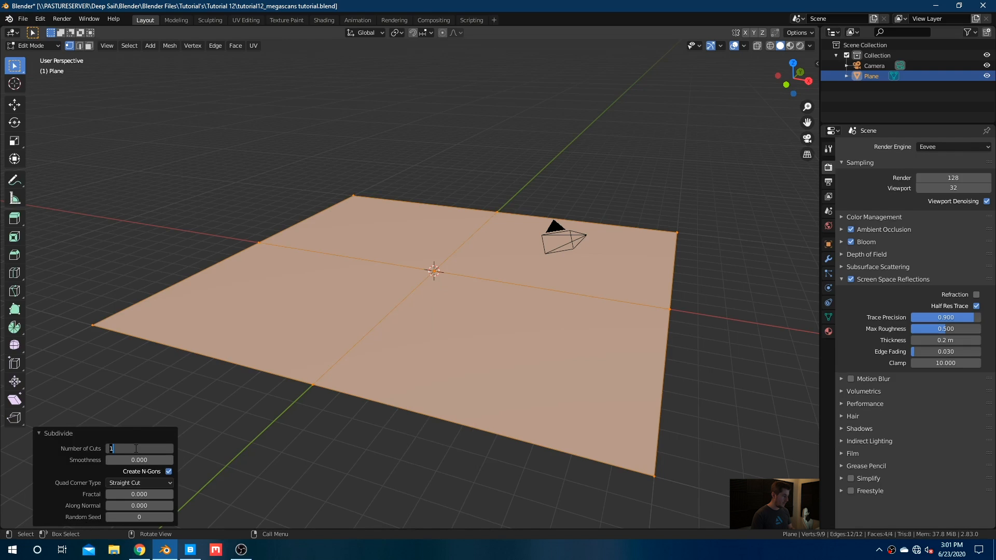
text(40)
key(Return)
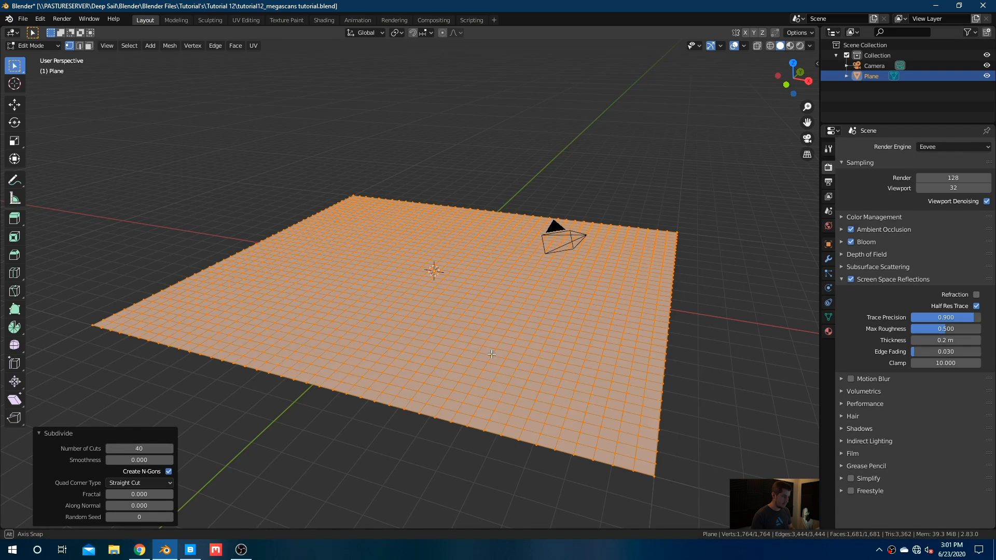
middle_drag(415, 343, 437, 356)
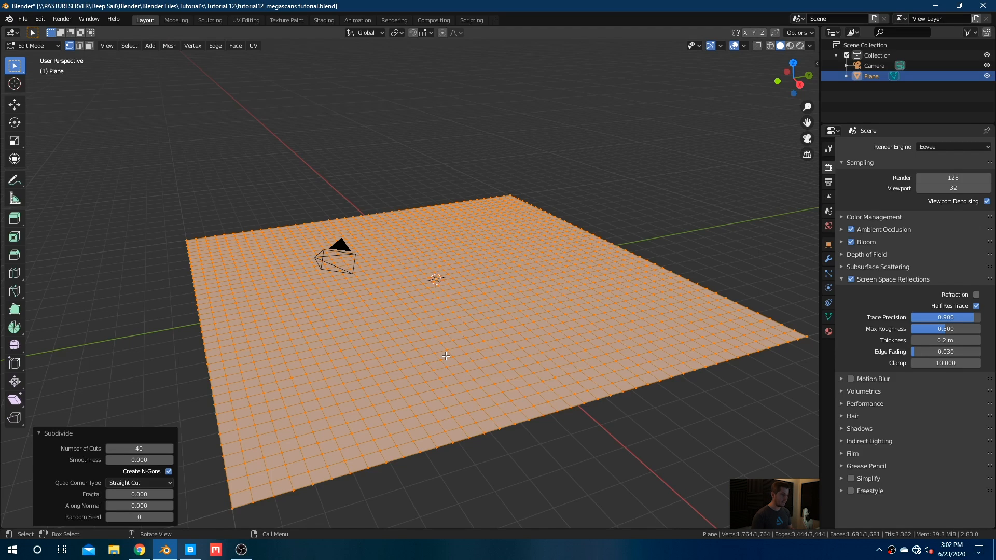
key(Tab)
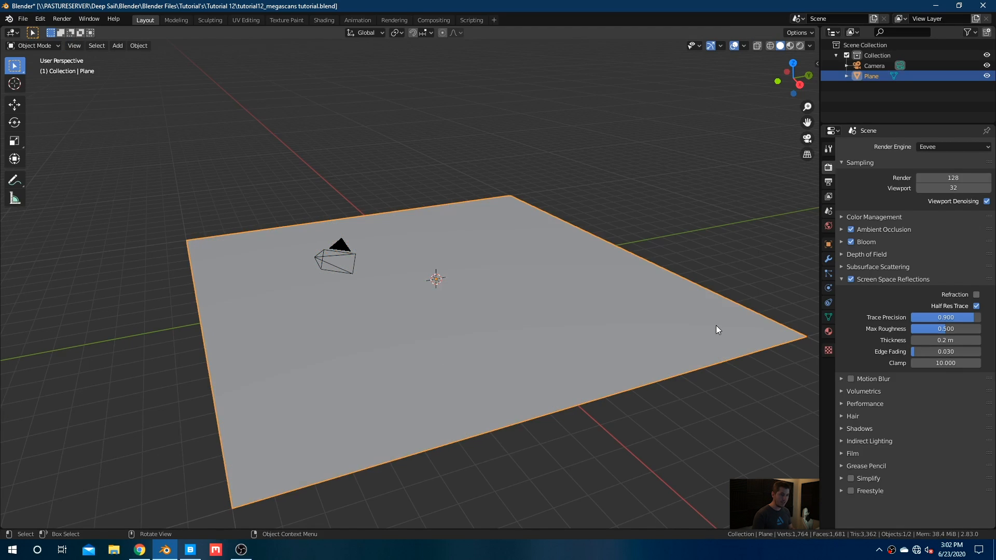
Step: Add a Subdivision Surface modifier to the plane and set its viewport subdivisions to 4
click(828, 259)
click(861, 148)
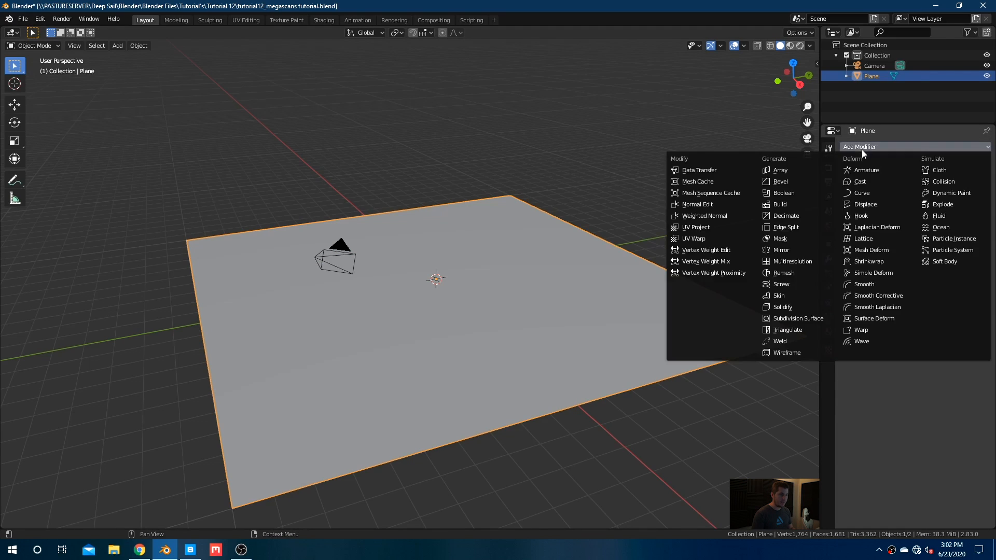
click(805, 317)
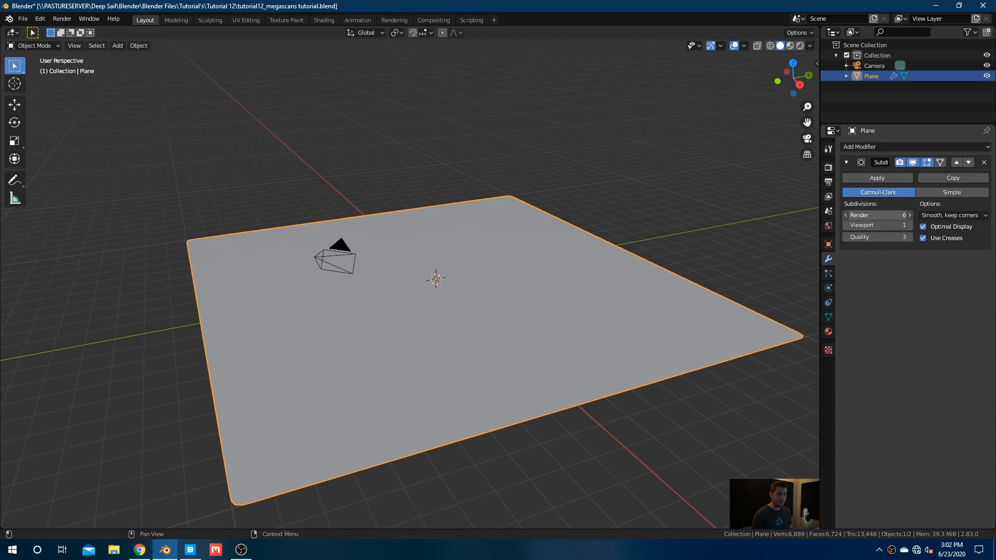
click(910, 225)
click(910, 225)
click(910, 225)
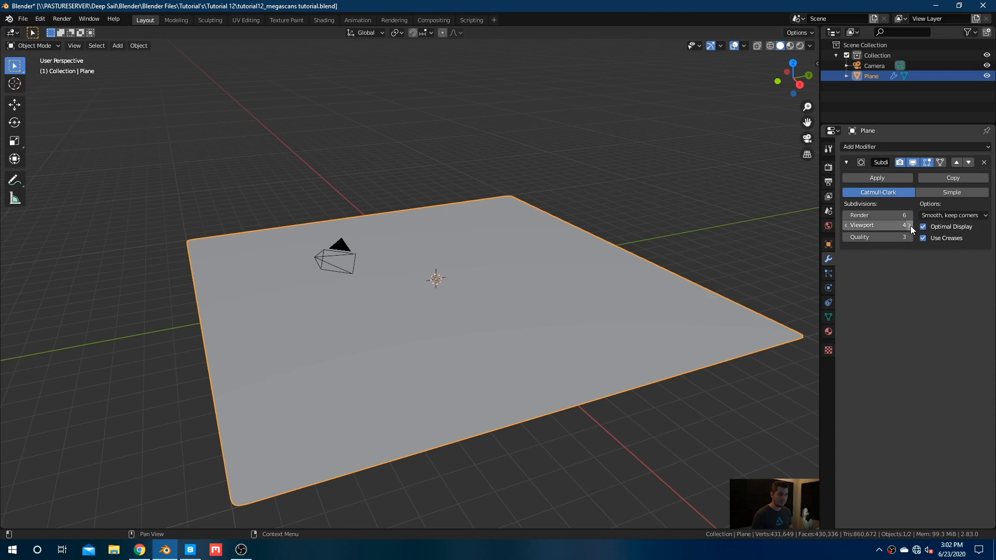
Step: Check the plane's mesh density in wireframe shading and return to solid shading
middle_drag(618, 333, 599, 331)
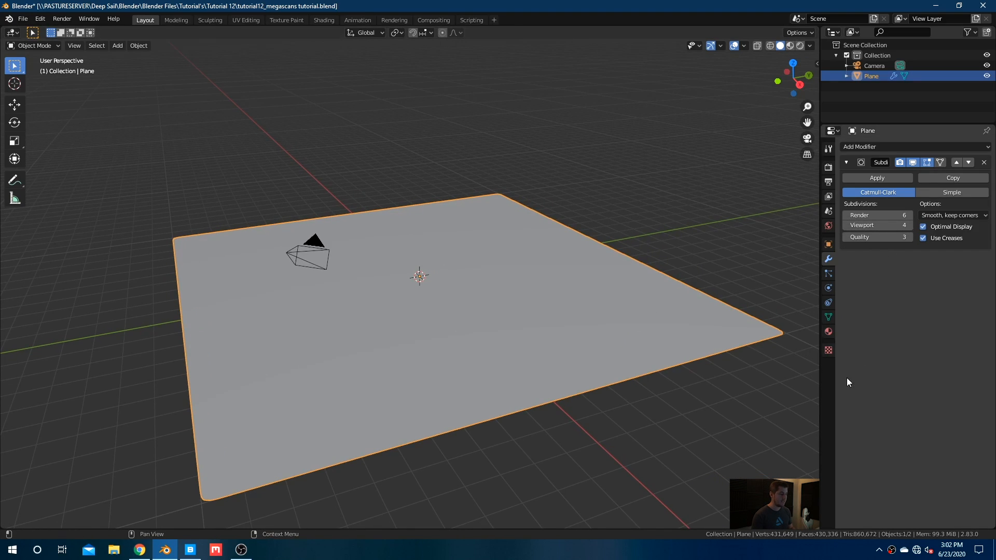
key(z)
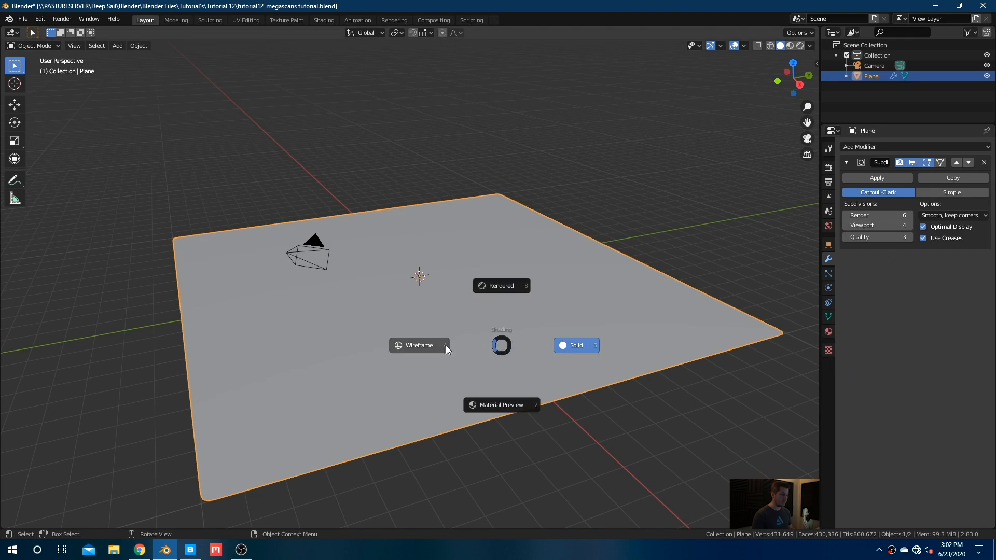
click(431, 345)
mouse_move(432, 344)
middle_down()
mouse_move(473, 328)
mouse_move(513, 331)
mouse_move(475, 317)
middle_up()
key(shift+z)
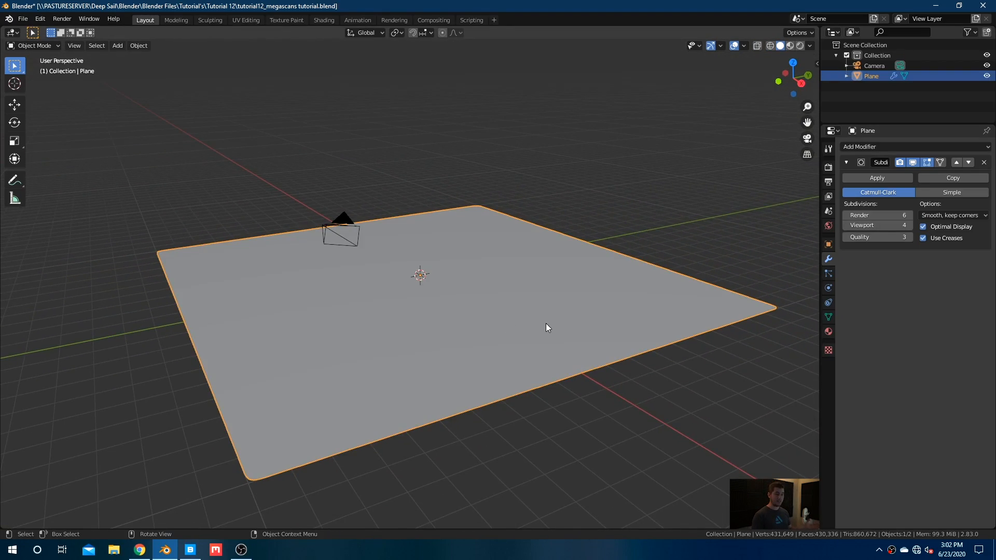
Step: Switch to Quixel Bridge, browse the Free assets and show the download settings of the Lava Field Gravel 2x2 M surface
click(190, 550)
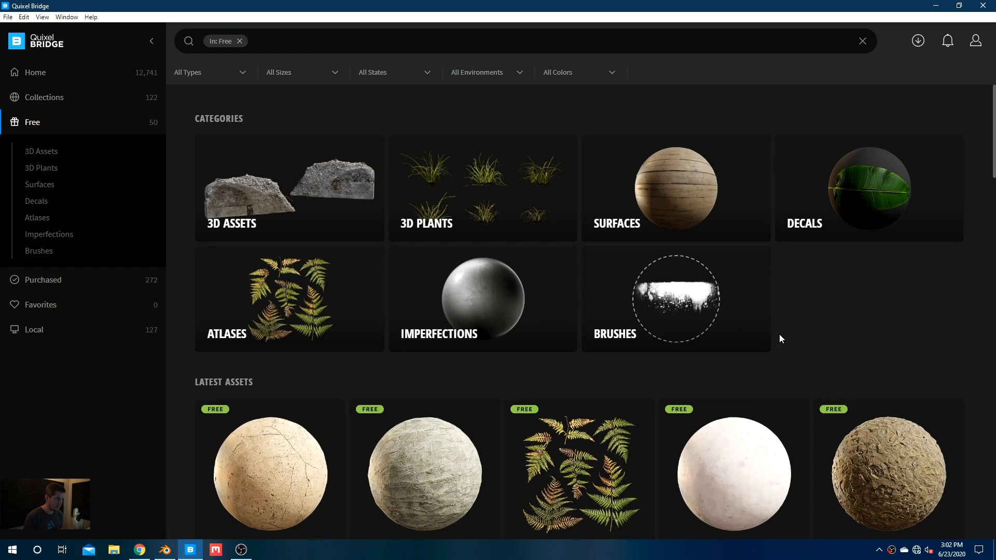
scroll(297, 307, down, 15)
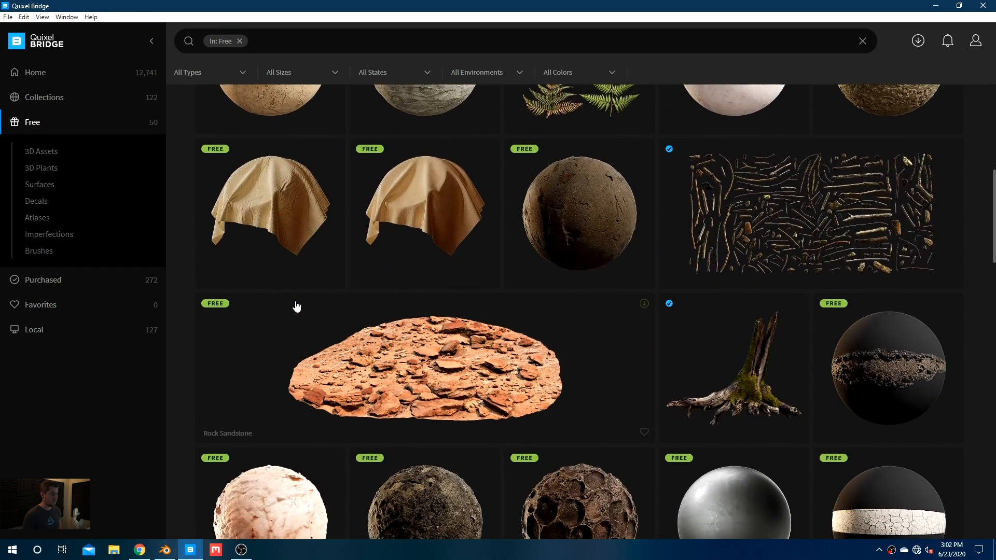
scroll(315, 313, up, 5)
scroll(315, 314, up, 2)
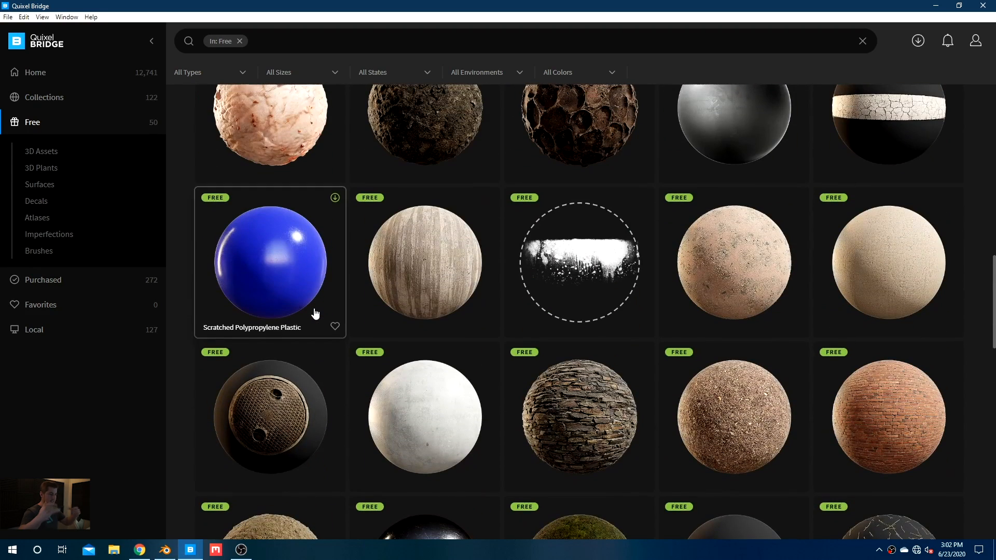
click(716, 270)
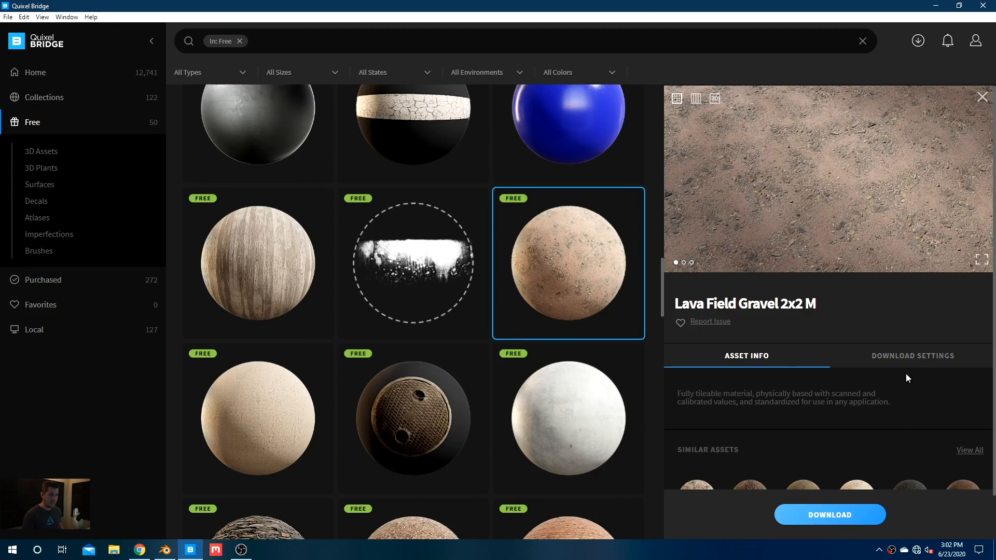
scroll(884, 387, down, 1)
click(896, 312)
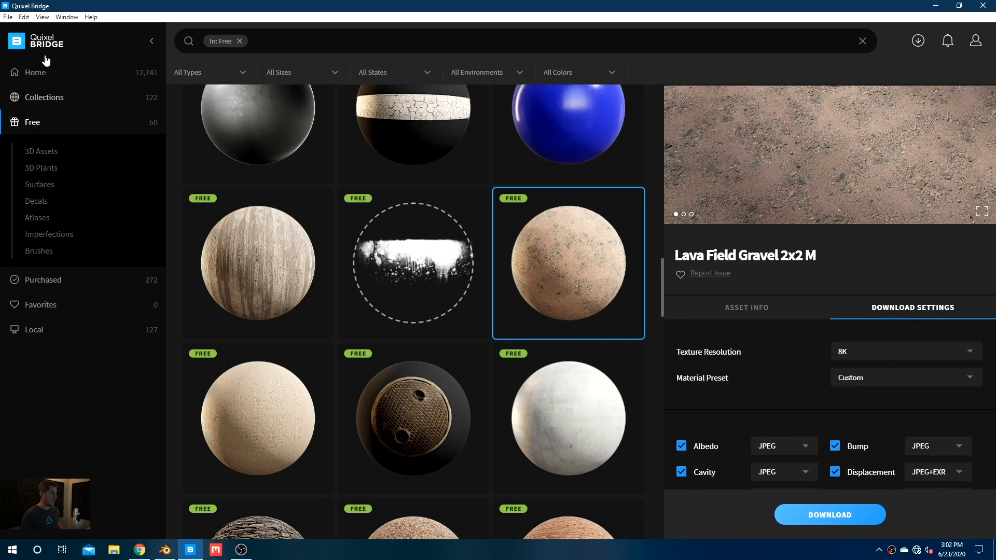
Step: Check the DCC/Engine target and the local library path in the Bridge settings and close them
click(10, 17)
mouse_move(25, 20)
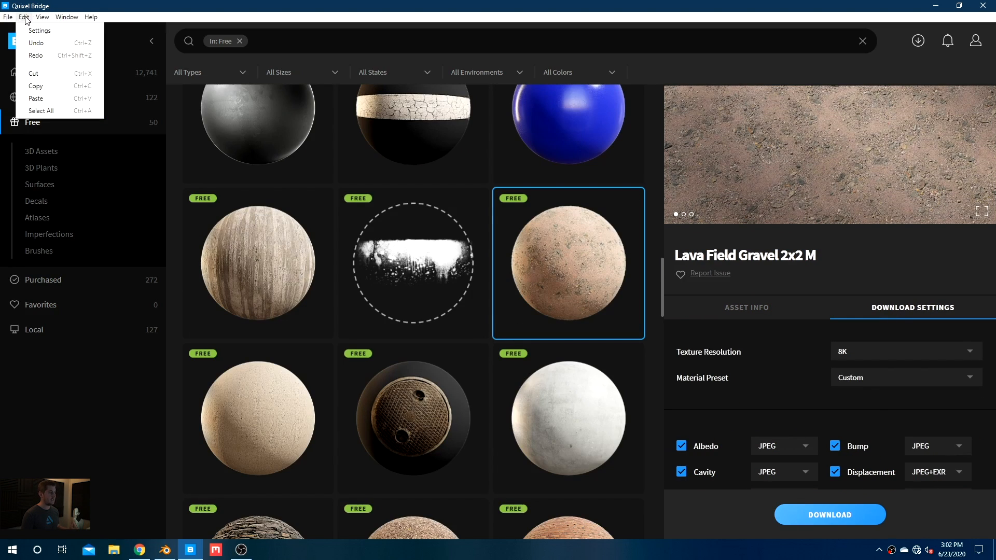
click(39, 31)
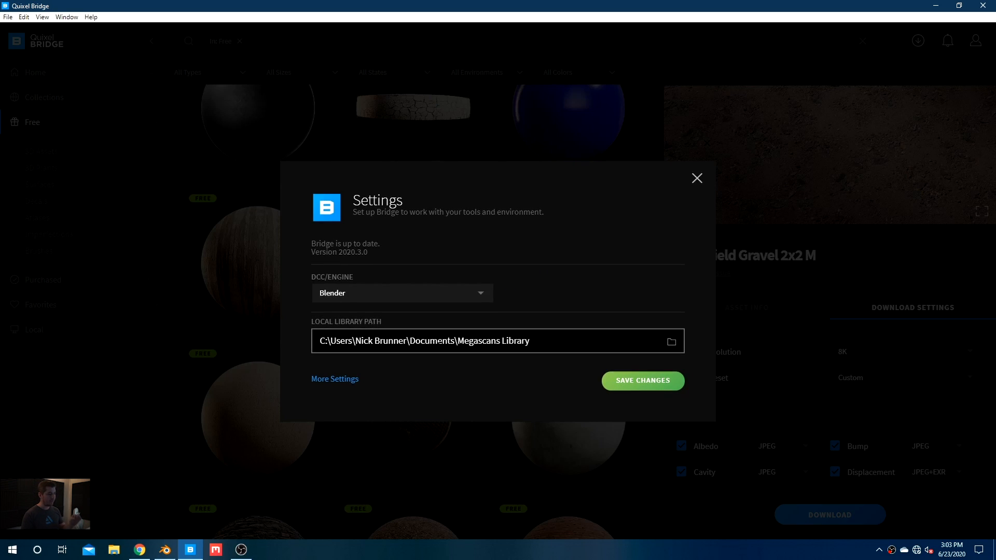
click(427, 295)
click(564, 275)
click(697, 180)
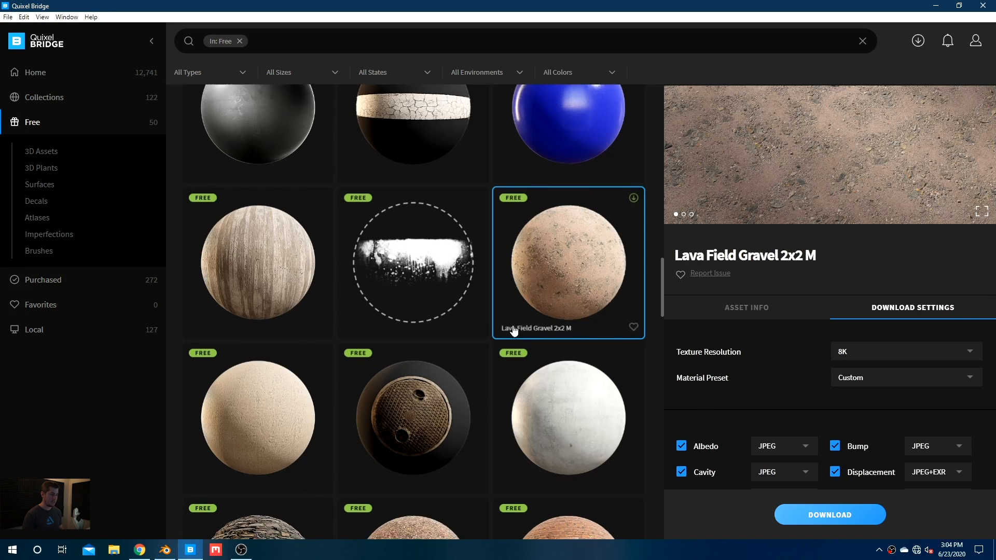
Step: Find the Ground Roots 2x2 M surface among the free assets, view its asset info and show its download settings
scroll(514, 331, down, 10)
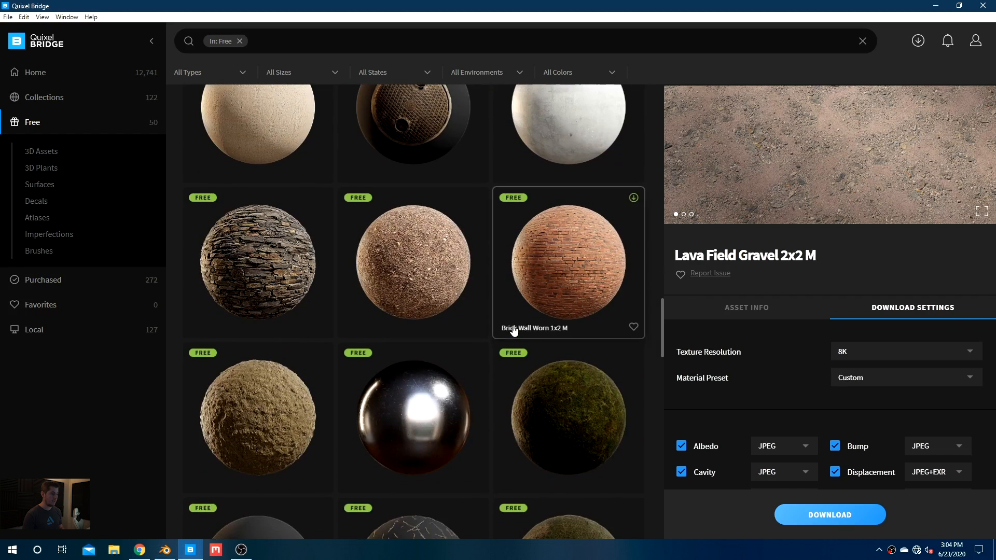
scroll(514, 330, down, 1)
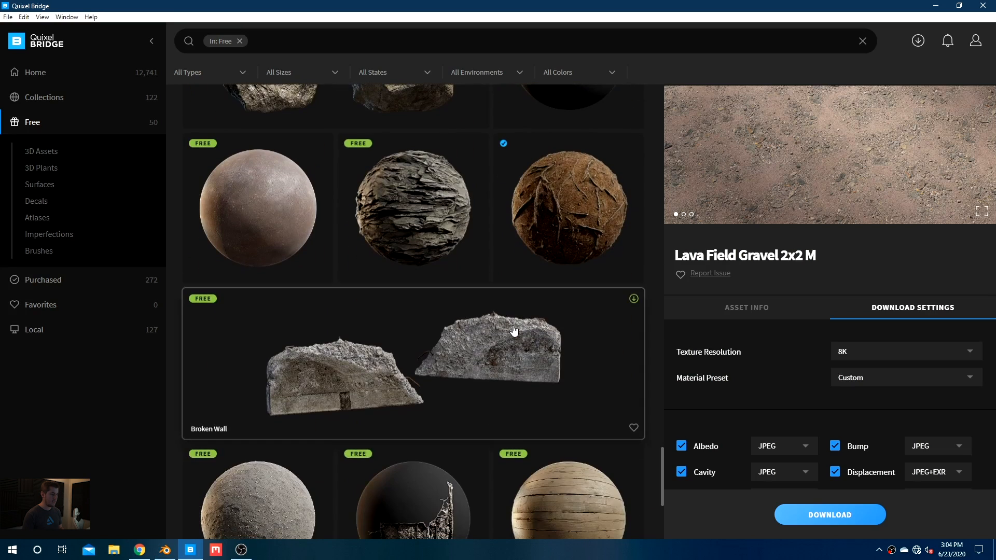
click(589, 200)
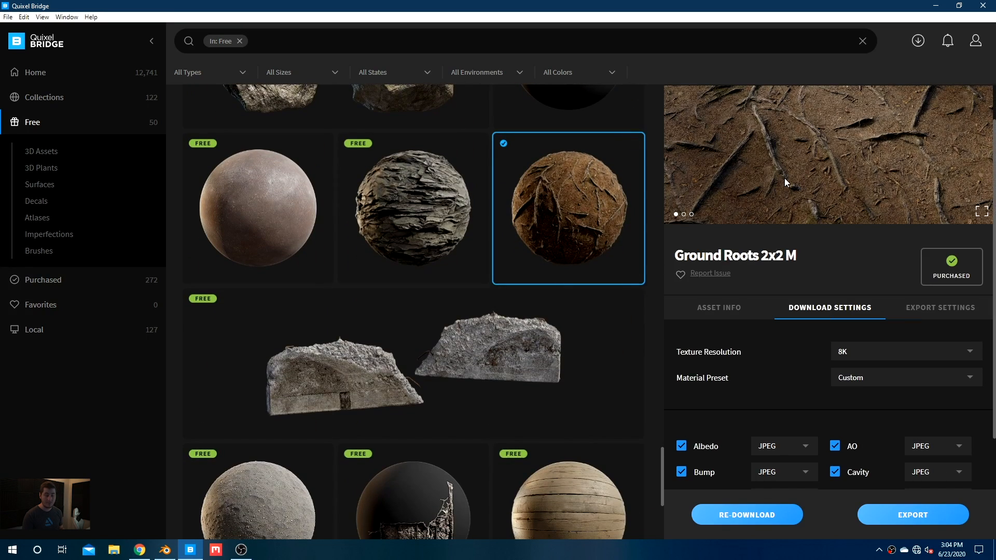
click(720, 307)
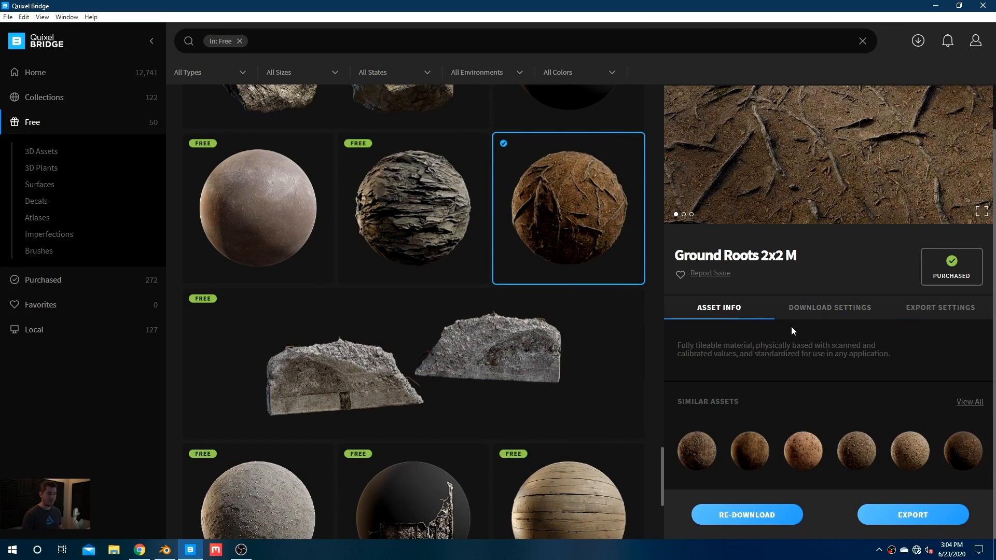
click(817, 315)
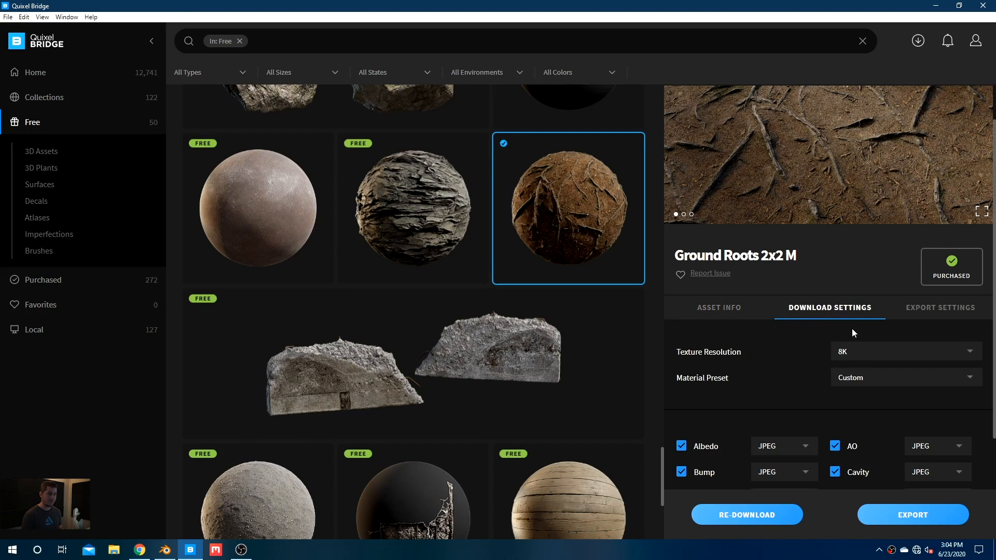
Step: Review the texture resolution choices, the included maps and the Albedo format options in the Ground Roots download settings
click(880, 356)
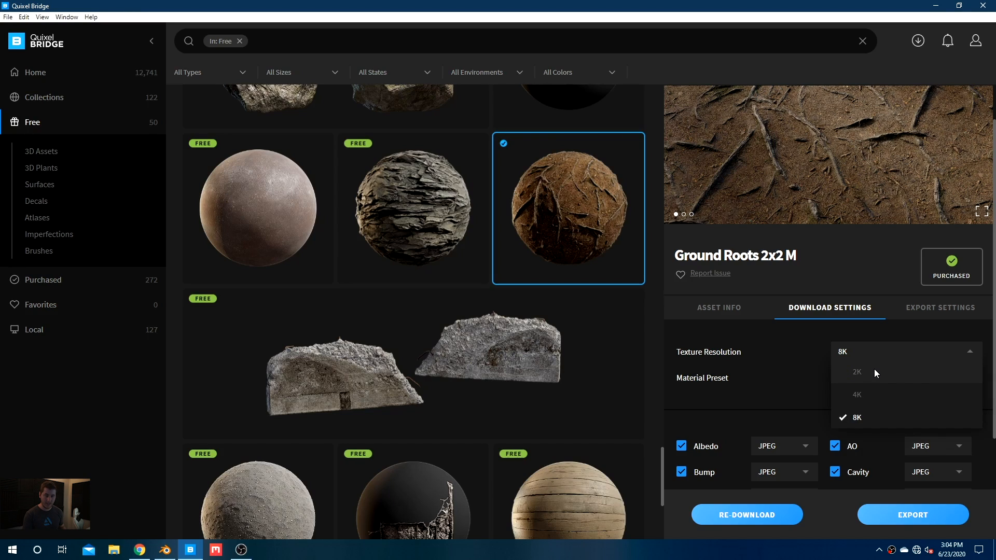
click(852, 327)
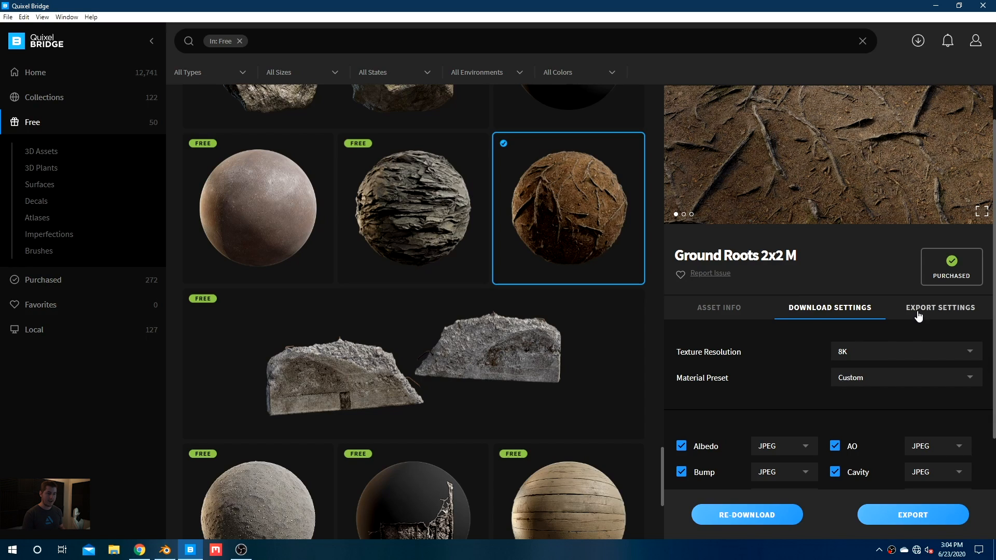
scroll(874, 347, down, 3)
scroll(874, 343, down, 1)
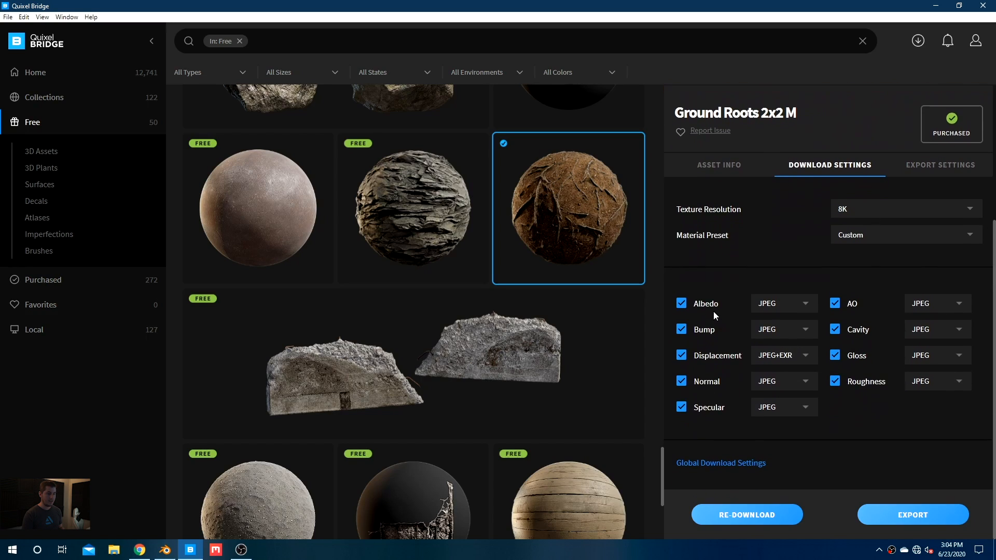
click(793, 302)
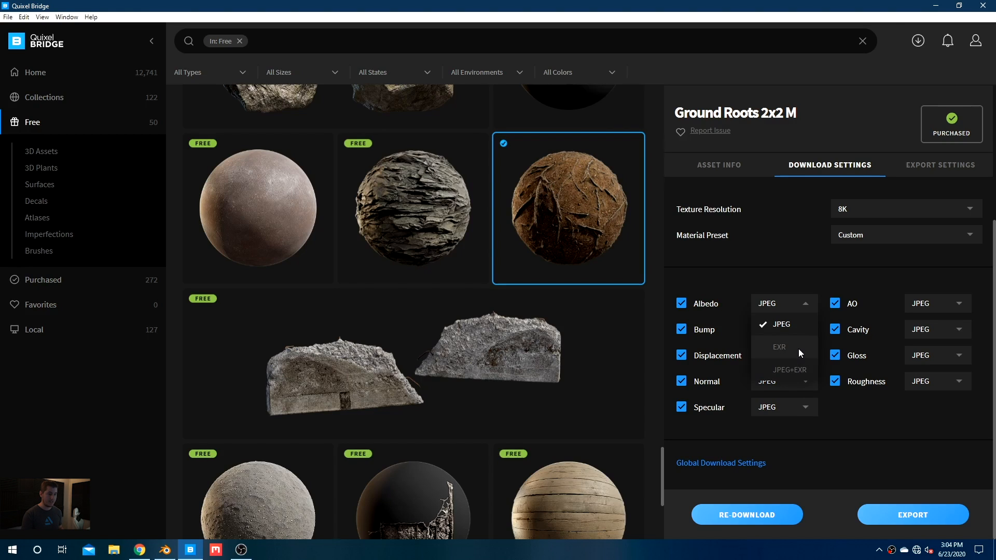
click(791, 369)
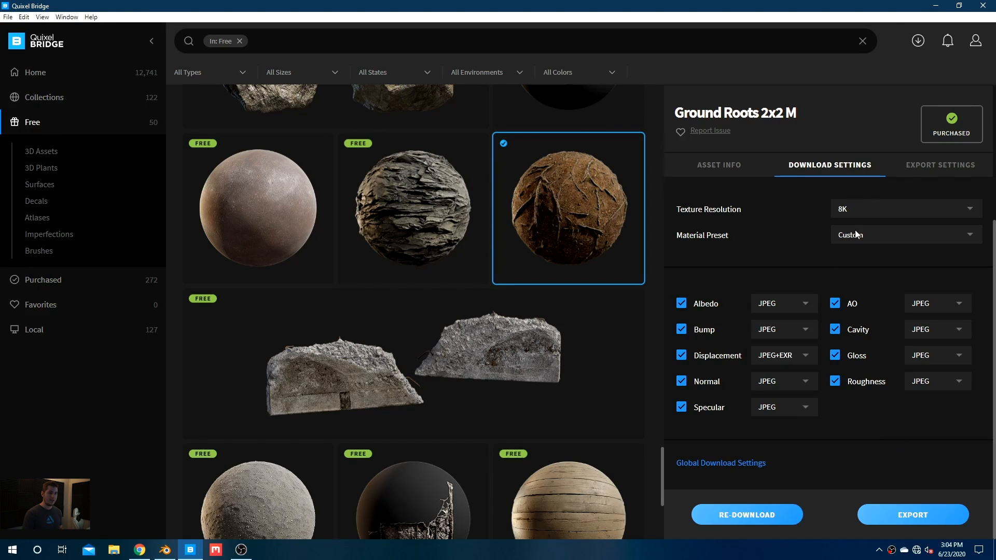
Step: Set the export texture resolution of the Ground Roots surface to 8K and return to its download settings
click(921, 165)
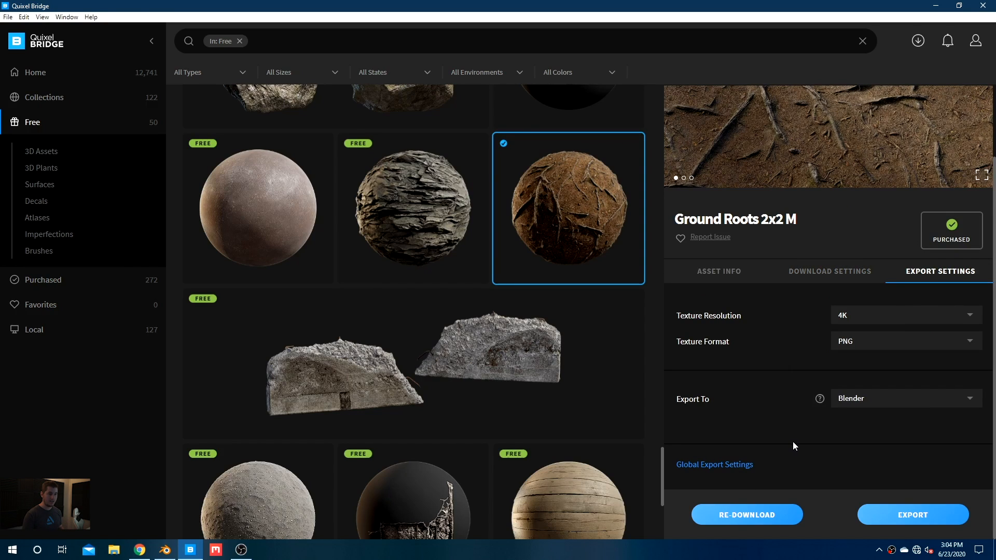
click(849, 318)
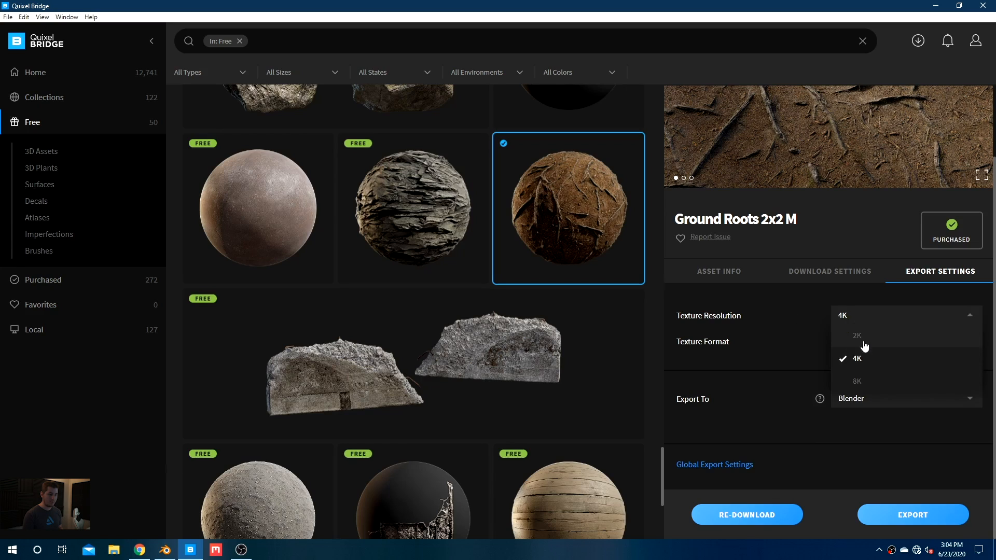
click(863, 379)
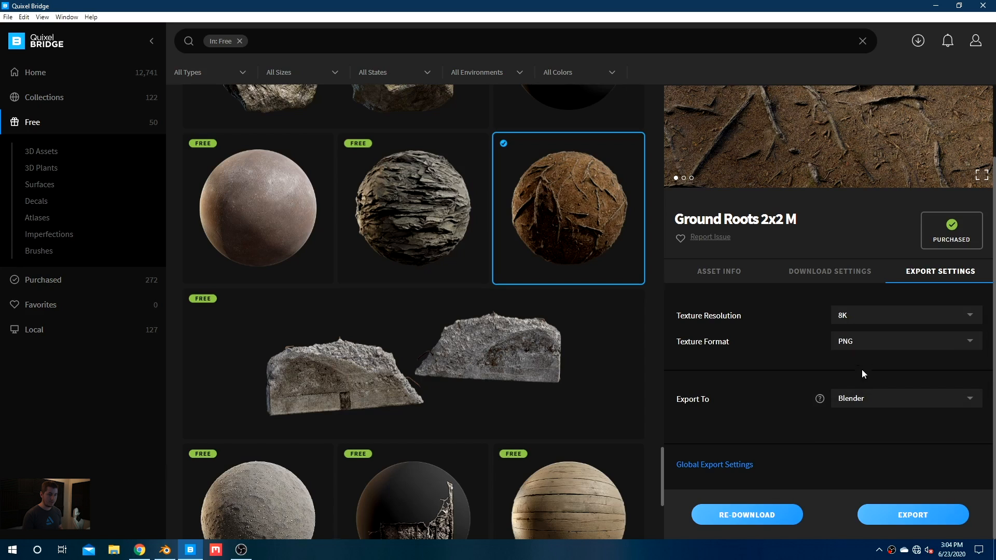
click(841, 273)
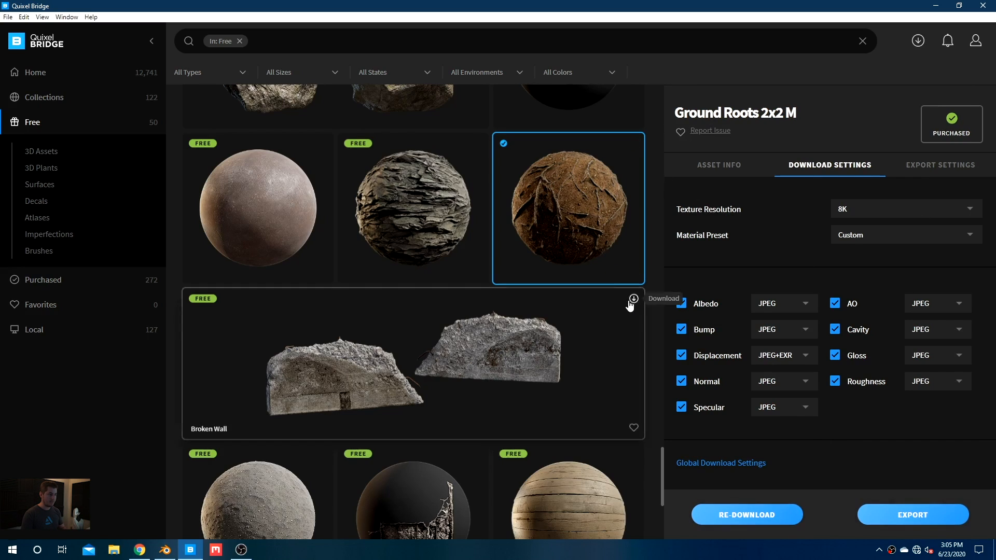
Step: Export the Ground Roots 2x2 M surface to Blender
scroll(677, 346, up, 2)
scroll(571, 347, up, 6)
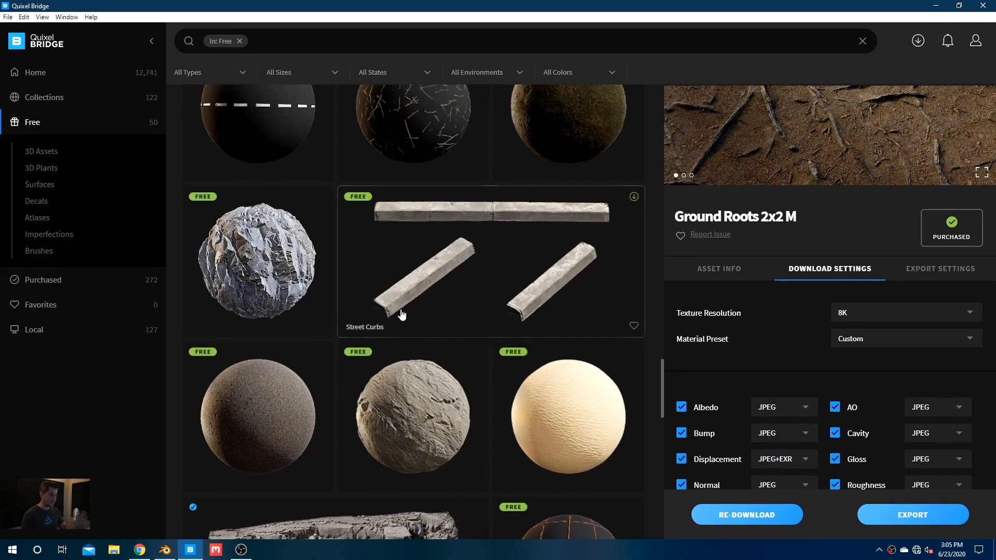
scroll(545, 325, down, 6)
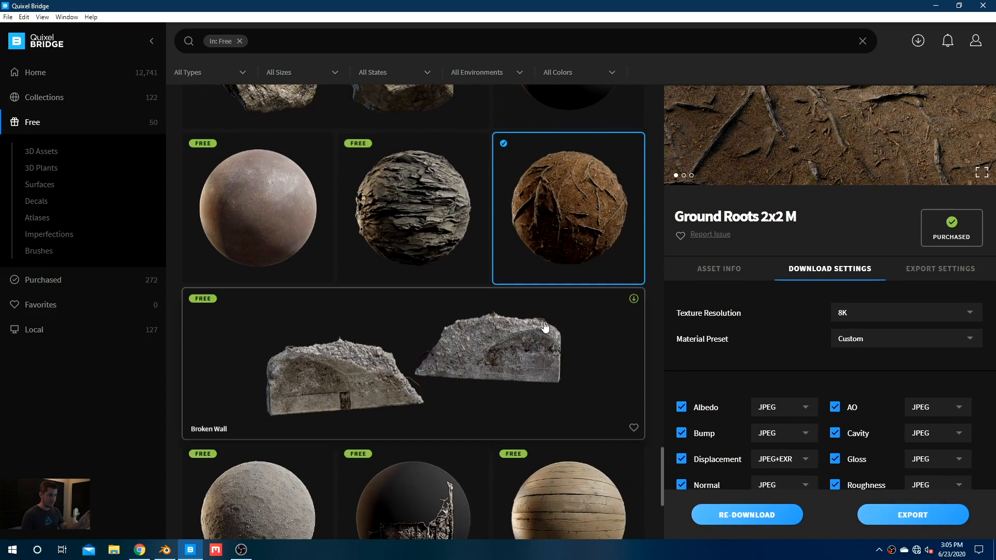
click(653, 316)
click(329, 263)
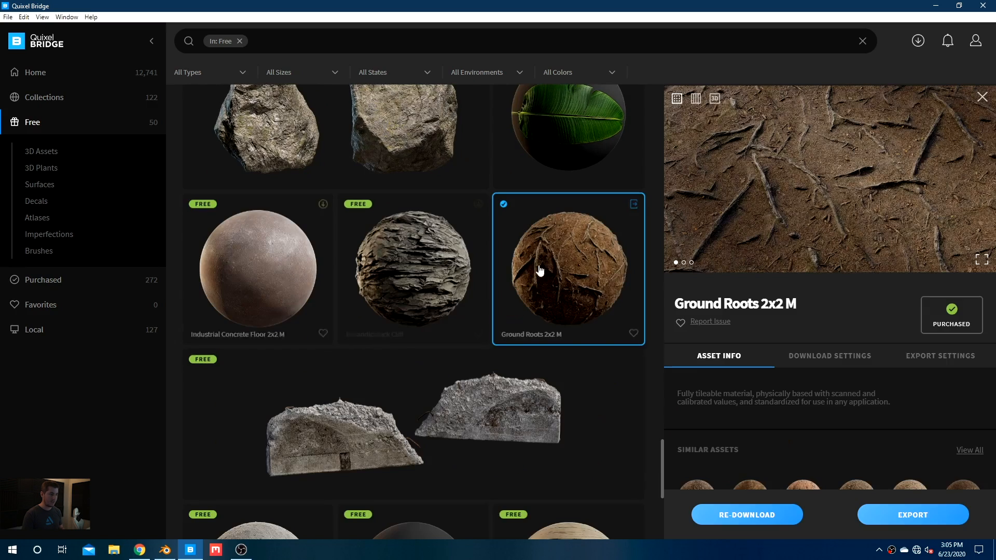
click(903, 516)
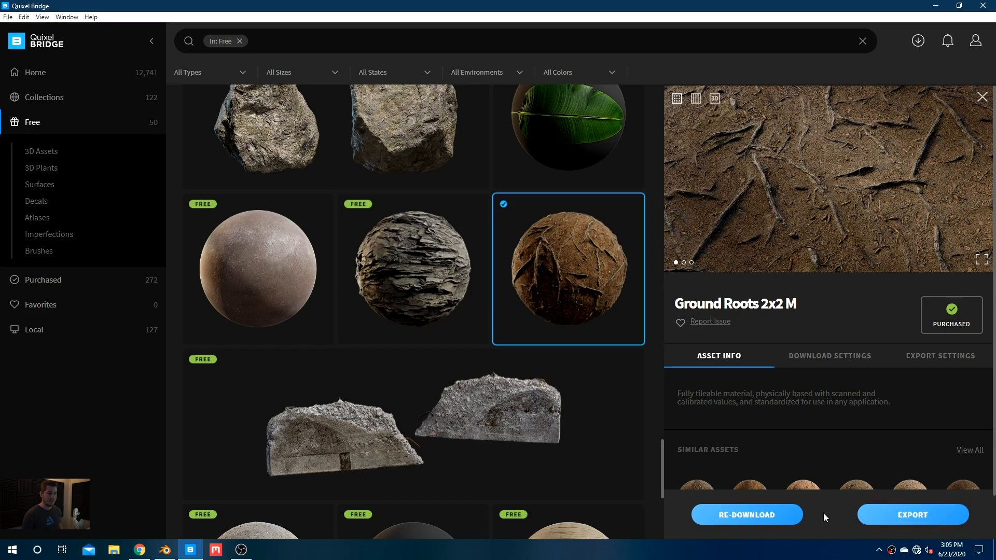
scroll(847, 440, down, 1)
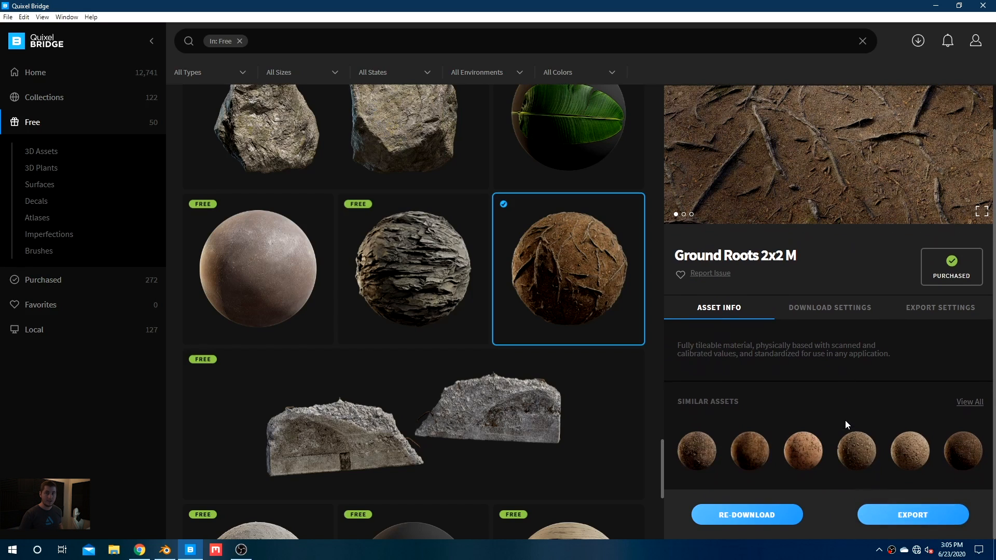
scroll(841, 422, up, 1)
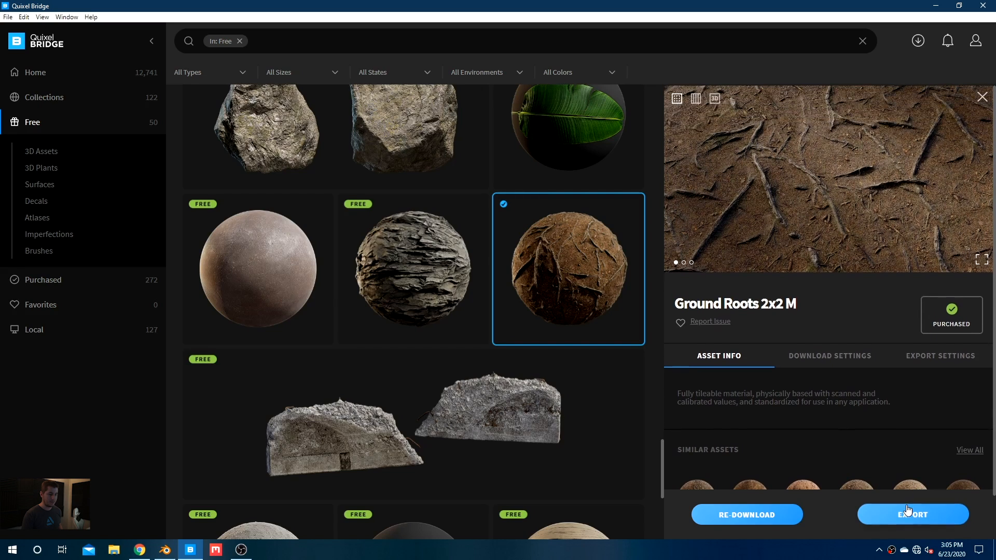
Step: Switch to Blender and assign the existing Forest_Roots_2x2_smspdebp material to the plane
click(164, 550)
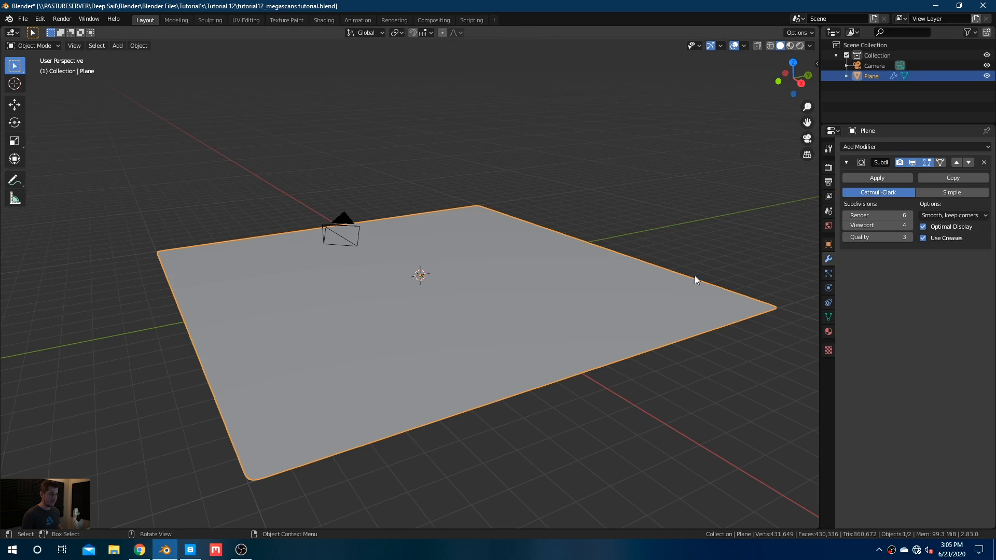
click(828, 331)
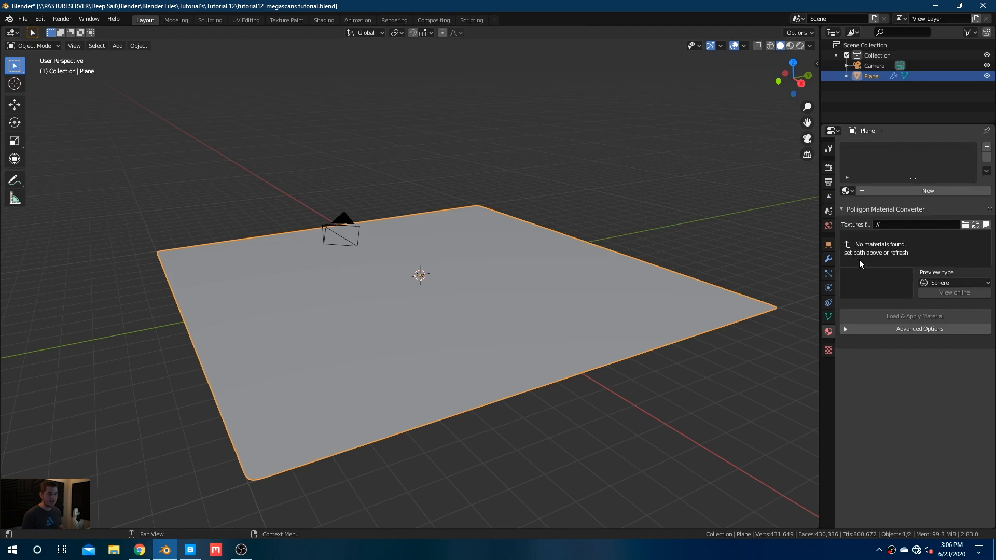
click(845, 208)
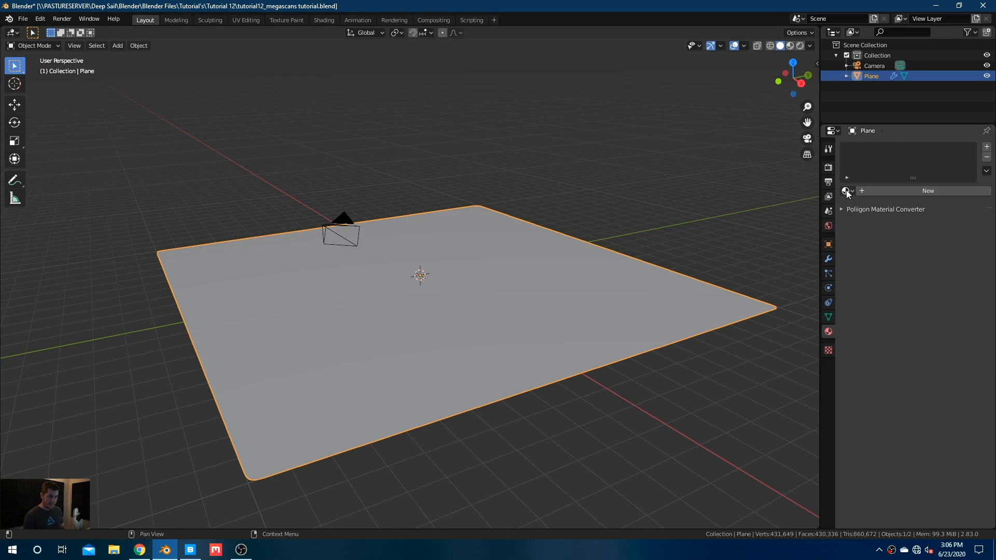
click(845, 189)
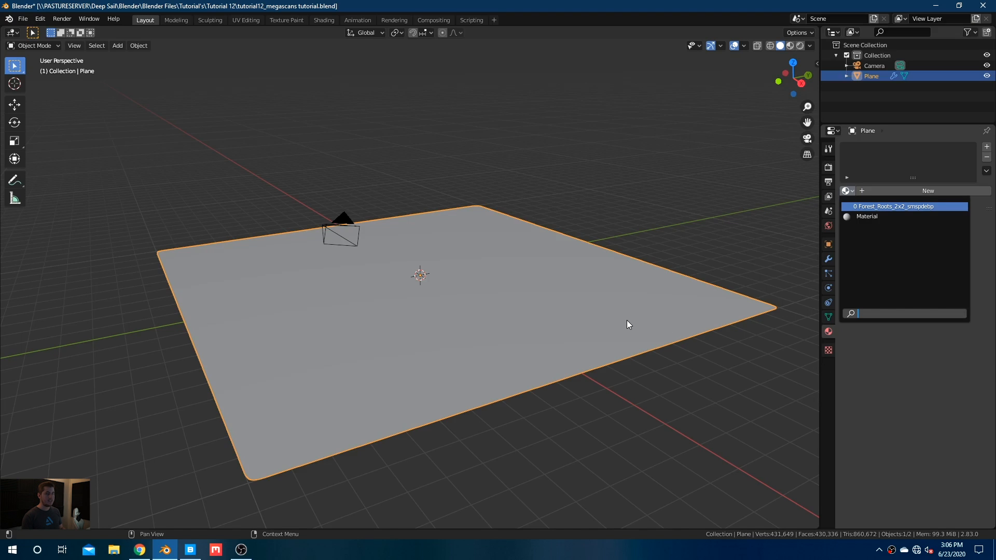
key(Return)
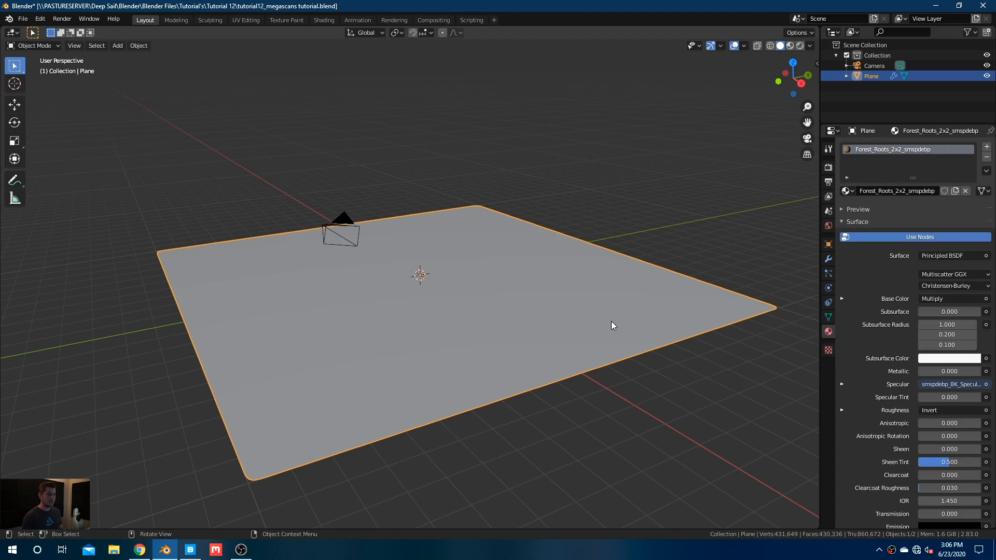
Step: Display the plane with its forest roots texture in Material Preview shading and inspect the surface
scroll(611, 321, up, 2)
scroll(607, 312, down, 5)
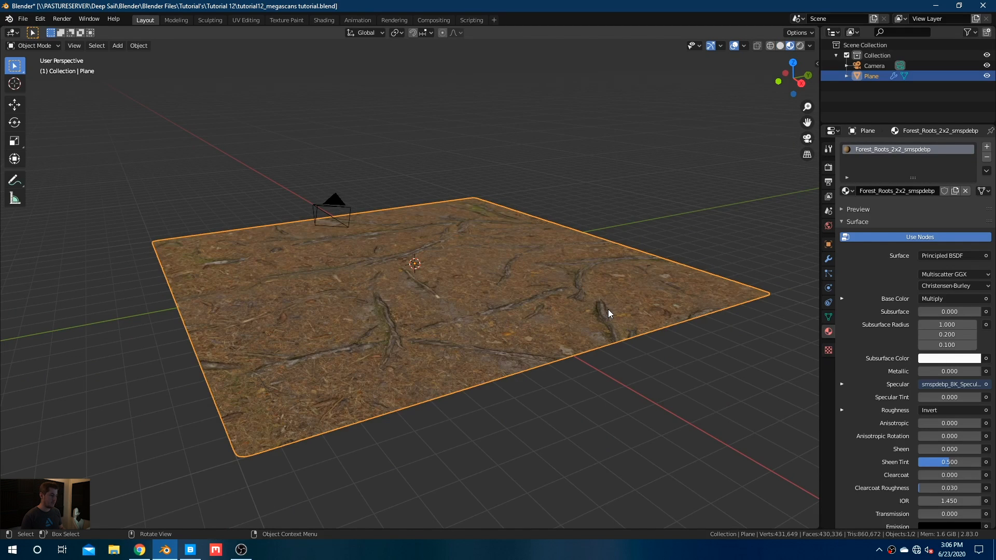
middle_drag(608, 309, 350, 260)
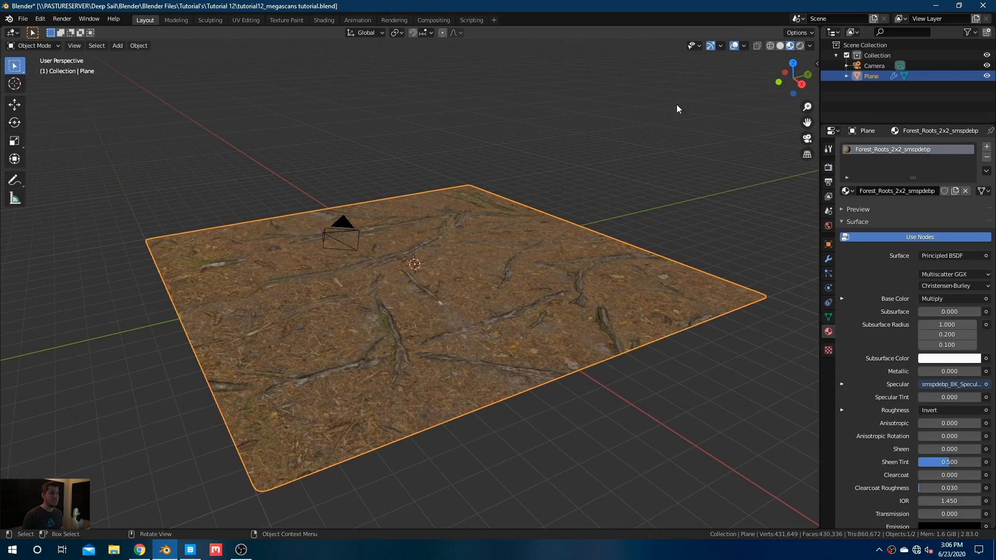
Step: Split the 3D viewport horizontally and turn the upper area into a Shader Editor
drag(812, 27, 603, 189)
click(13, 32)
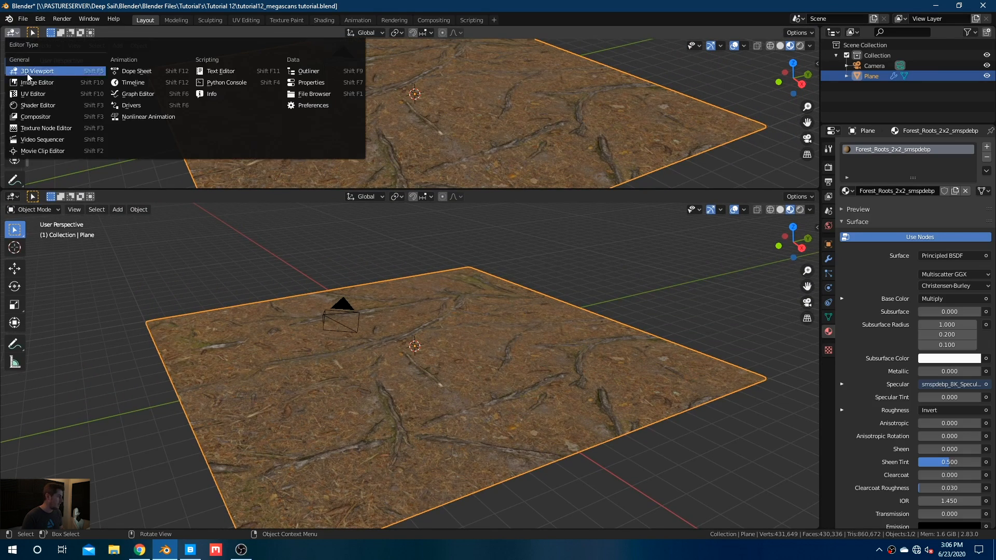
click(38, 105)
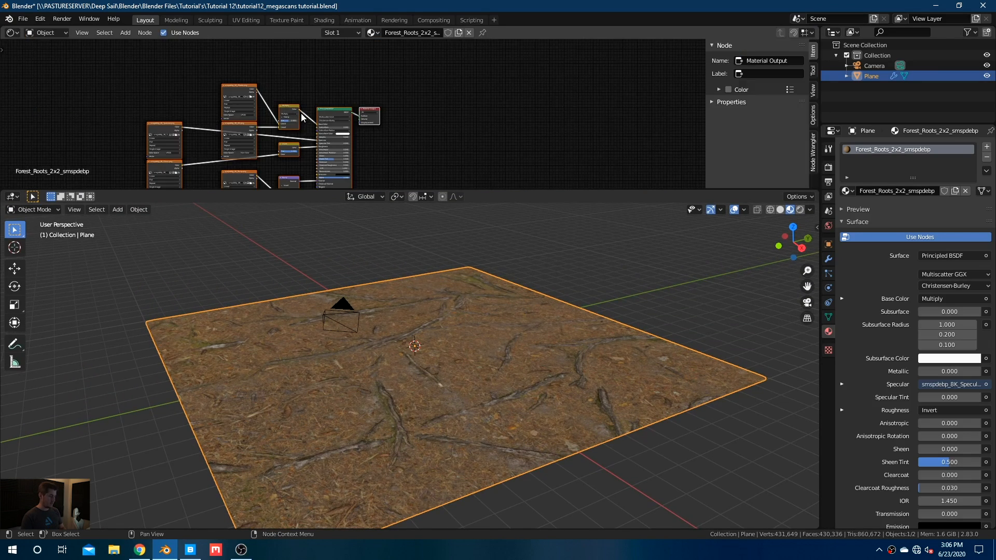
Step: Hide the Shader Editor's sidebar and enlarge the editor to inspect the forest roots material's node tree
key(n)
key(Home)
scroll(397, 123, up, 1)
drag(469, 190, 474, 270)
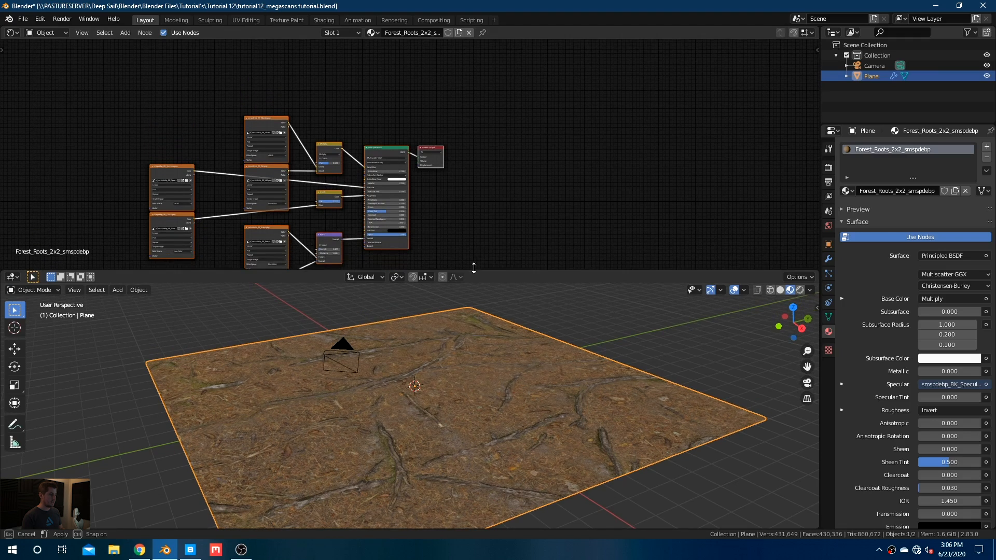
middle_drag(349, 177, 473, 117)
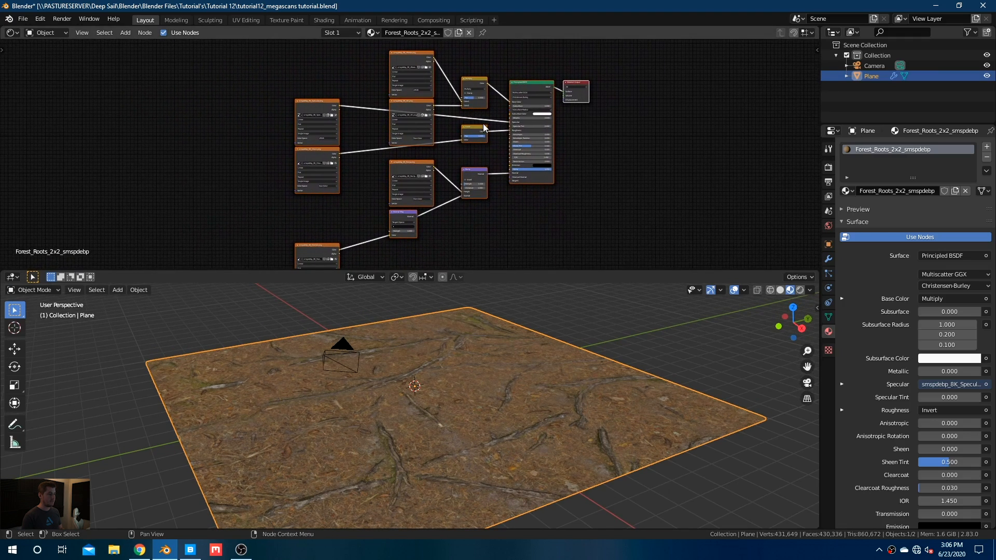
scroll(498, 130, up, 2)
middle_drag(531, 131, 516, 153)
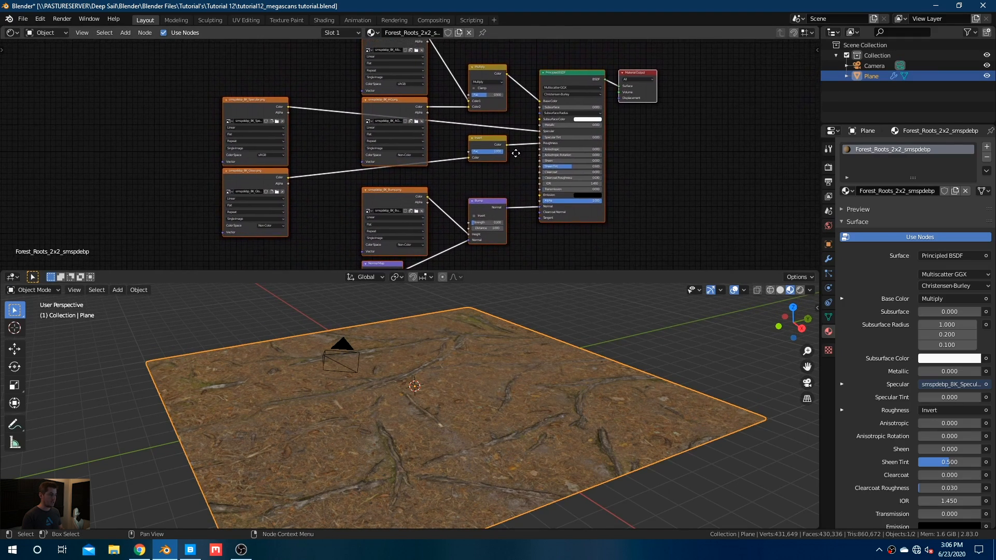
Step: Examine in a maximized Shader Editor how the albedo, AO, specular, gloss, bump and normal textures feed the Principled BSDF
key(ctrl+space)
scroll(561, 191, up, 3)
middle_drag(562, 192, 515, 129)
scroll(524, 145, down, 2)
click(474, 75)
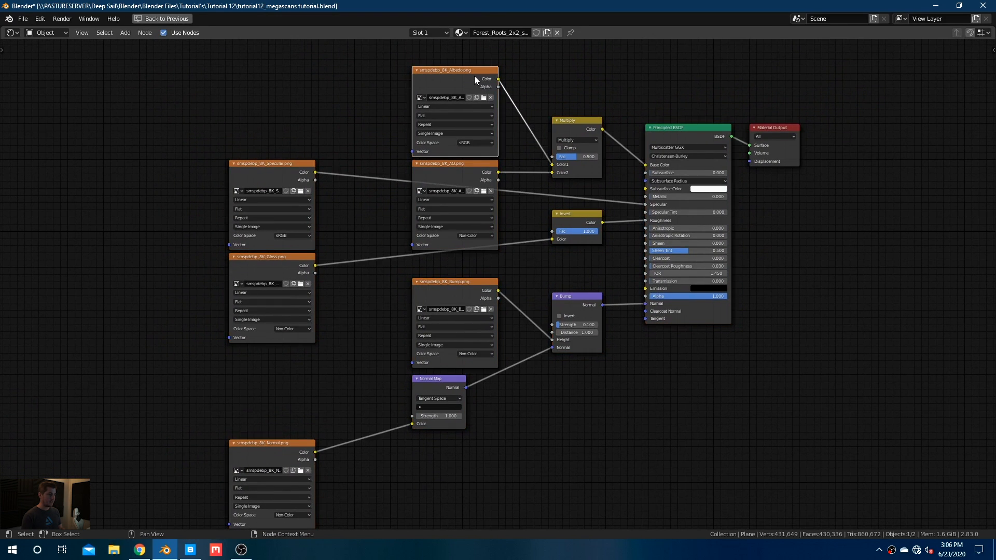
click(468, 167)
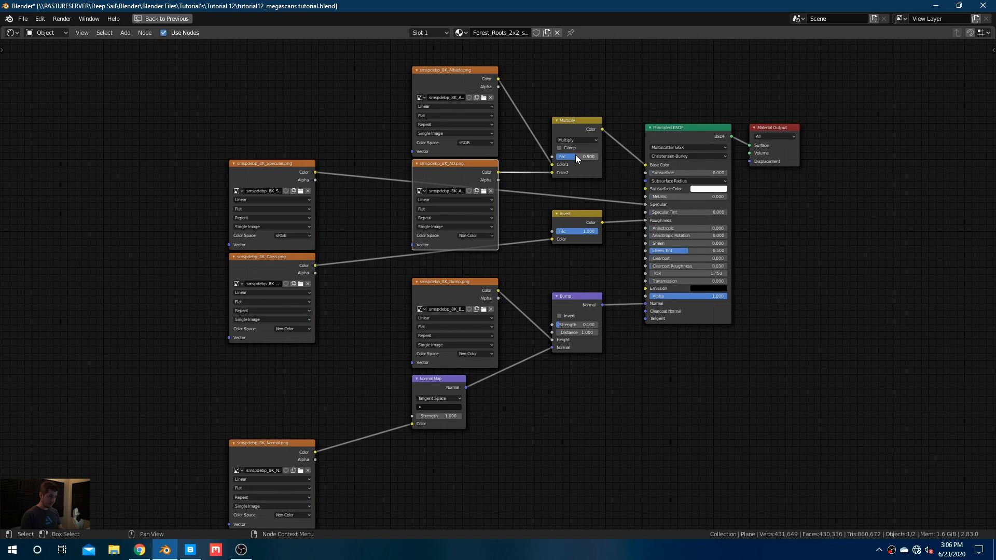
click(266, 174)
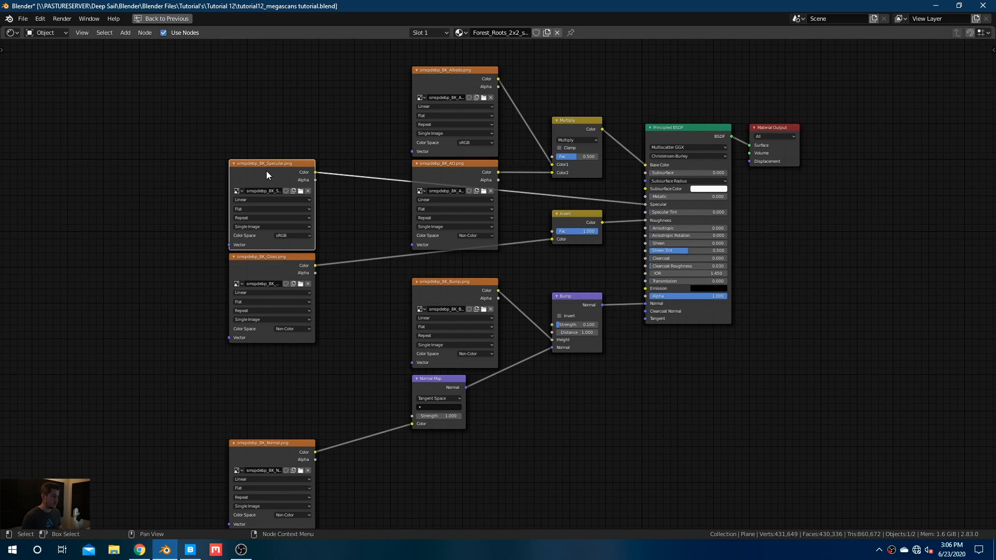
click(273, 264)
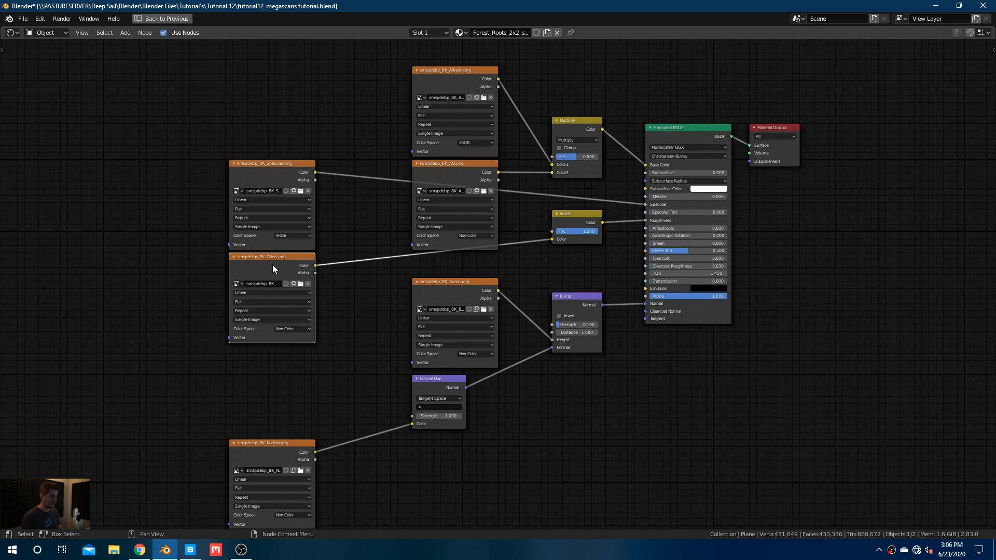
click(284, 452)
click(465, 298)
scroll(564, 338, up, 1)
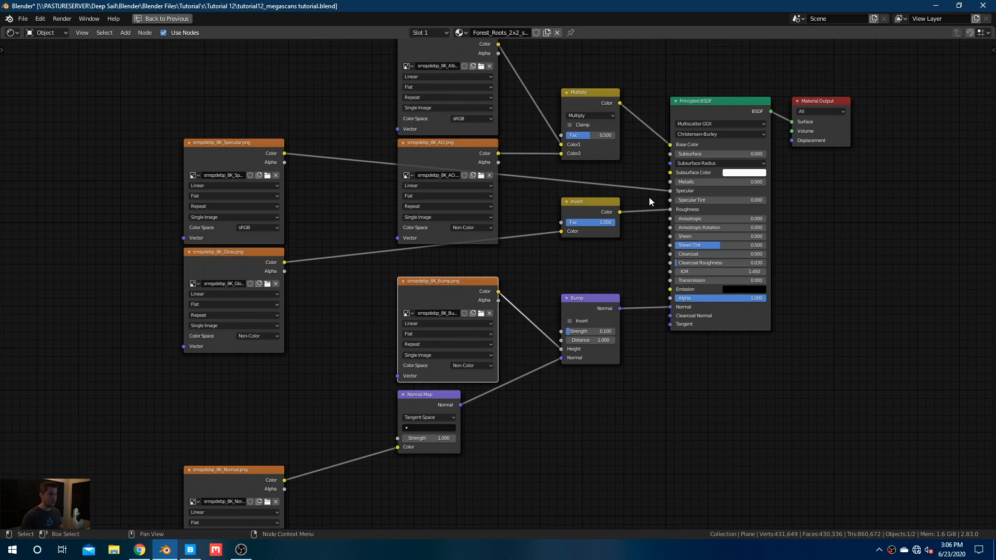
mouse_move(588, 207)
mouse_down()
mouse_move(582, 217)
mouse_move(596, 232)
mouse_move(612, 209)
mouse_move(575, 238)
mouse_move(586, 193)
mouse_move(579, 216)
mouse_move(588, 202)
mouse_up()
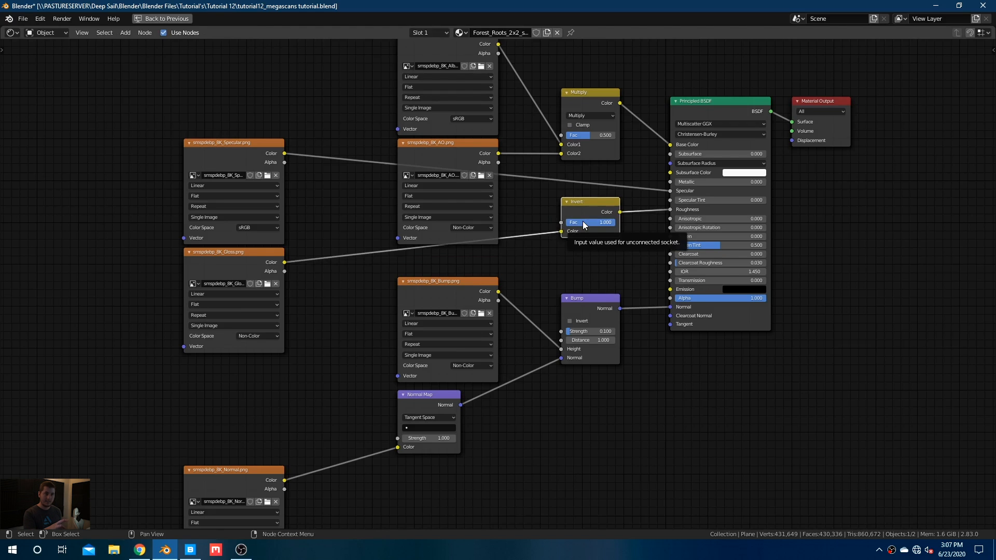
Step: Restore the split layout and delete the Invert node between the Gloss texture and the Roughness input
key(ctrl+space)
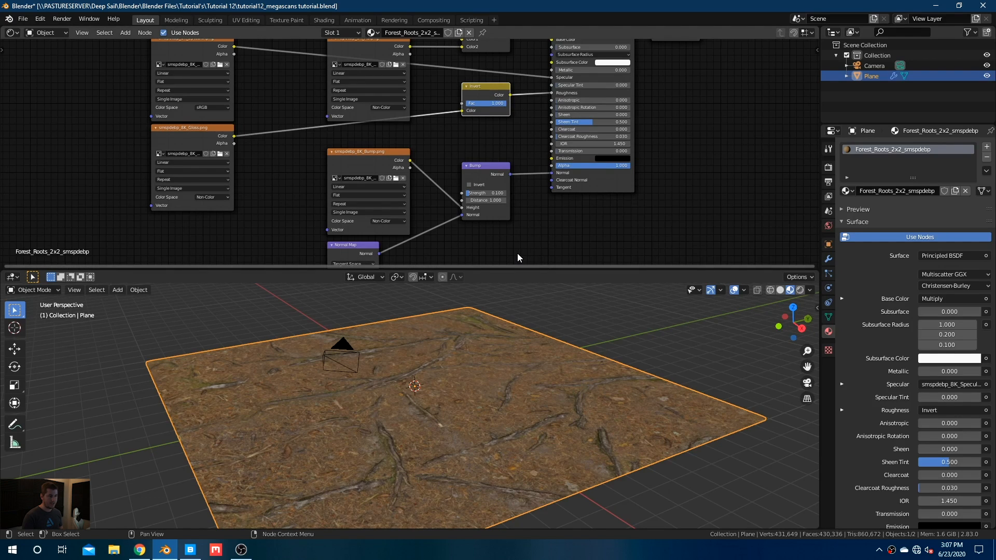
scroll(494, 97, up, 3)
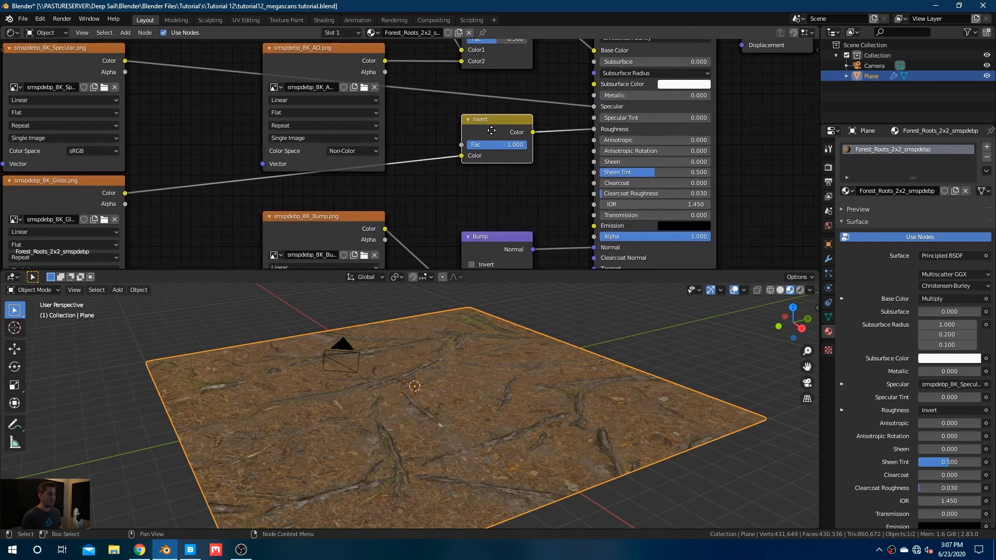
middle_drag(492, 130, 495, 124)
key(x)
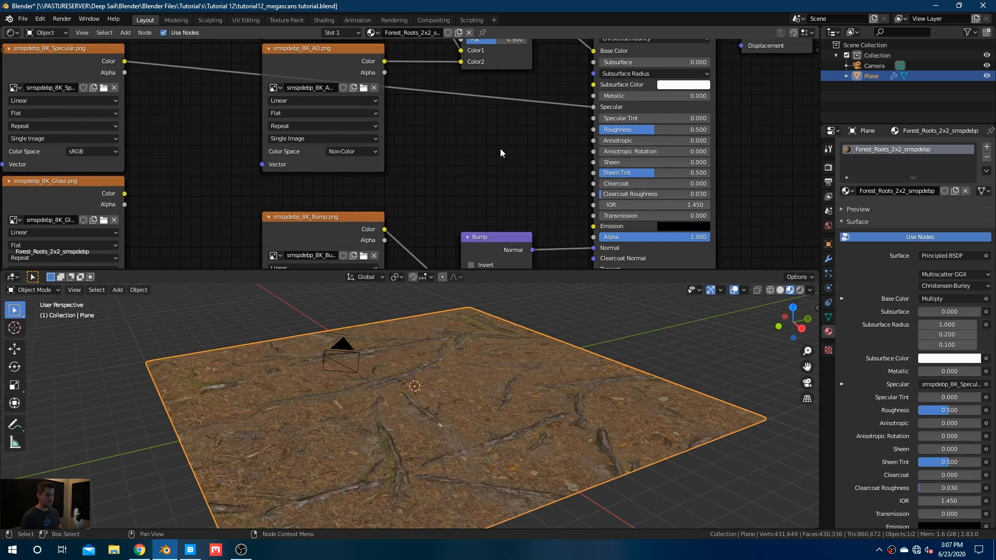
Step: Insert a Math node set to Multiply on the link between the Specular texture and the Specular input
key(shift+a)
mouse_move(484, 226)
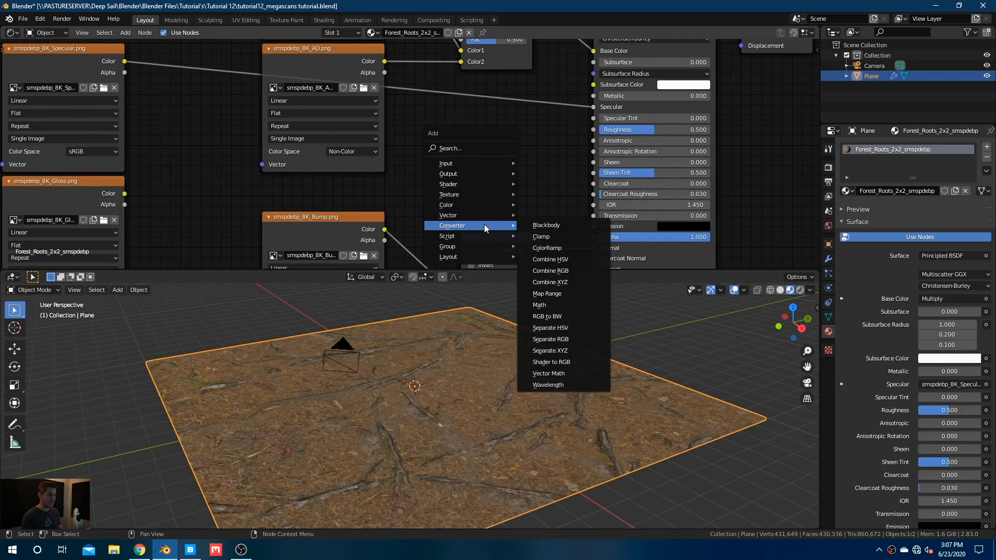
click(586, 306)
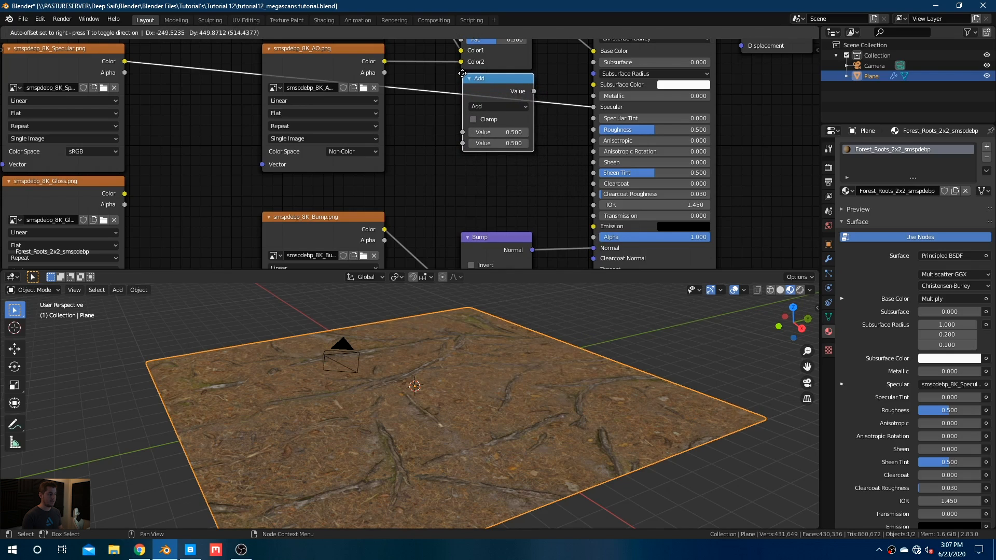
click(462, 73)
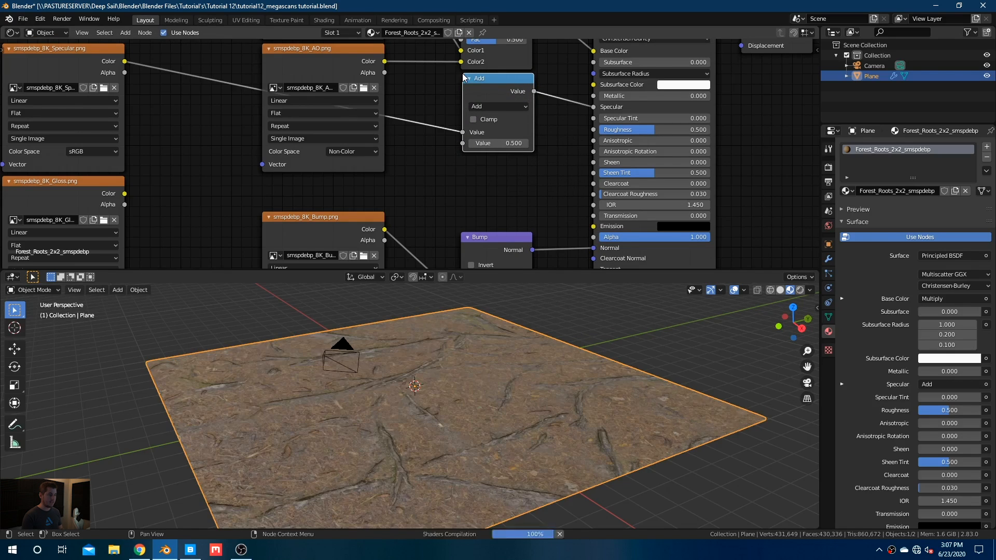
click(503, 106)
click(500, 164)
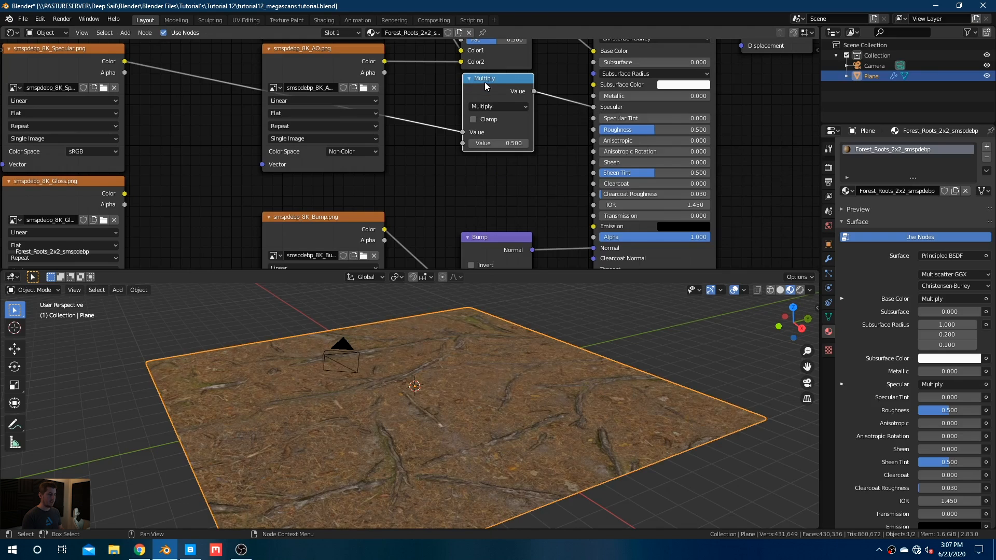
Step: Duplicate the Multiply node below the original and route the Gloss texture's color through it into the Roughness input
key(shift+d)
key(y)
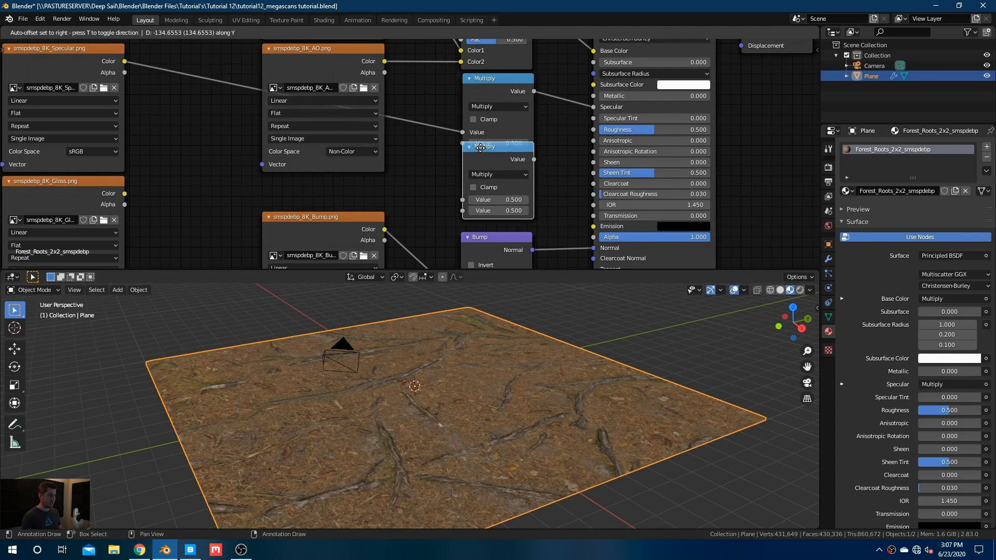
click(479, 160)
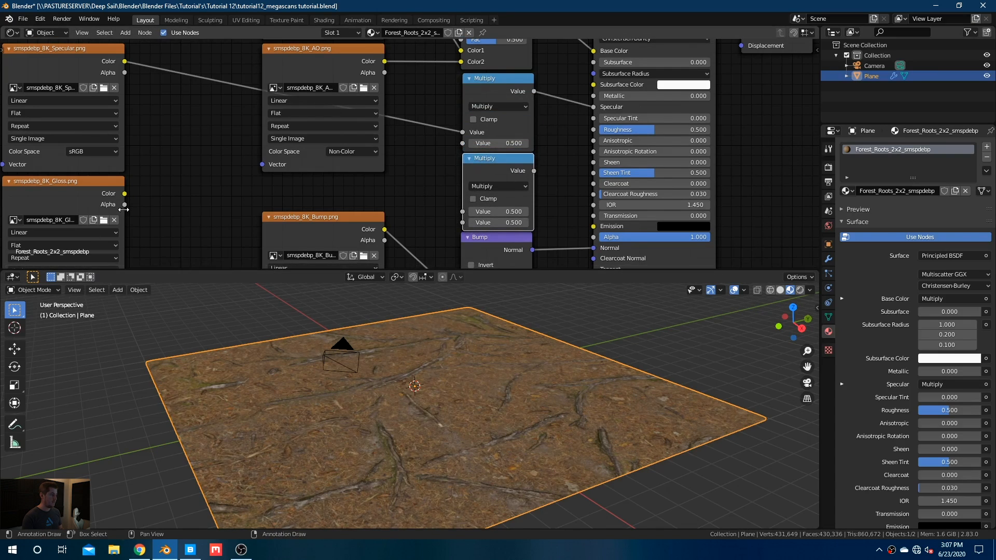
drag(124, 194, 463, 212)
mouse_move(534, 170)
mouse_down()
mouse_move(569, 171)
mouse_move(596, 127)
mouse_up()
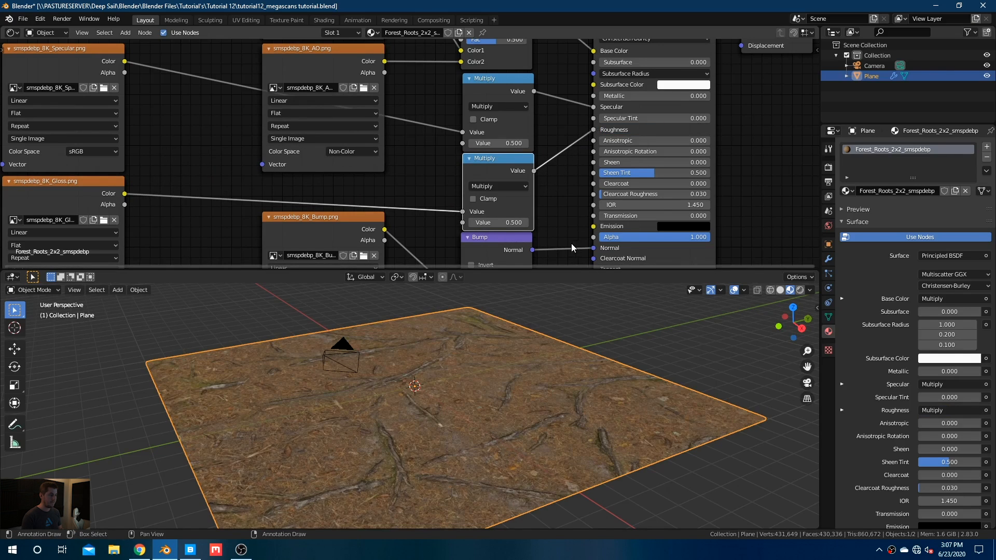
Step: Inspect the plane's surface up close and set the Specular texture's color space to Non-Color
middle_drag(480, 363, 589, 359)
scroll(521, 364, up, 5)
middle_drag(521, 364, 614, 356)
scroll(532, 382, up, 3)
scroll(468, 377, down, 2)
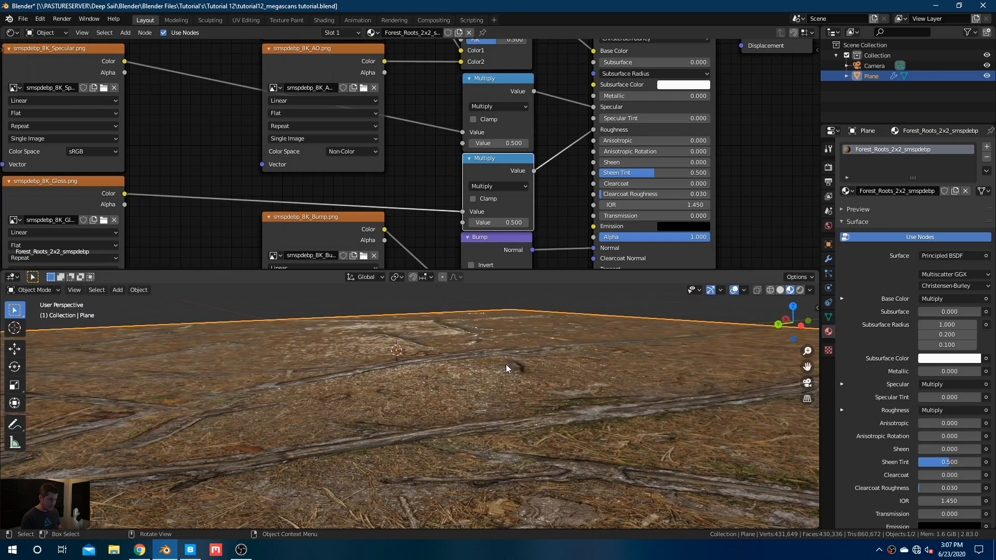
scroll(192, 218, down, 3)
middle_drag(196, 215, 216, 213)
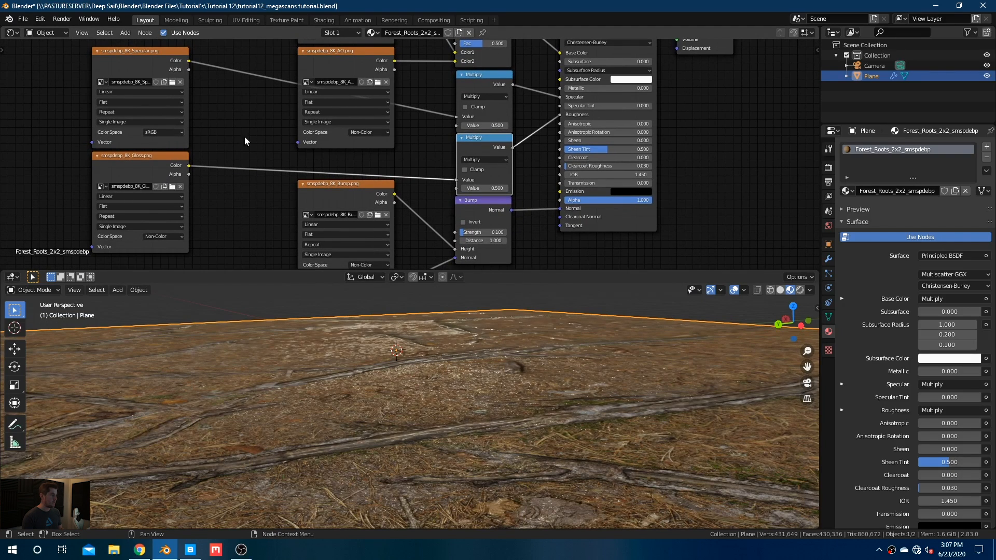
click(164, 133)
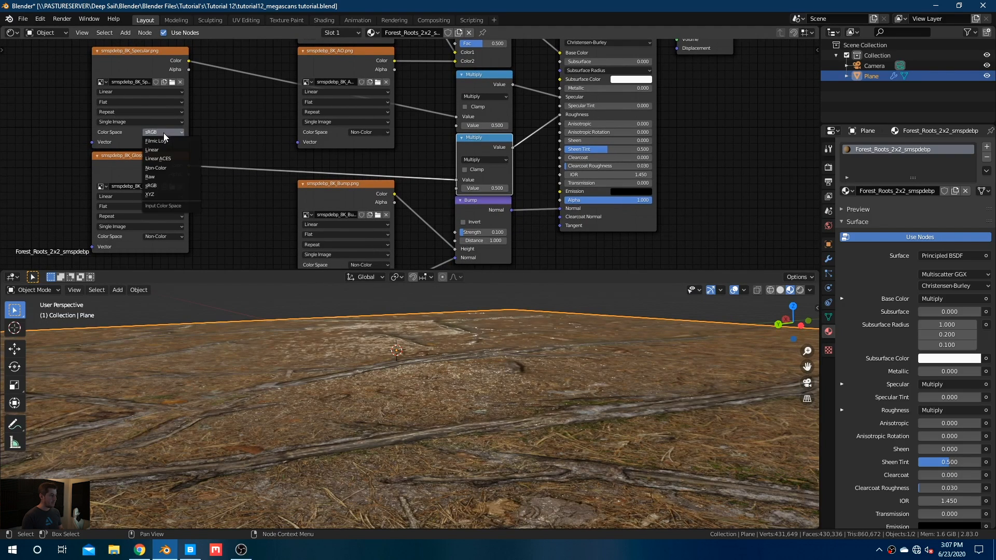
click(169, 168)
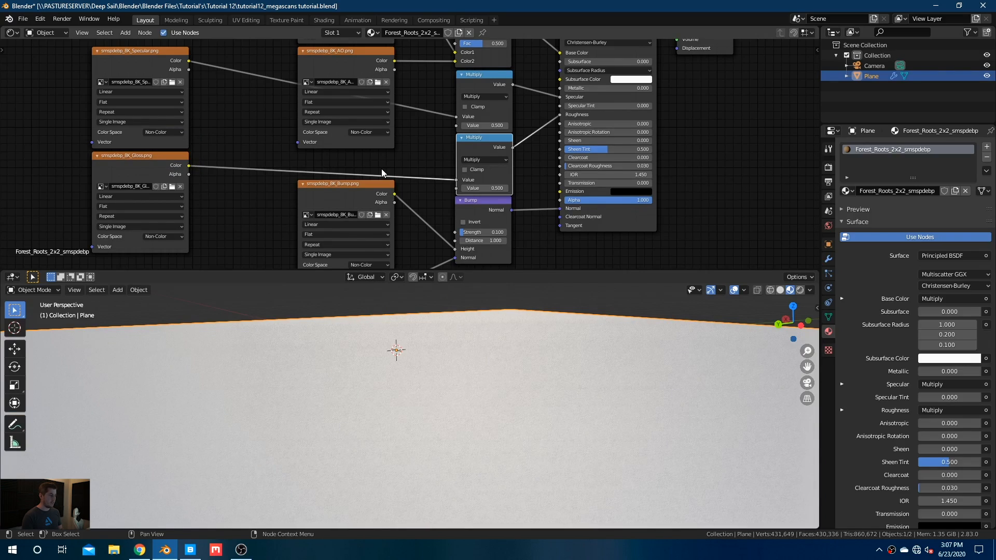
Step: Review the texture nodes' color spaces and set the multiplier of the Specular Multiply node to 0.140
scroll(410, 139, down, 2)
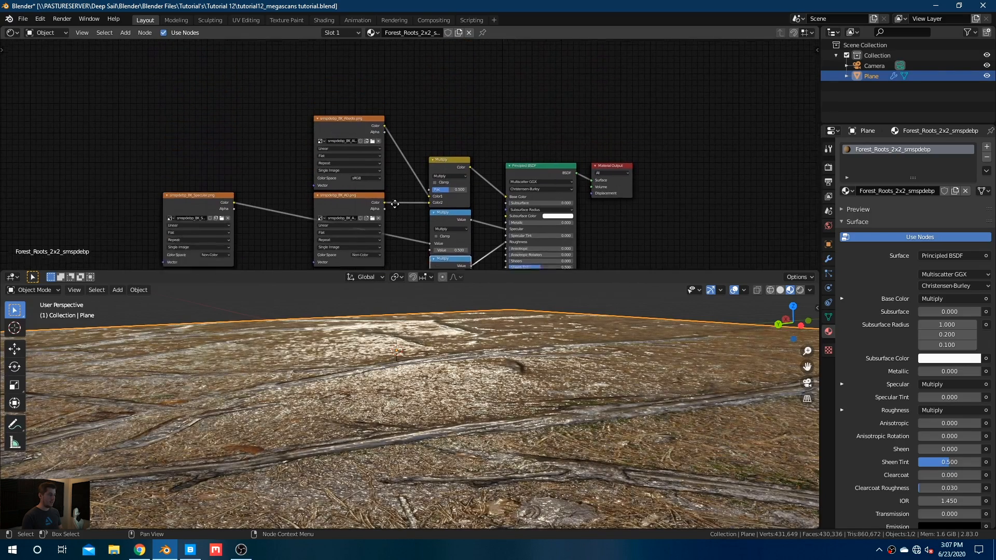
scroll(357, 133, up, 2)
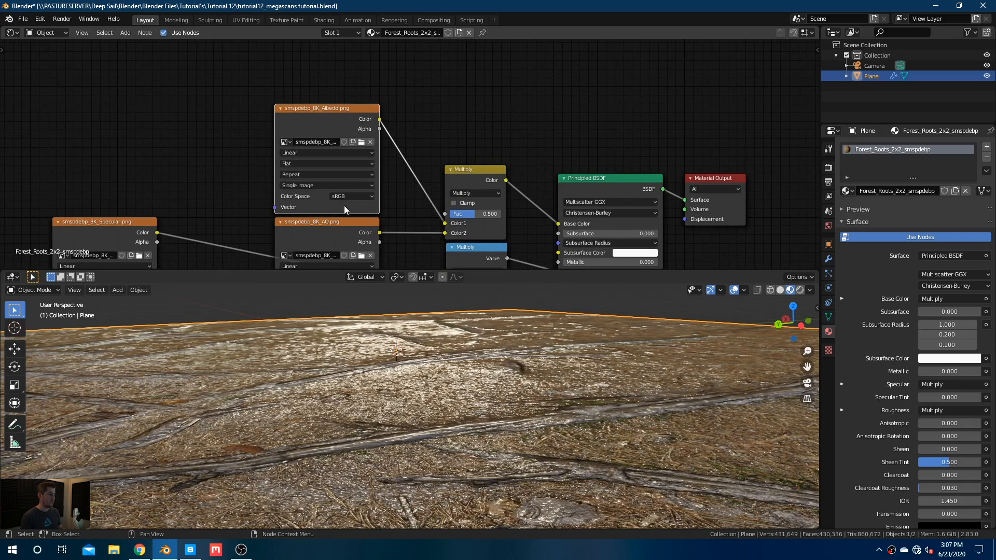
middle_drag(344, 218, 359, 140)
scroll(342, 222, down, 1)
middle_drag(341, 225, 397, 171)
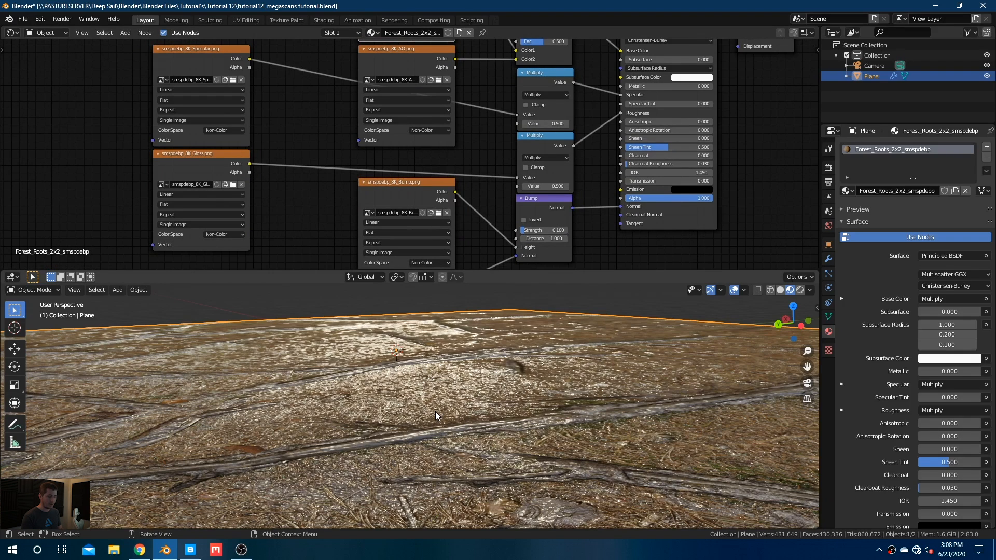
scroll(542, 132, up, 1)
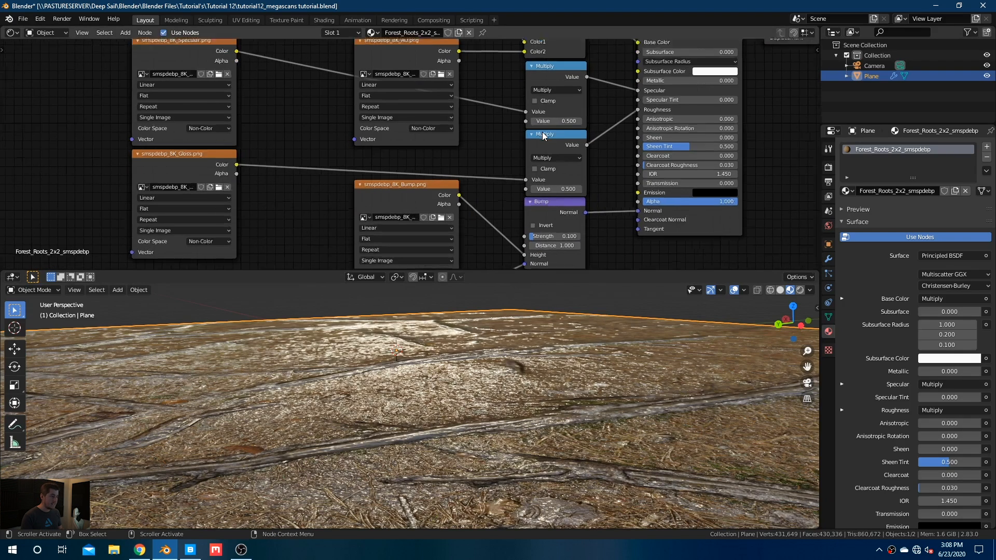
scroll(486, 175, up, 2)
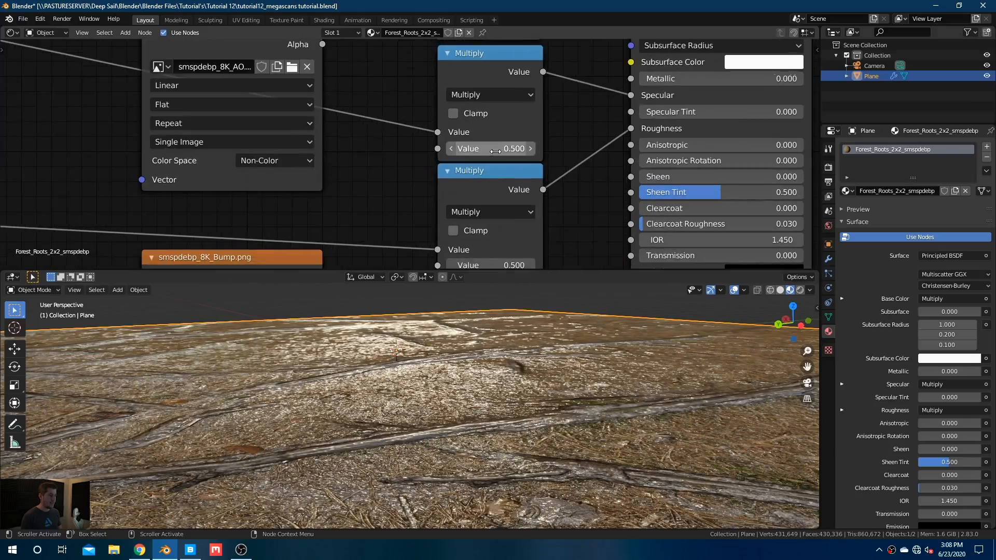
mouse_move(488, 148)
mouse_down()
mouse_move(537, 148)
mouse_move(483, 148)
mouse_up()
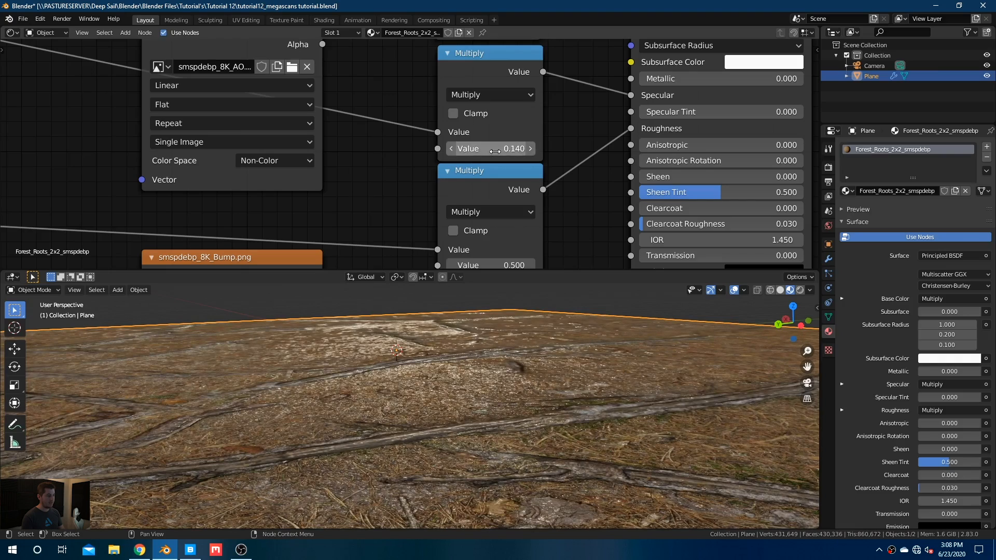
Step: Set the multiplier of the Multiply node feeding Roughness to 2
shift+scroll(521, 229, down, 3)
drag(503, 191, 524, 191)
click(500, 191)
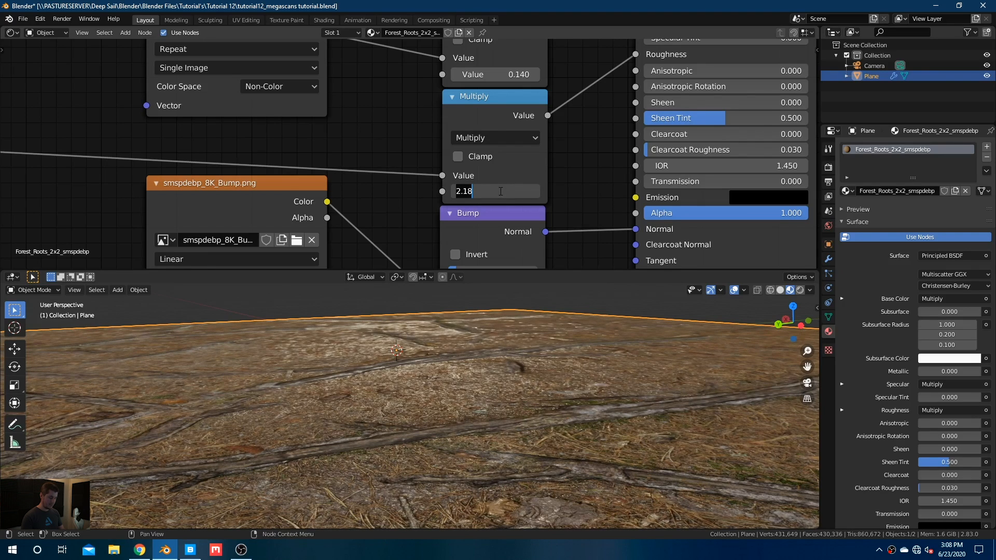
text(2)
key(Return)
Step: Review the Bump and Normal Map strengths, and move the Normal texture node up close to the Normal Map node
scroll(494, 178, down, 2)
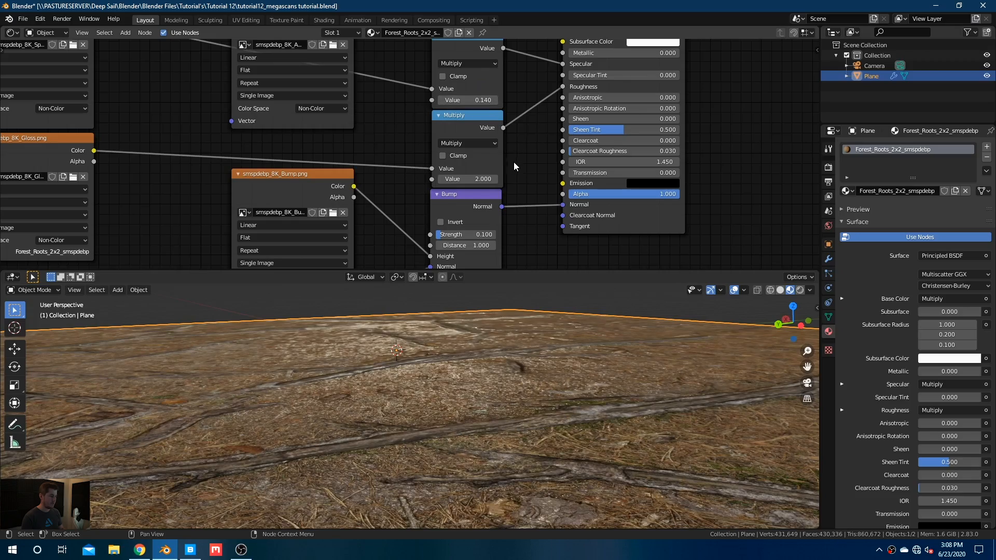
drag(469, 236, 469, 235)
middle_drag(469, 235, 613, 50)
mouse_move(438, 168)
mouse_down()
mouse_move(498, 169)
mouse_move(439, 169)
mouse_up()
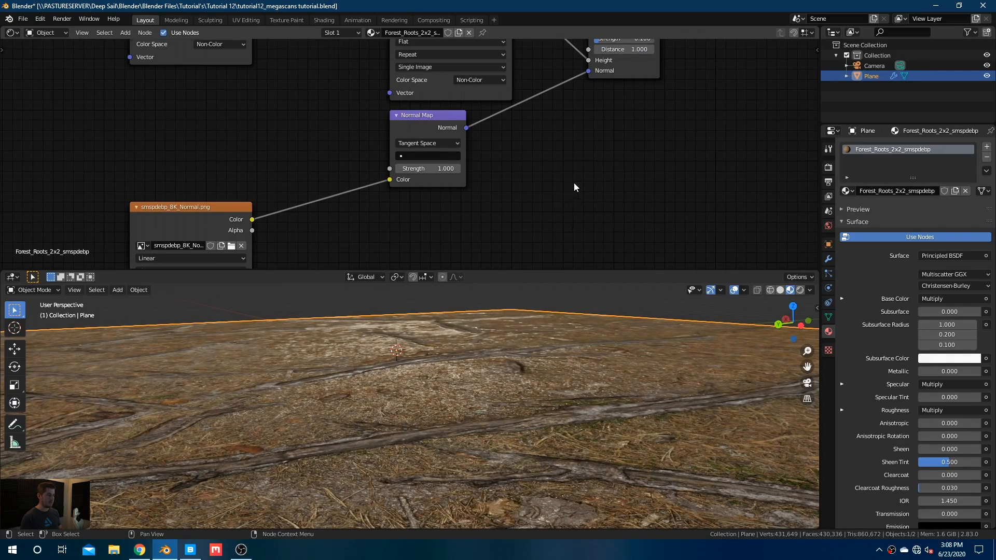
scroll(592, 163, down, 3)
drag(267, 182, 322, 150)
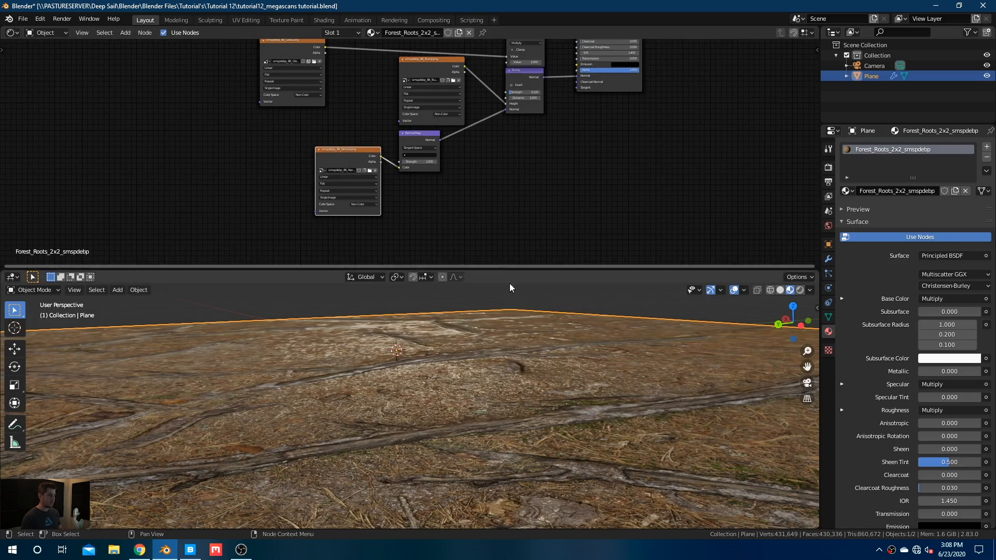
Step: Show the plane's modifier settings and display the viewport in Solid shading
middle_drag(508, 301, 468, 341)
scroll(488, 346, down, 3)
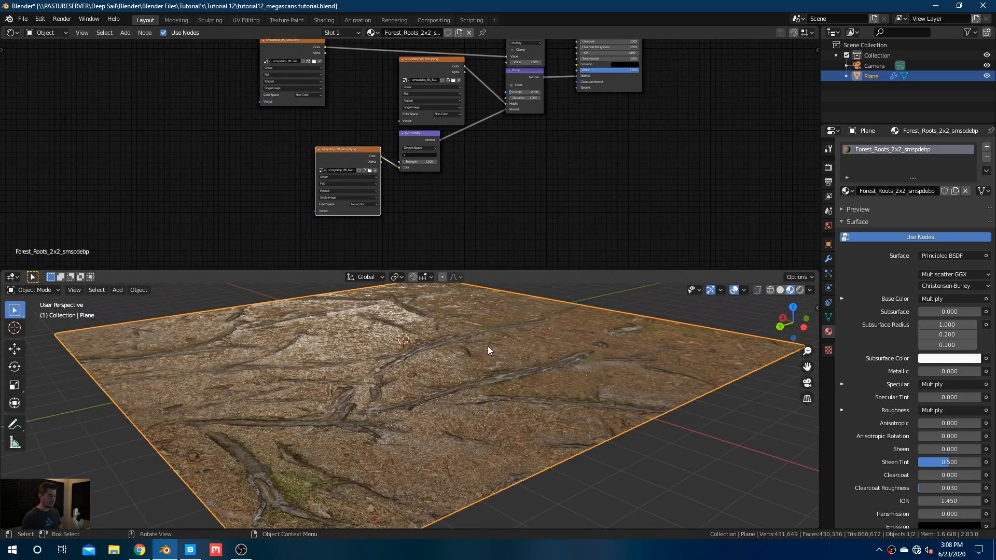
click(828, 260)
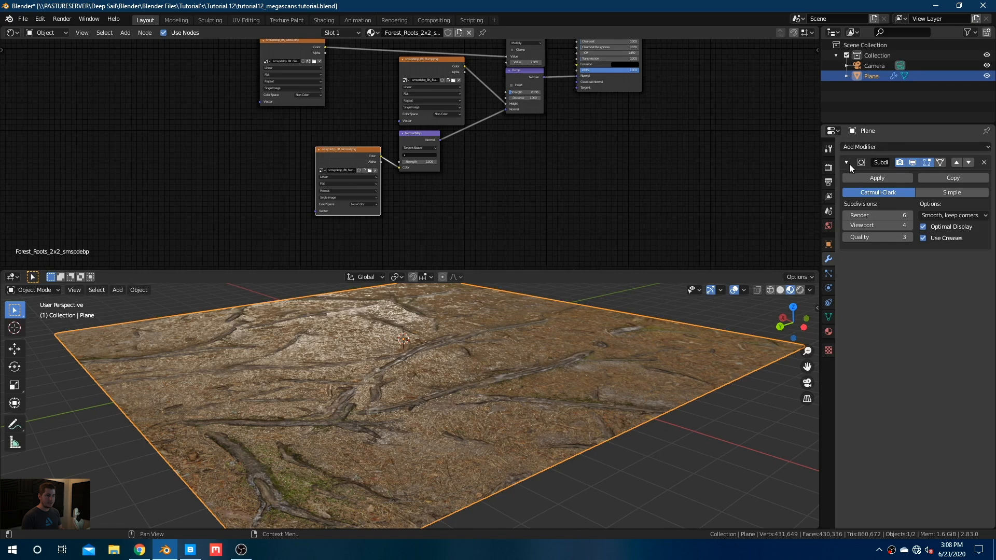
scroll(476, 384, up, 2)
click(781, 290)
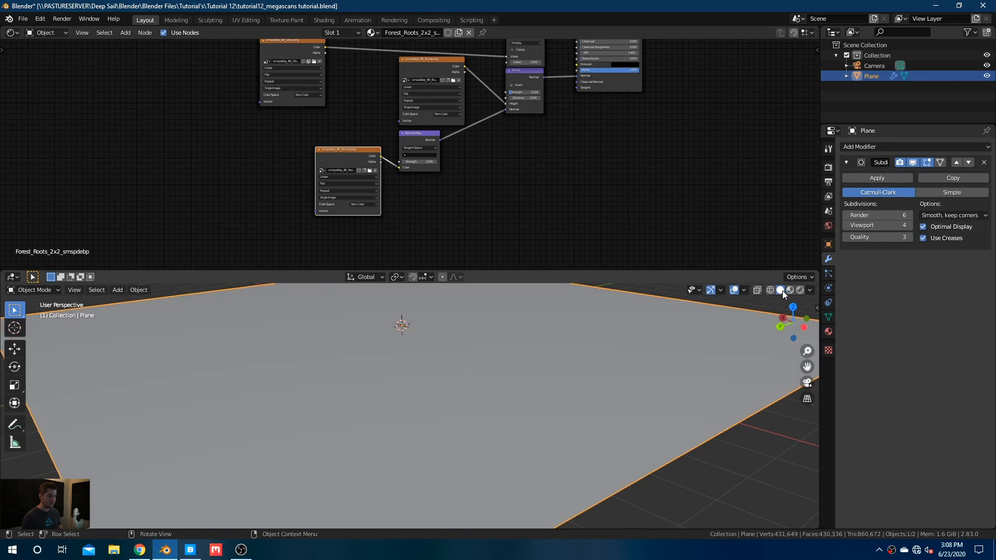
scroll(531, 403, down, 4)
scroll(538, 400, up, 4)
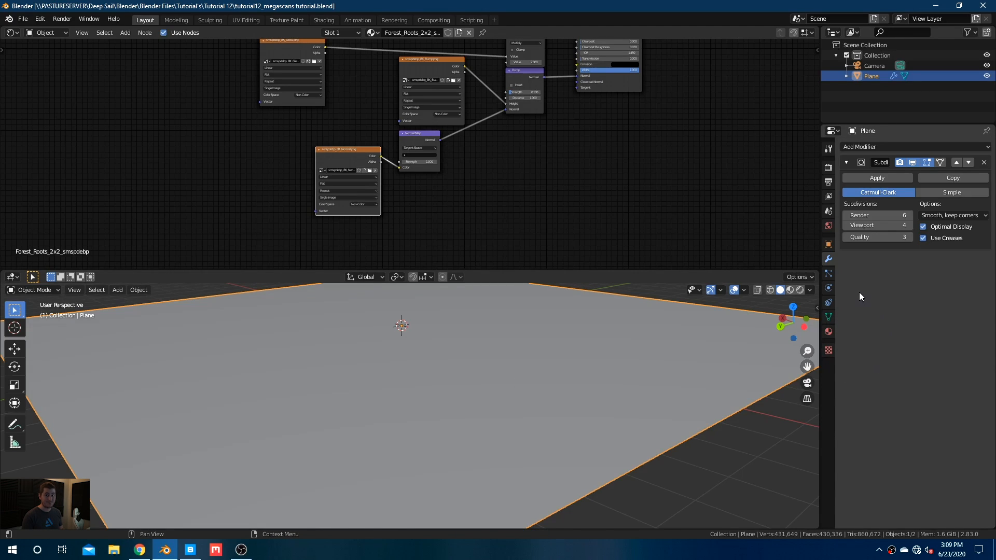
Step: Add a Displace modifier to the plane after the Subdivision Surface modifier and give it a new texture
click(869, 147)
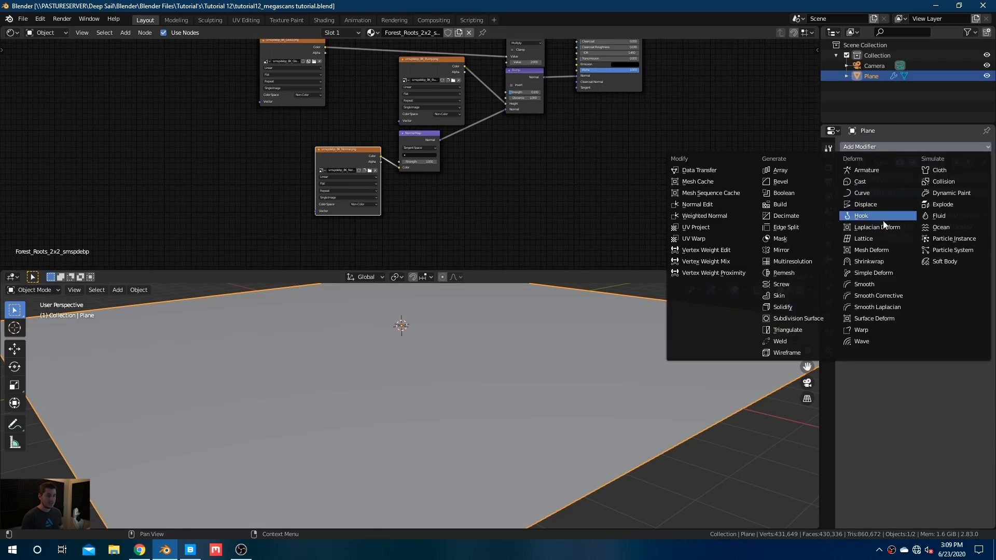
click(877, 202)
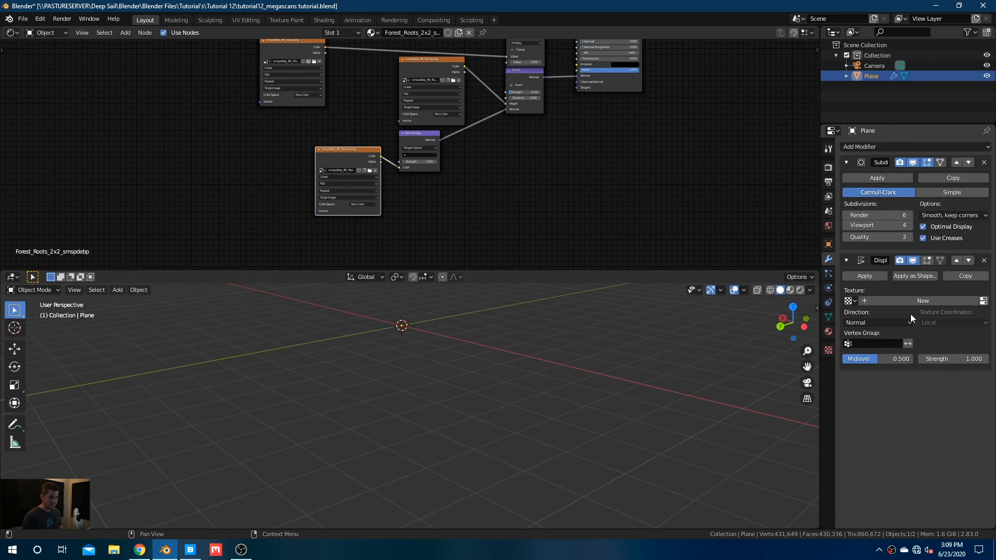
click(909, 301)
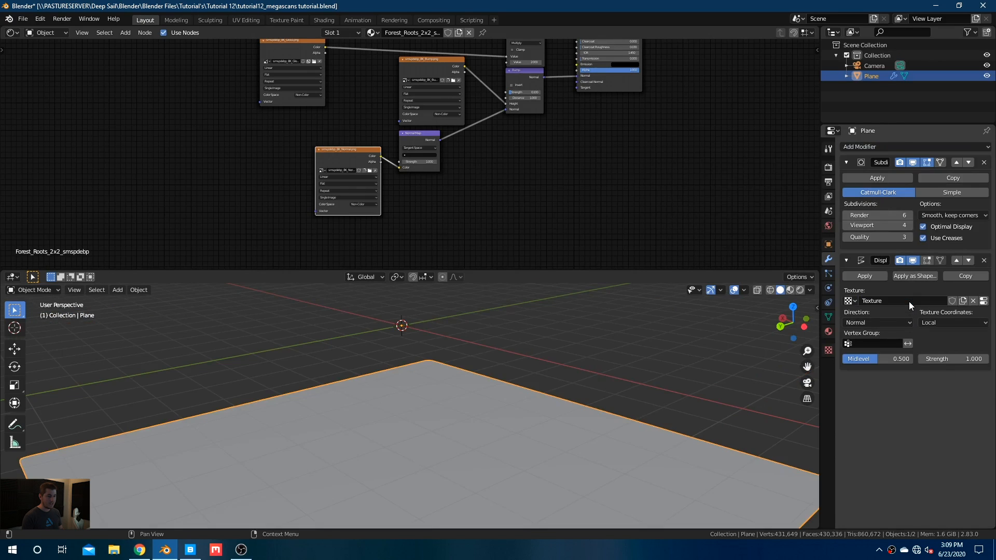
Step: Load smspdebp_8K_Displacement.png from the ground_forest_smspdebp folder as the Displace texture's image
click(829, 351)
click(944, 325)
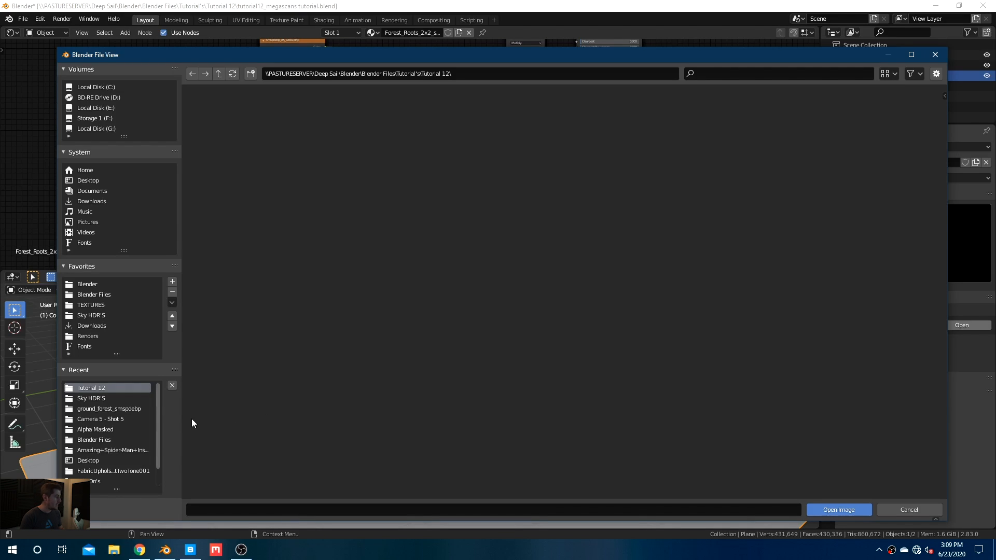
click(131, 409)
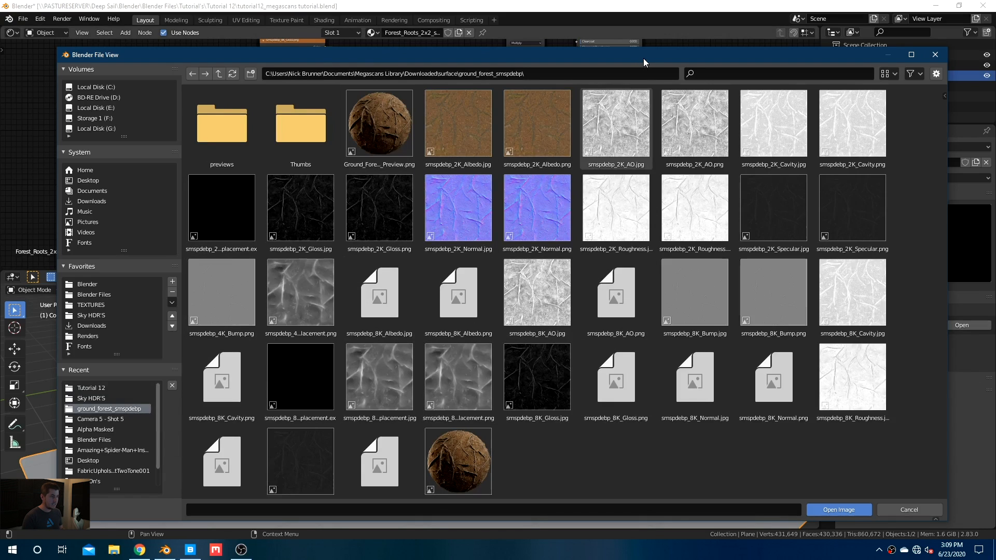
drag(631, 57, 626, 53)
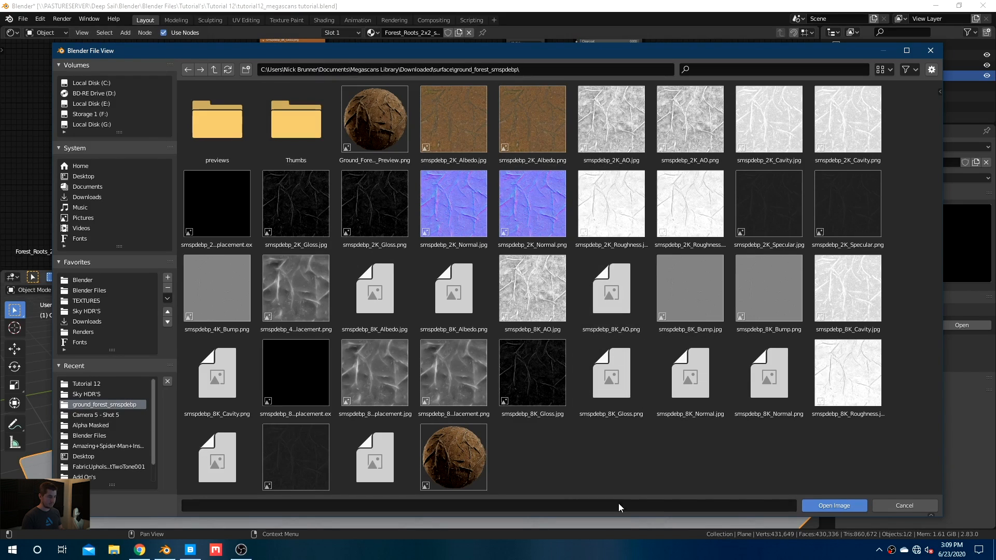
scroll(538, 466, down, 1)
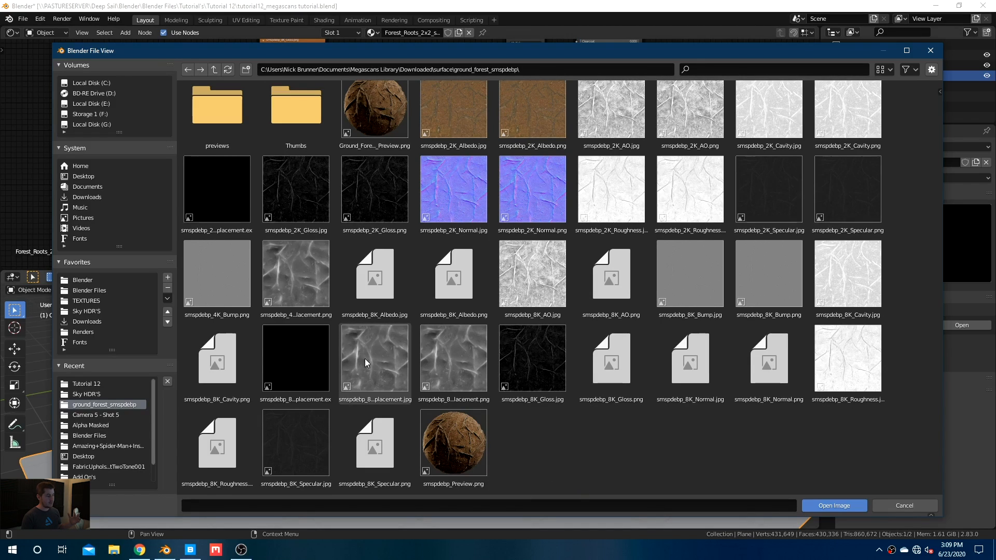
click(447, 366)
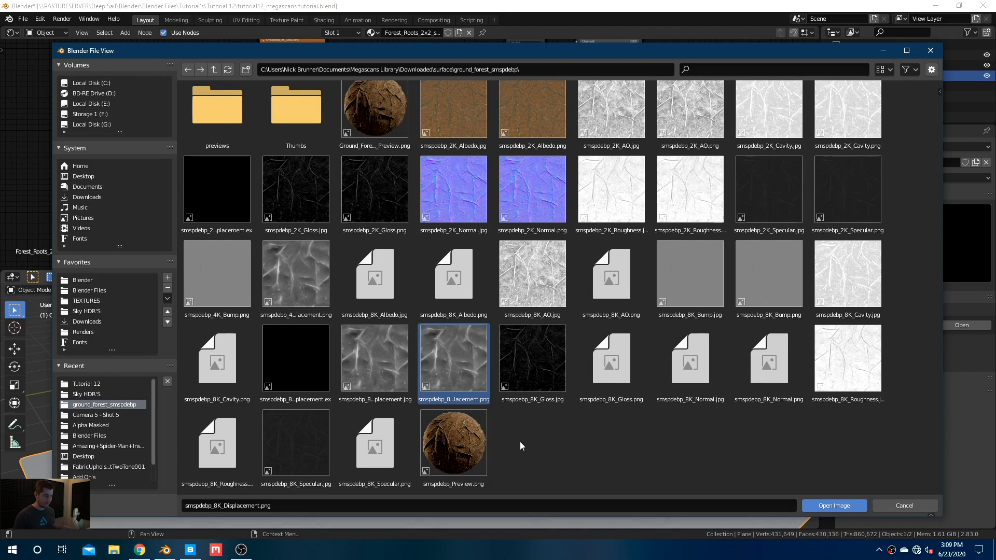
click(857, 506)
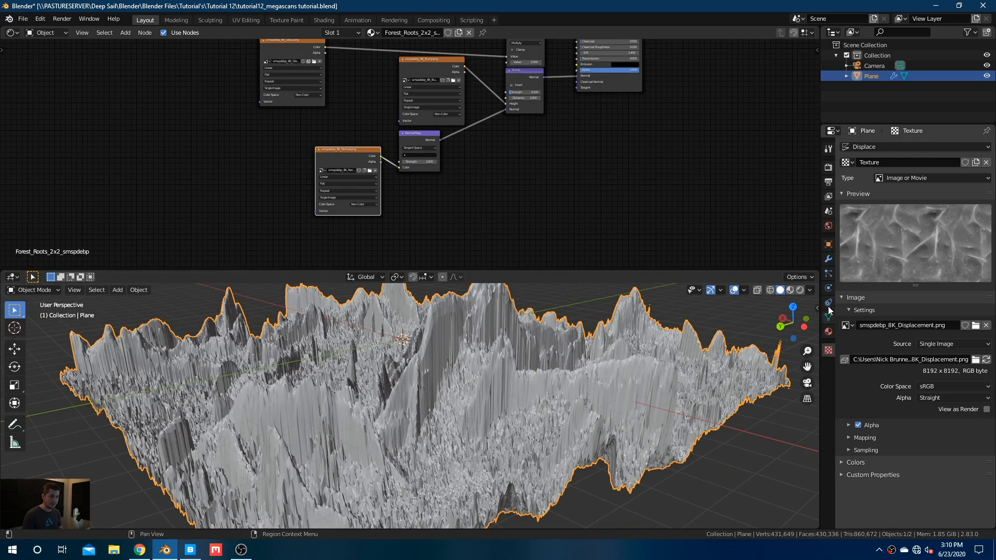
Step: Set the Displace modifier's texture coordinates to UV and its strength to 0.1
click(828, 259)
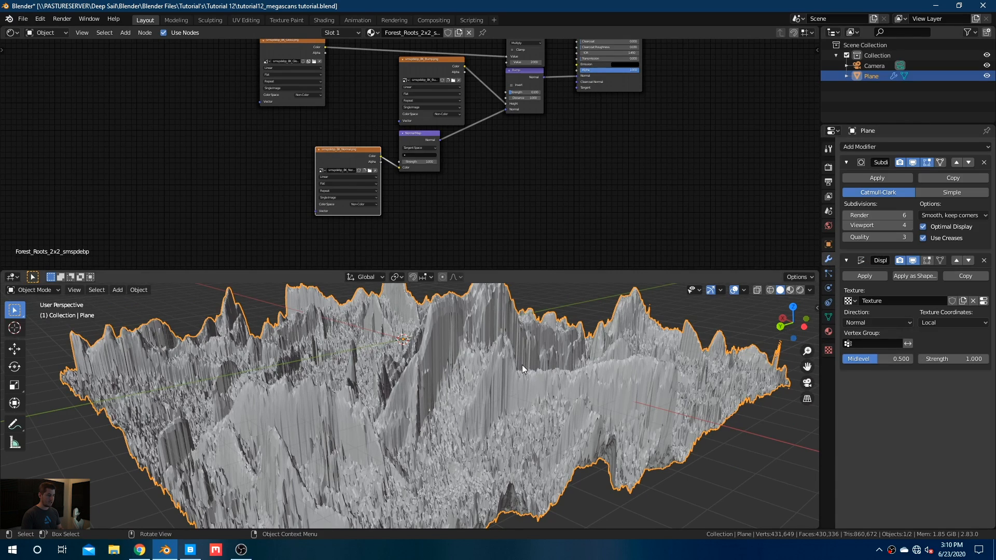
click(934, 323)
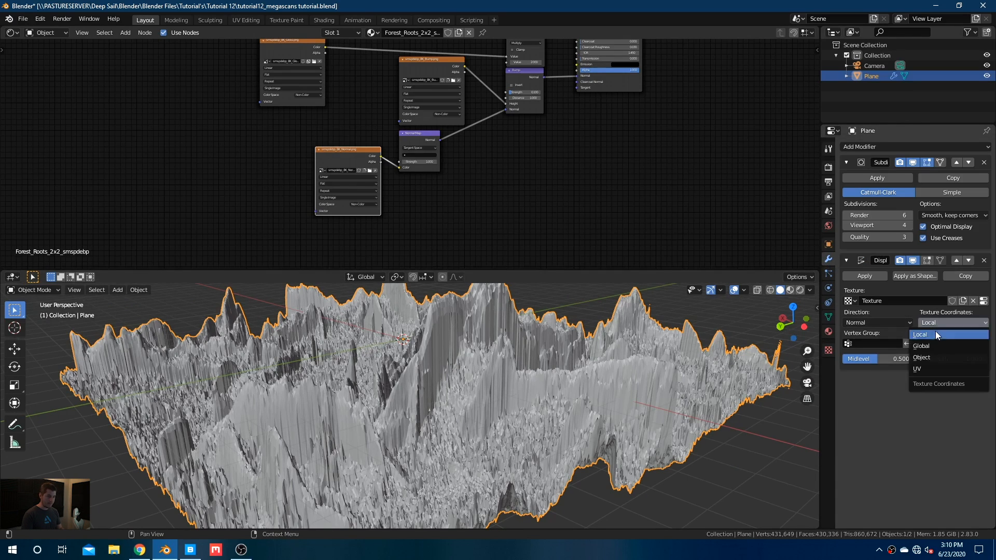
click(924, 369)
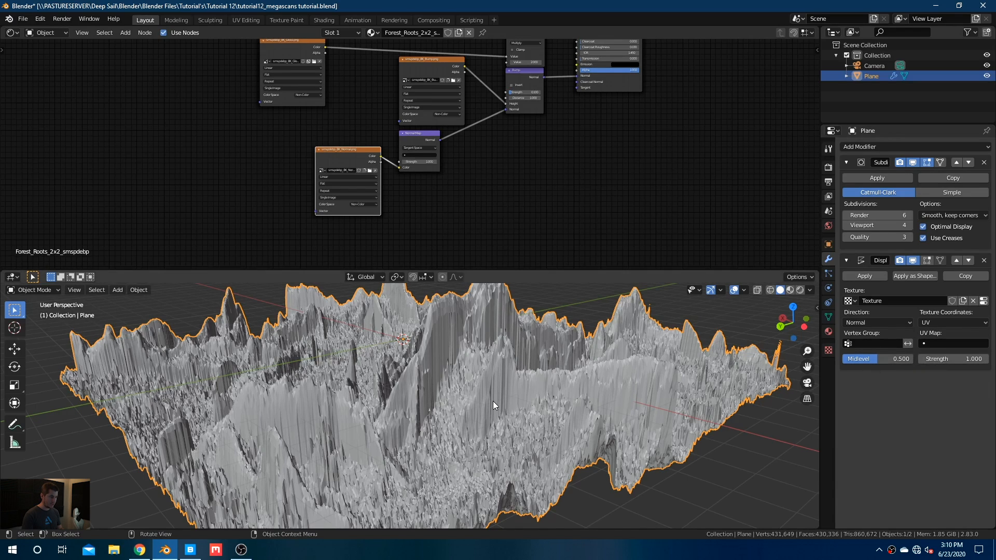
click(953, 358)
text(.1)
key(Return)
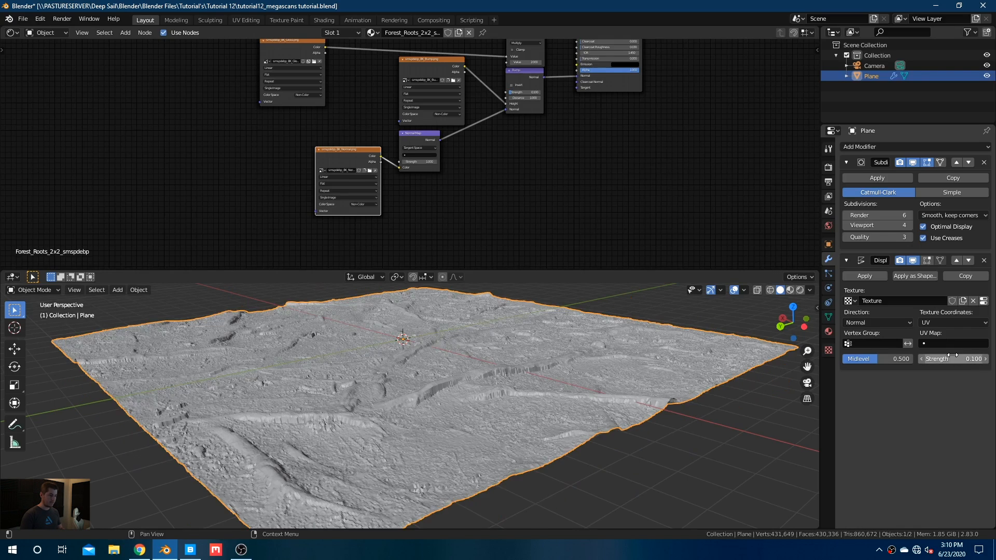
Step: Enlarge the 3D viewport area and apply smooth shading to the displaced plane
scroll(596, 362, up, 5)
middle_drag(596, 362, 574, 379)
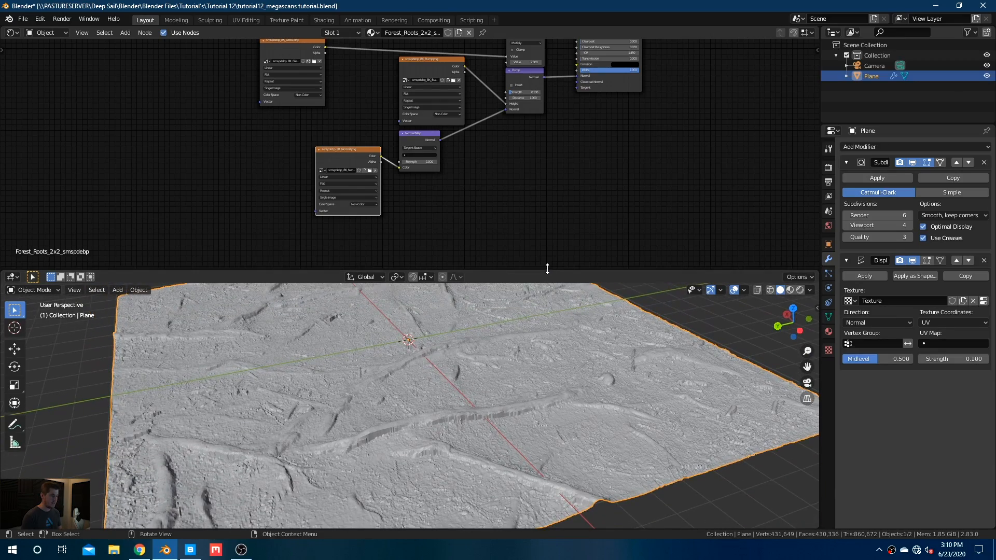
drag(548, 270, 544, 187)
mouse_move(510, 383)
middle_down()
mouse_move(540, 369)
mouse_move(515, 373)
middle_up()
scroll(515, 373, up, 4)
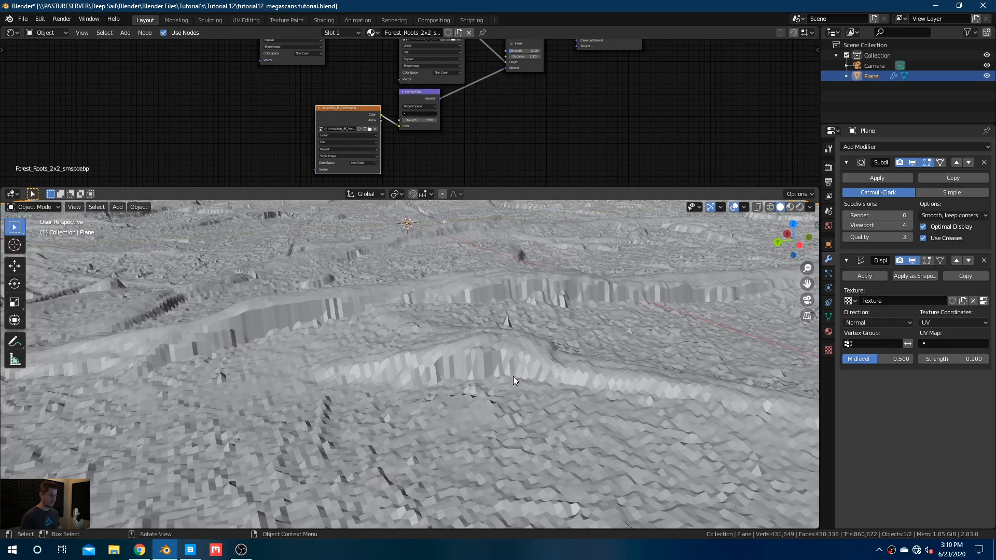
right_click(449, 373)
click(447, 350)
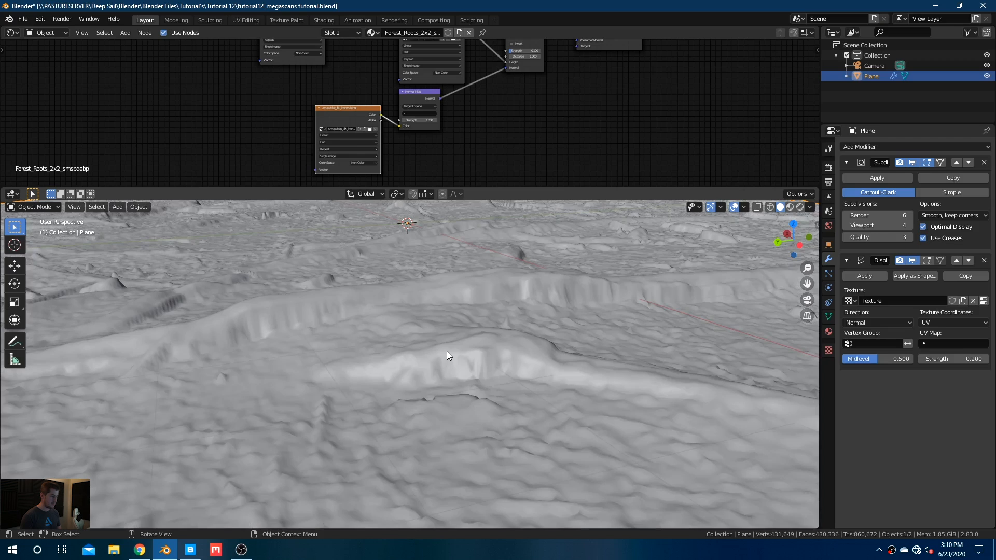
scroll(447, 356, down, 5)
middle_drag(450, 361, 465, 374)
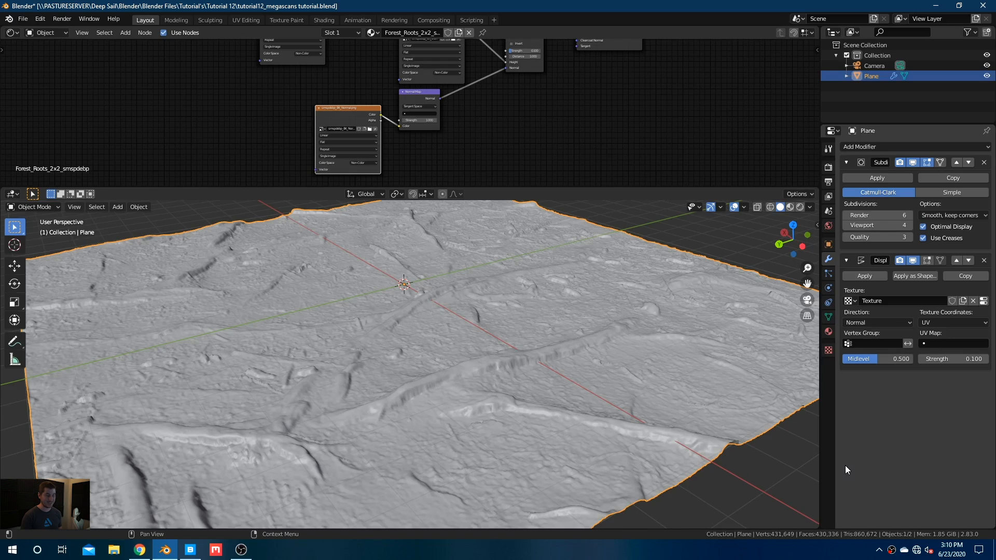
Step: Try the plane's viewport subdivisions at 5, inspect the surface detail, and set them back to 4
click(910, 224)
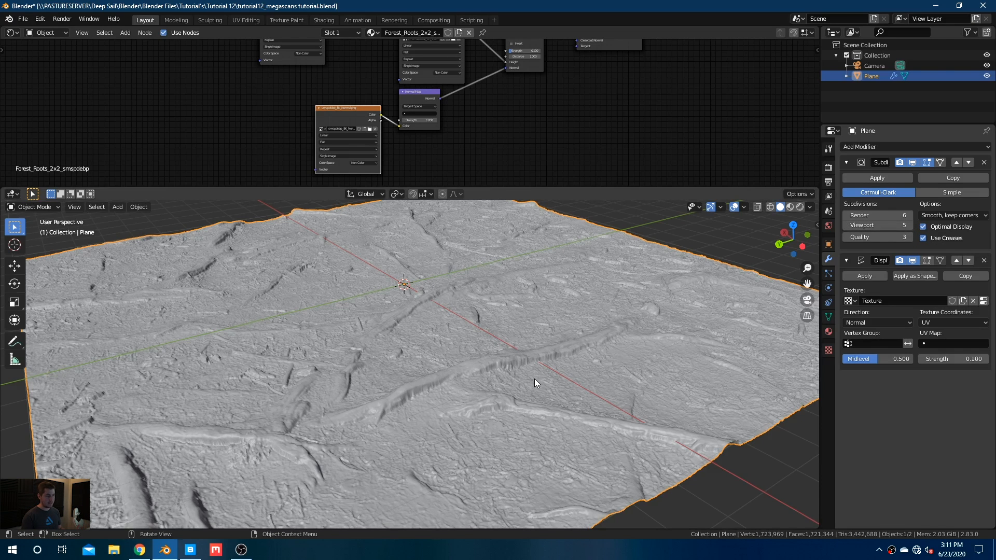
scroll(534, 383, up, 3)
middle_drag(534, 382, 480, 370)
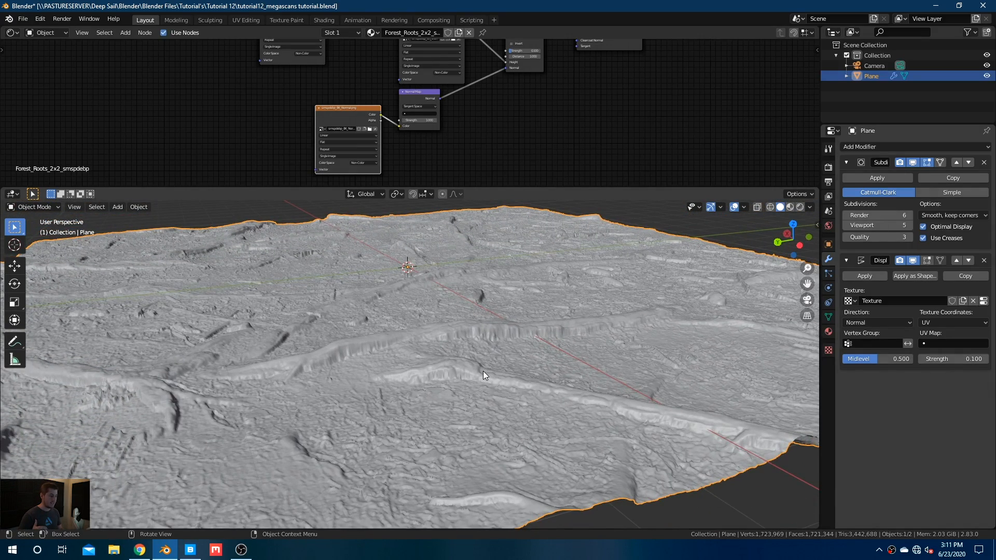
click(845, 225)
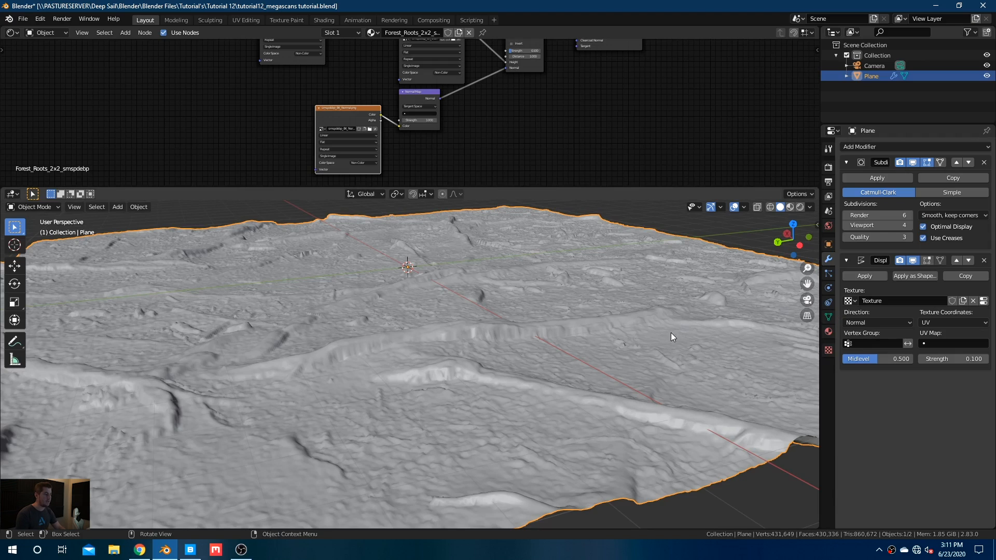
middle_drag(670, 332, 579, 359)
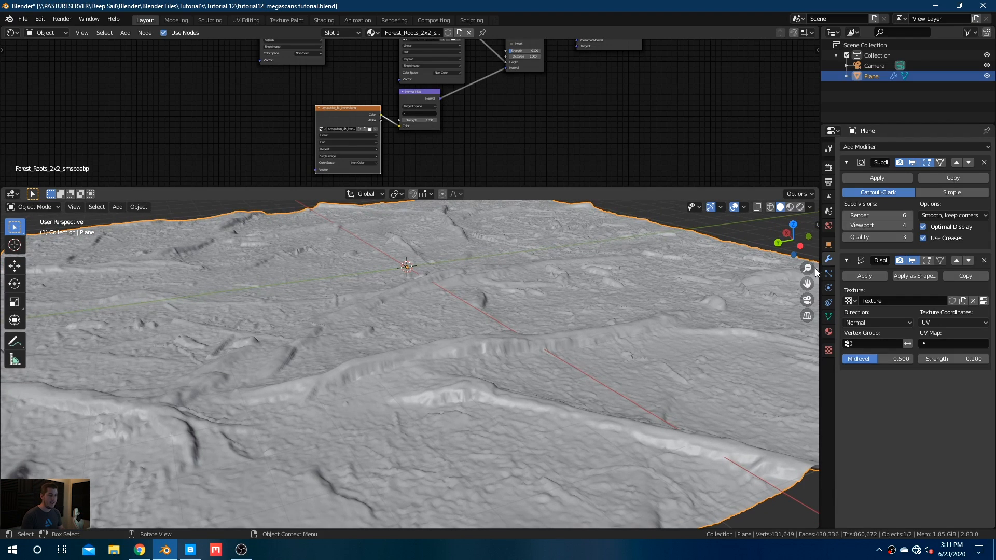
Step: Assign an Environment Texture to the world background color
click(829, 226)
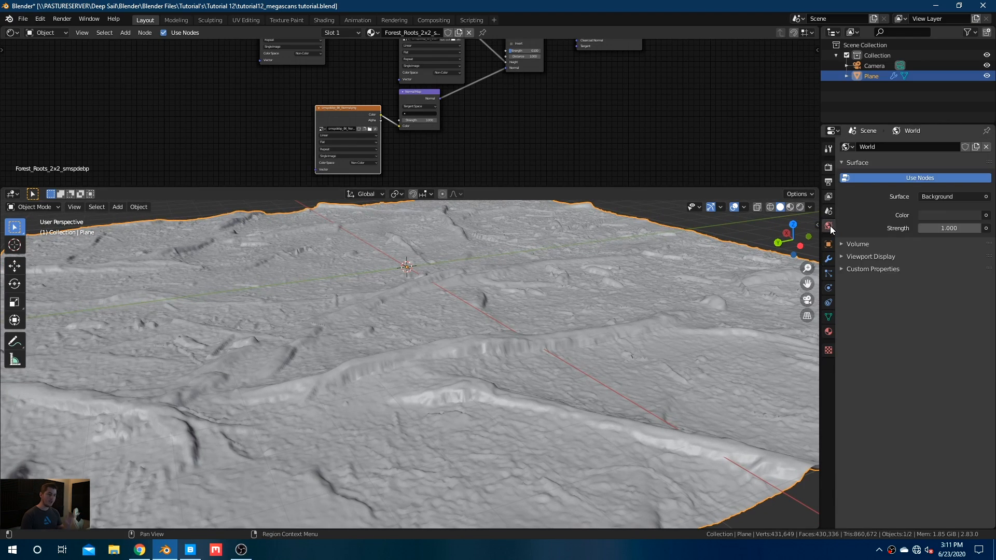
click(986, 215)
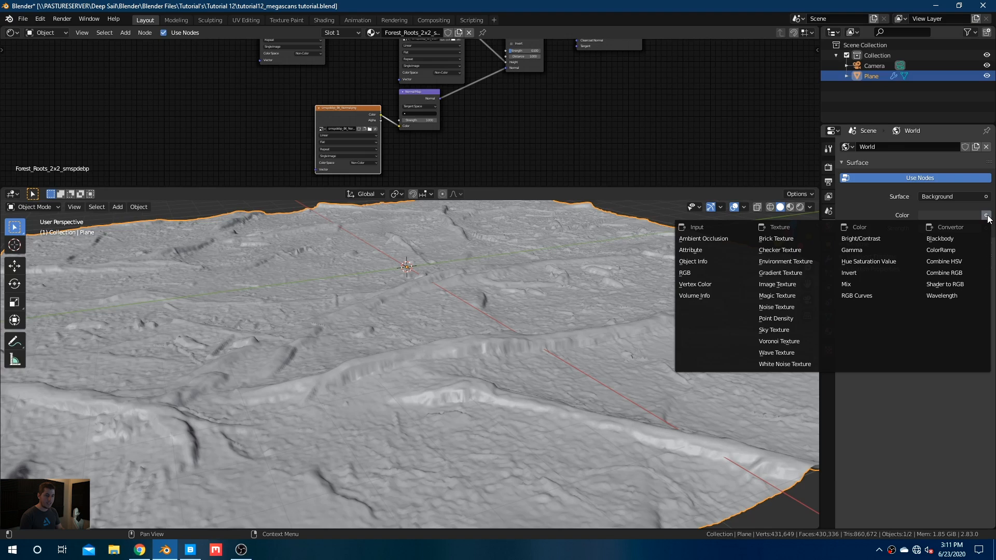
key(e)
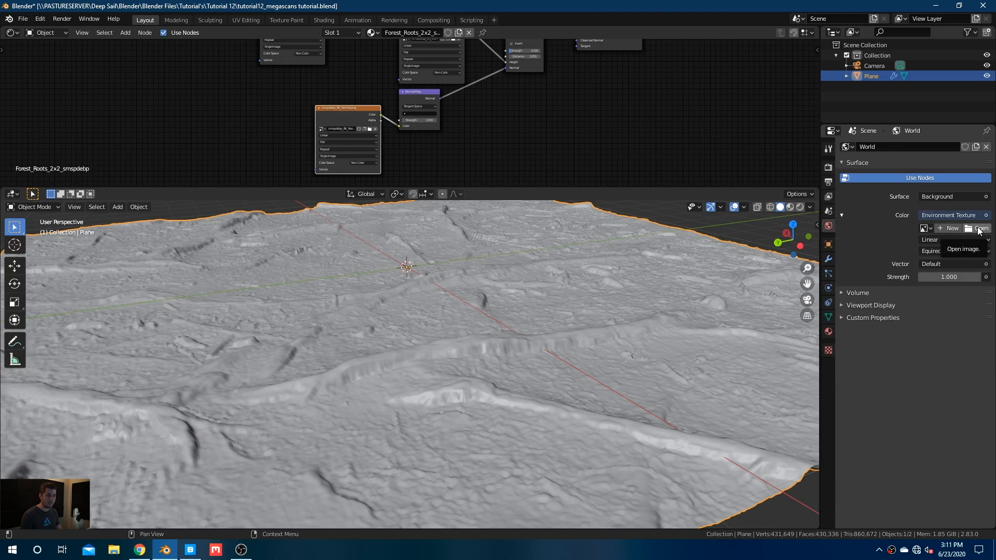
Step: Load sunset_fairway_4k.hdr from the Sky HDR'S folder as the world environment image and display the viewport in Rendered shading
click(979, 228)
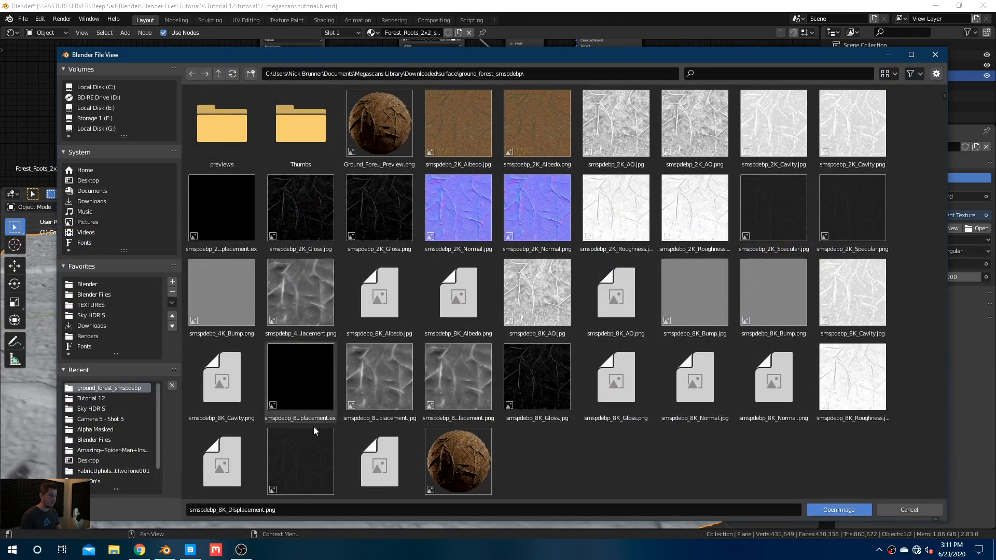
click(106, 315)
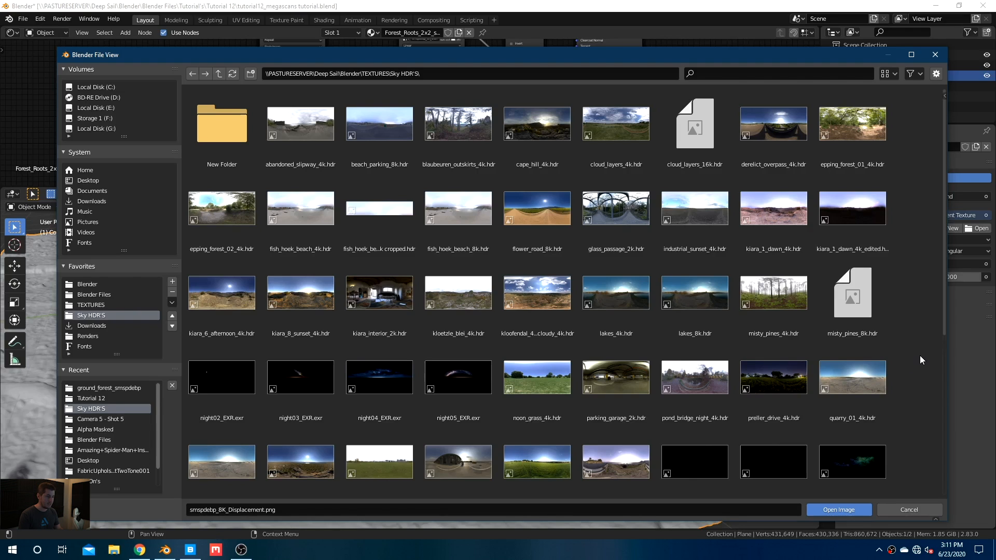
scroll(914, 320, down, 5)
scroll(915, 324, down, 2)
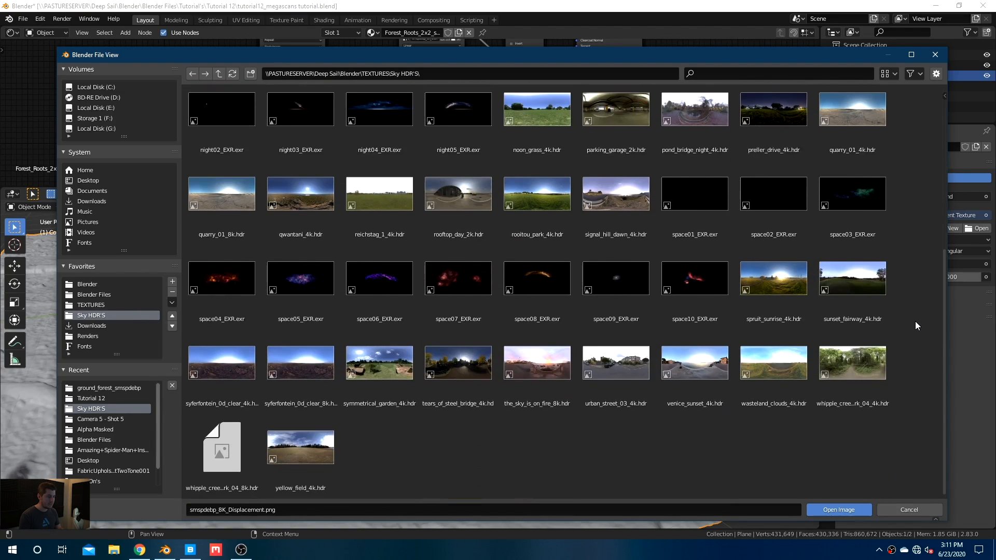
scroll(915, 325, up, 3)
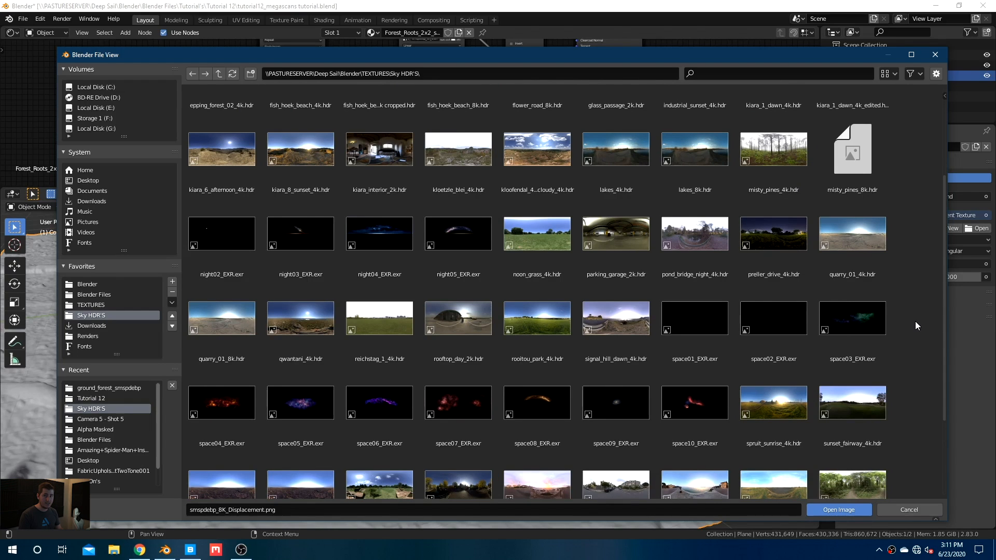
scroll(915, 322, up, 3)
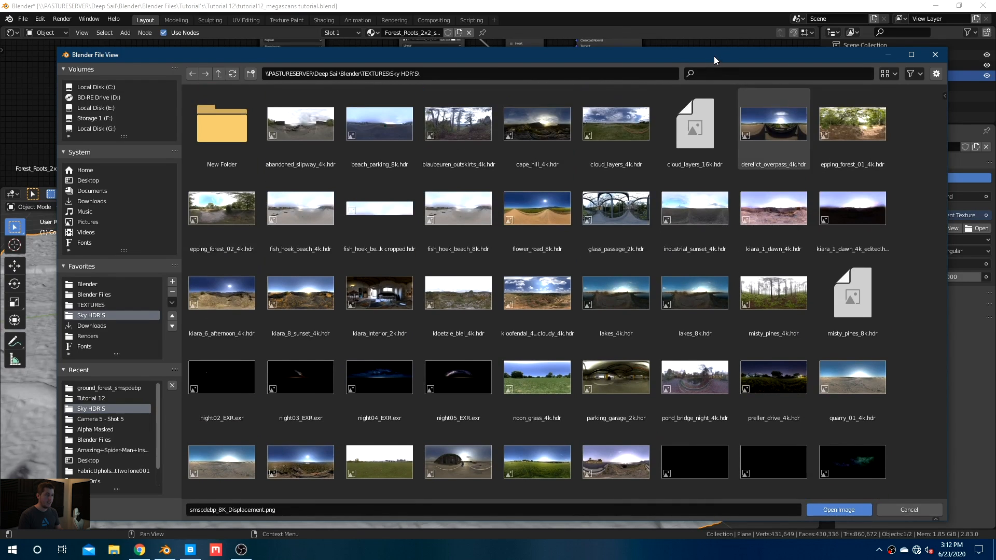
drag(714, 57, 713, 47)
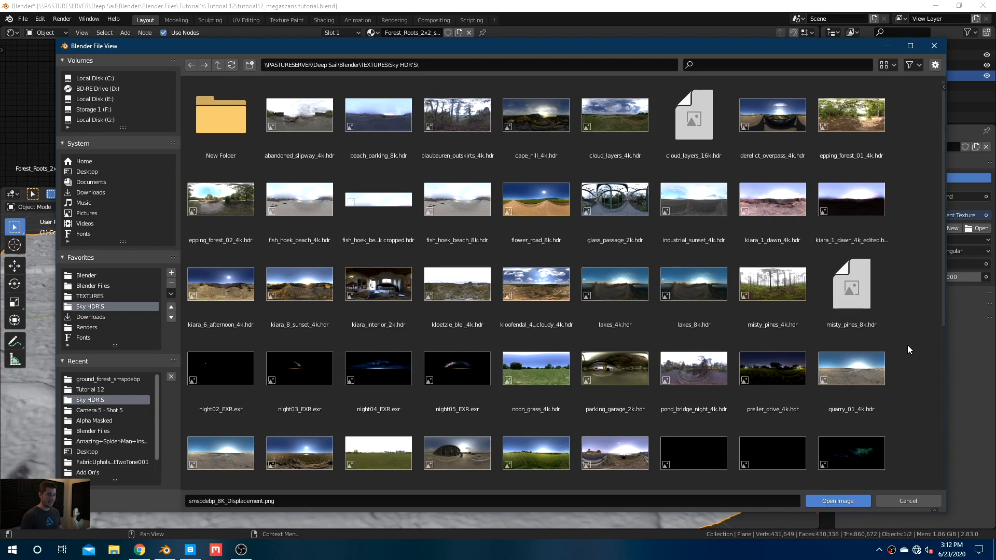
scroll(907, 344, down, 5)
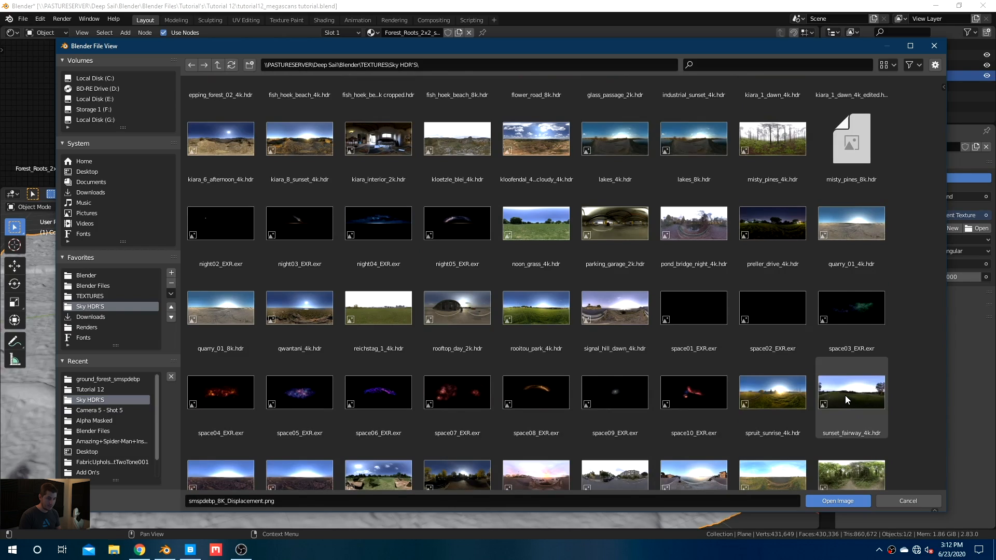
click(925, 386)
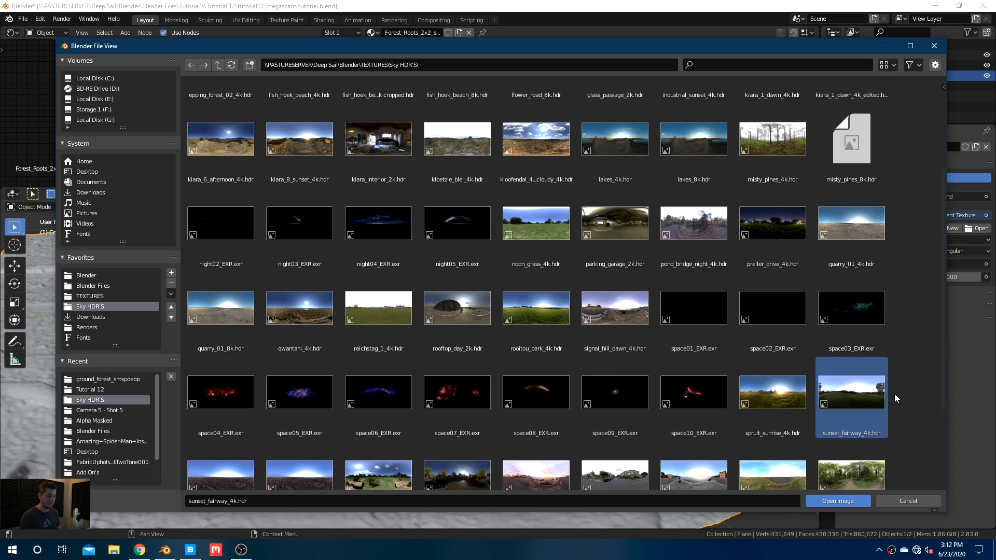
scroll(912, 412, down, 3)
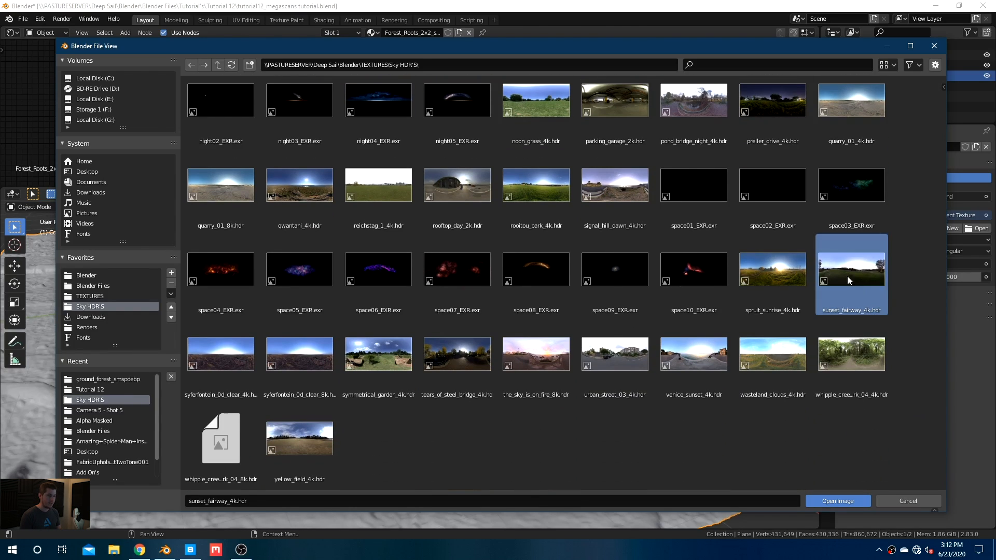
click(851, 501)
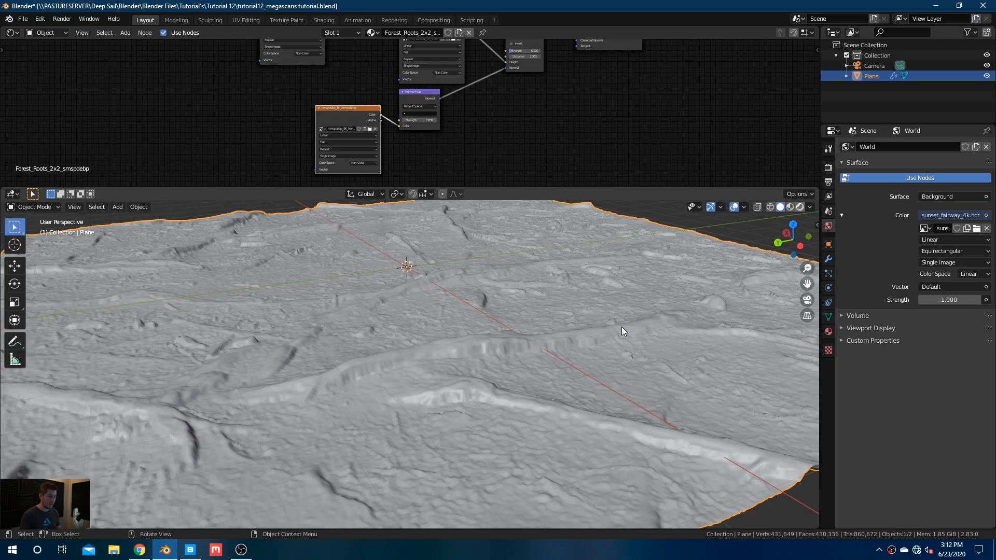
key(z)
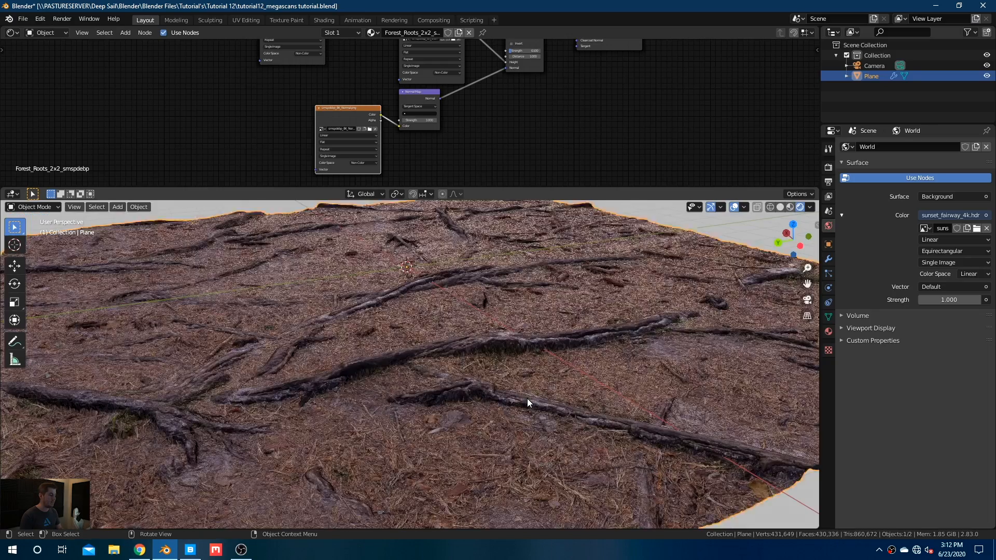
Step: Deselect the ground plane and review the Eevee Color Management settings, including the Look option
middle_drag(527, 399, 521, 375)
key(alt+a)
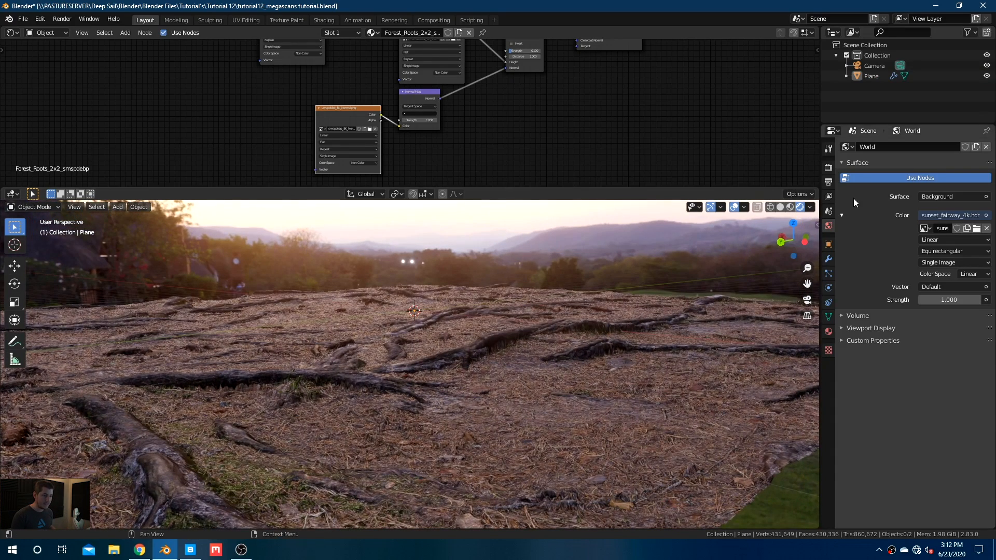
click(829, 167)
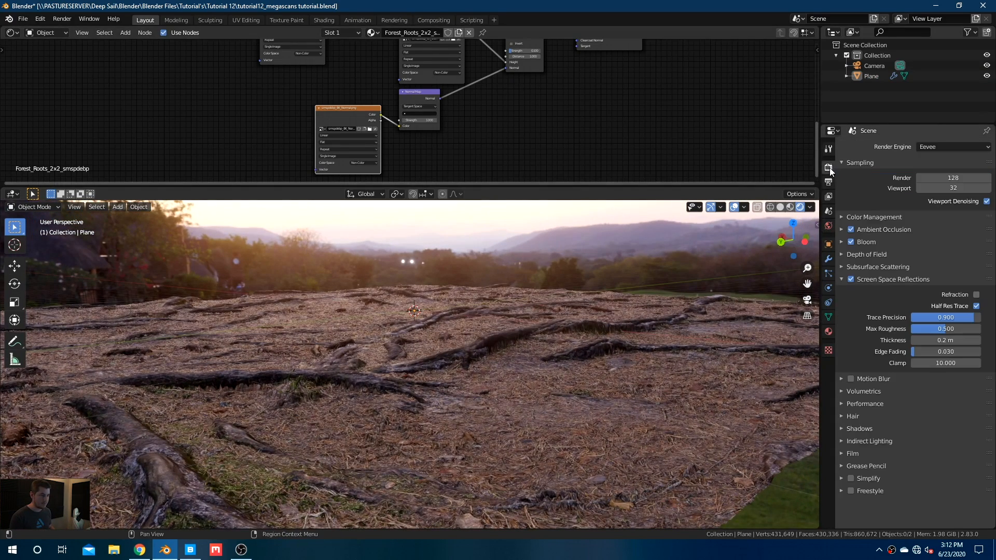
click(879, 217)
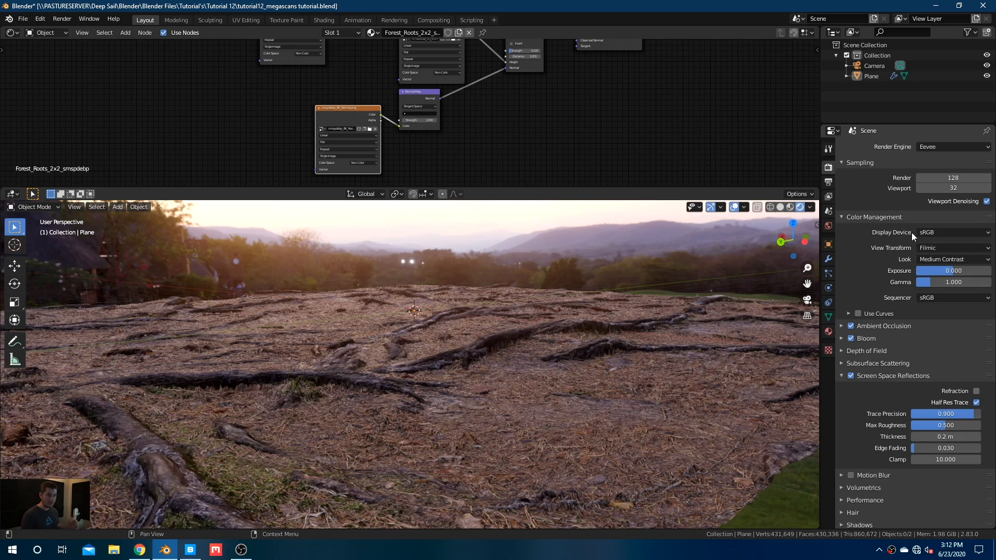
click(969, 258)
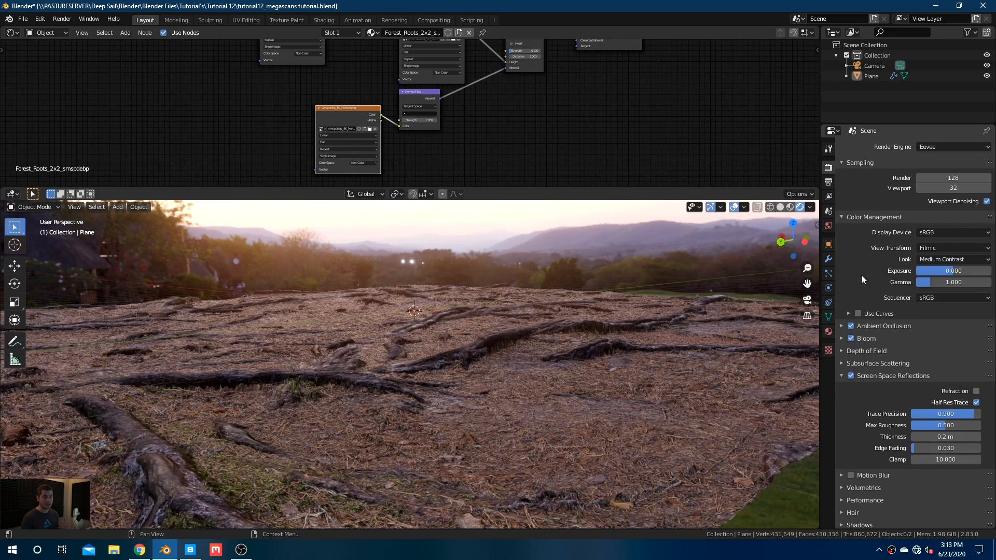
Step: Try the Filmic Log view transform and switch back to Filmic
click(936, 247)
click(941, 279)
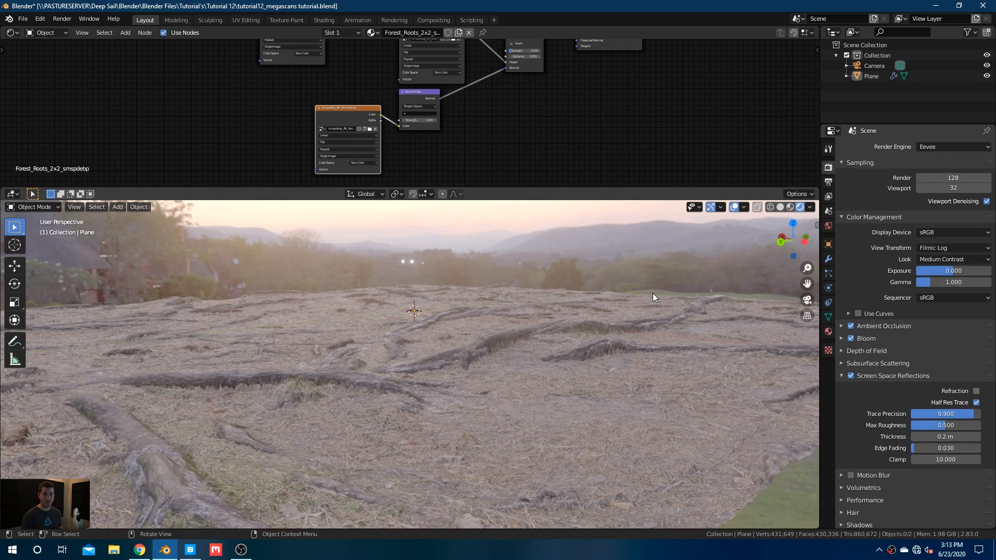
click(946, 247)
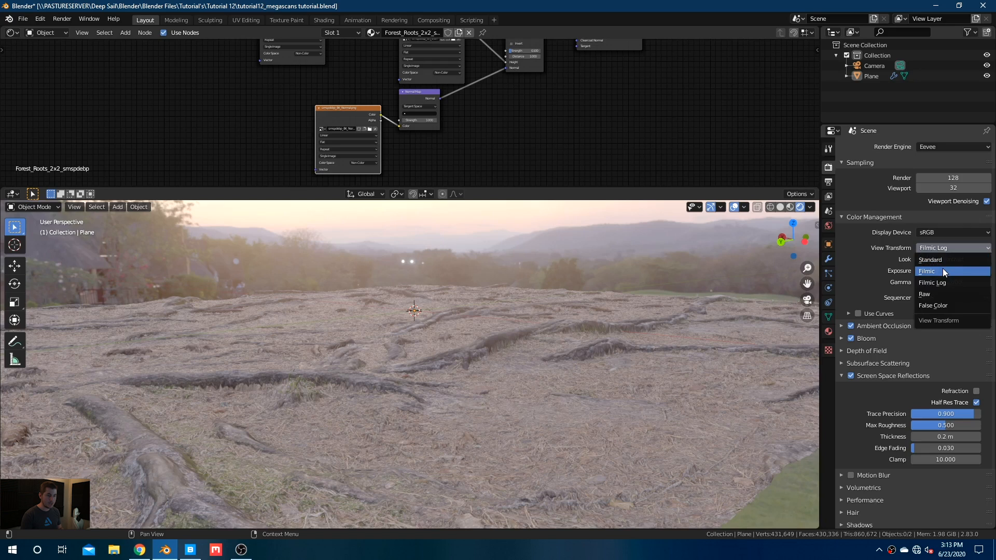
click(942, 269)
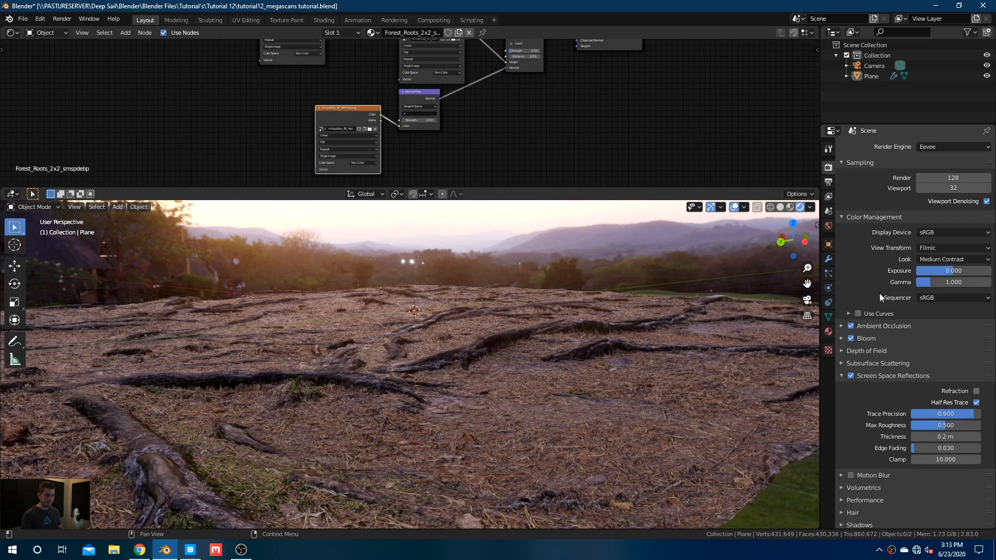
click(875, 218)
Step: Add a 2 m cube for testing ambient occlusion and move it about -0.70 m in X and 1.63 m in Y
click(881, 229)
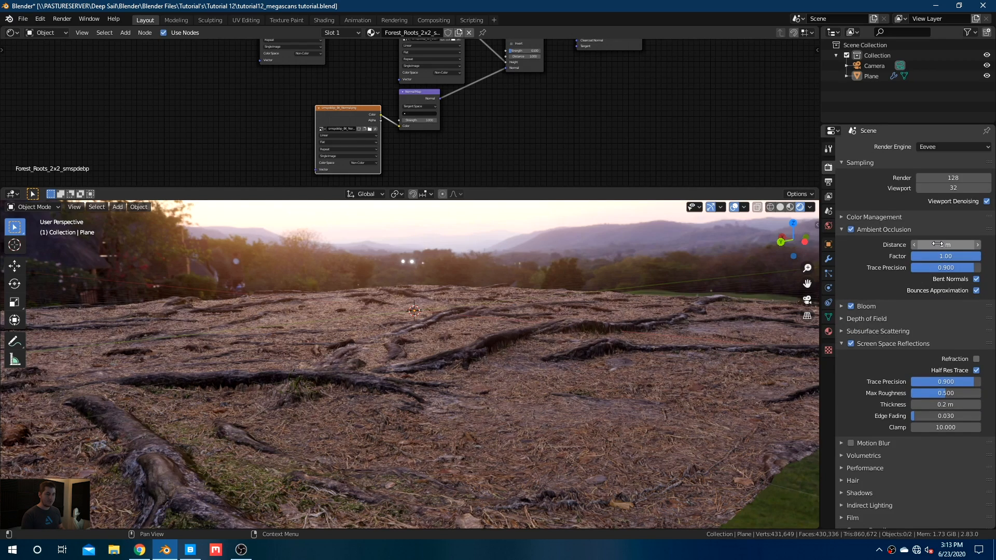
mouse_move(937, 243)
mouse_down()
mouse_move(965, 244)
mouse_move(940, 243)
mouse_up()
key(shift+a)
mouse_move(534, 315)
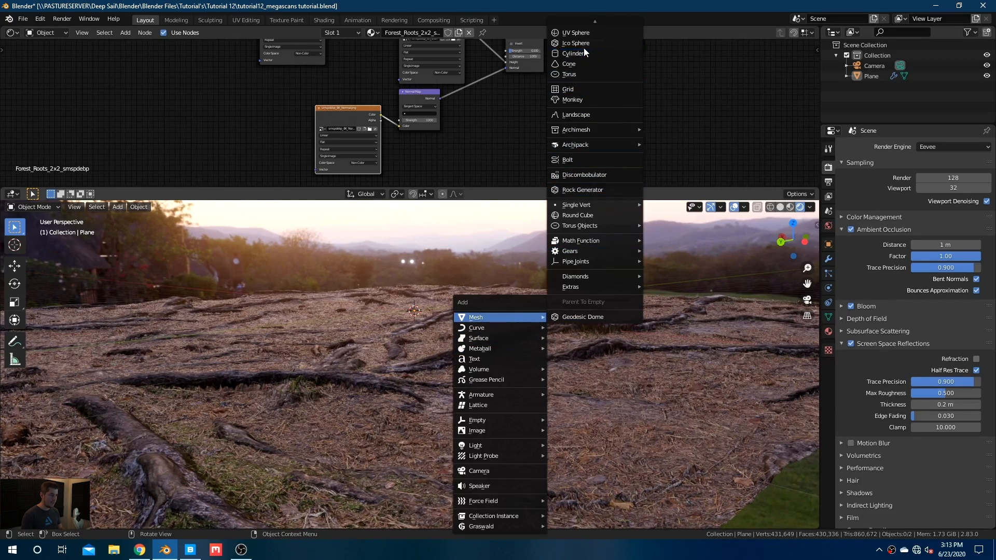
scroll(585, 48, up, 2)
click(577, 32)
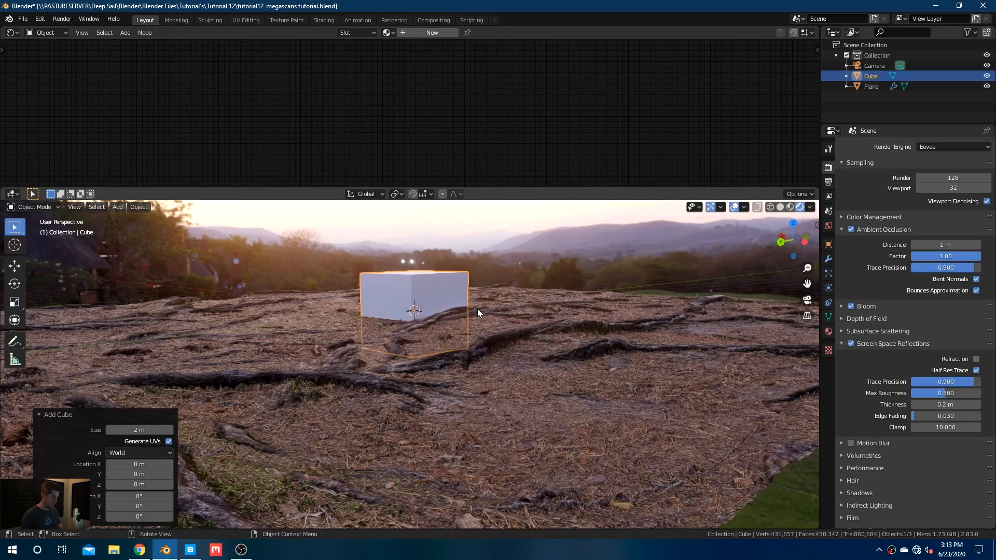
key(KP_7)
key(g)
click(413, 368)
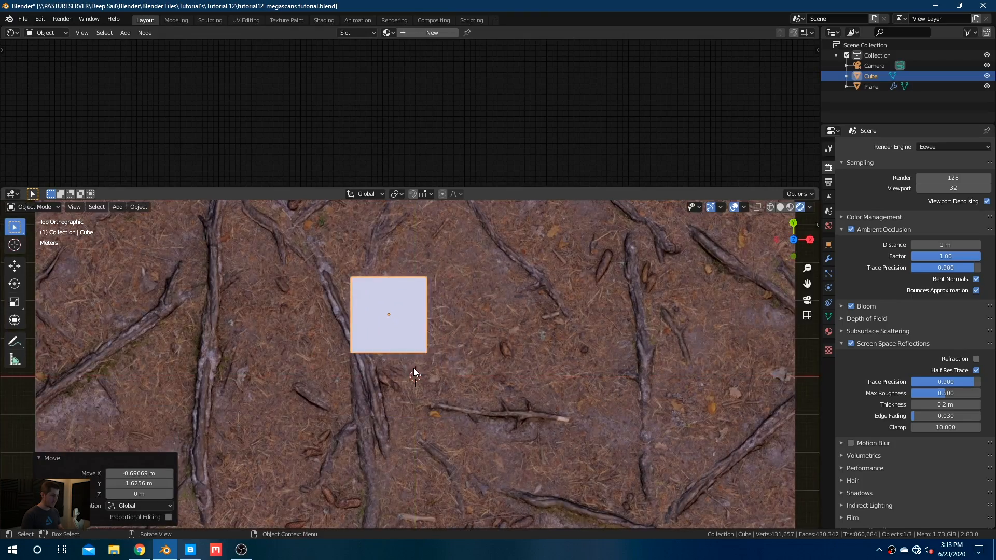
Step: Raise the test cube about 0.99 m along Z so its base sits at ground level
middle_drag(413, 369, 580, 275)
scroll(580, 275, up, 4)
middle_drag(513, 319, 551, 320)
key(g)
key(z)
click(519, 367)
Step: Try ambient occlusion distances such as 0.79 m while inspecting the cube's contact shadow, and restore 1 m
scroll(519, 367, up, 3)
mouse_move(946, 244)
mouse_down()
mouse_move(981, 244)
mouse_move(944, 244)
mouse_up()
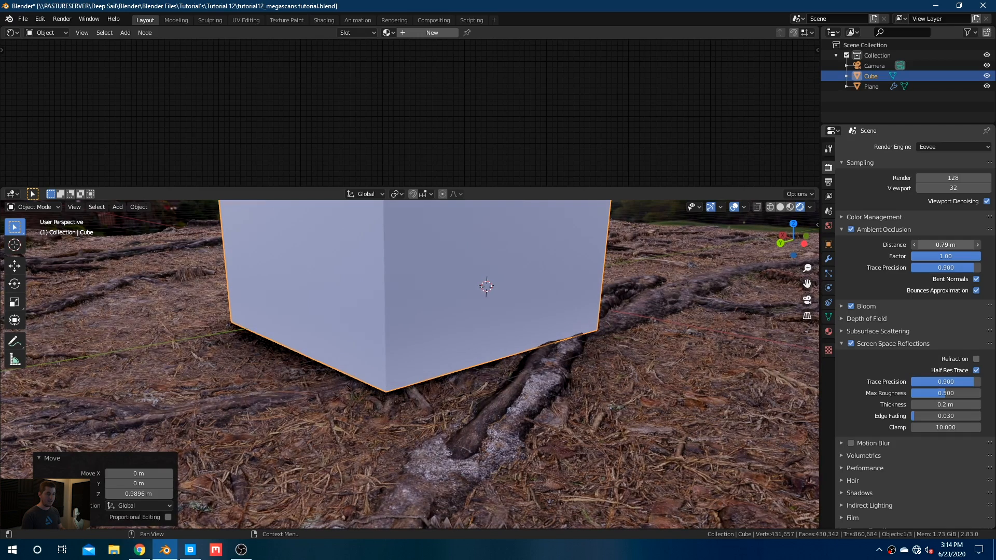
mouse_move(944, 244)
mouse_down()
mouse_move(971, 244)
mouse_move(926, 244)
mouse_move(945, 245)
mouse_up()
right_click(941, 244)
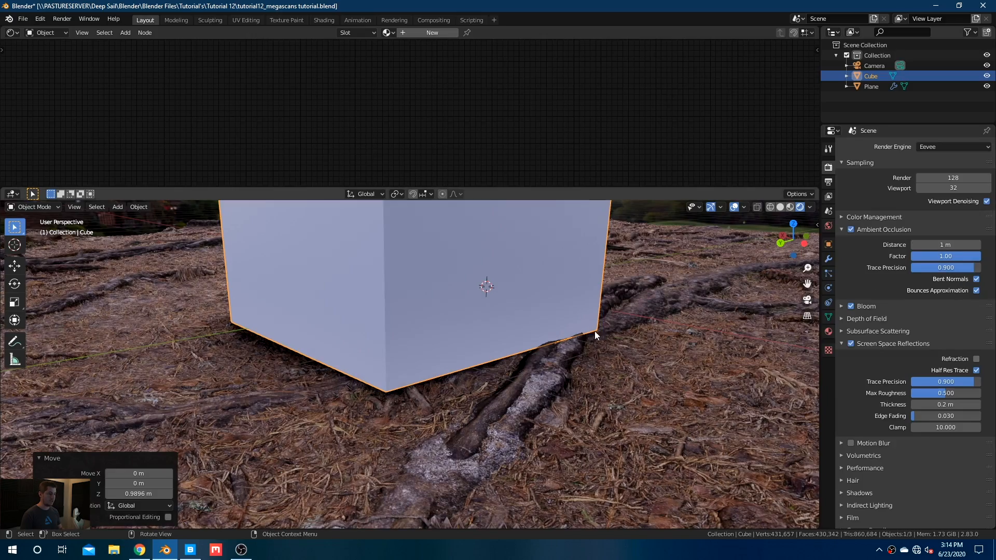
Step: Delete the test cube and collapse the Ambient Occlusion settings
middle_drag(594, 331, 553, 356)
key(Delete)
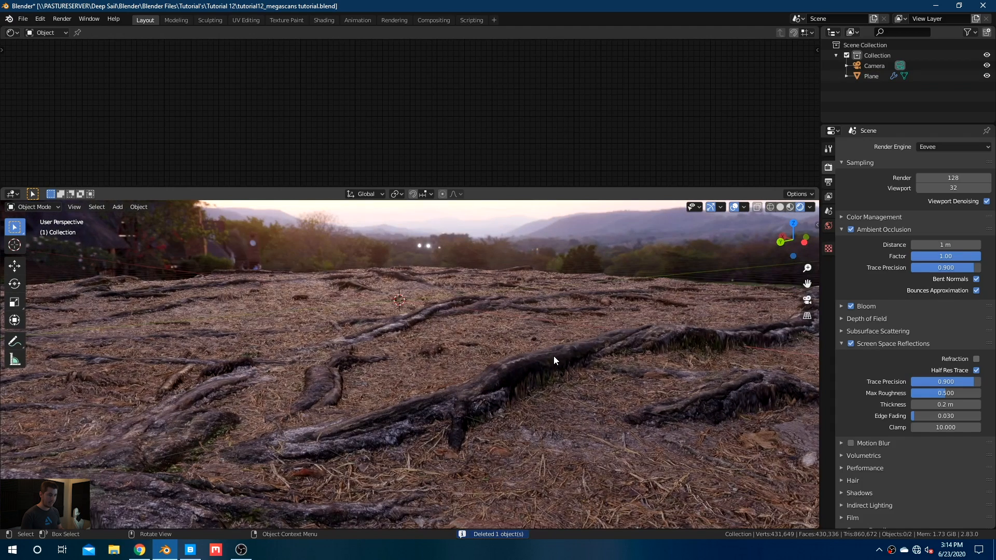
click(871, 233)
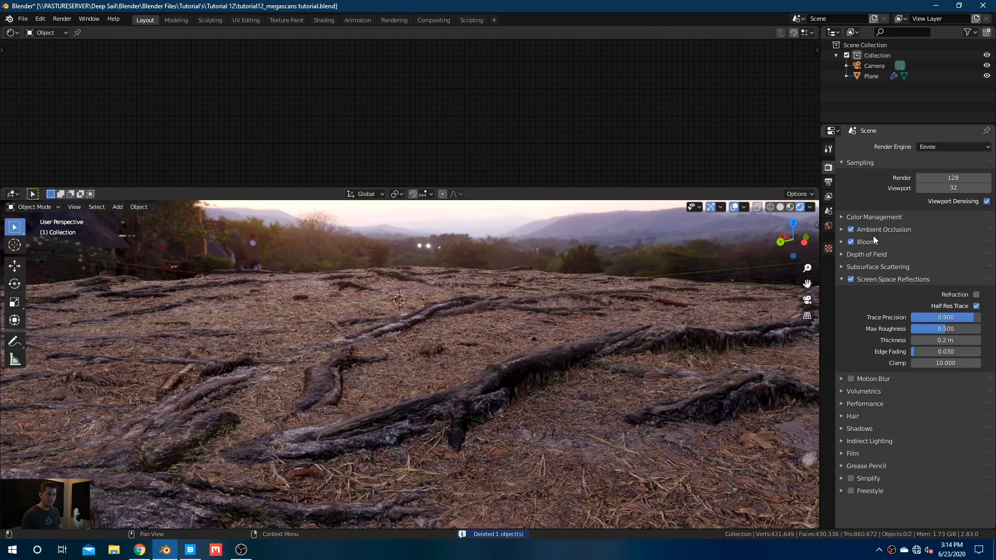
Step: Compare the sunset scene with Bloom switched off, and enable Bloom again
click(873, 241)
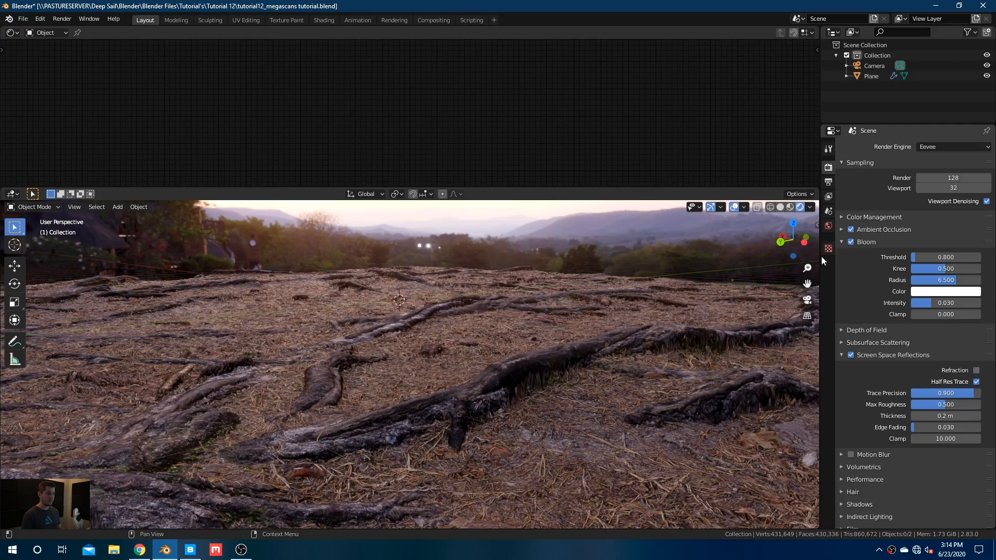
middle_drag(675, 312, 653, 324)
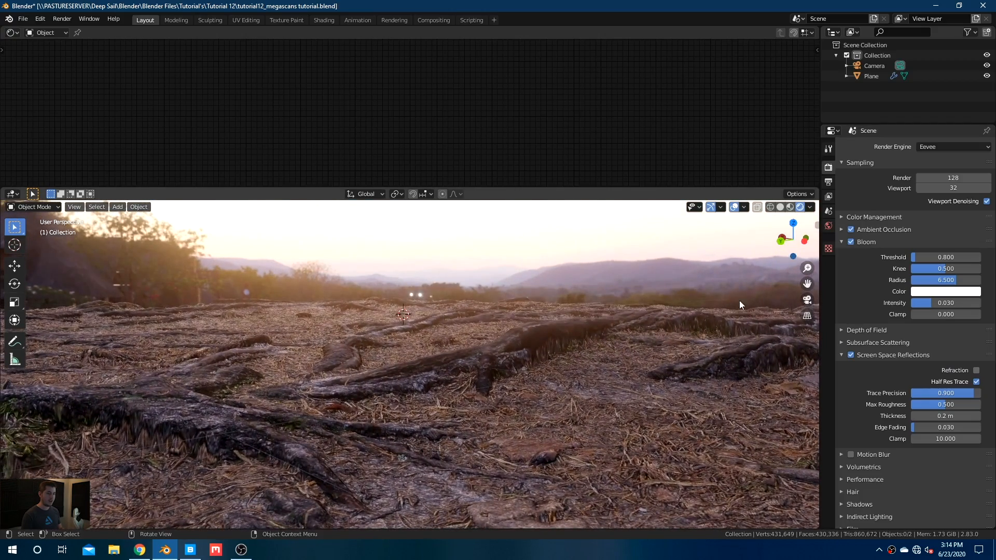
click(851, 242)
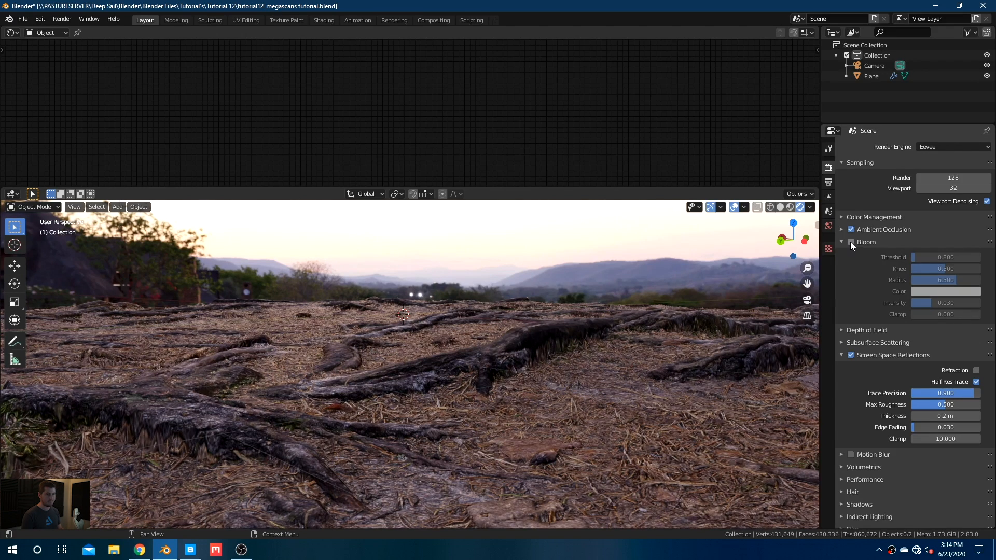
click(851, 242)
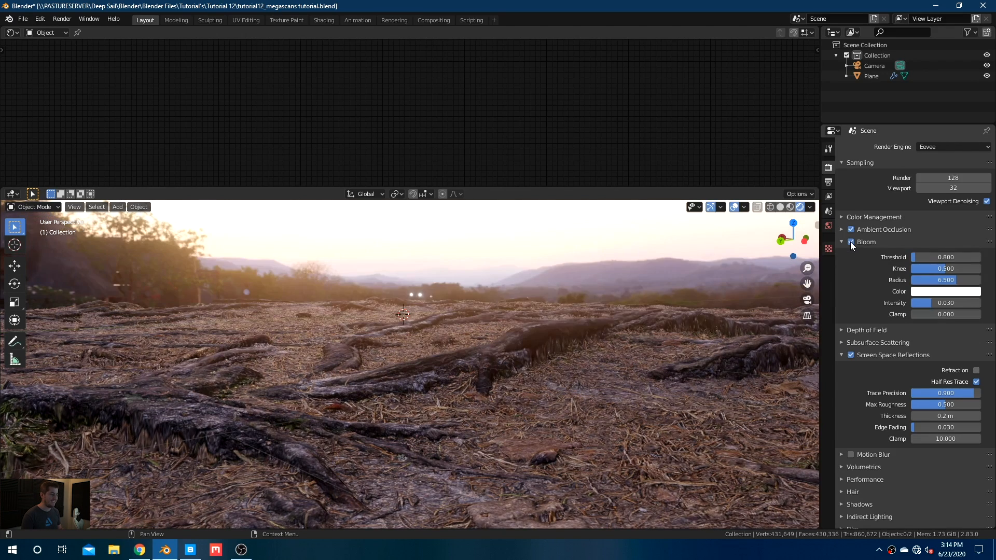
Step: Try adjusting the Bloom intensity, radius, knee and threshold, cancelling each change
drag(951, 305, 965, 268)
right_click(951, 282)
right_click(963, 268)
right_click(946, 257)
right_click(967, 269)
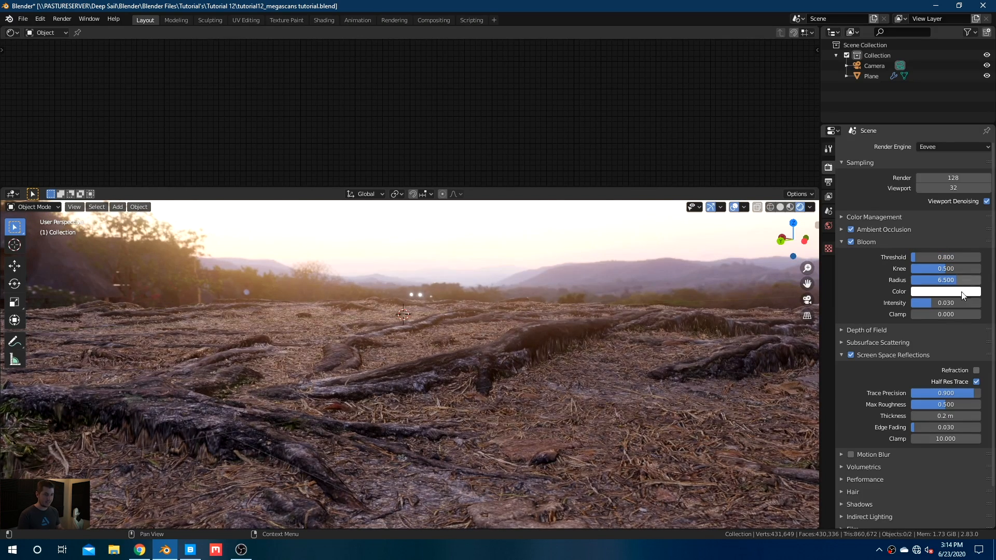
Step: Review the Depth of Field and Subsurface Scattering render settings
click(861, 240)
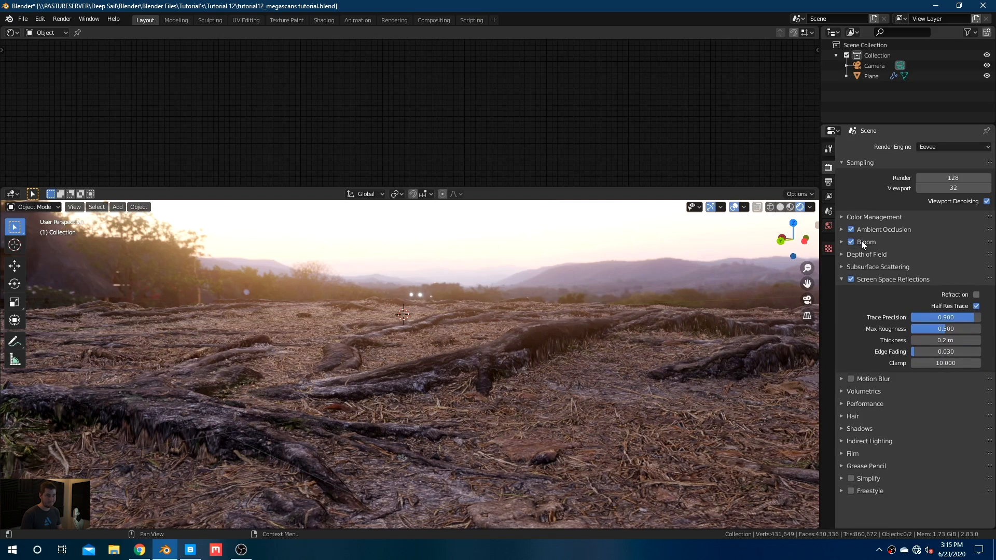
click(867, 254)
click(866, 255)
click(870, 266)
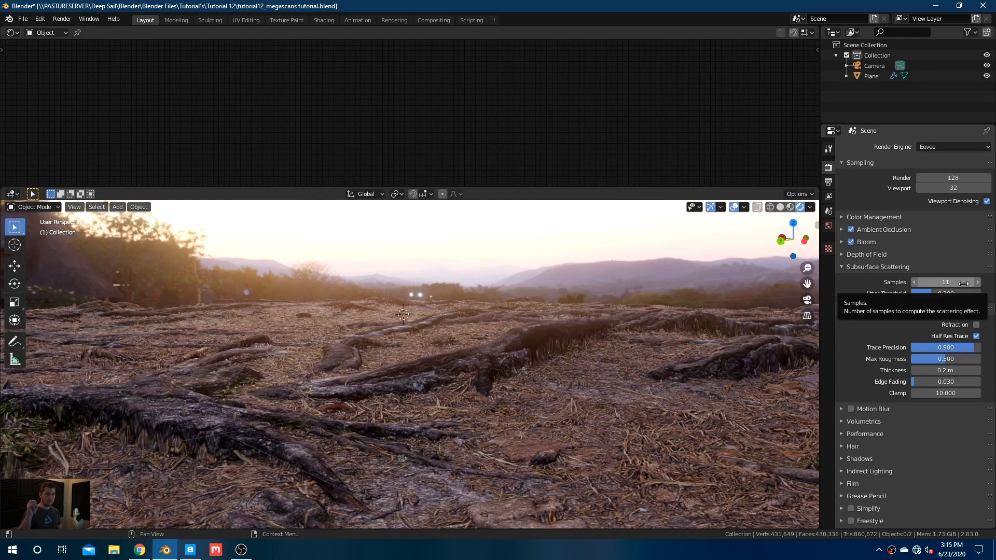
click(904, 266)
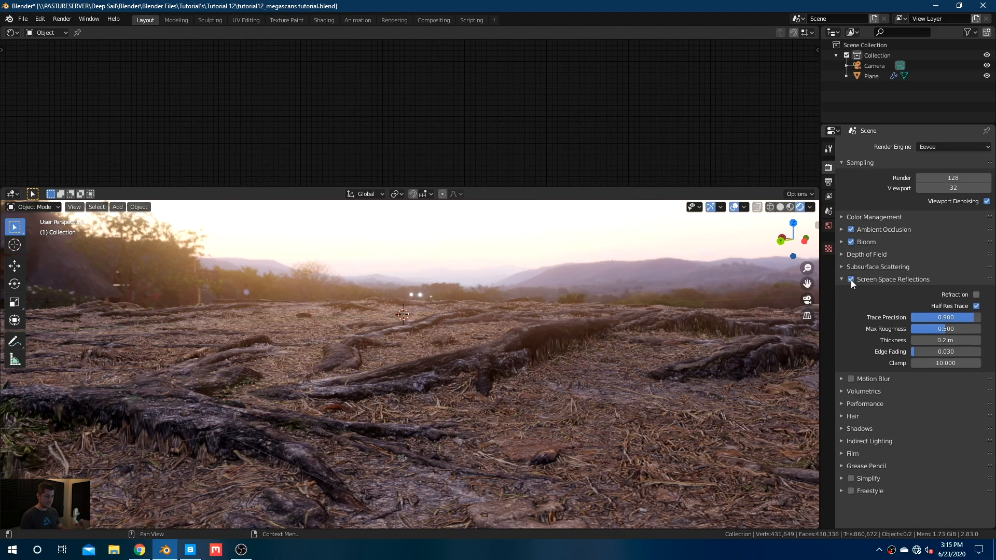
Step: Compare the roots and ground with Screen Space Reflections repeatedly switched off and on, leaving the option enabled
middle_drag(691, 294, 679, 302)
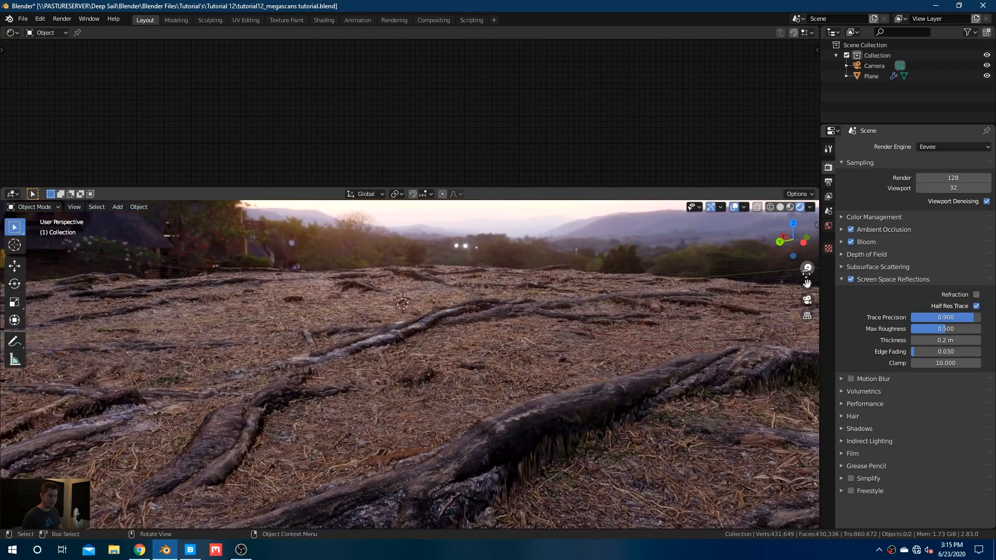
click(851, 278)
click(851, 278)
click(852, 279)
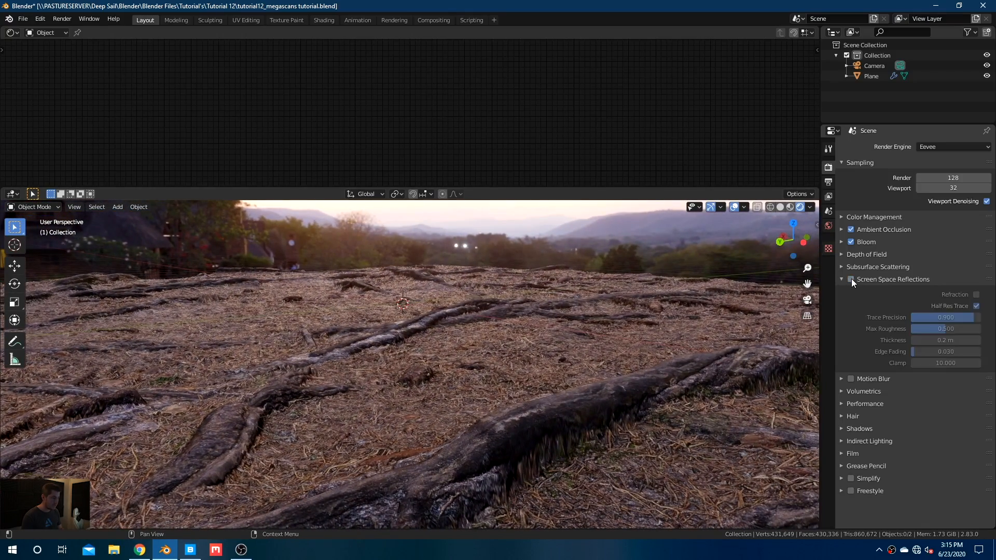
click(851, 278)
click(851, 279)
click(851, 278)
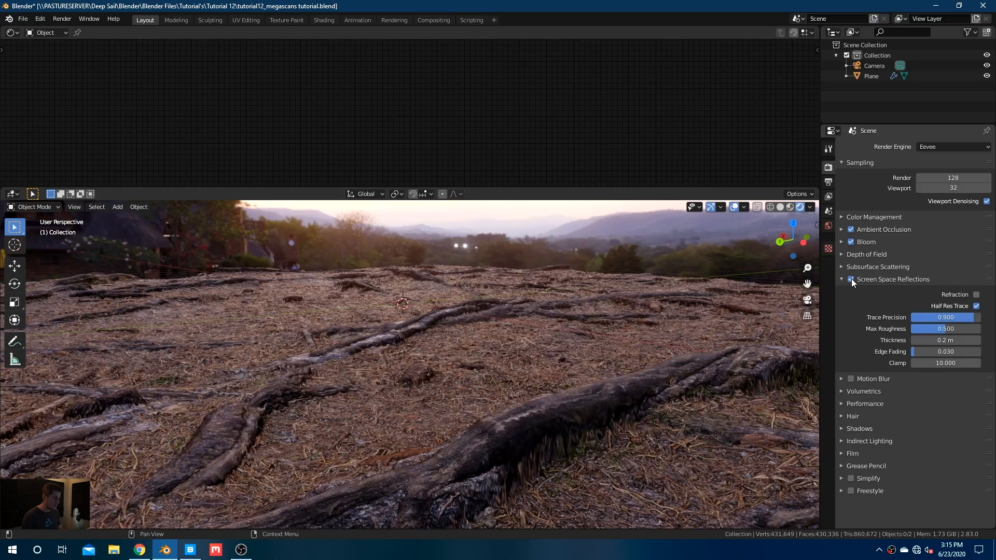
click(852, 279)
click(852, 278)
scroll(752, 307, up, 4)
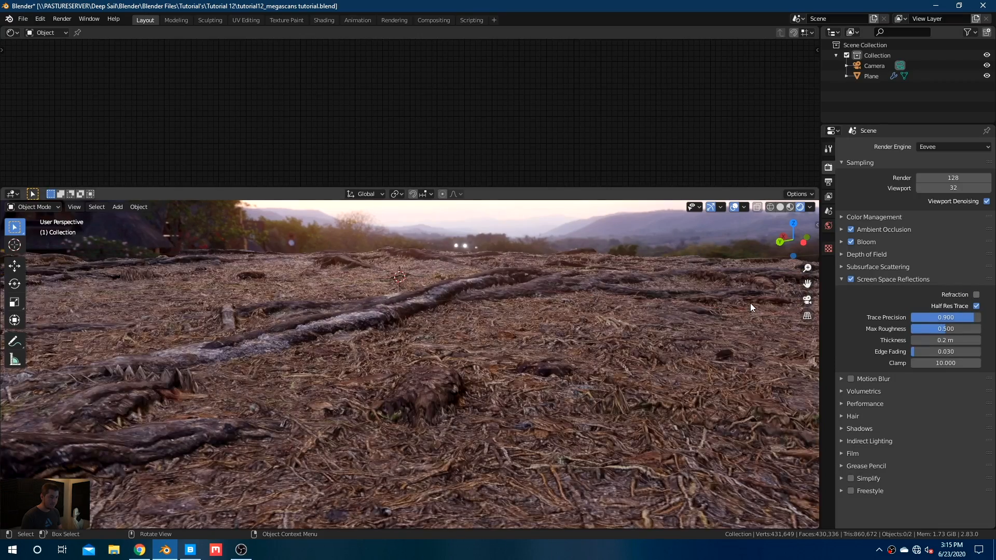
Step: Try lowering the Max Roughness of the screen space reflections to about 0.288
middle_drag(742, 301, 755, 316)
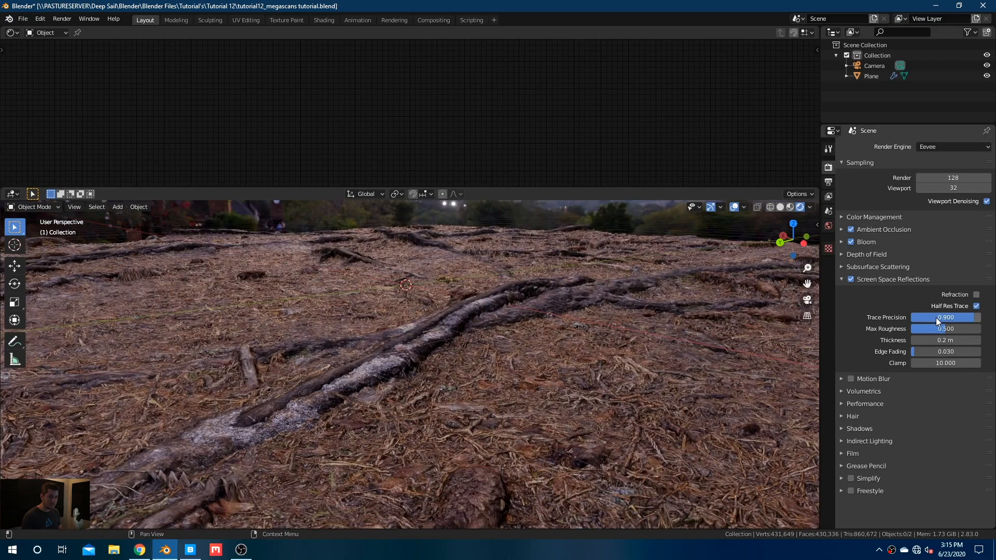
mouse_move(963, 317)
mouse_down()
mouse_move(918, 317)
mouse_move(981, 317)
mouse_up()
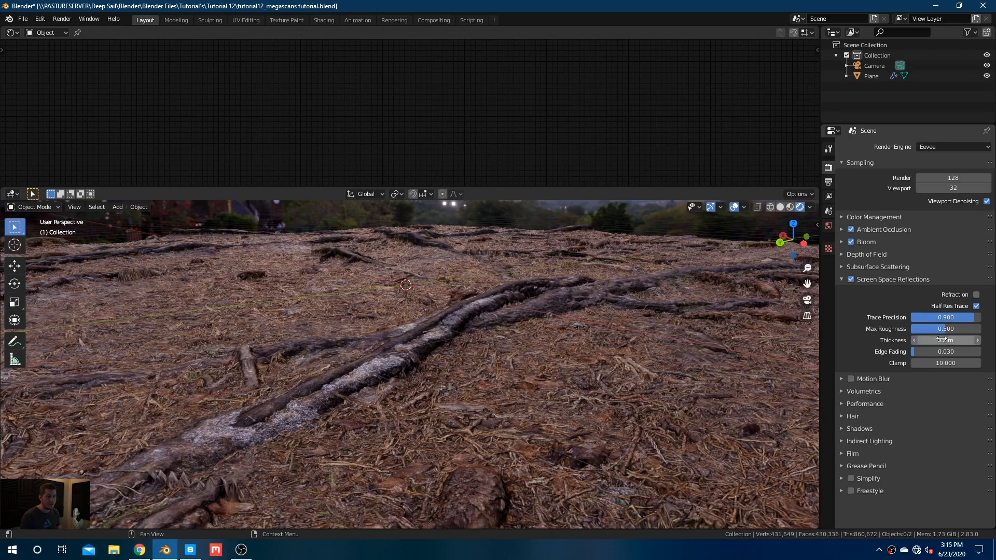
drag(945, 329, 931, 329)
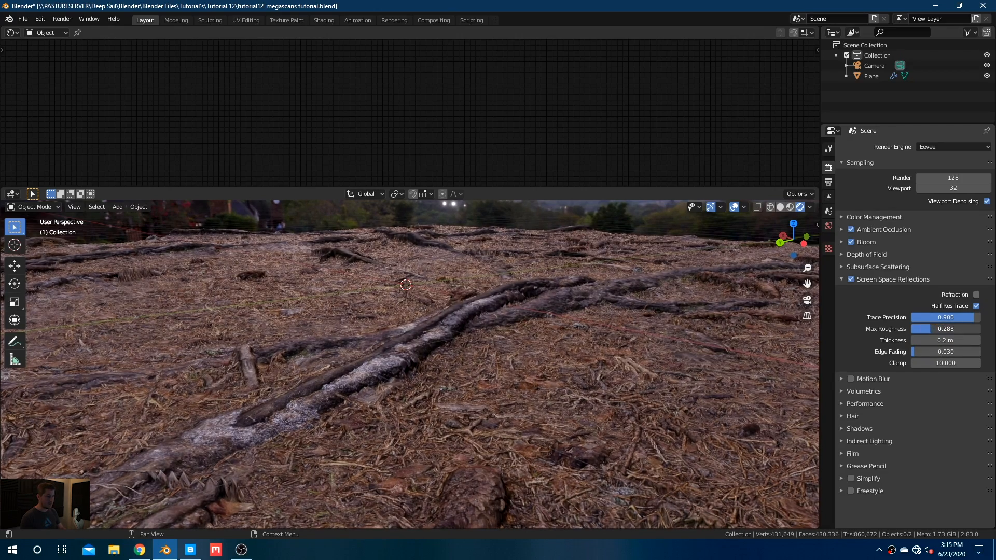
key(Escape)
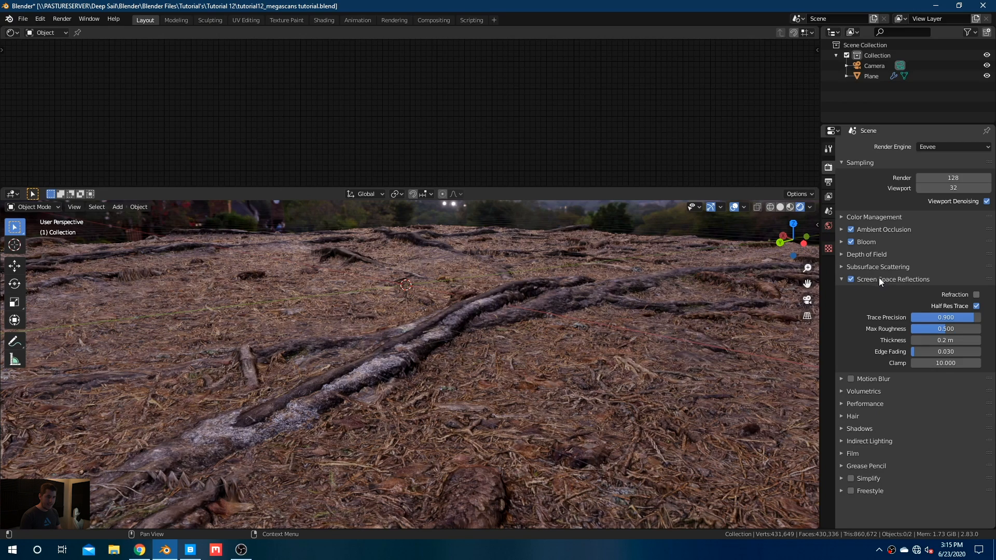
Step: Examine the Performance and Indirect Lighting render settings, including the light cache and display size options
click(875, 406)
click(871, 457)
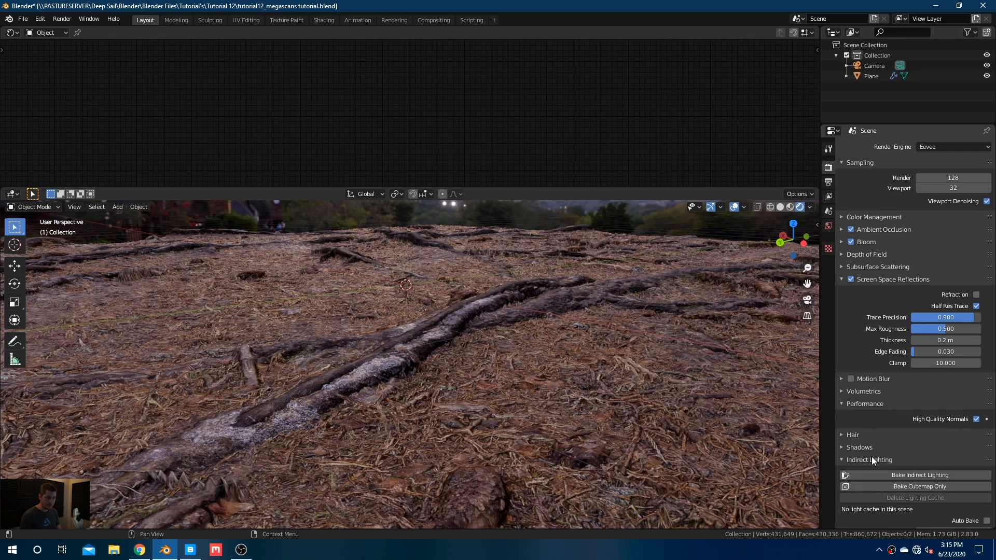
scroll(876, 459, down, 4)
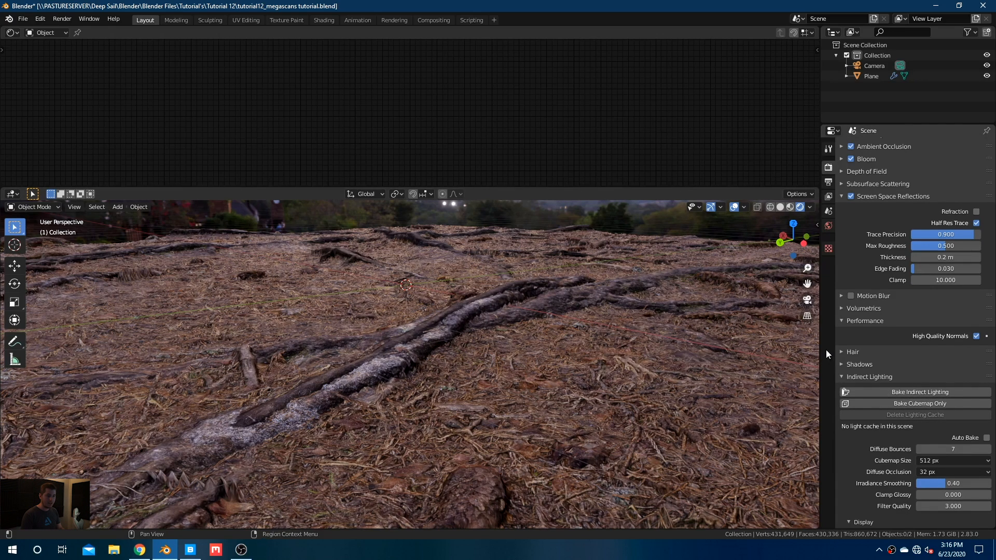
scroll(746, 392, down, 3)
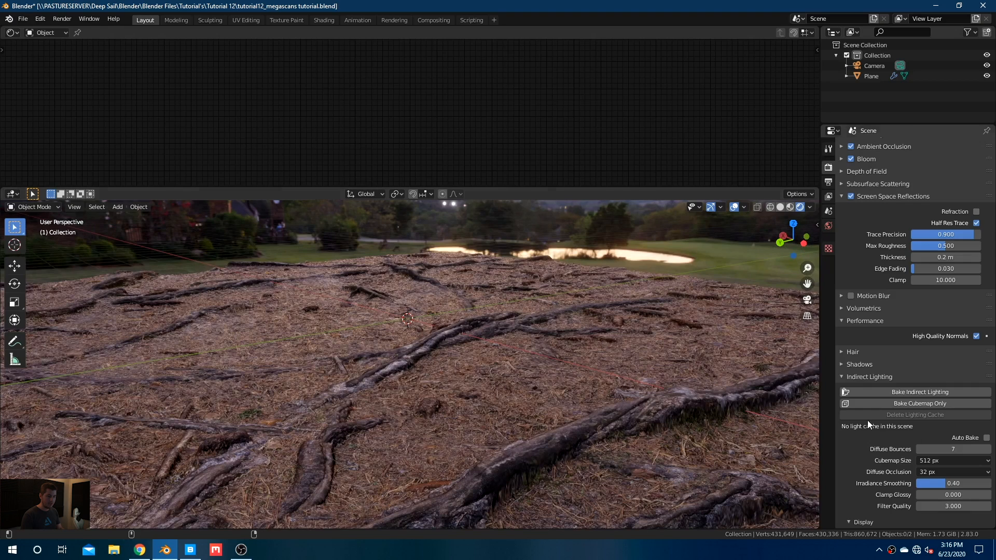
scroll(905, 455, down, 4)
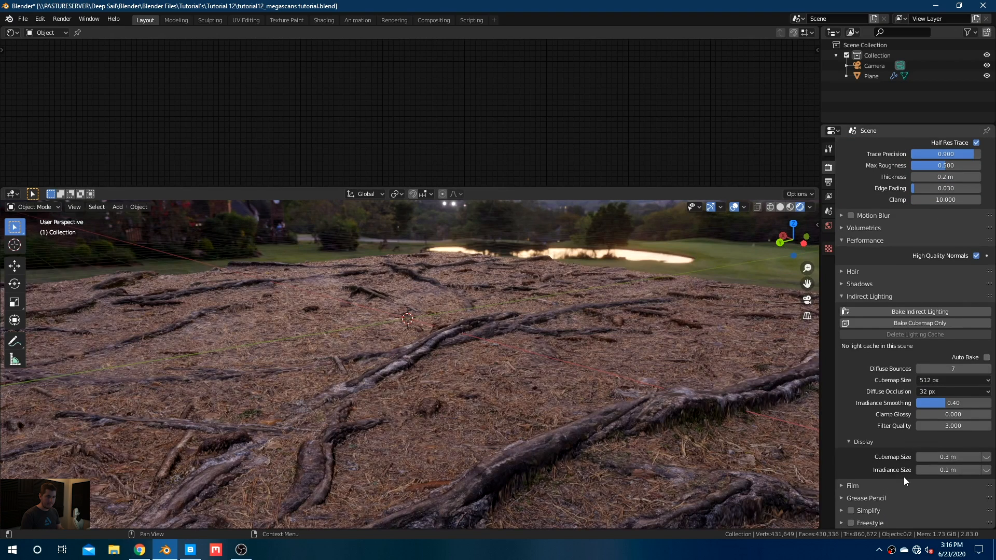
scroll(905, 475, up, 8)
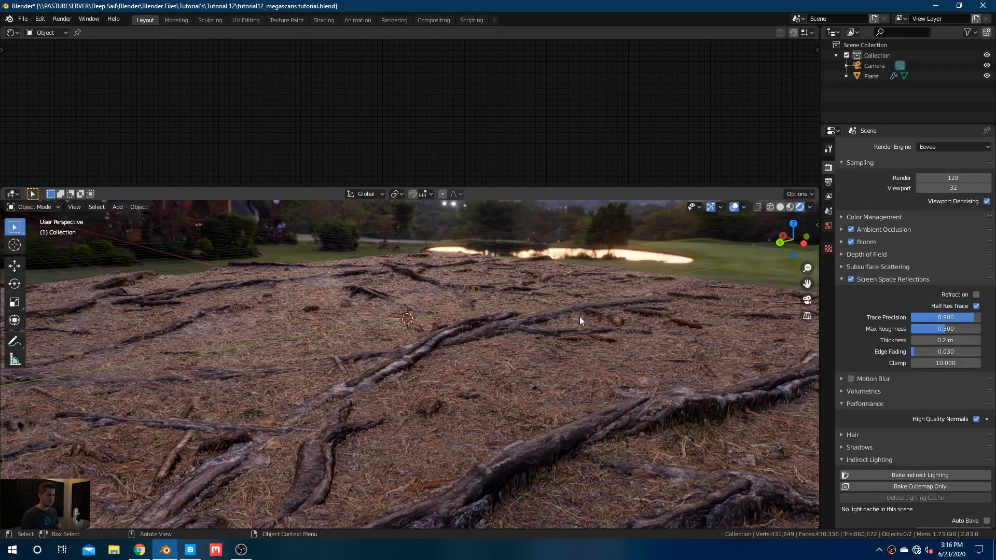
middle_drag(580, 317, 582, 309)
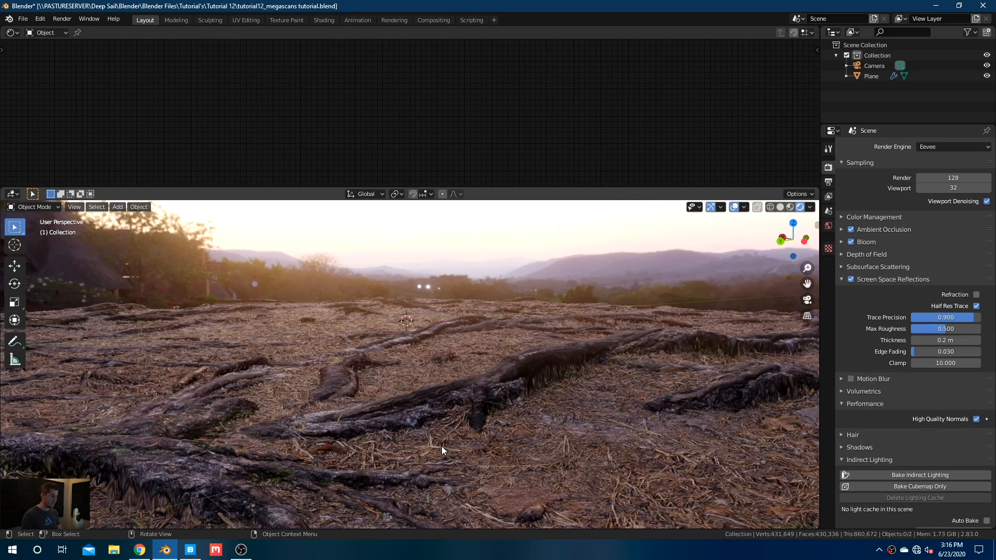
Step: Switch to Quixel Bridge and export the free Broken Stump asset to Blender
click(190, 549)
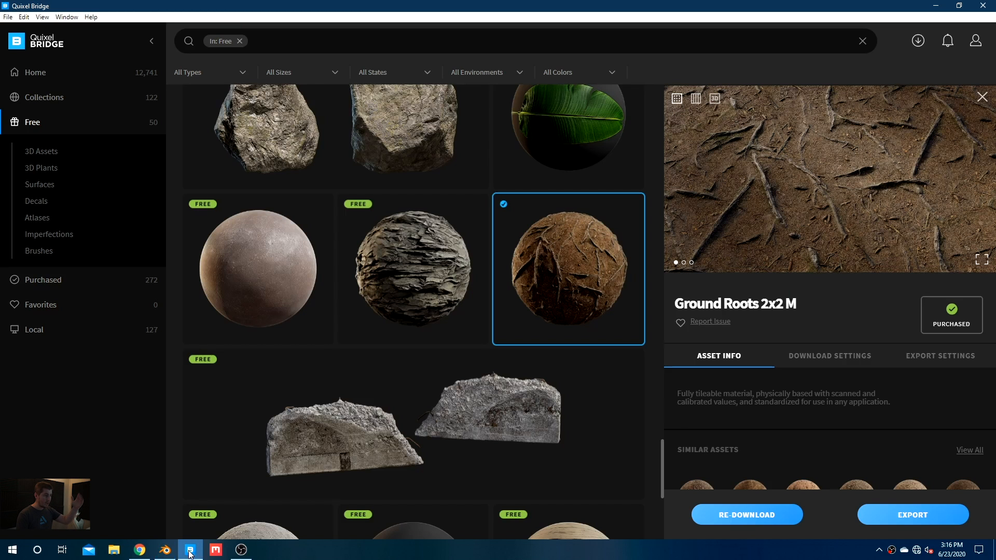
scroll(520, 435, up, 20)
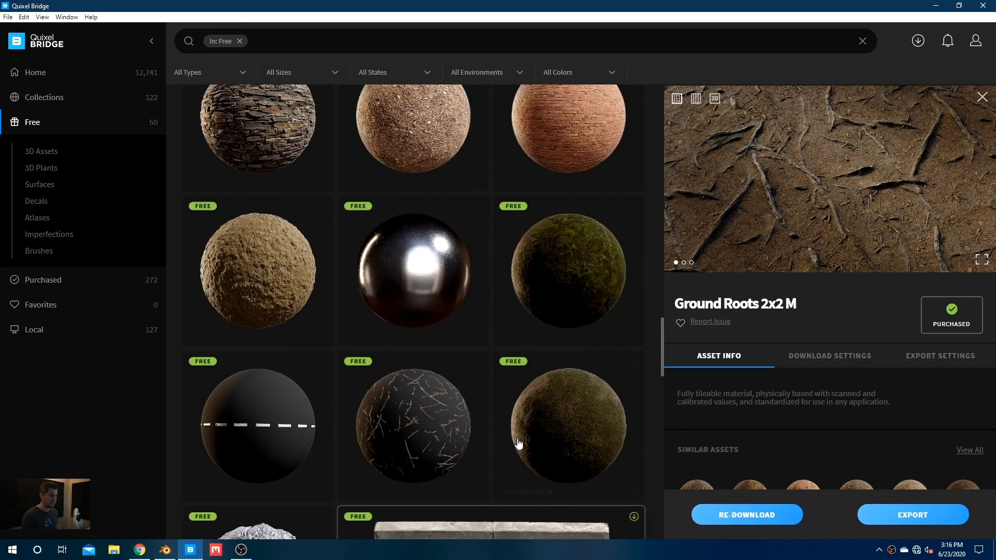
scroll(518, 443, up, 15)
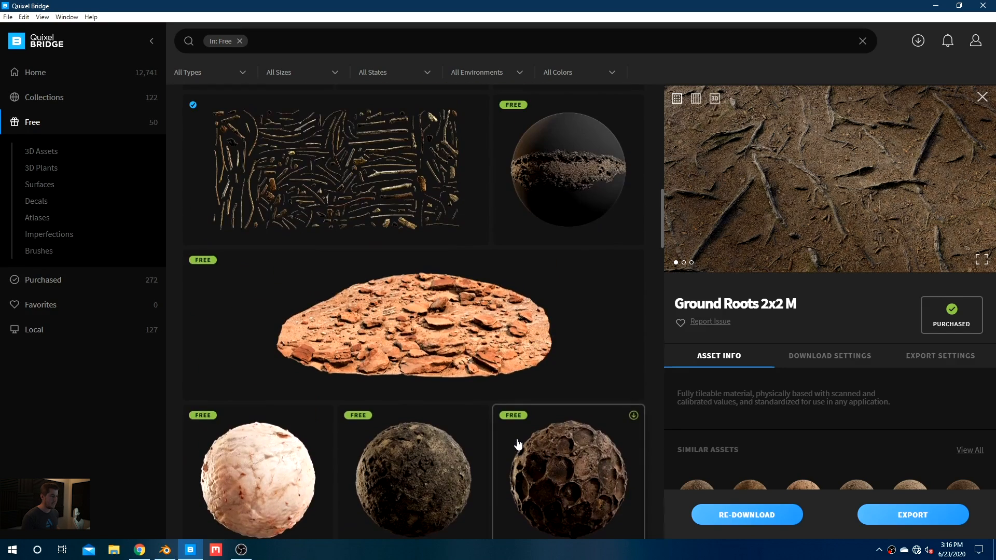
click(574, 244)
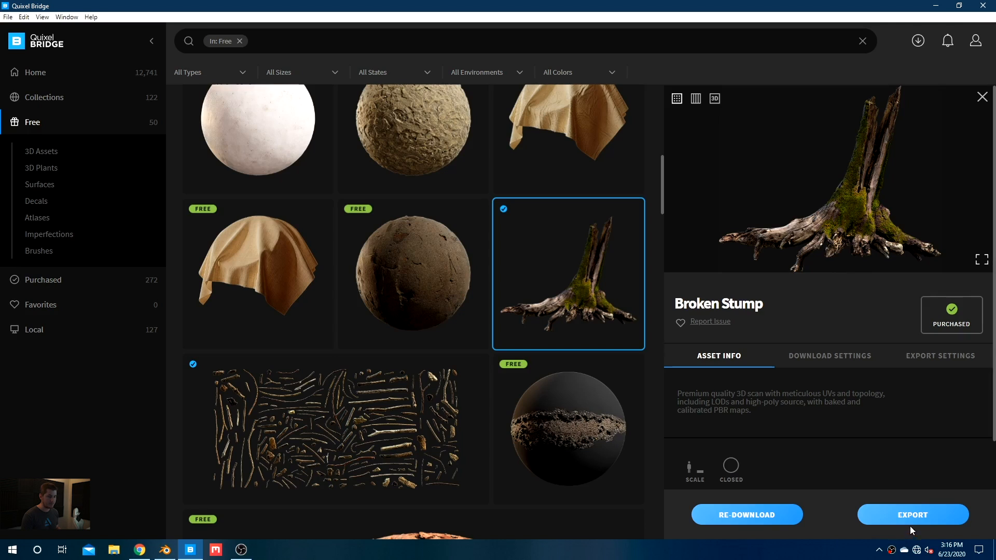
click(945, 513)
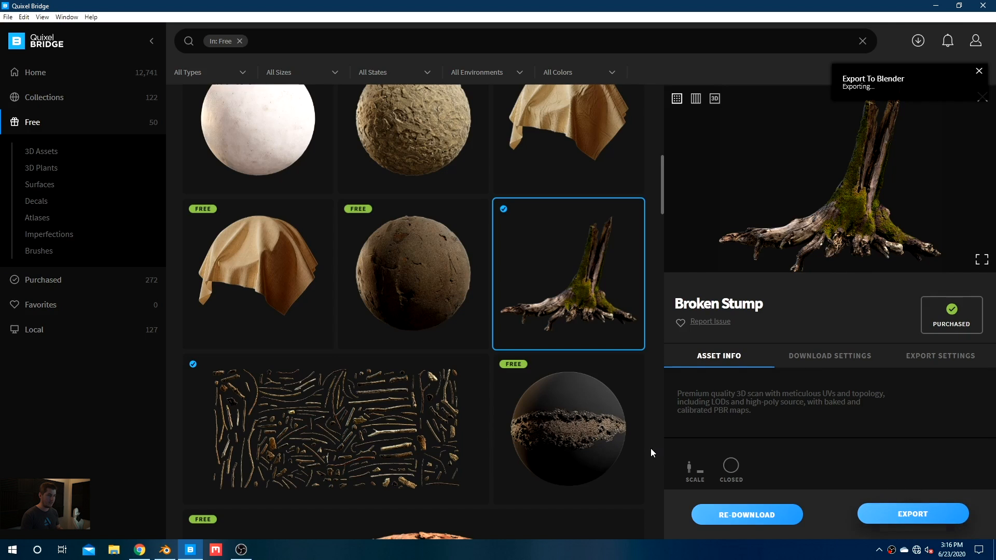
Step: Review the Broken Stump's download settings, including texture resolution, mesh format, LODs and texture maps
click(833, 357)
scroll(827, 401, down, 2)
scroll(812, 372, down, 3)
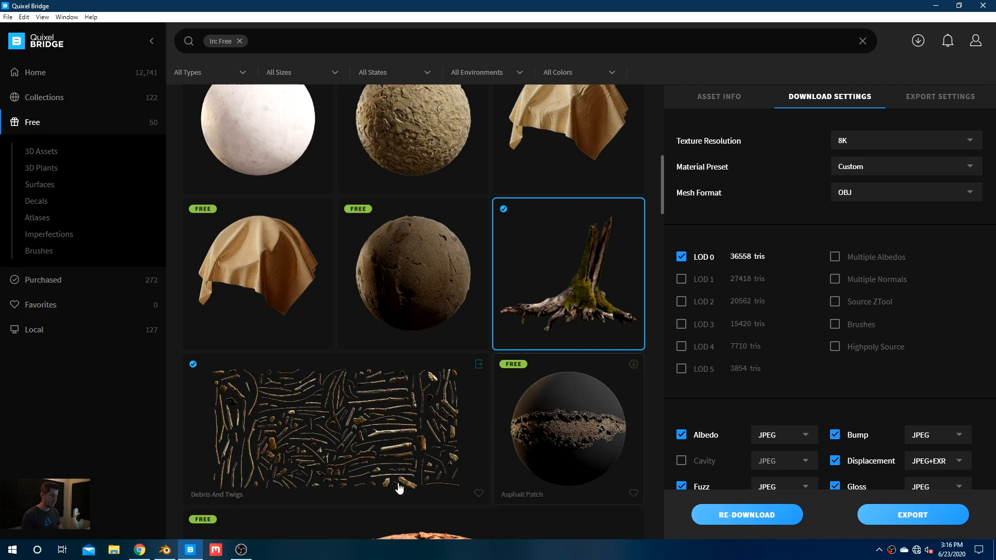
Step: Switch back to Blender and scale the imported stump up by about 6.4
click(167, 553)
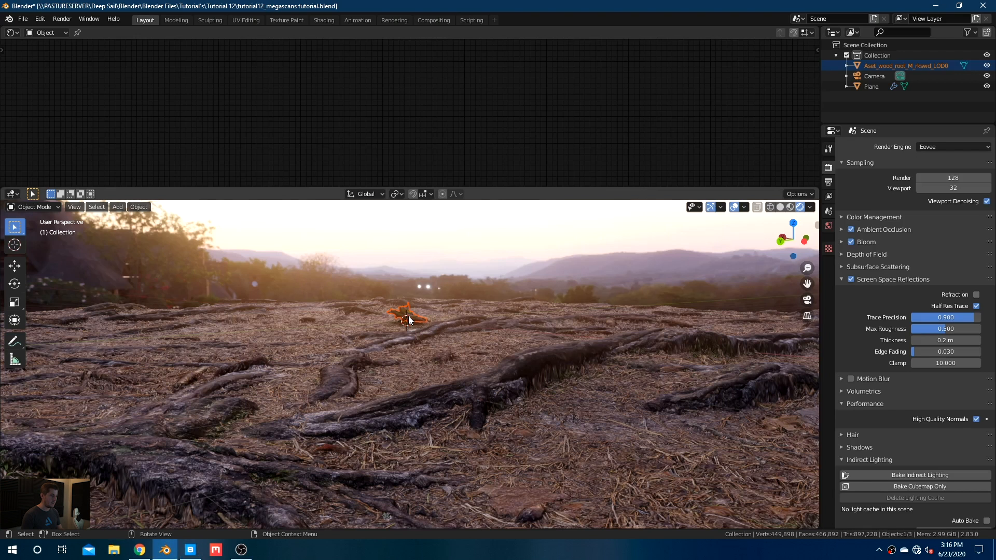
key(s)
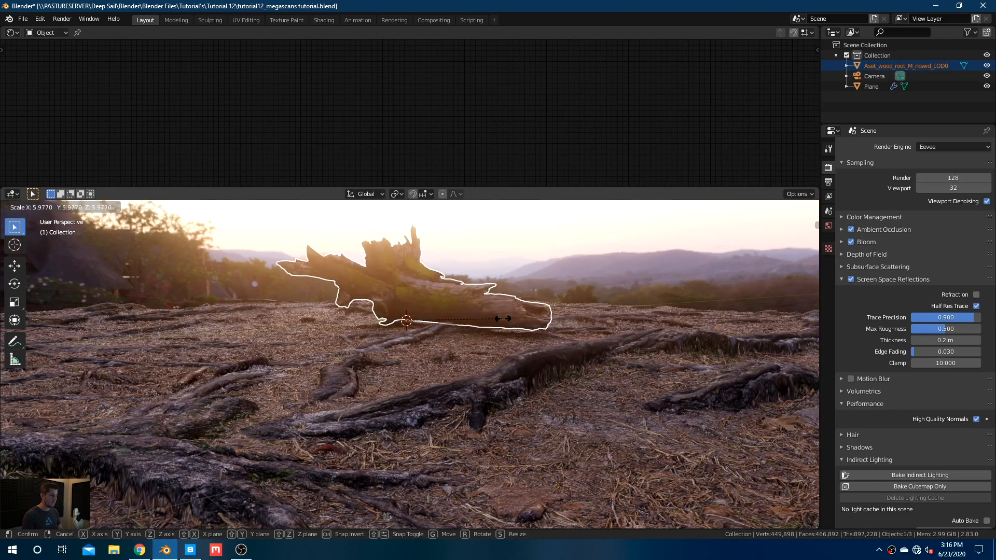
click(509, 319)
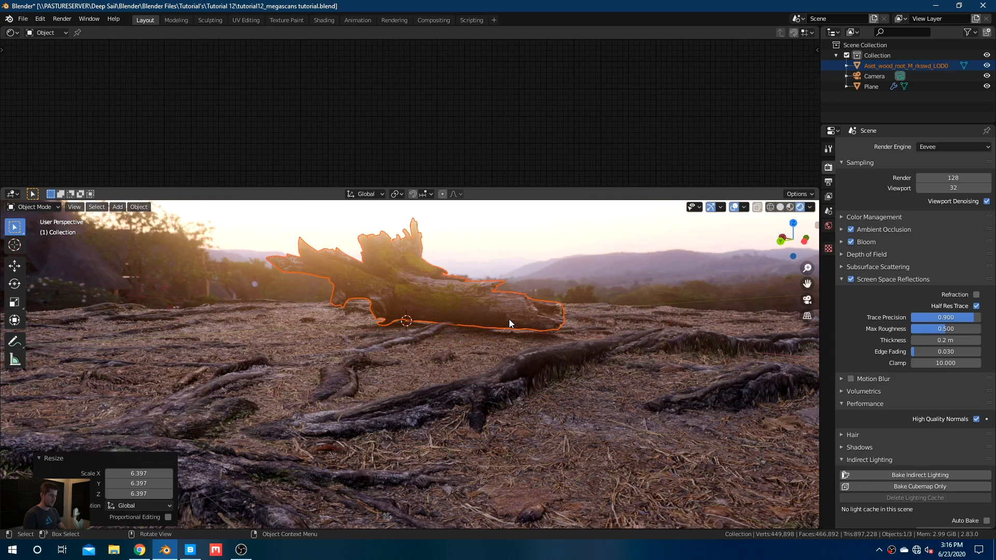
Step: Rotate the stump 90° about the global Y axis
key(r)
key(y)
key(9)
key(0)
key(Return)
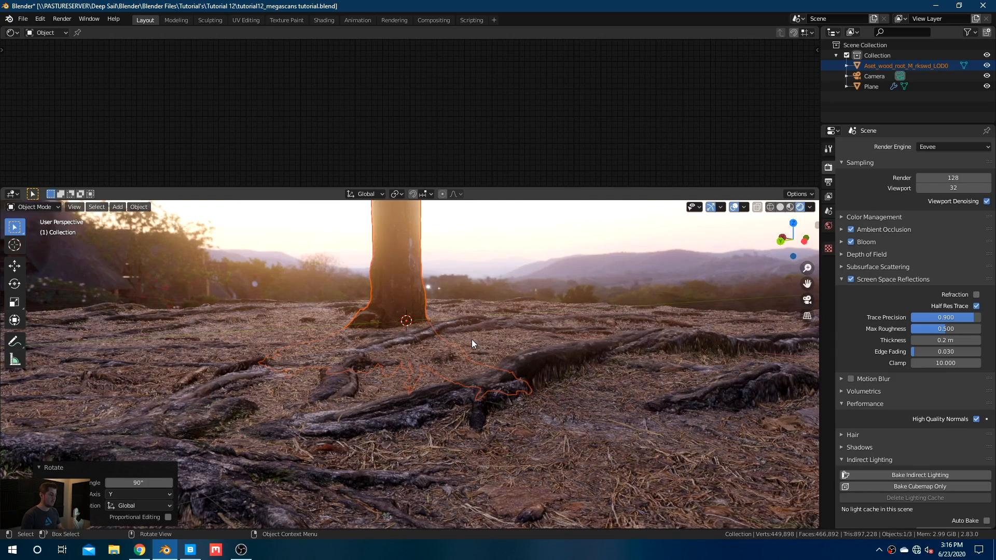
Step: Turn the stump about -105° around the vertical axis as seen from above and reposition it near the ground's centre
click(401, 247)
shift+middle_drag(443, 313, 535, 366)
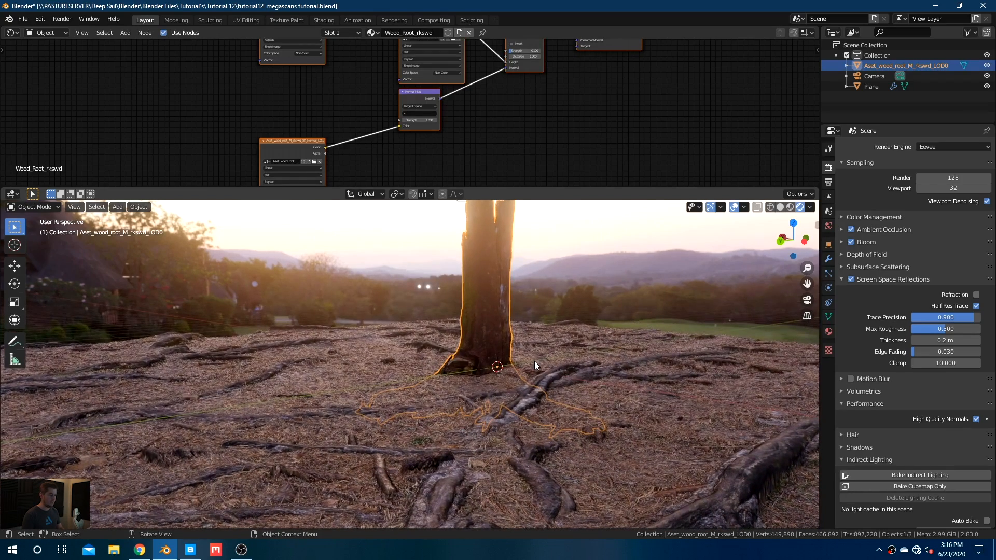
key(KP_7)
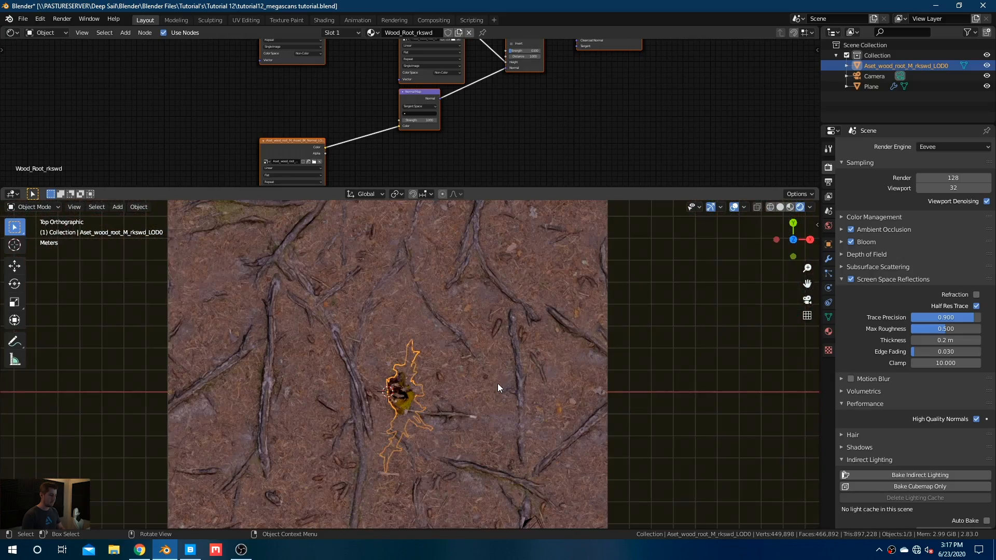
key(r)
click(437, 300)
key(g)
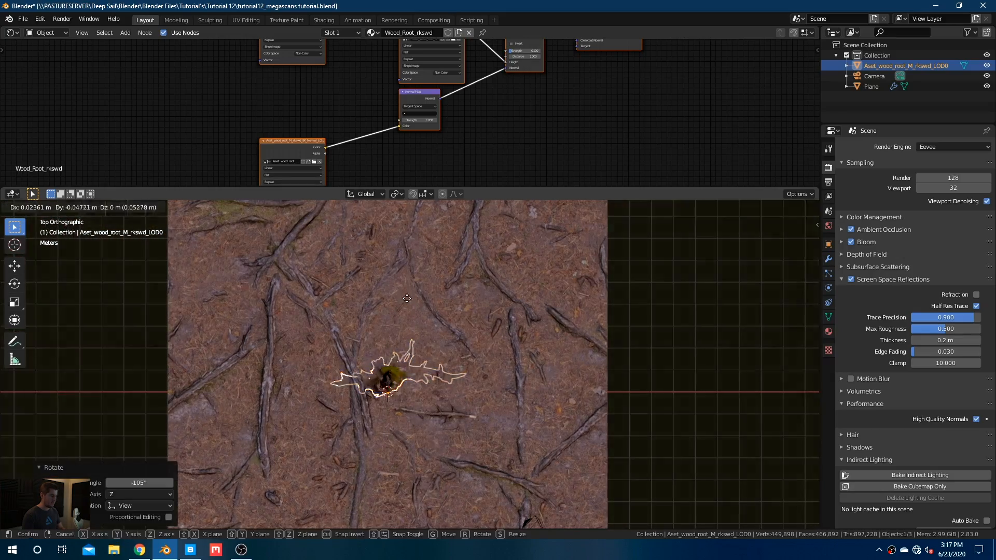
click(432, 340)
Step: Raise the stump about 2.11 m along Z so its roots sit at ground level
middle_drag(431, 339, 618, 285)
scroll(538, 343, up, 4)
key(g)
key(z)
click(561, 295)
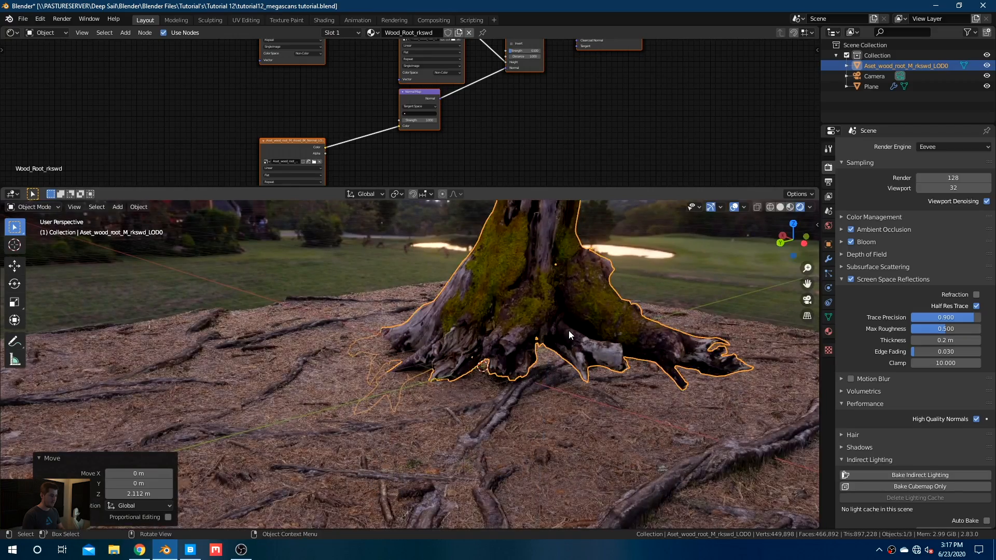
Step: Tilt the stump about 2.5° in the front view, settle its roots into the ground, and deselect everything
middle_drag(569, 331, 588, 317)
key(KP_1)
key(r)
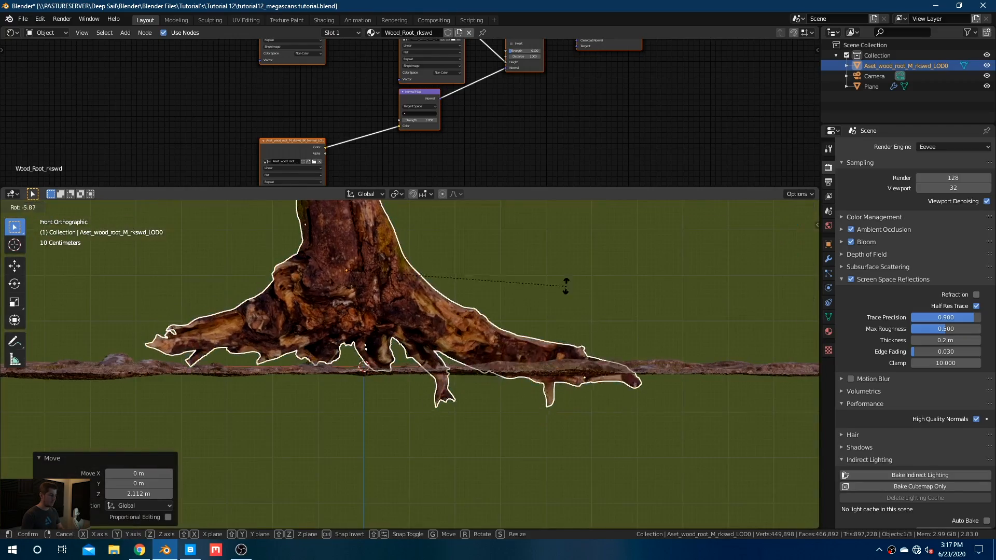
click(551, 261)
key(g)
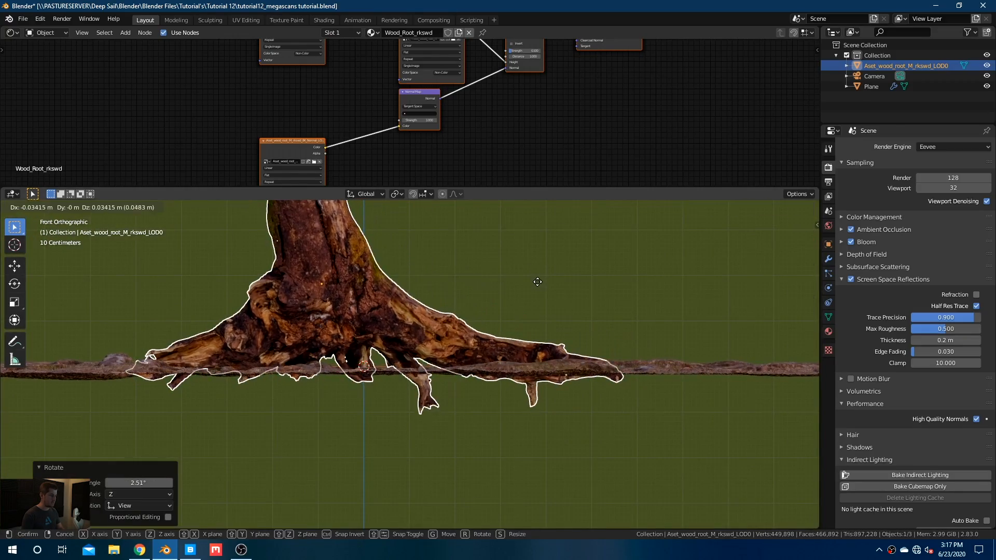
click(527, 277)
middle_drag(527, 278, 585, 360)
key(a)
key(alt+a)
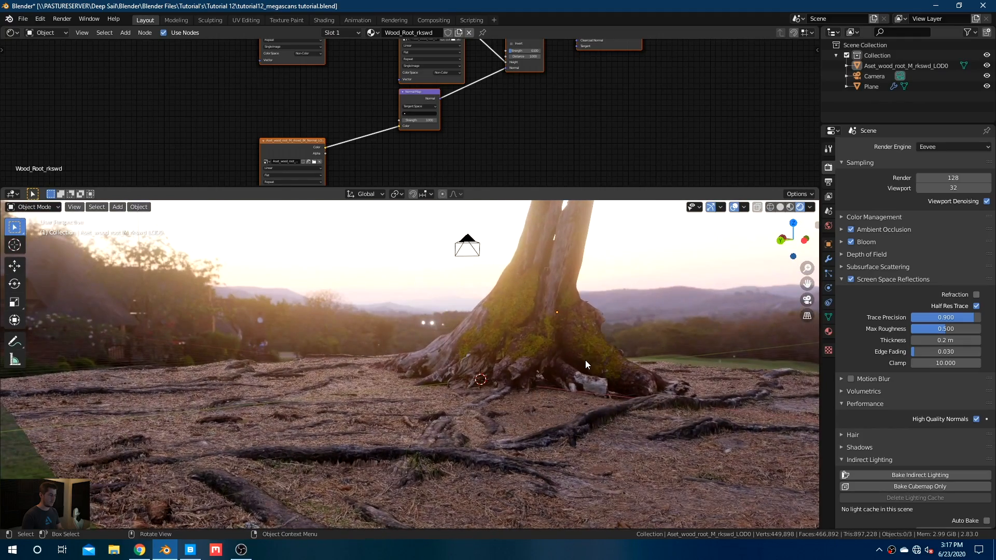
Step: Move the ground plane about 1.73 m in X and -1.95 m in Y beneath the stump
click(589, 410)
middle_drag(583, 410, 593, 424)
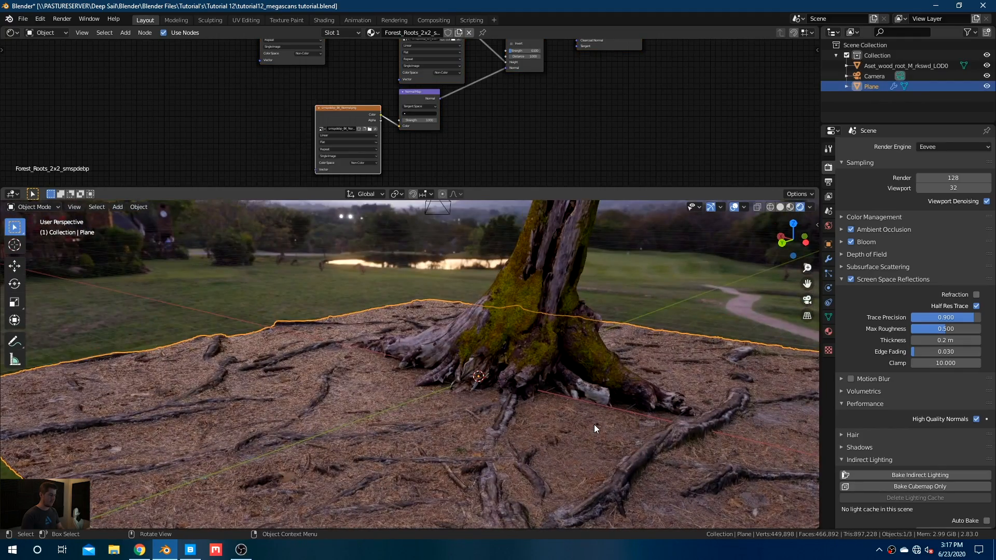
key(KP_7)
scroll(540, 404, down, 2)
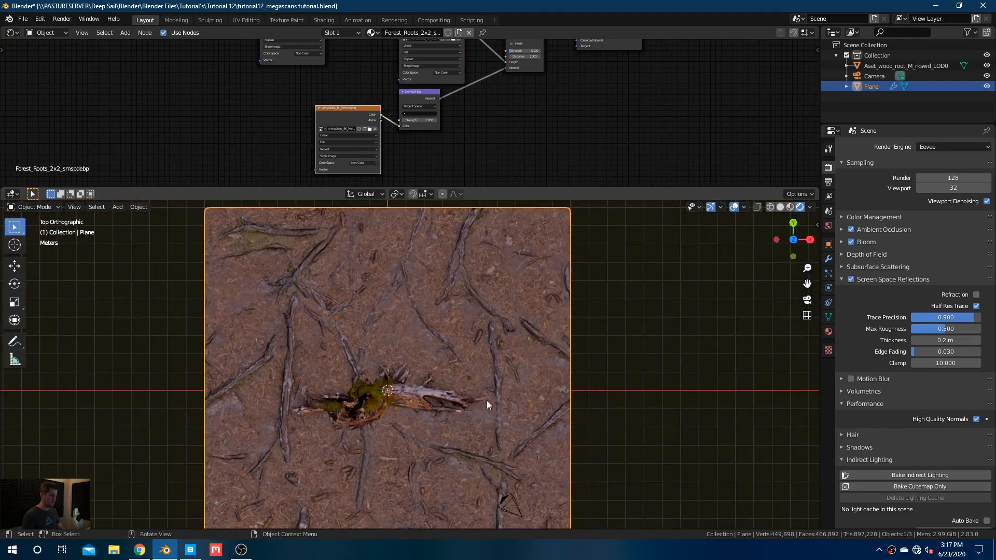
key(g)
click(518, 437)
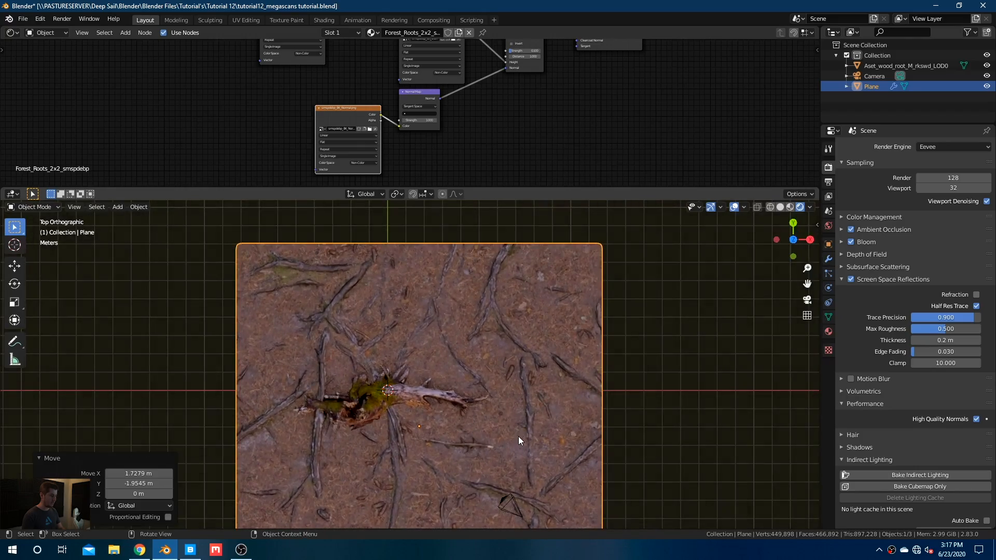
Step: Frame a low view of the stump's base against the sunset and align the camera to that view
middle_drag(519, 437, 677, 347)
scroll(586, 387, up, 4)
mouse_move(586, 387)
middle_down()
mouse_move(599, 375)
mouse_move(601, 390)
mouse_move(590, 377)
mouse_move(587, 384)
middle_up()
scroll(558, 385, up, 3)
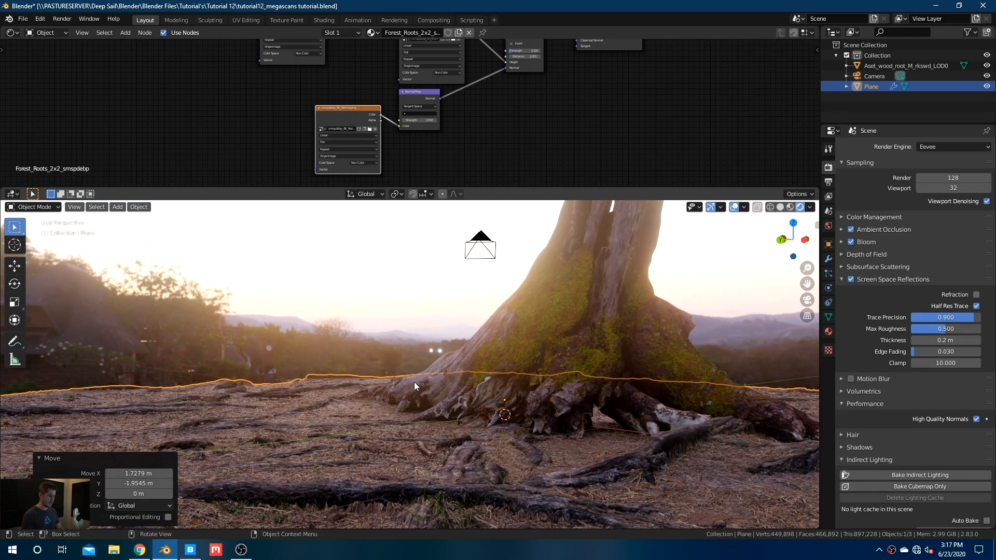
mouse_move(409, 419)
middle_down()
mouse_move(397, 429)
mouse_move(419, 432)
middle_up()
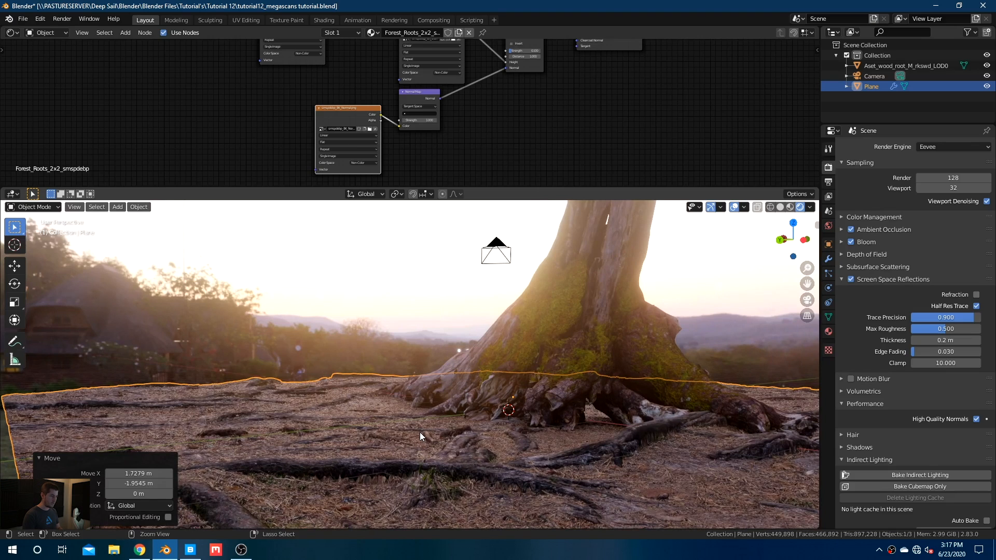
key(KP_0)
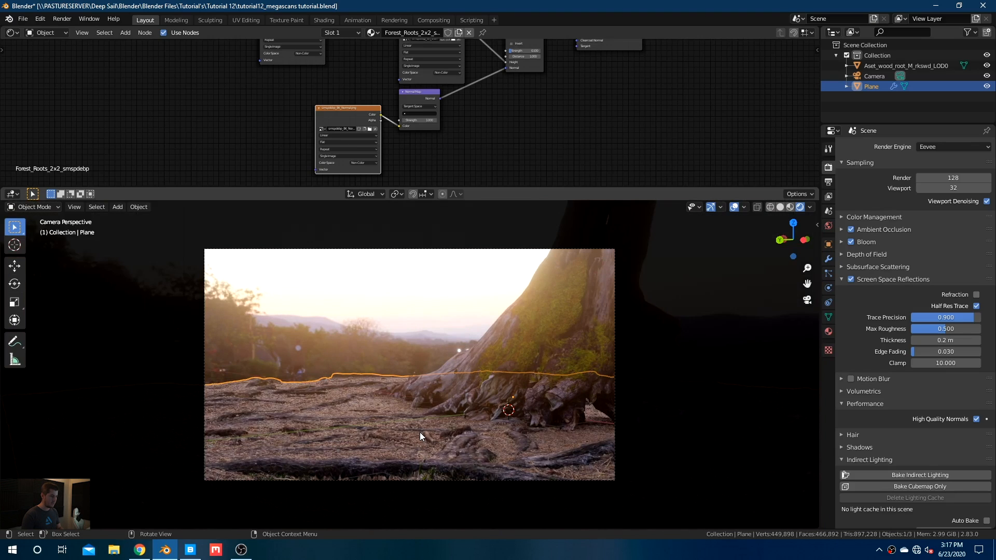
Step: Rotate the camera freely by about 2.35° and -1.53° to show more sky above the stump's roots
click(444, 249)
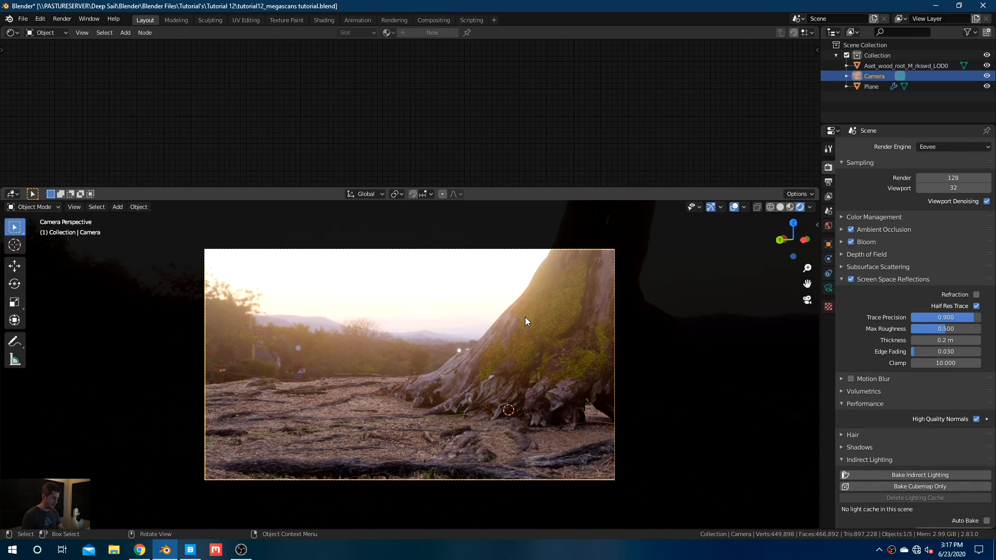
key(r)
key(r)
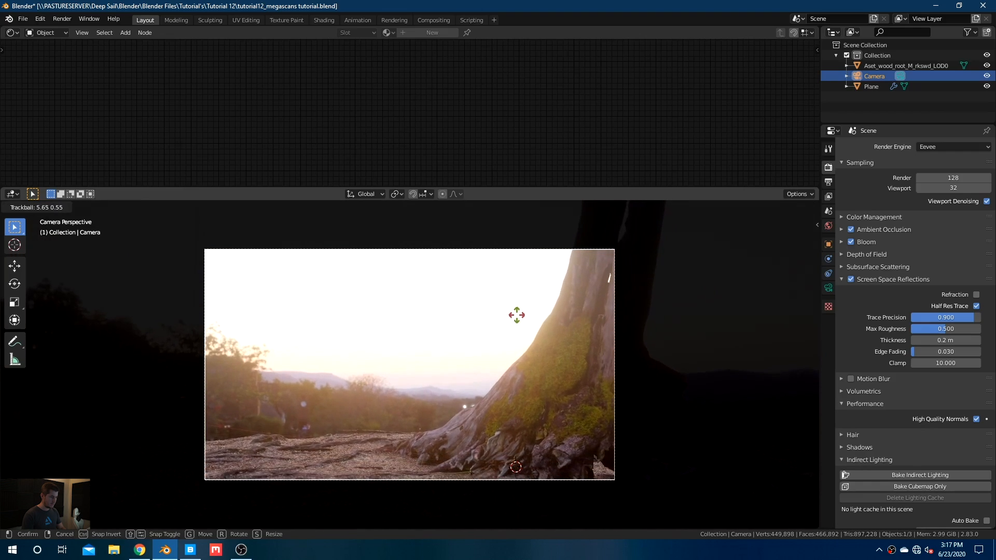
click(462, 228)
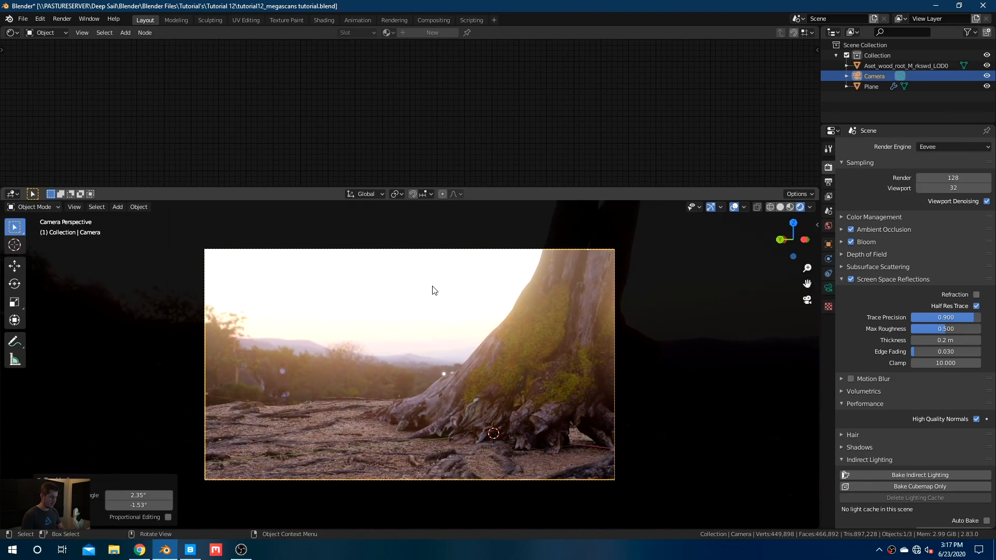
Step: Pull the camera back about 2.73 m along its local Z axis, lower it about 0.21 m, and hide the viewport's tool strip
key(g)
key(z)
key(z)
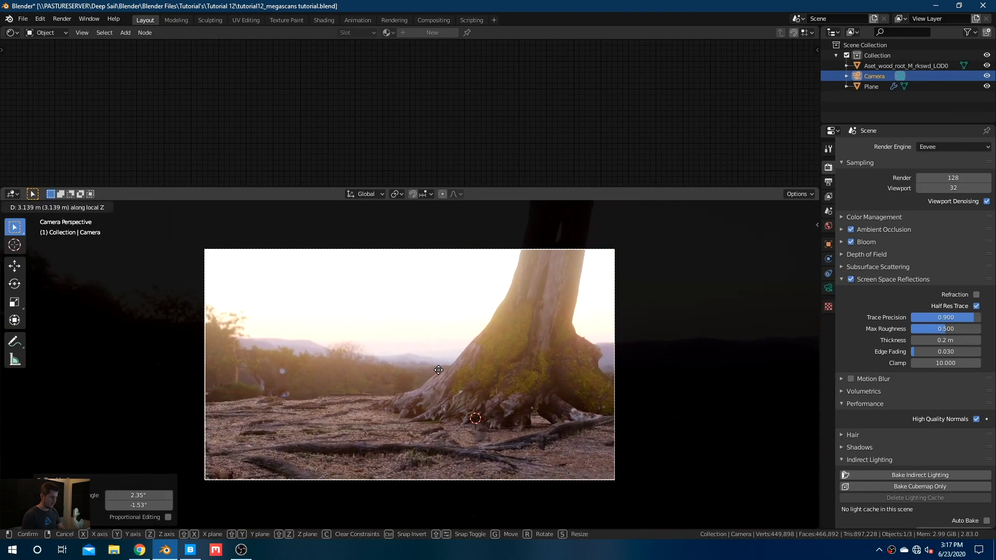
click(441, 367)
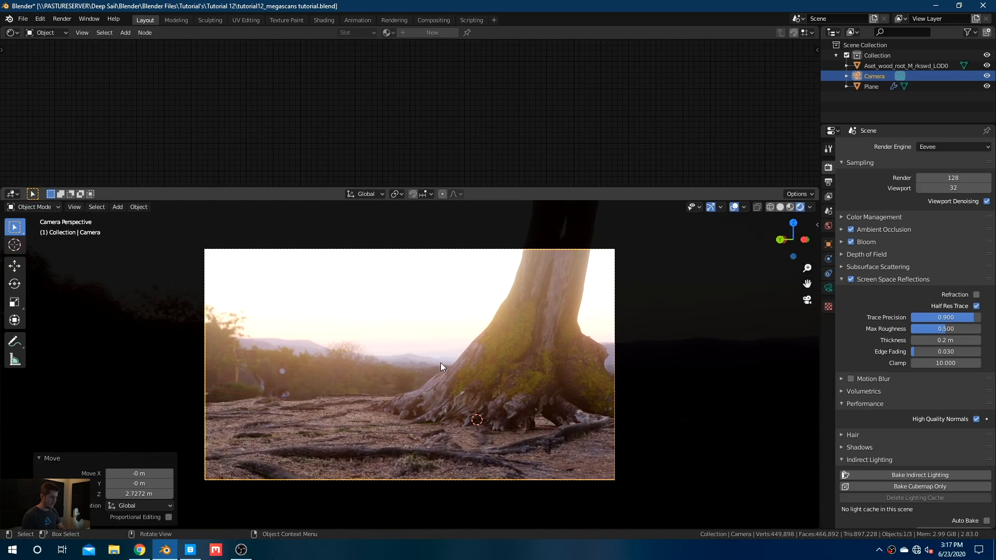
key(g)
key(z)
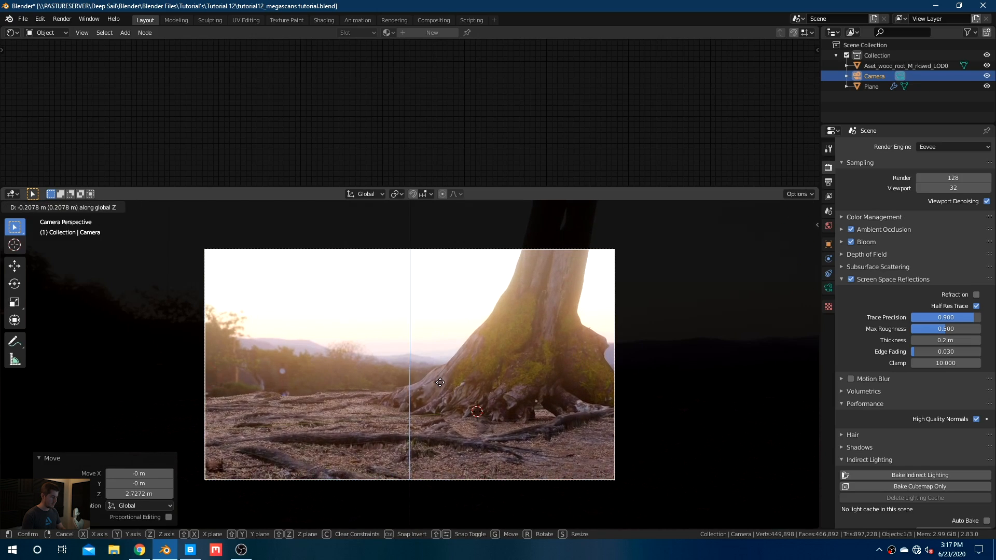
click(440, 382)
scroll(572, 337, up, 1)
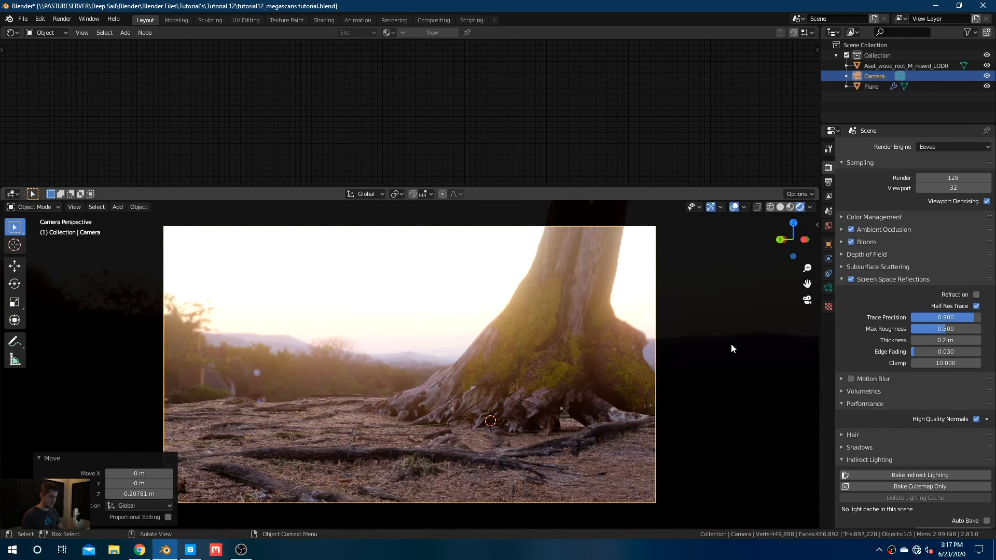
key(t)
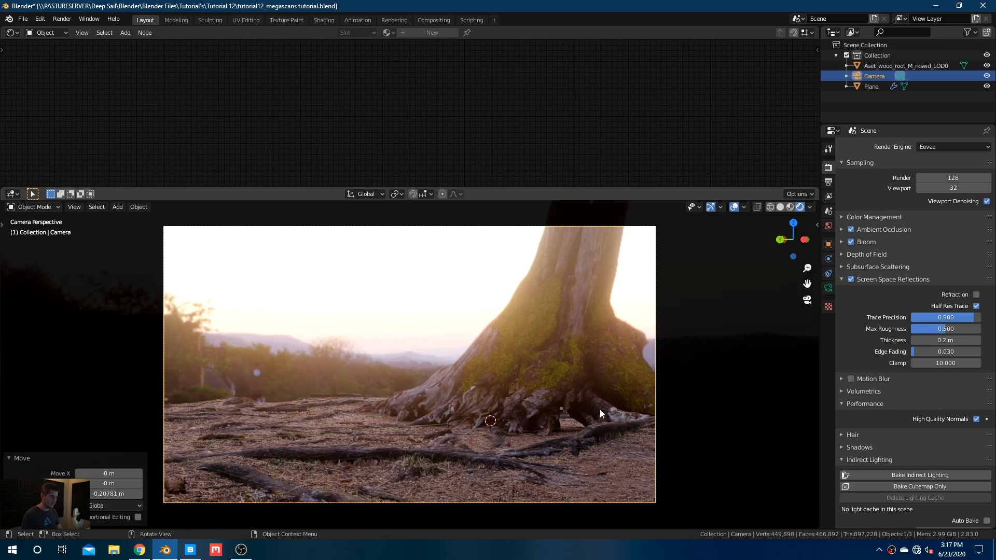
Step: Focus the camera's depth of field on the stump and set its F-Stop to 1.2
click(828, 289)
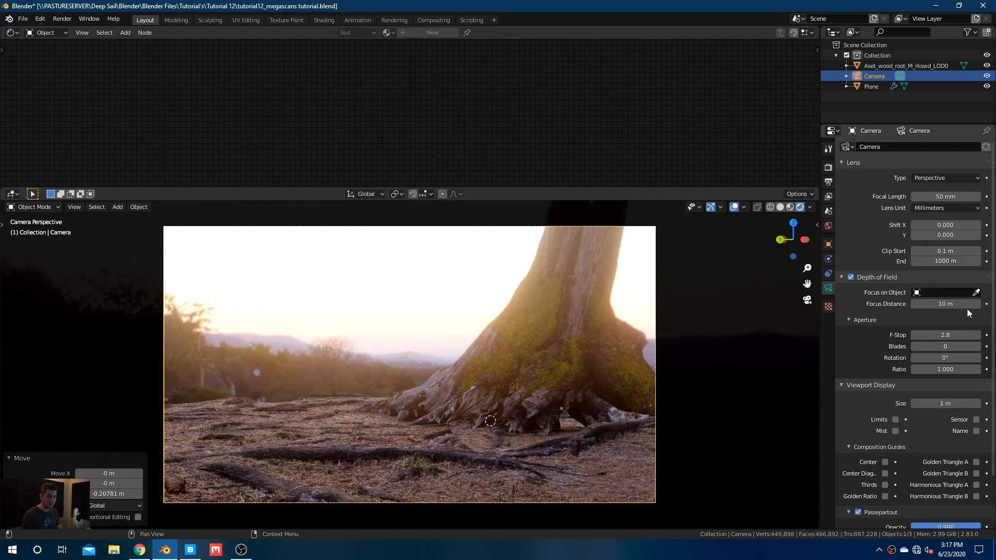
click(976, 292)
click(521, 313)
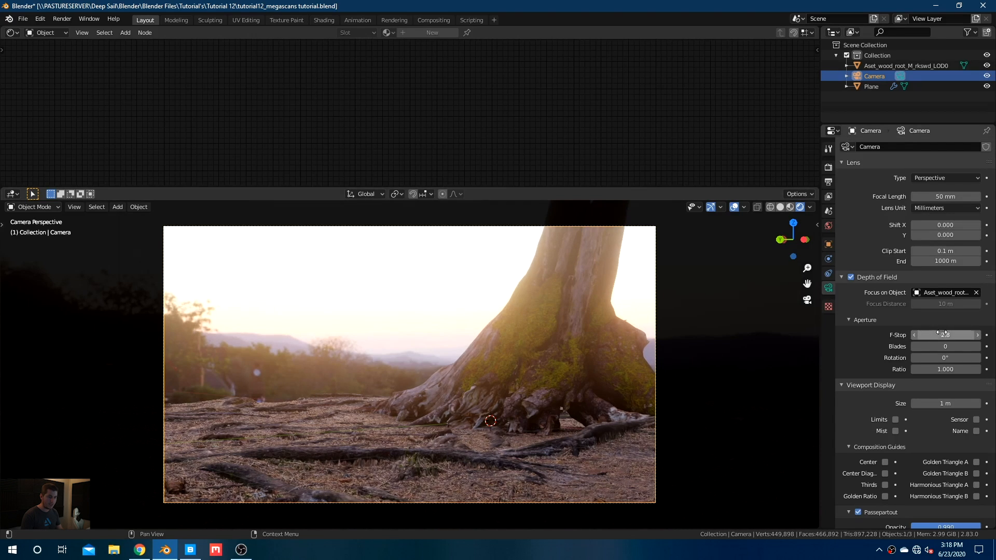
mouse_move(945, 335)
mouse_down()
mouse_move(919, 335)
mouse_move(933, 335)
mouse_up()
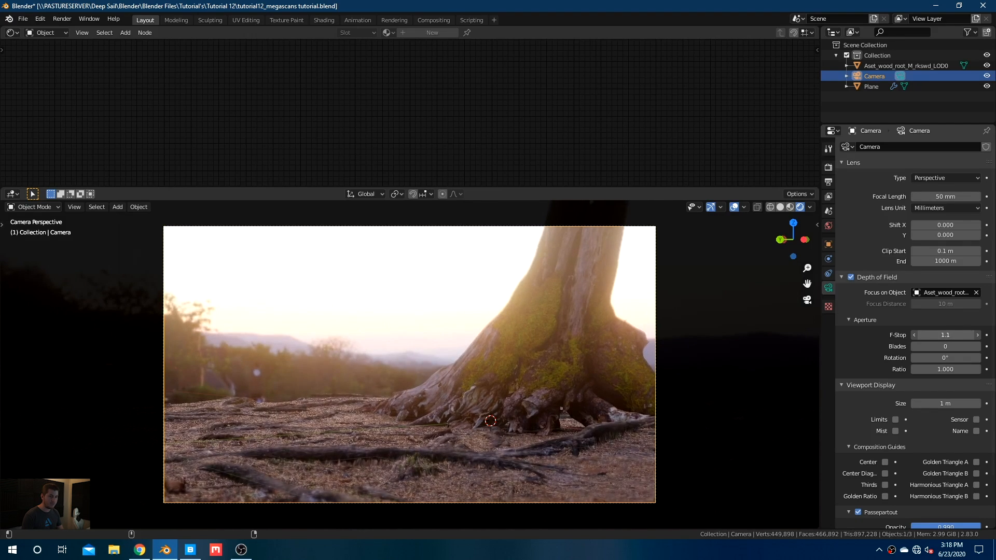
click(947, 335)
text(1.2)
key(Return)
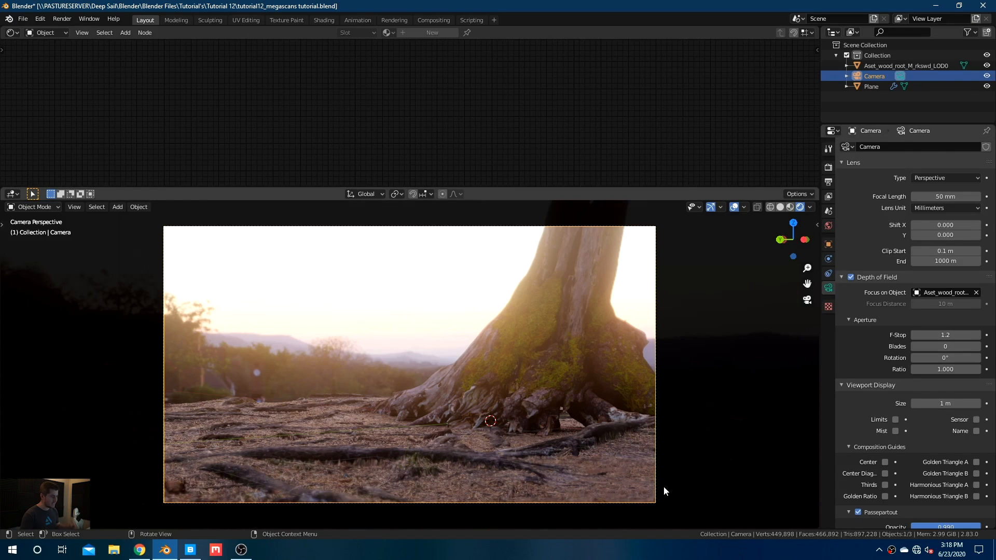
Step: Replace the Invert node in the stump's material with the two copied Multiply nodes, valued 0.100 and 2.000
click(607, 357)
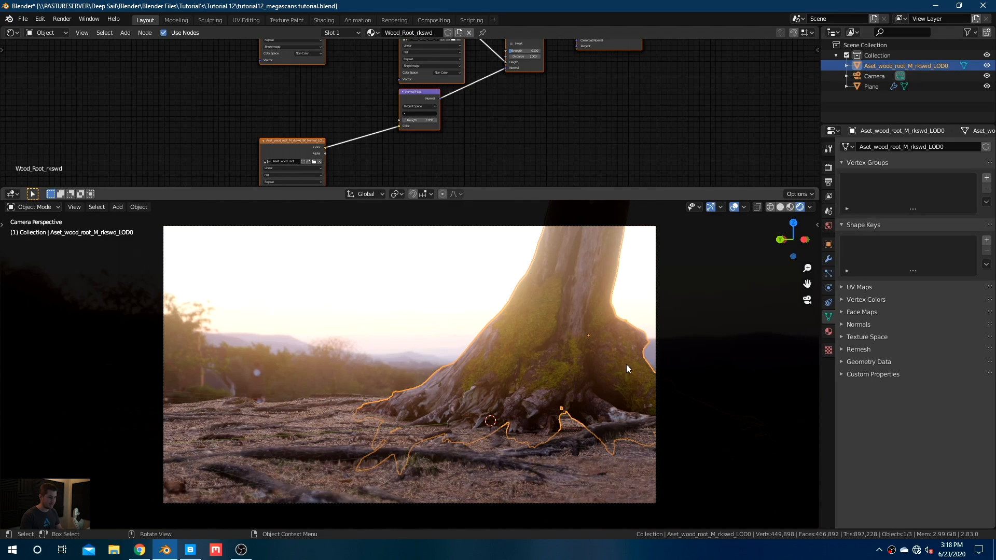
click(656, 296)
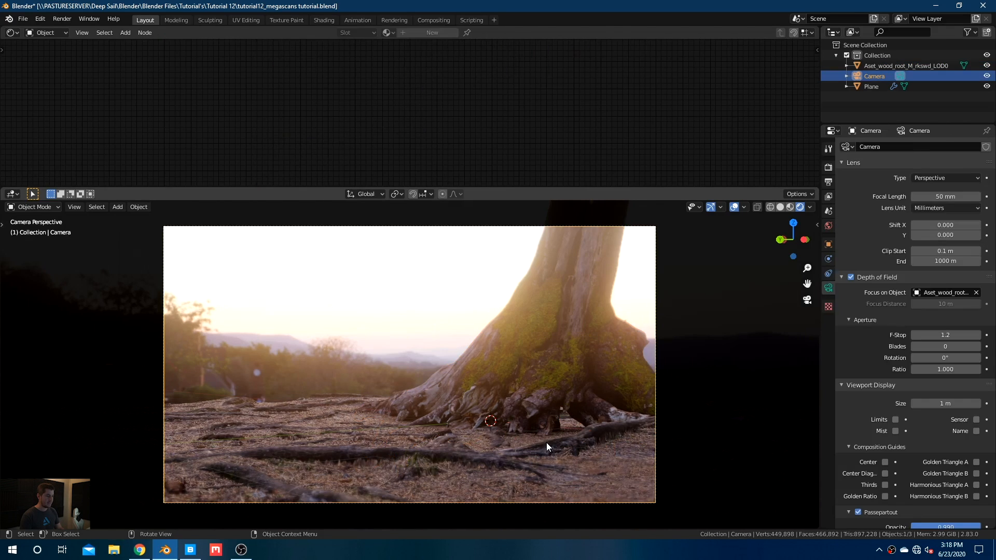
click(564, 347)
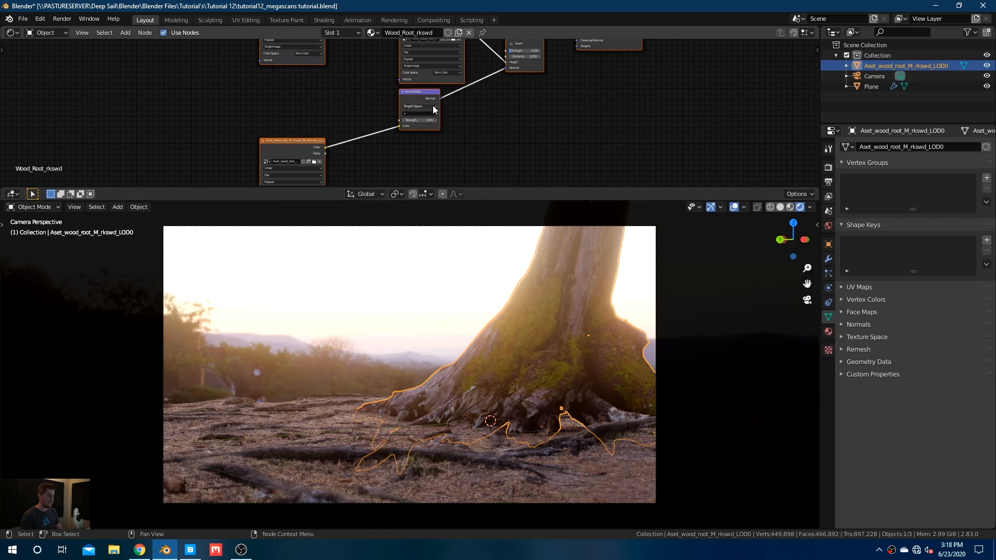
middle_drag(502, 81, 475, 162)
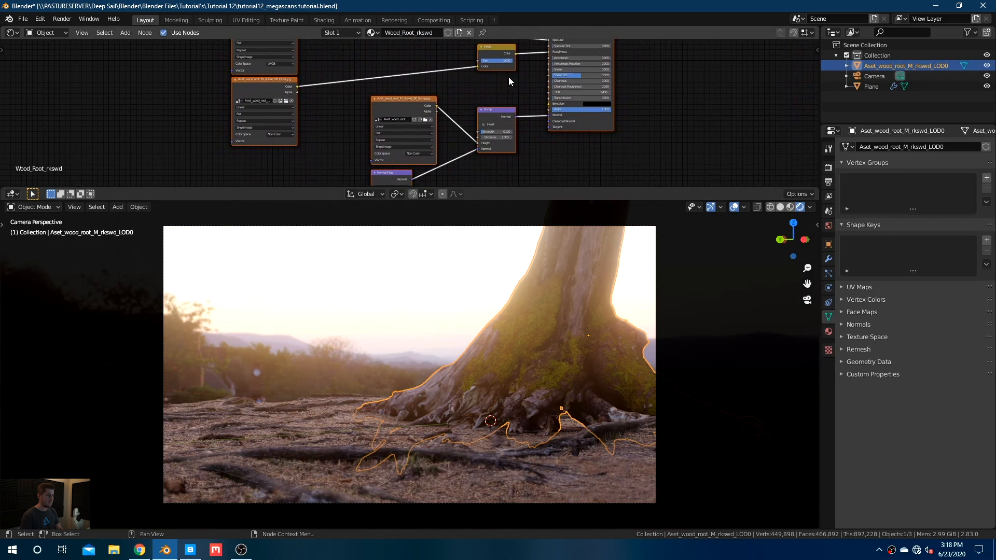
middle_drag(516, 63, 480, 82)
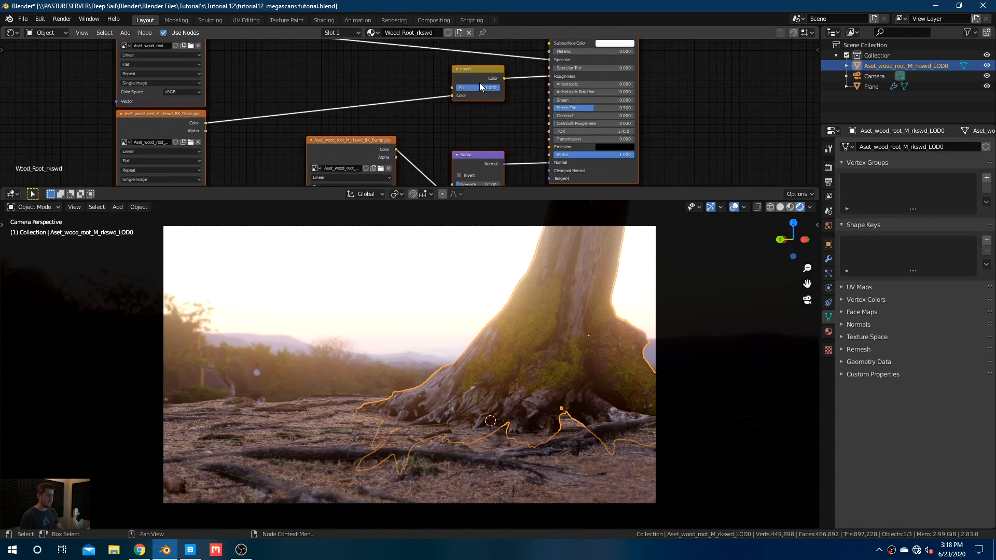
key(ctrl+space)
scroll(634, 257, up, 2)
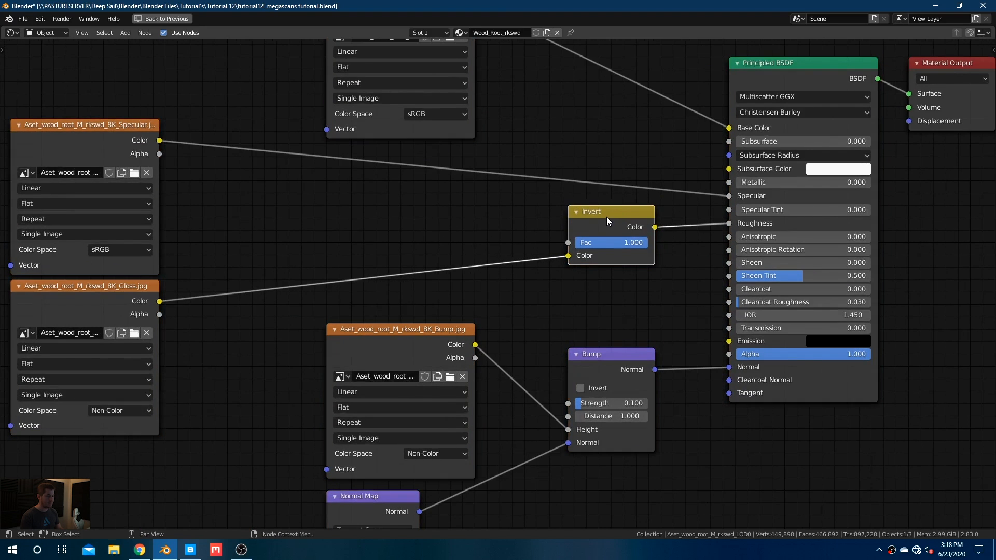
key(x)
key(ctrl+v)
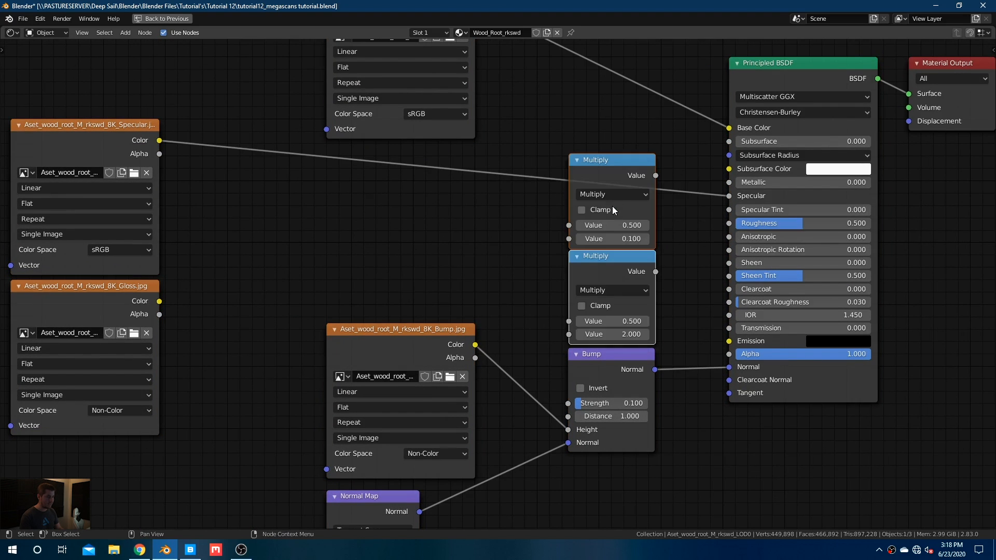
Step: Route the stump's Specular texture through the 0.100 Multiply node into Specular and its Gloss texture through the 2.000 Multiply node into Roughness
drag(612, 169, 611, 152)
click(611, 161)
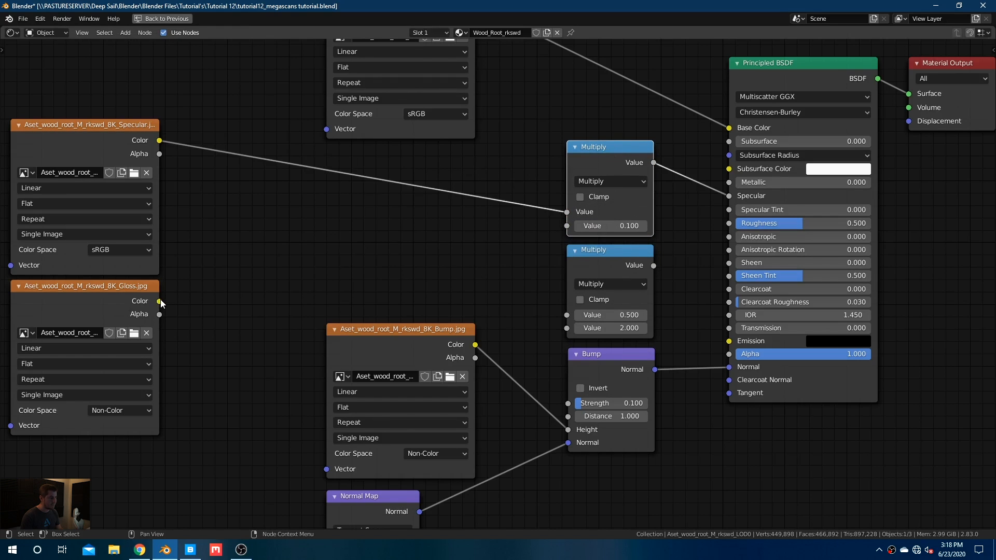
drag(159, 300, 568, 315)
drag(655, 266, 729, 223)
drag(609, 157, 610, 151)
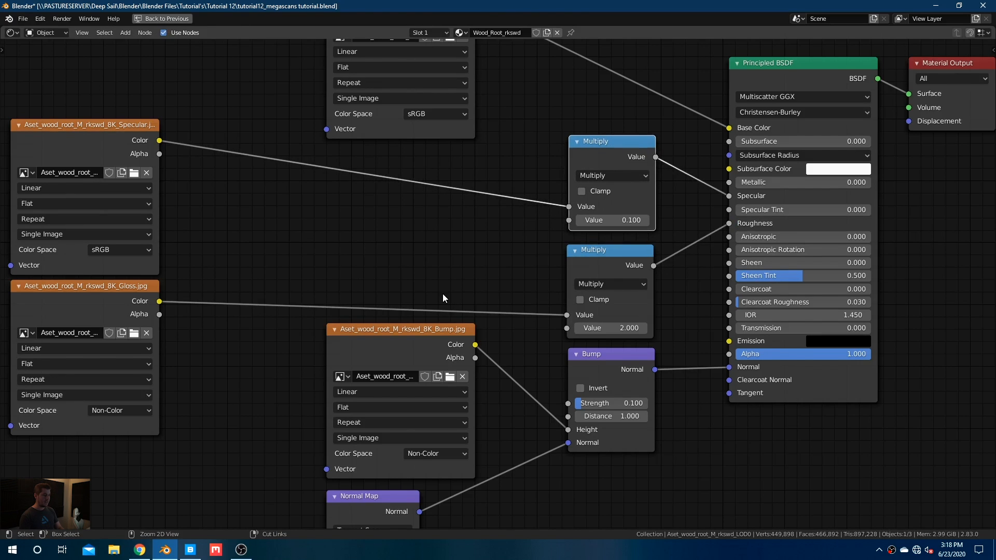
key(ctrl+space)
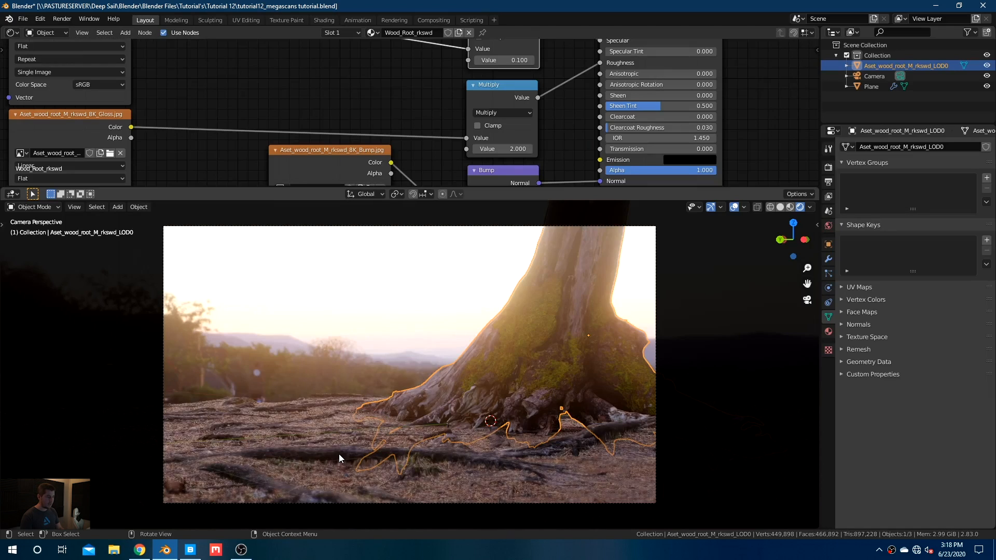
Step: Compare with the ground's material, then set the color space of the stump's Specular texture to Non-Color
click(338, 454)
shift+scroll(499, 95, up, 3)
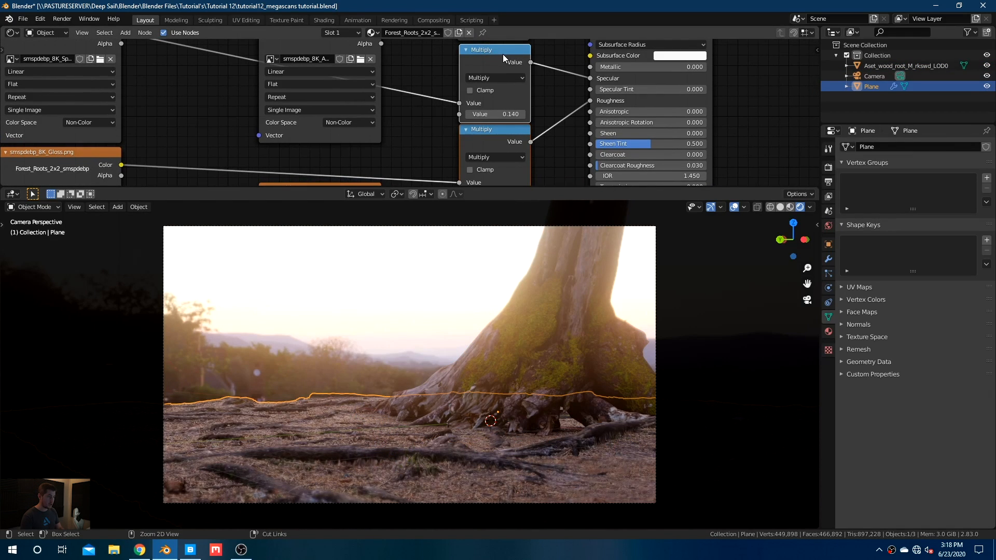
click(519, 338)
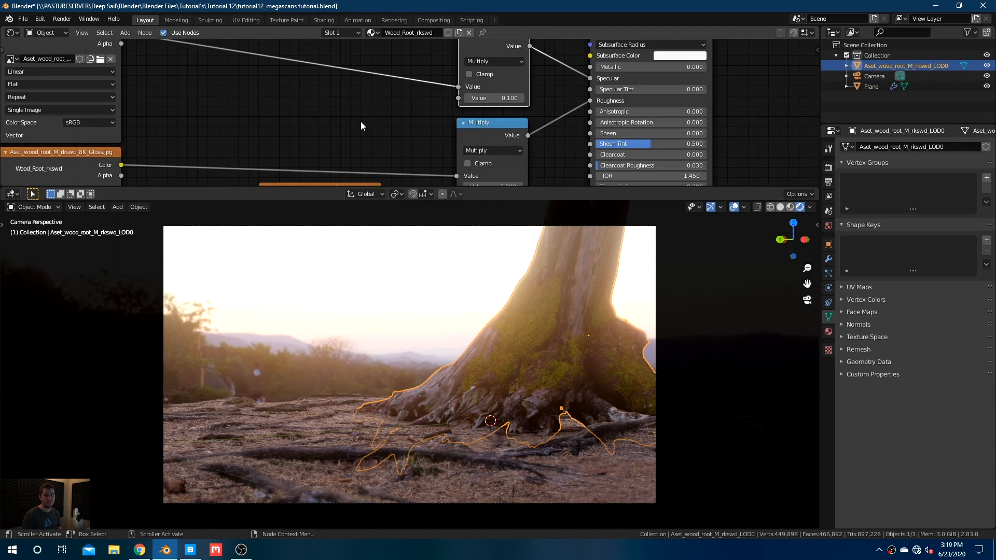
key(ctrl+space)
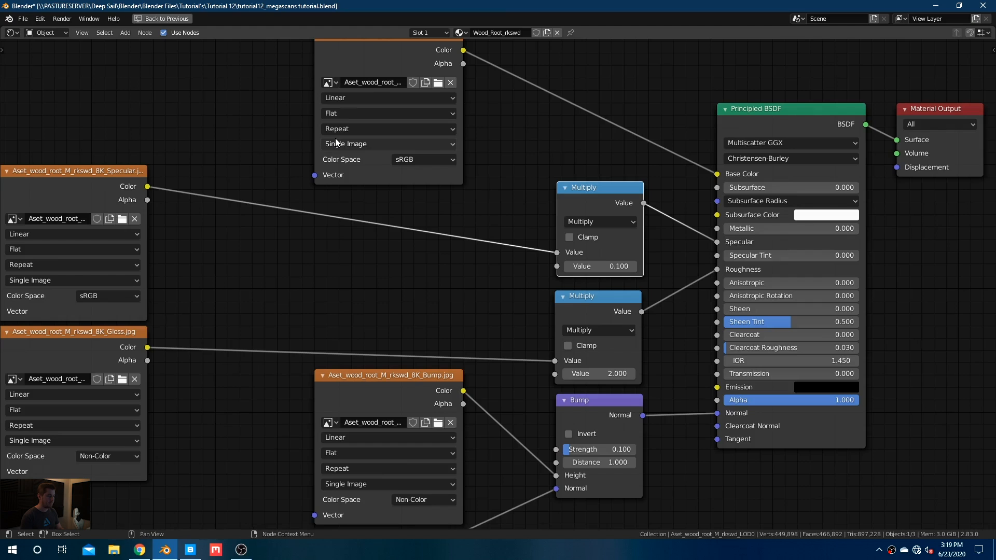
middle_drag(524, 245, 558, 197)
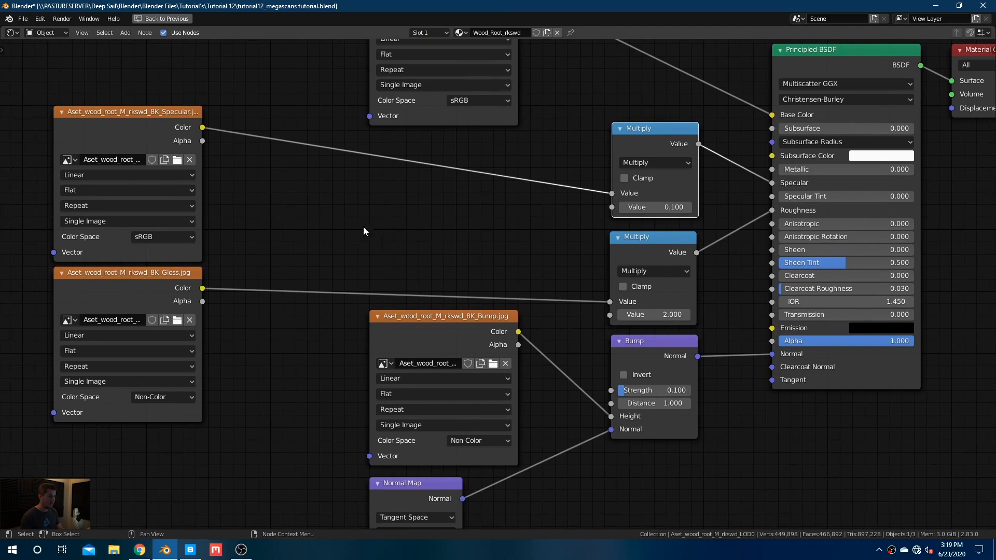
click(167, 235)
click(153, 289)
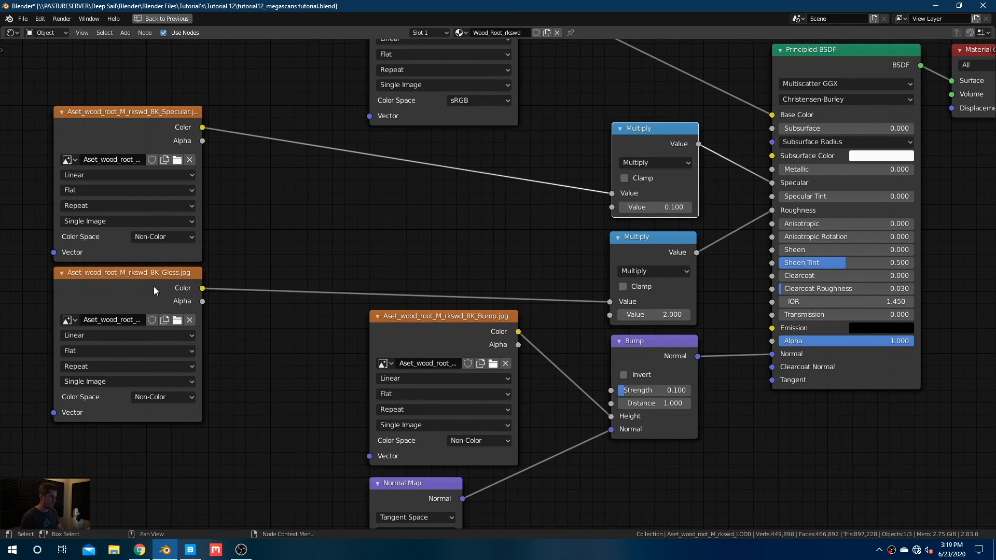
click(154, 113)
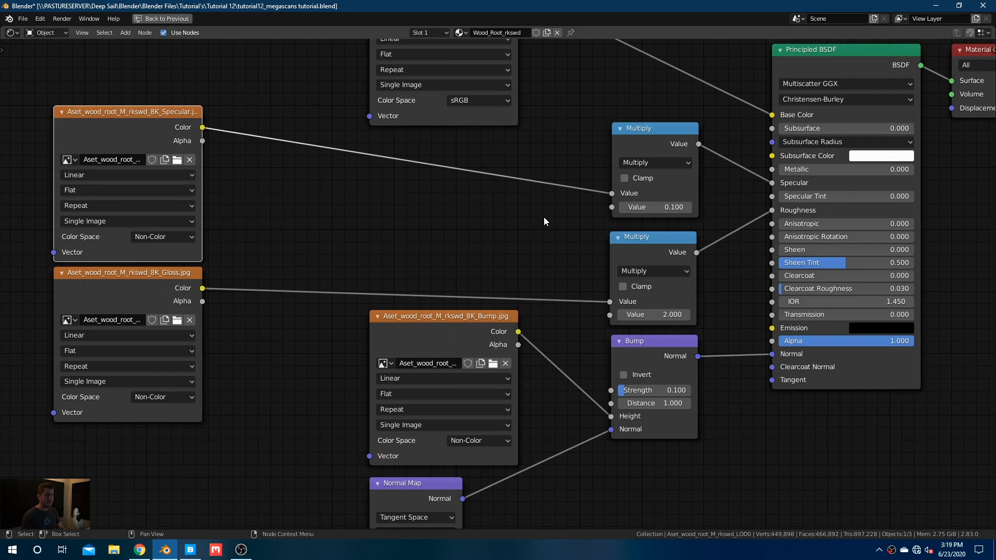
key(ctrl+space)
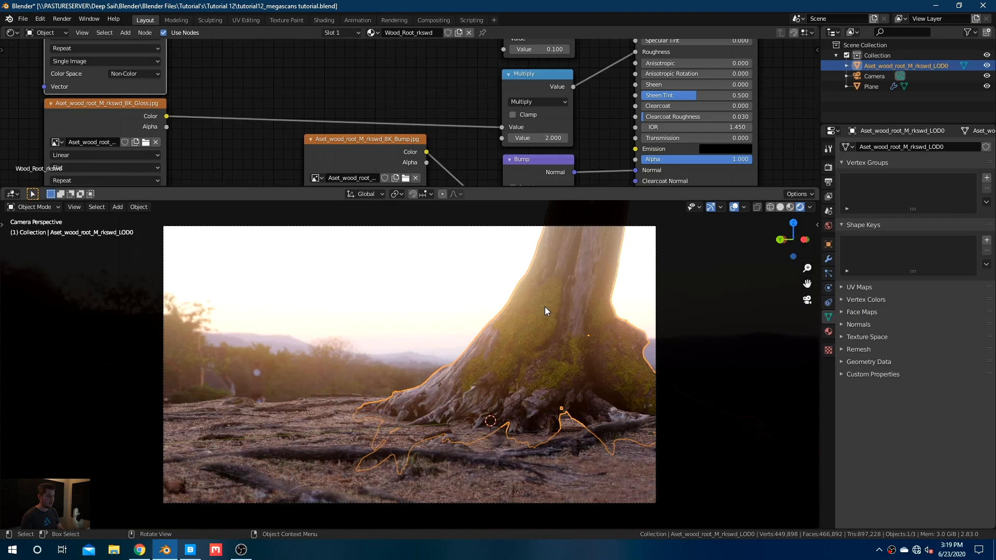
Step: Leave the camera view and examine the stump's bark and moss surface up close
key(KP_0)
scroll(556, 315, down, 5)
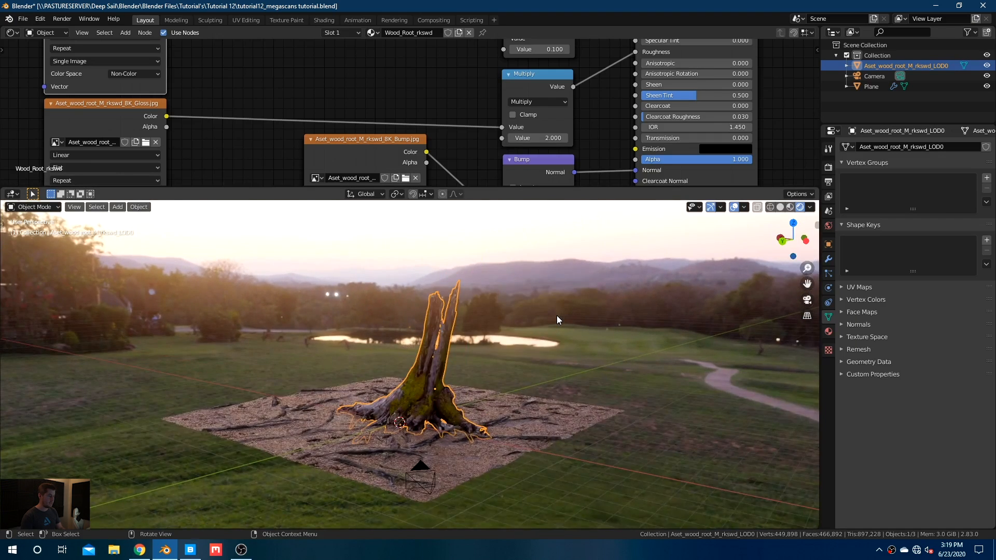
scroll(556, 316, up, 9)
middle_drag(540, 337, 635, 334)
scroll(635, 335, down, 4)
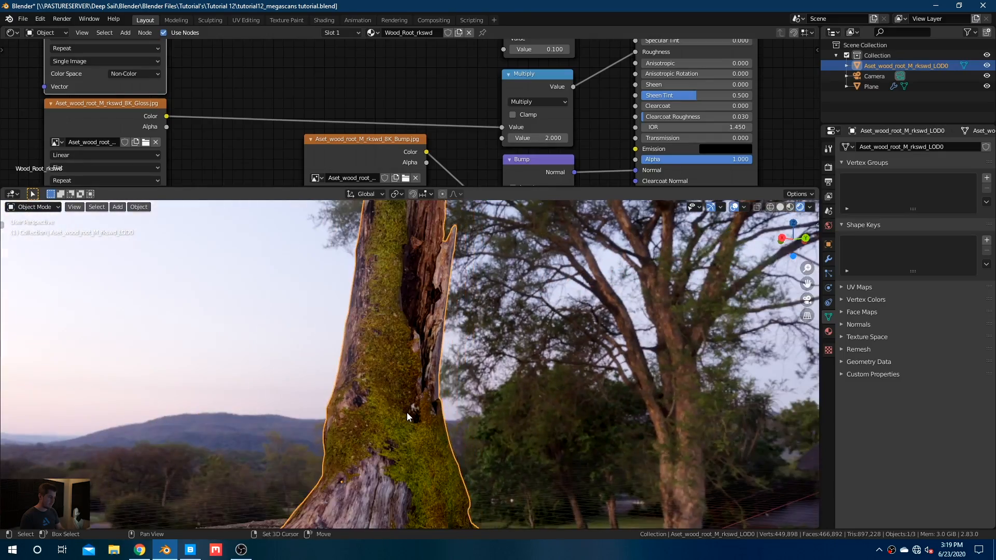
middle_drag(407, 413, 275, 311)
scroll(518, 402, up, 4)
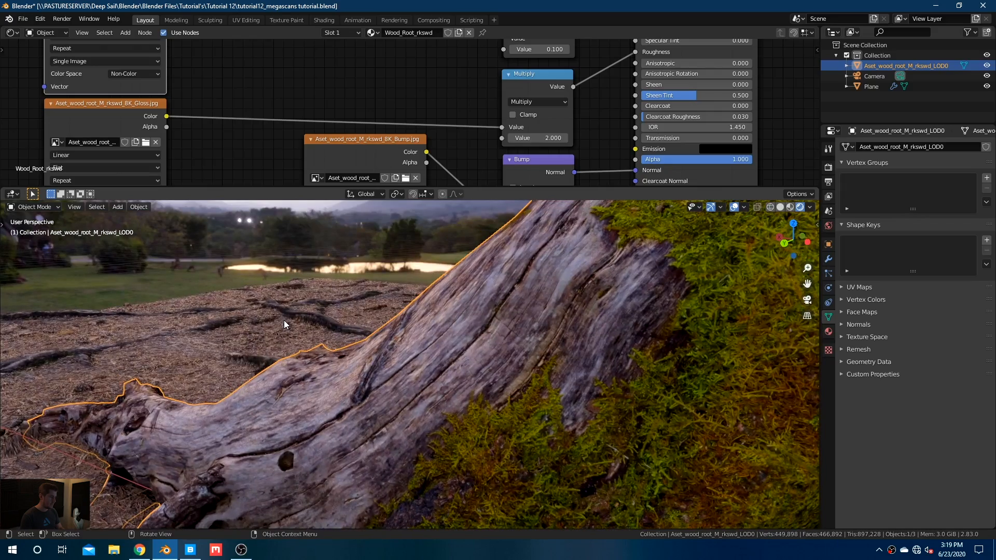
scroll(284, 320, up, 3)
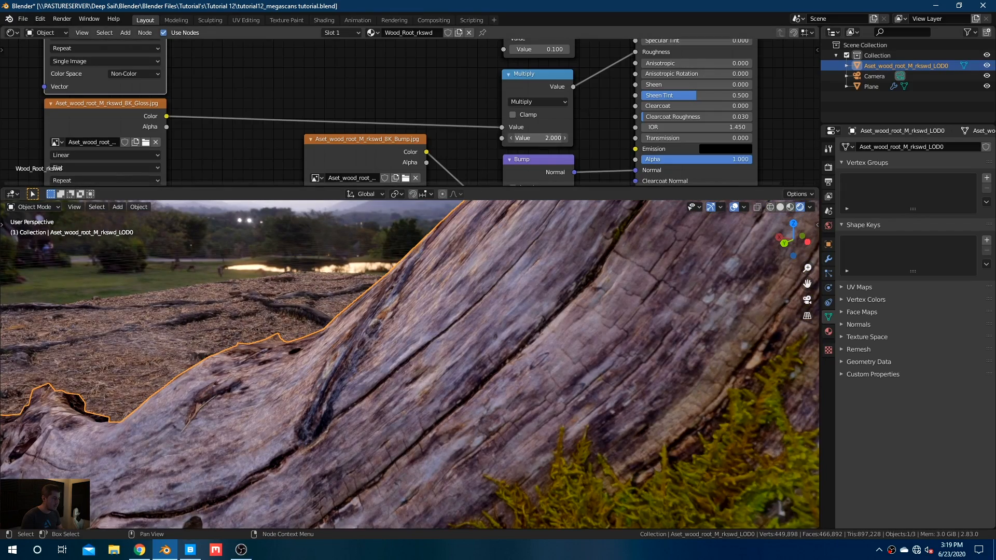
Step: Try a value of -1.500 in the stump material's roughness Multiply node
drag(538, 138, 514, 138)
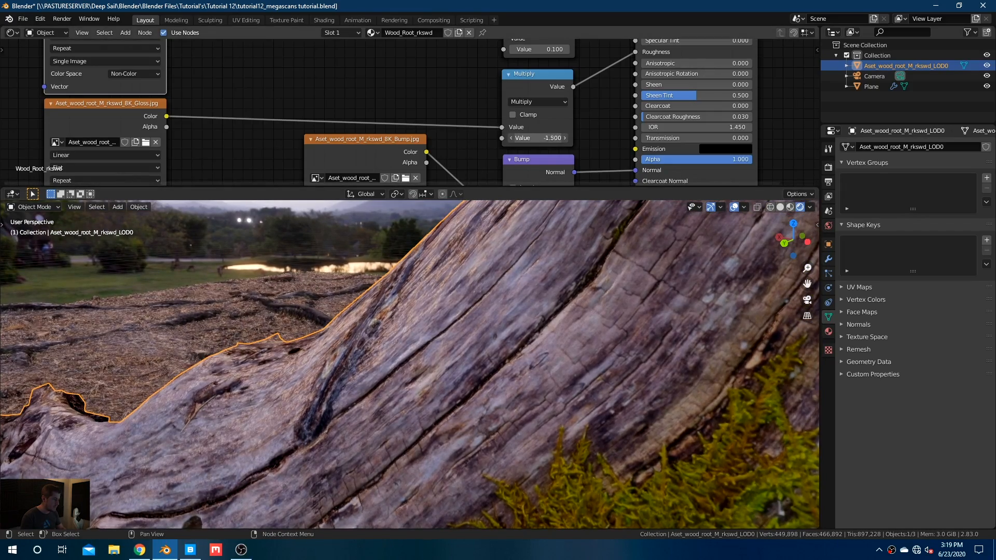
right_click(538, 138)
middle_drag(543, 156, 518, 93)
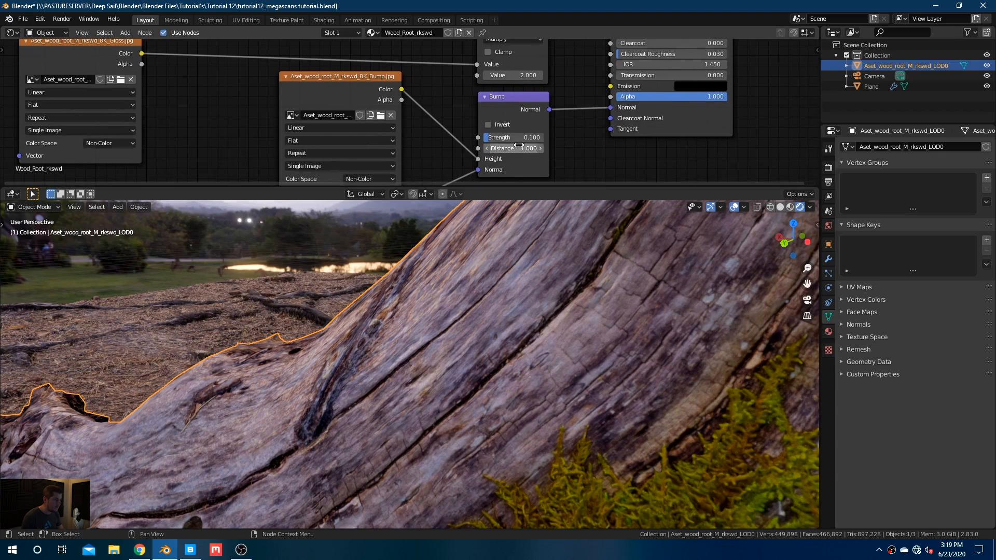
Step: Set the strength of the stump material's Bump node to 0.400
drag(518, 138, 534, 138)
scroll(445, 152, down, 6)
middle_drag(443, 149, 485, 112)
scroll(449, 125, up, 4)
middle_drag(415, 167, 479, 138)
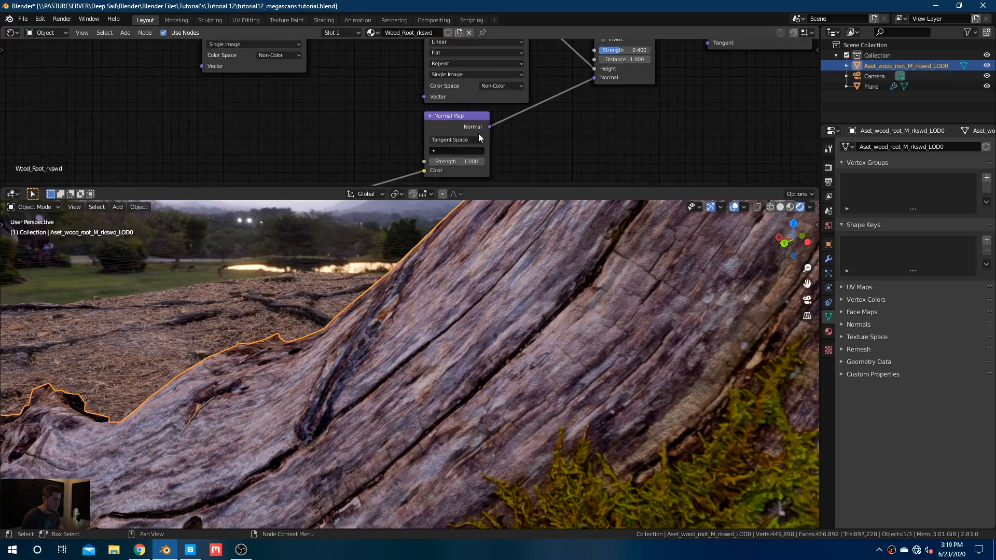
Step: Try a strength of 3.000 in the stump material's Normal Map node
double_click(471, 161)
text(3)
key(Return)
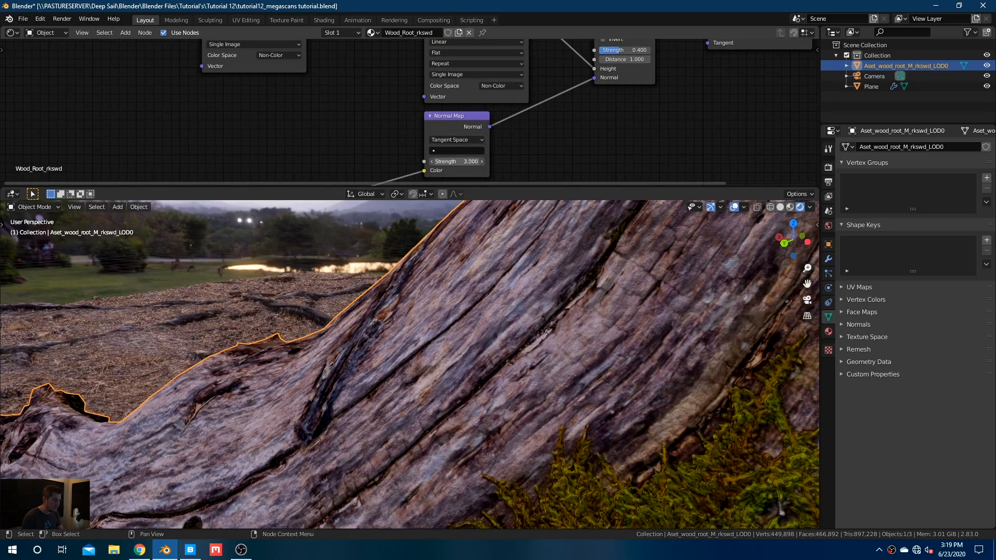
Step: Set the stump material's Normal Map strength to 2.500 and check the stump's bark and moss
double_click(470, 161)
text(2.5)
key(Return)
scroll(499, 369, down, 4)
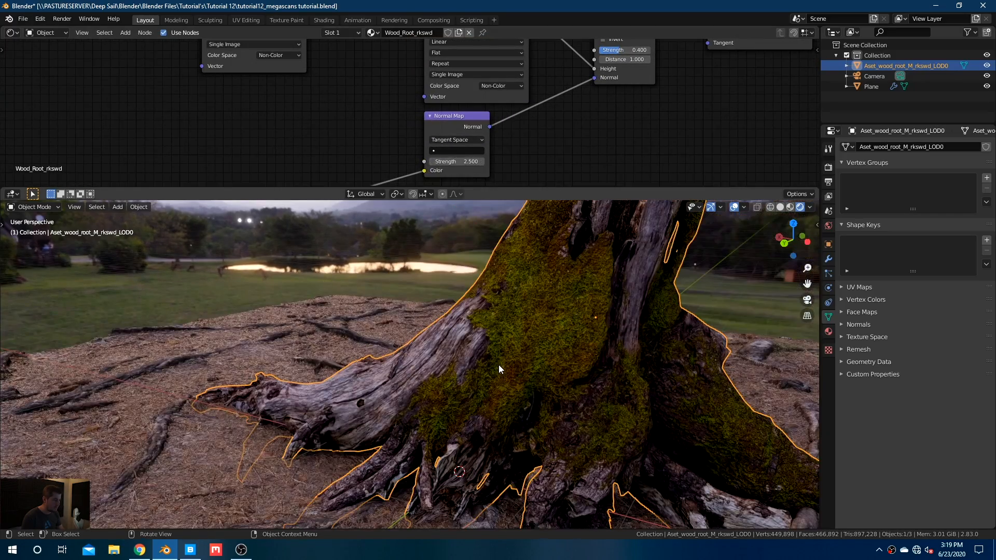
middle_drag(500, 369, 476, 356)
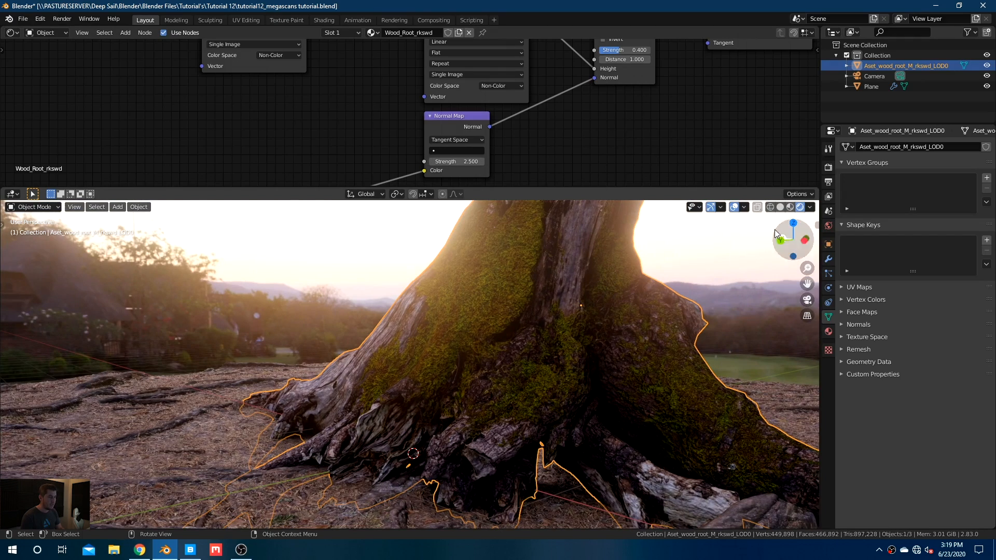
Step: Show the scene in solid shading and examine the stump's geometry in Object Mode and Edit Mode
click(780, 207)
scroll(515, 366, down, 3)
mouse_move(515, 366)
middle_down()
mouse_move(481, 378)
mouse_move(520, 381)
mouse_move(484, 378)
mouse_move(493, 387)
mouse_move(451, 394)
middle_up()
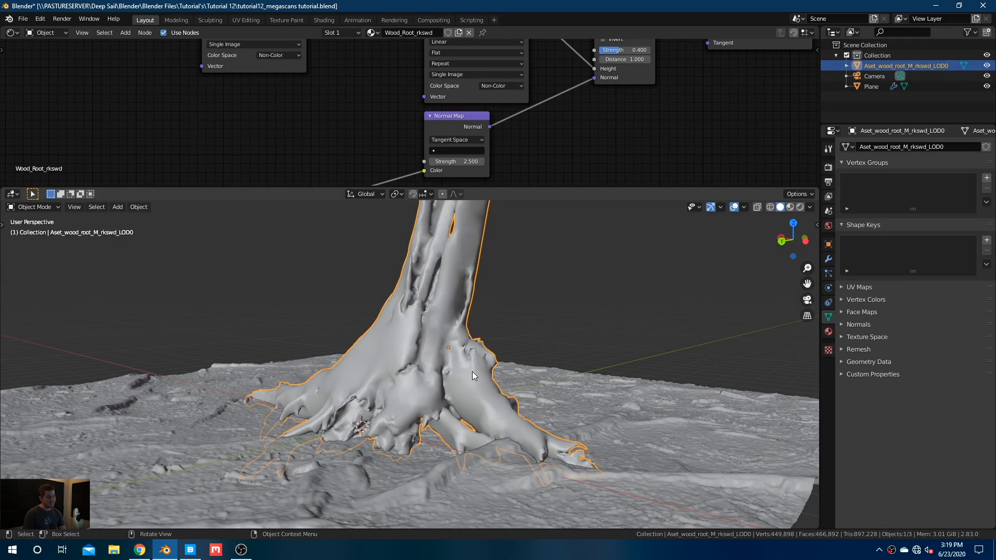
mouse_move(470, 382)
middle_down()
mouse_move(493, 415)
mouse_move(475, 396)
middle_up()
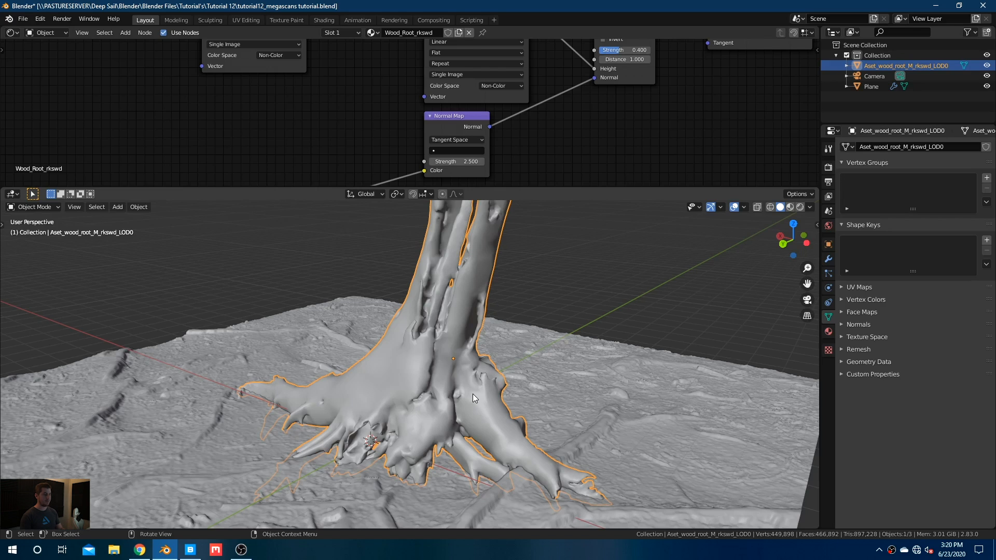
middle_drag(507, 383, 502, 426)
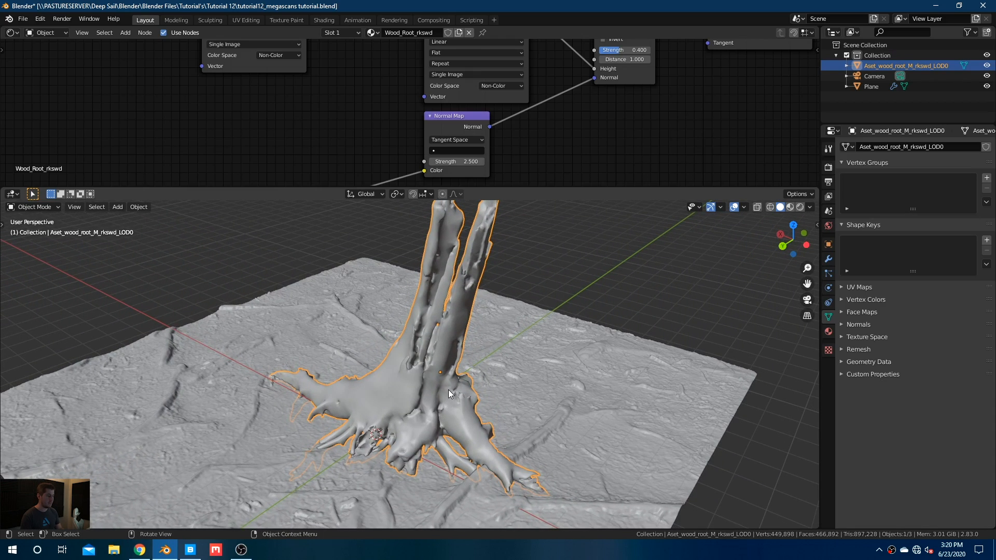
key(Tab)
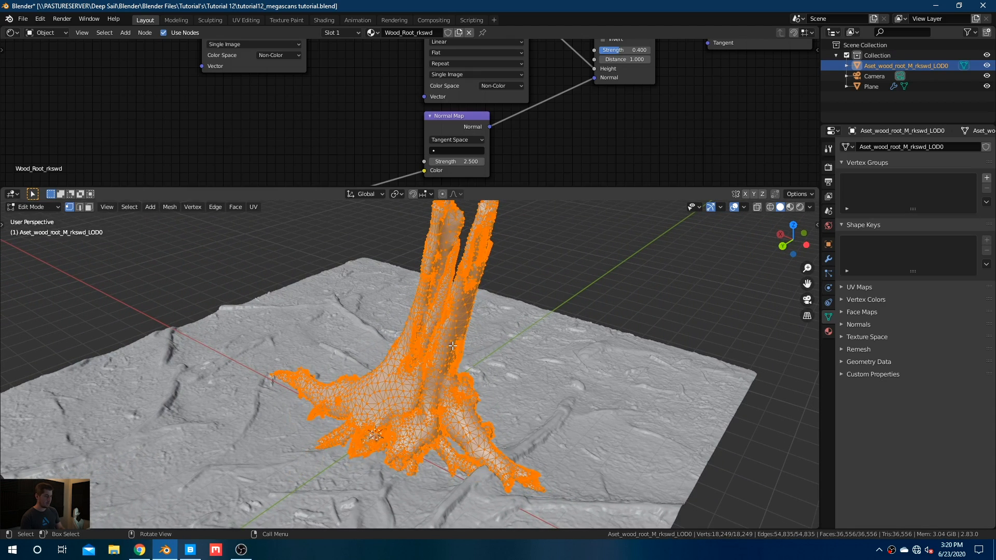
key(Tab)
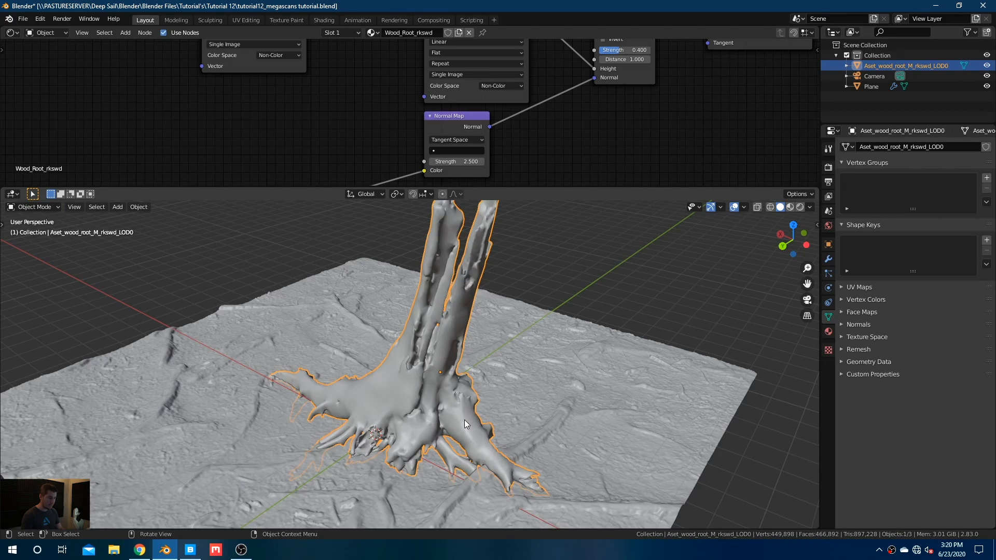
Step: Set the mean crease of all the stump's edges to 0.30 in Edit Mode, then return to Object Mode
key(Tab)
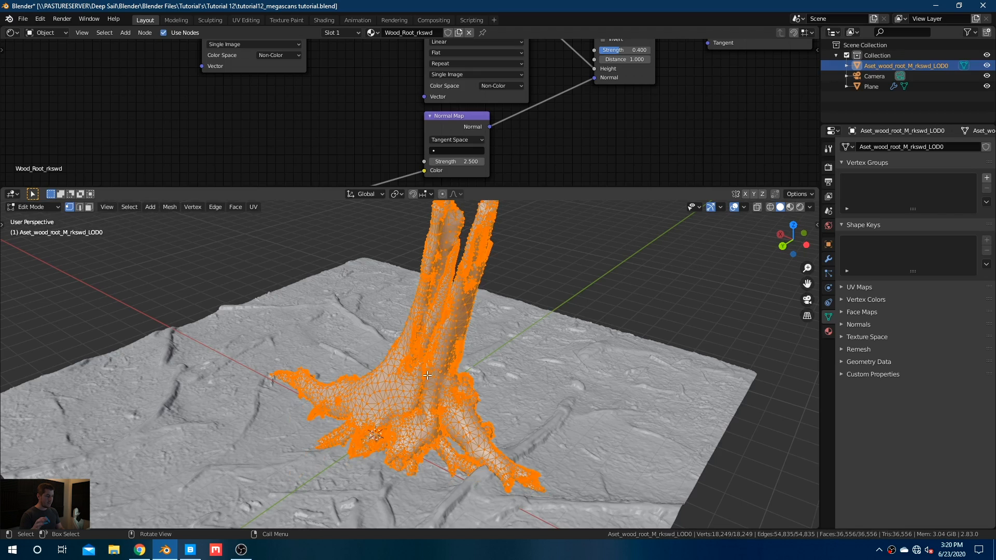
key(n)
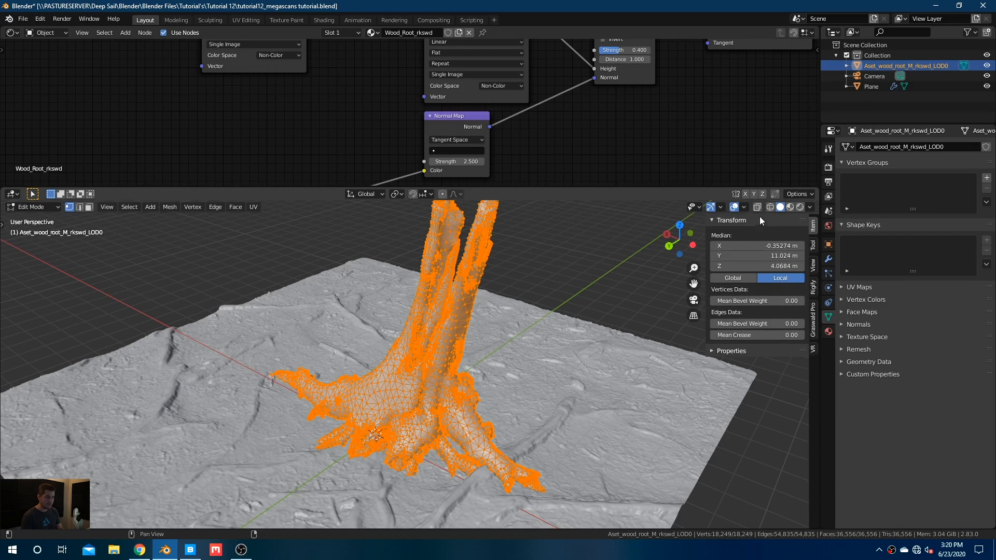
click(751, 336)
text(0.3)
key(Return)
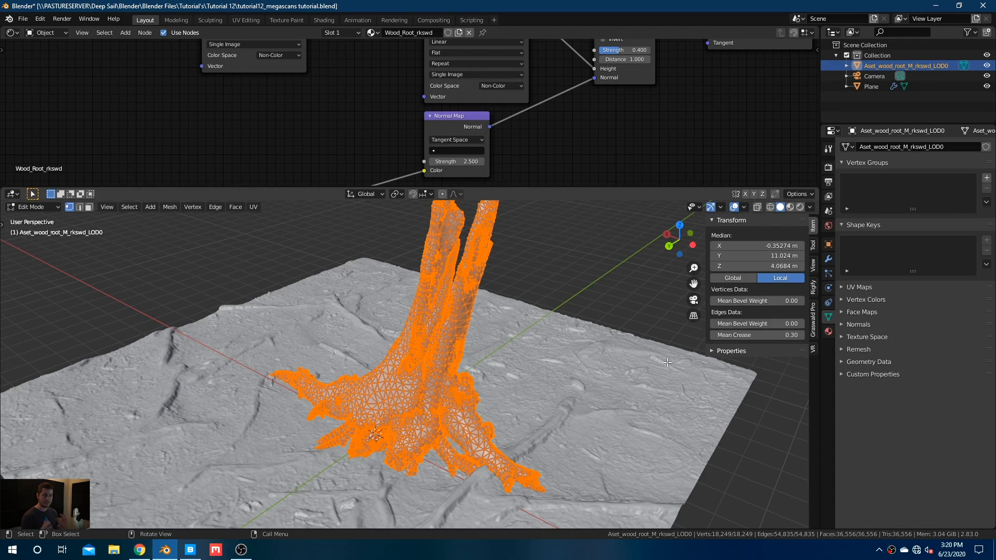
scroll(506, 410, up, 5)
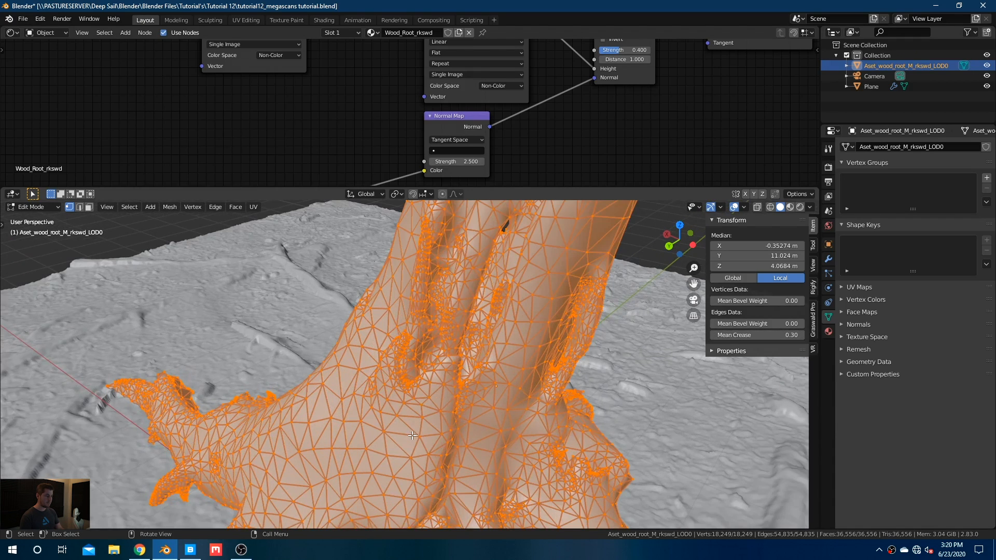
scroll(368, 423, up, 2)
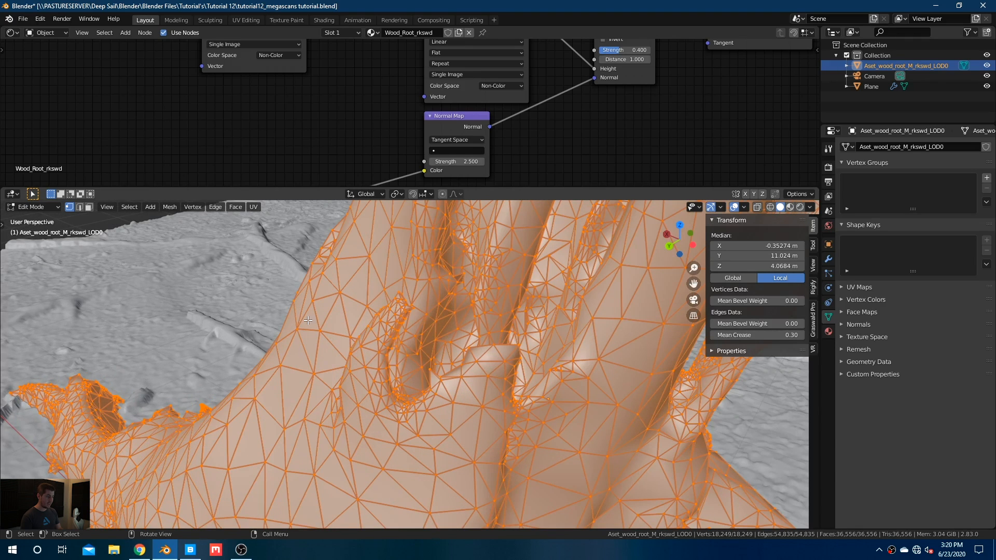
key(Tab)
Step: Add a Subdivision Surface modifier to the stump
scroll(490, 402, down, 5)
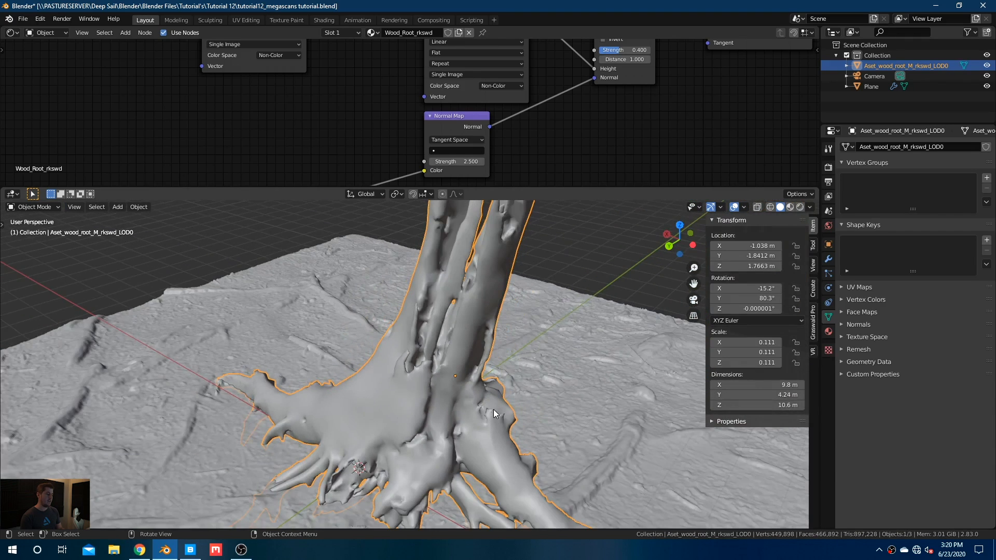
middle_drag(494, 409, 490, 387)
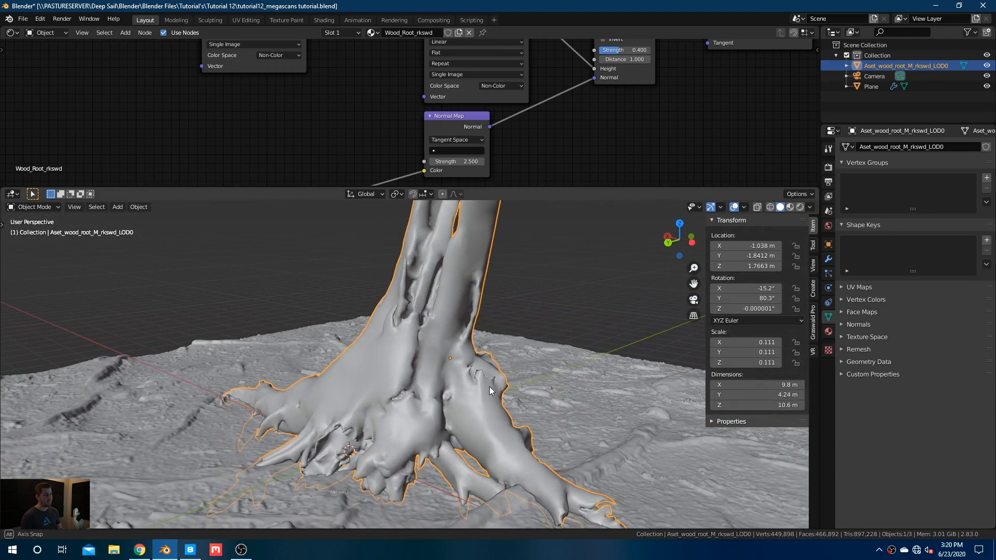
click(828, 259)
click(872, 146)
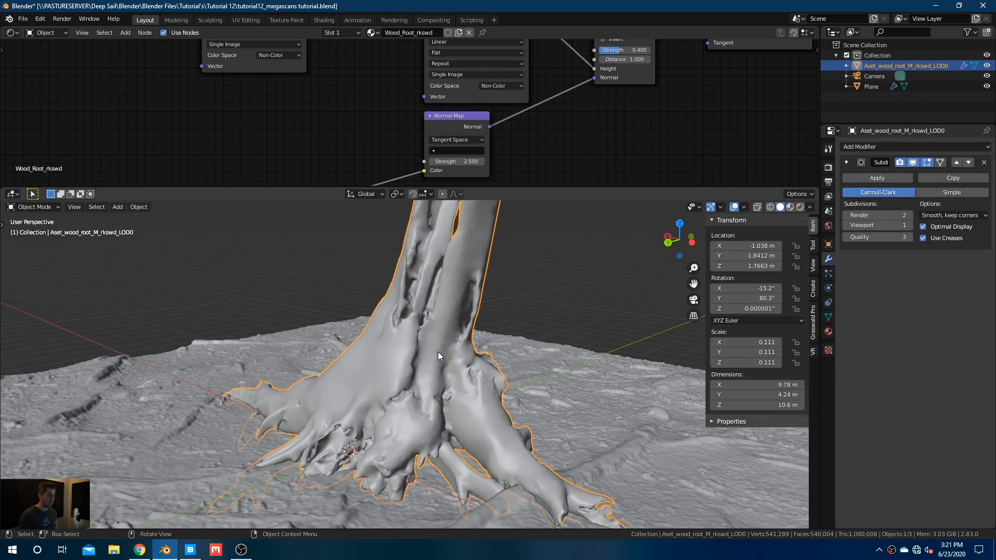
Step: Compare the stump with the subdivision's viewport display off and on, then set its viewport level to 2
click(912, 162)
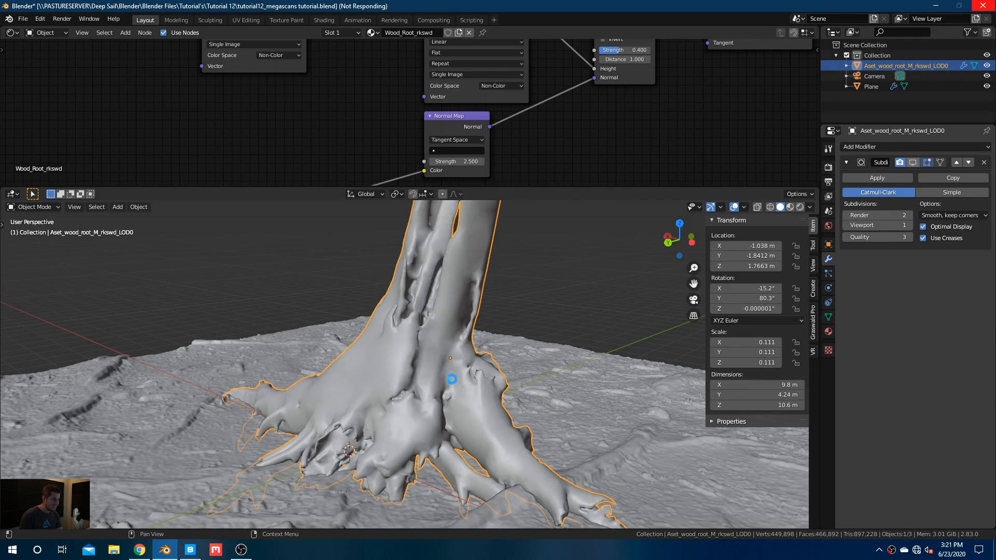
scroll(450, 425, up, 5)
scroll(459, 416, down, 2)
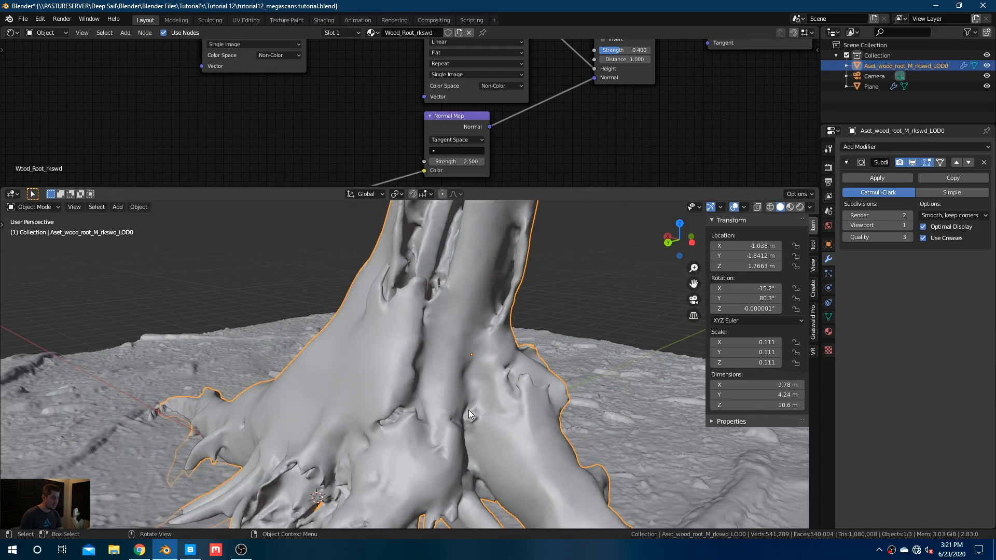
middle_drag(469, 410, 483, 412)
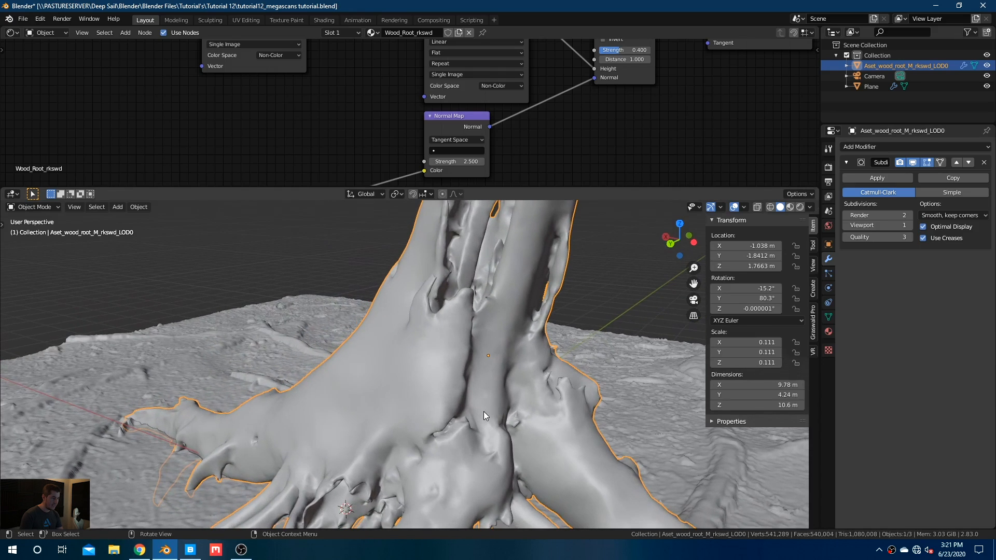
click(908, 224)
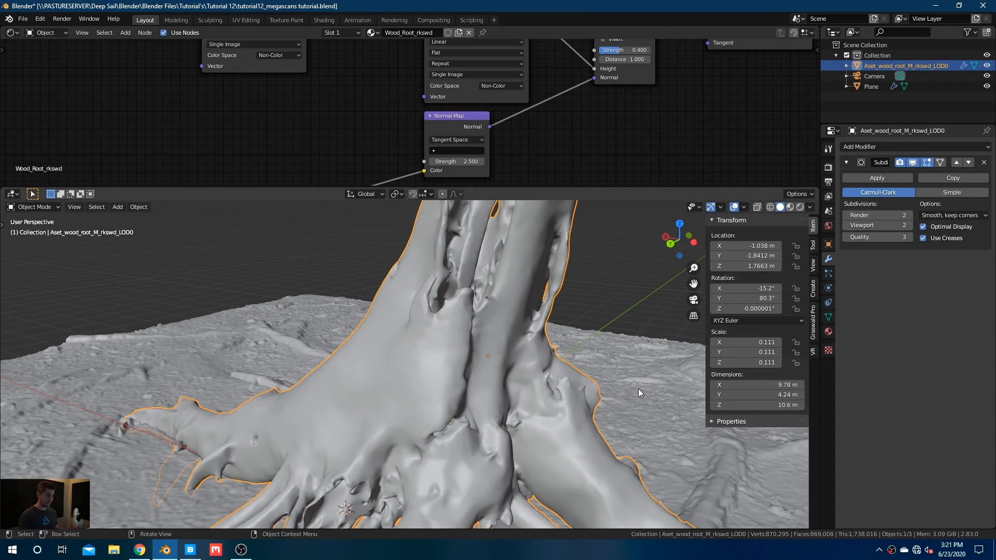
middle_drag(485, 416, 462, 395)
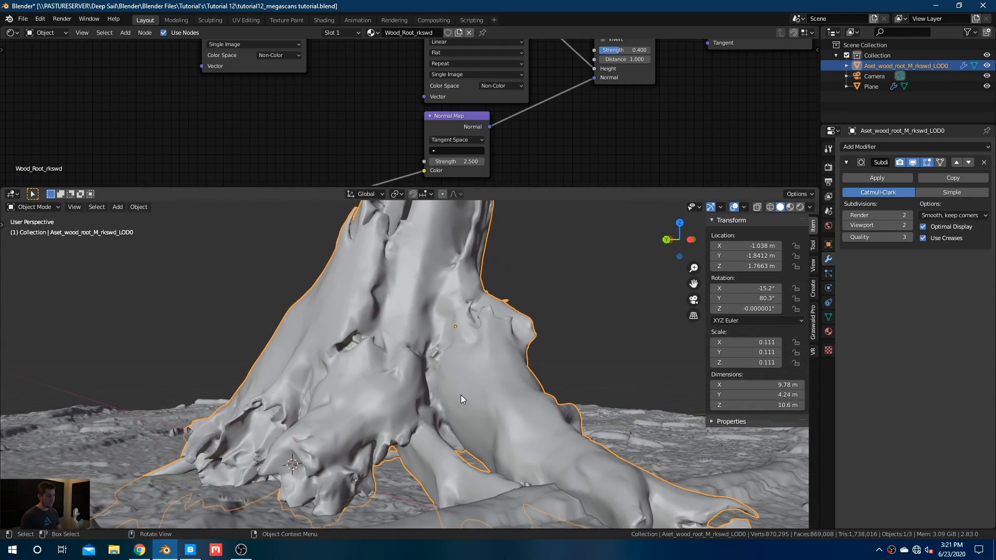
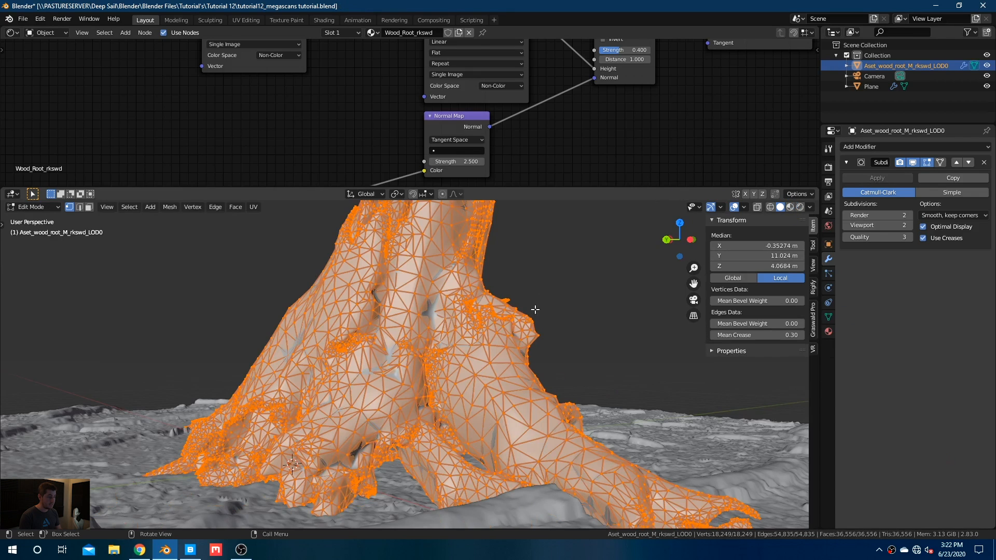
Step: Turn off the stump subdivision's viewport display and deselect all objects in Object Mode
click(913, 163)
key(Tab)
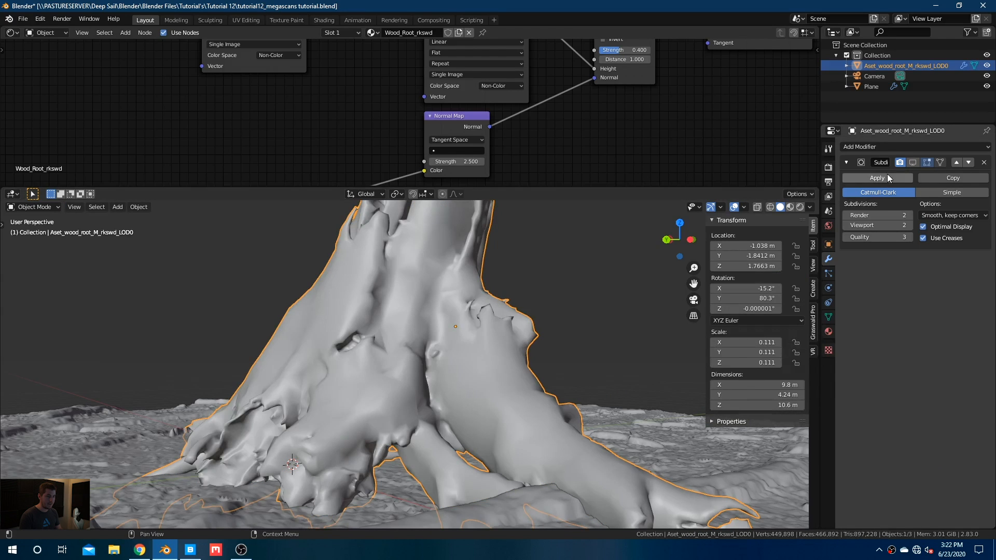
scroll(428, 344, down, 6)
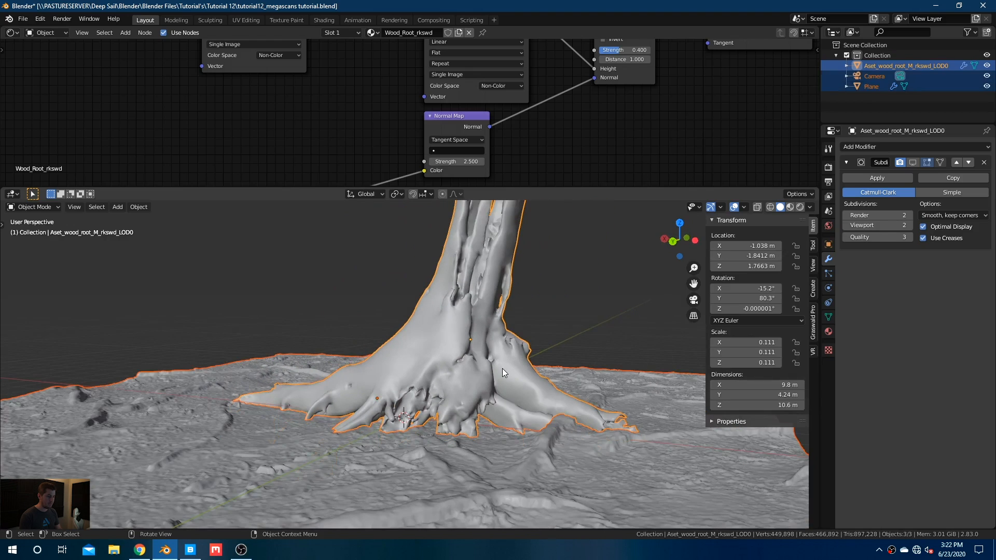
key(alt+a)
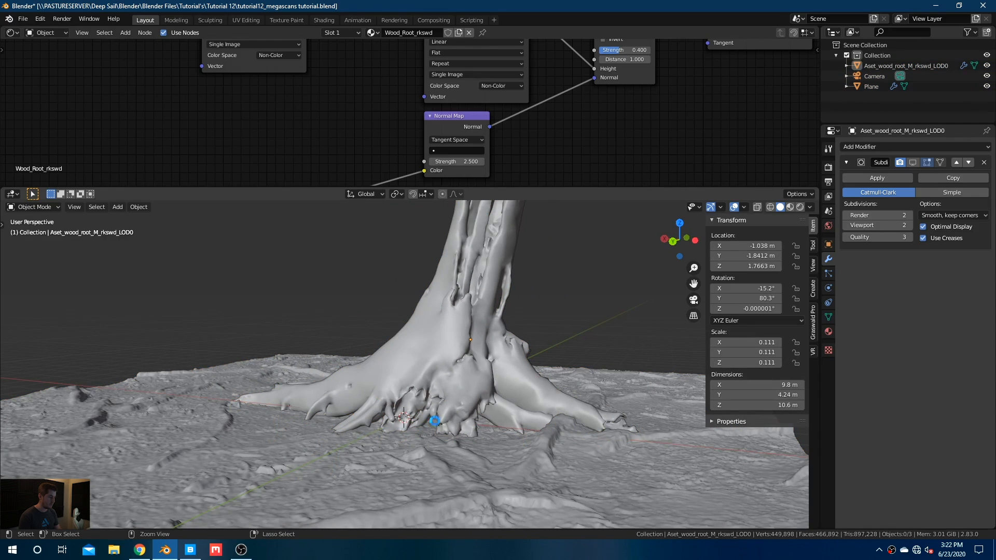
Step: Switch to Quixel Bridge and select the Ribbon Grass plant among the free assets
click(190, 550)
scroll(469, 347, down, 5)
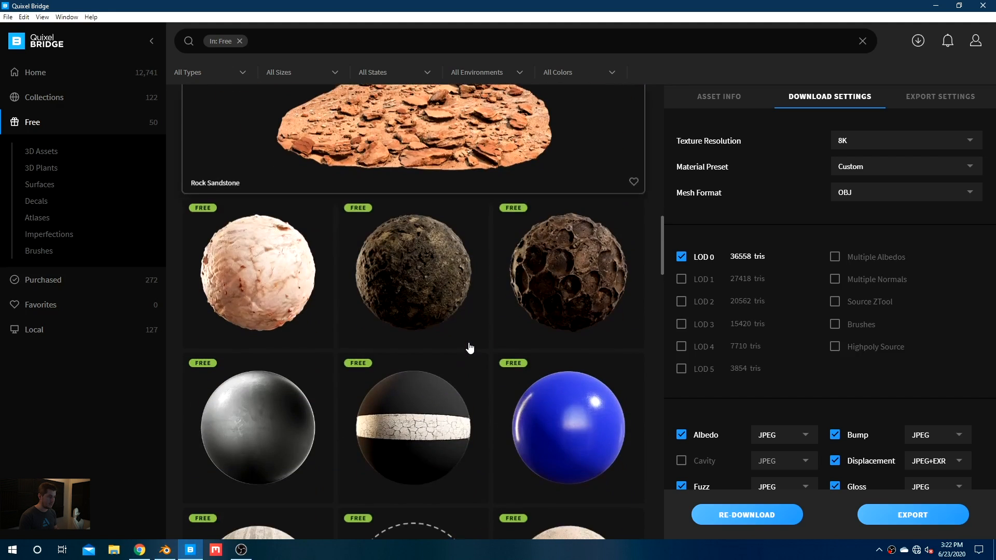
scroll(470, 348, down, 10)
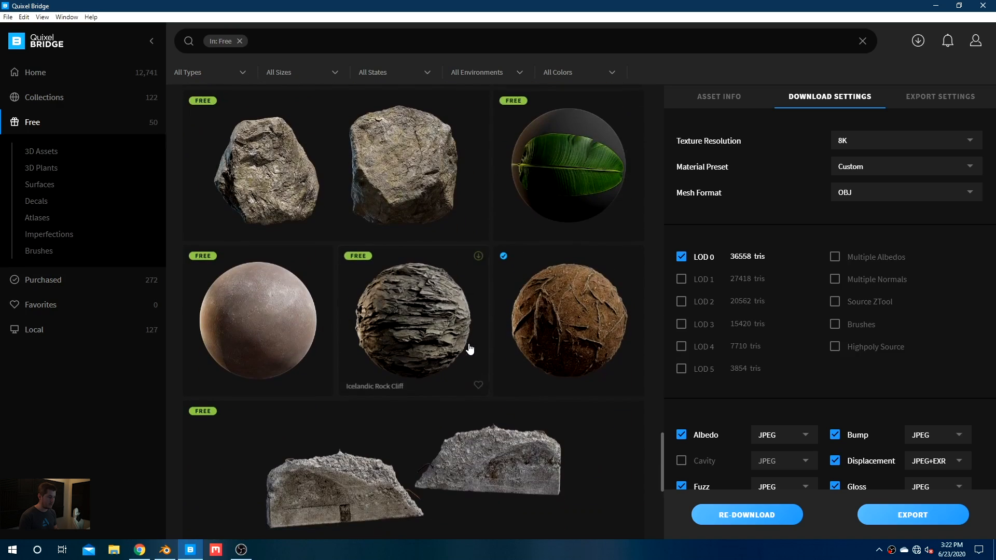
scroll(470, 349, down, 2)
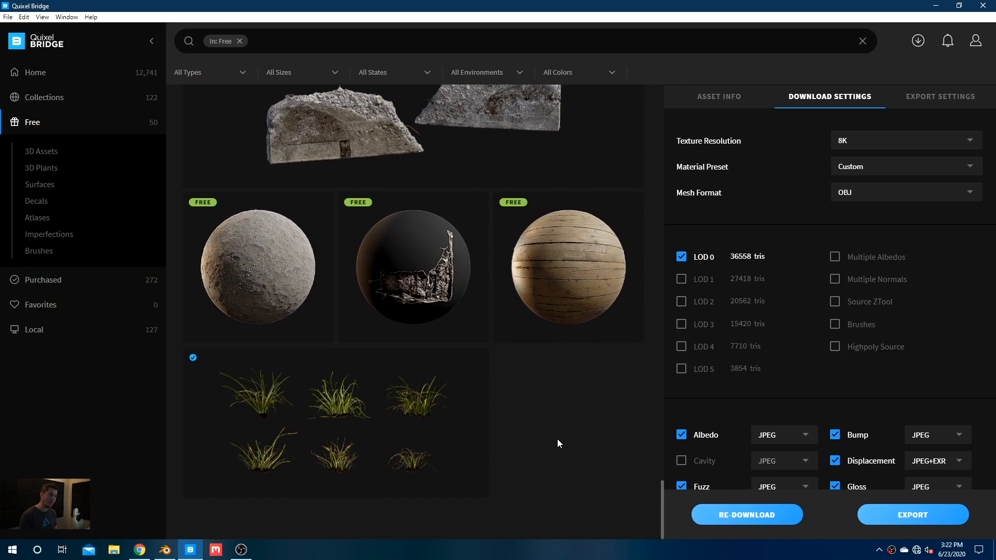
click(389, 425)
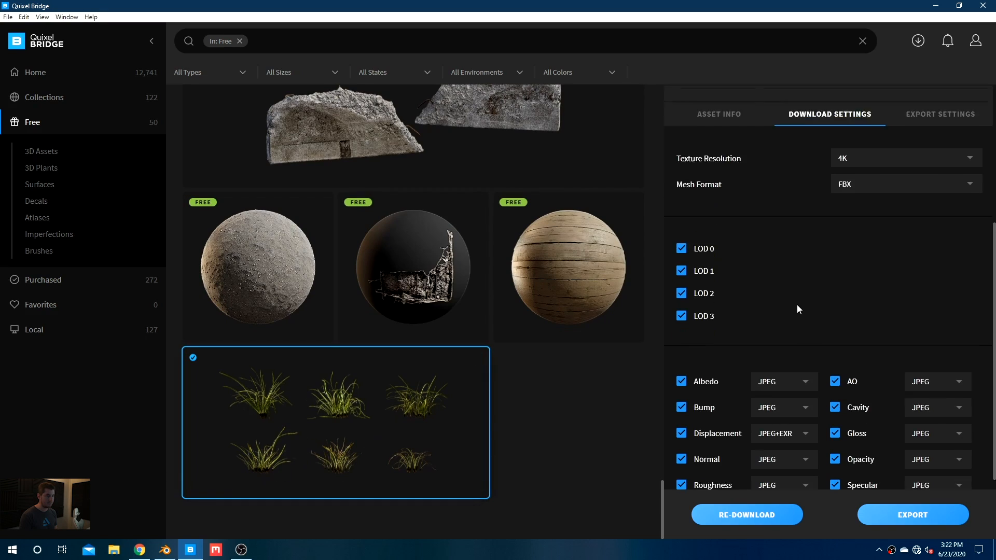
Step: Review the Ribbon Grass download settings, including 4K textures and FBX format, and export the asset to Blender
scroll(797, 304, up, 5)
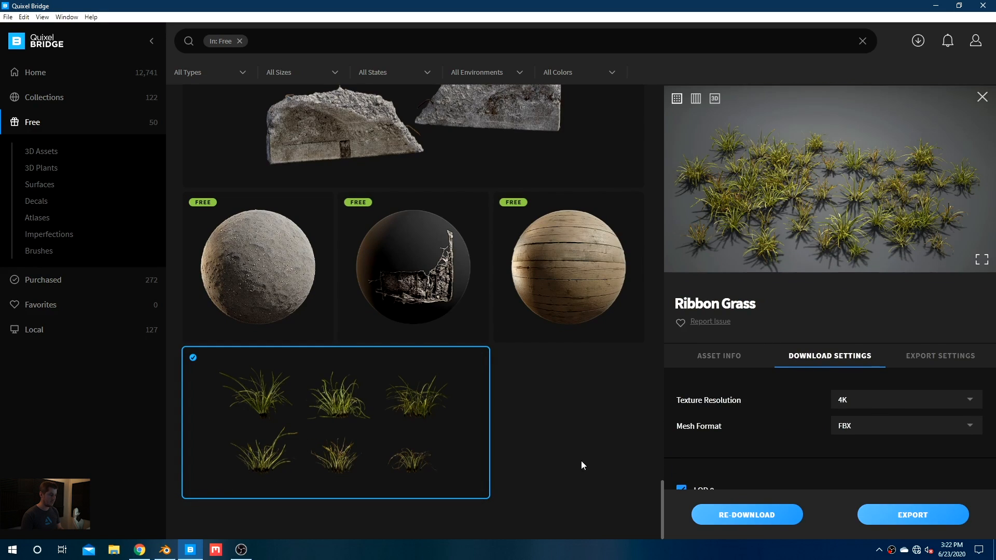
scroll(851, 373, down, 3)
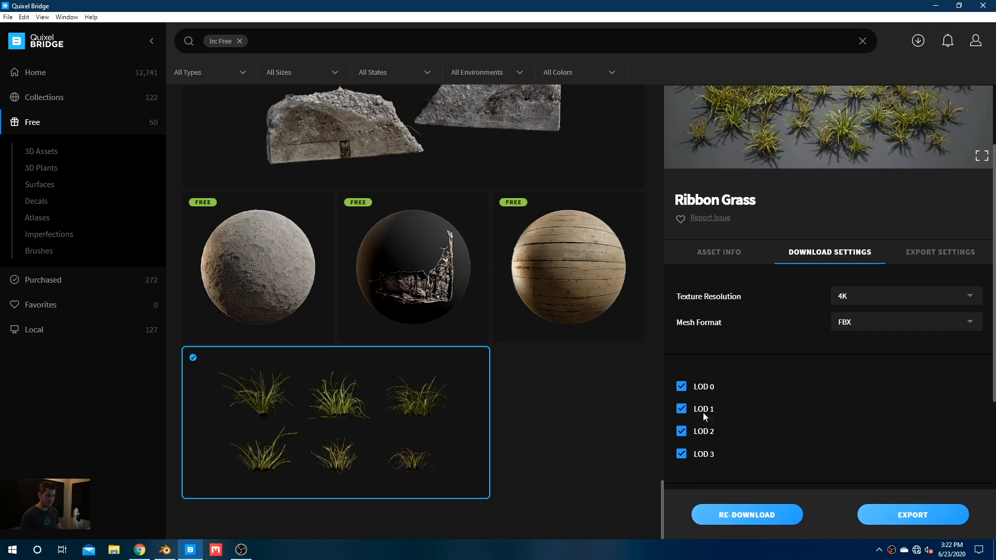
scroll(789, 394, up, 2)
scroll(789, 397, down, 5)
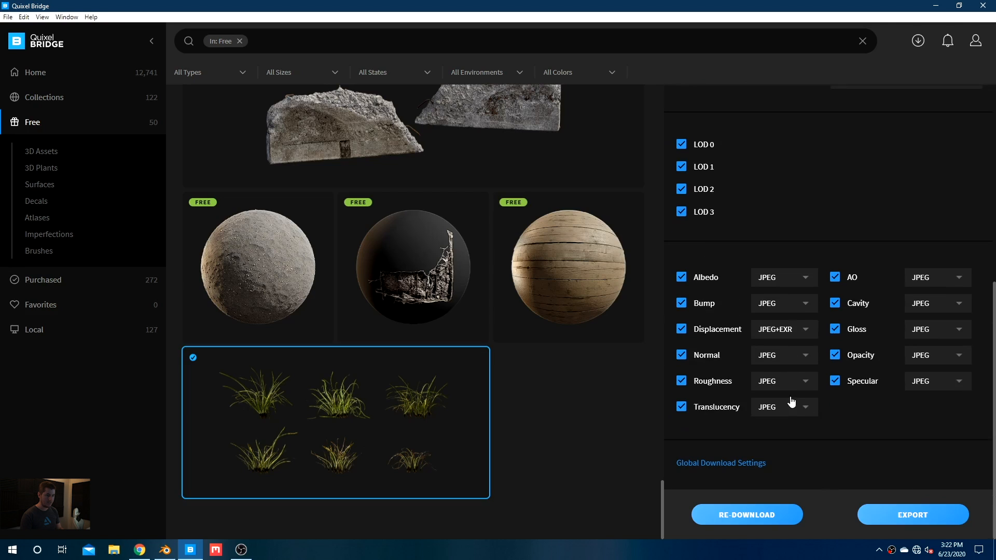
scroll(849, 401, up, 5)
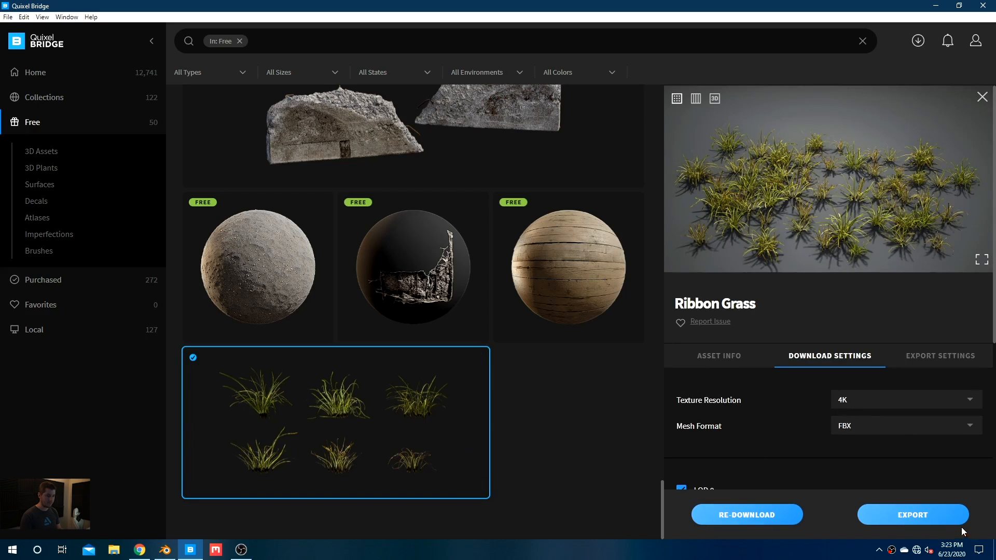
click(935, 520)
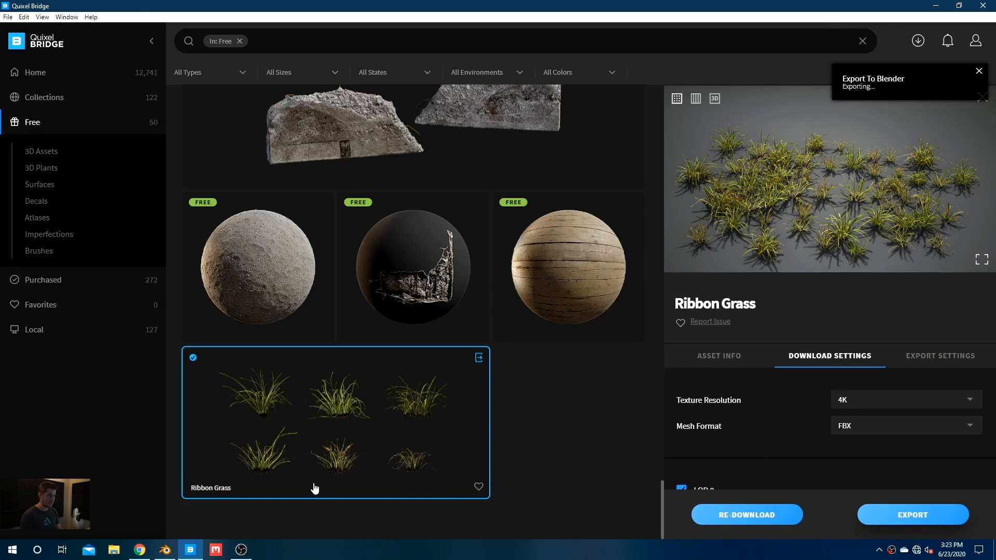
Step: Switch to Blender, locate the imported grass beneath the stump, and hide the stump to expose it
click(164, 550)
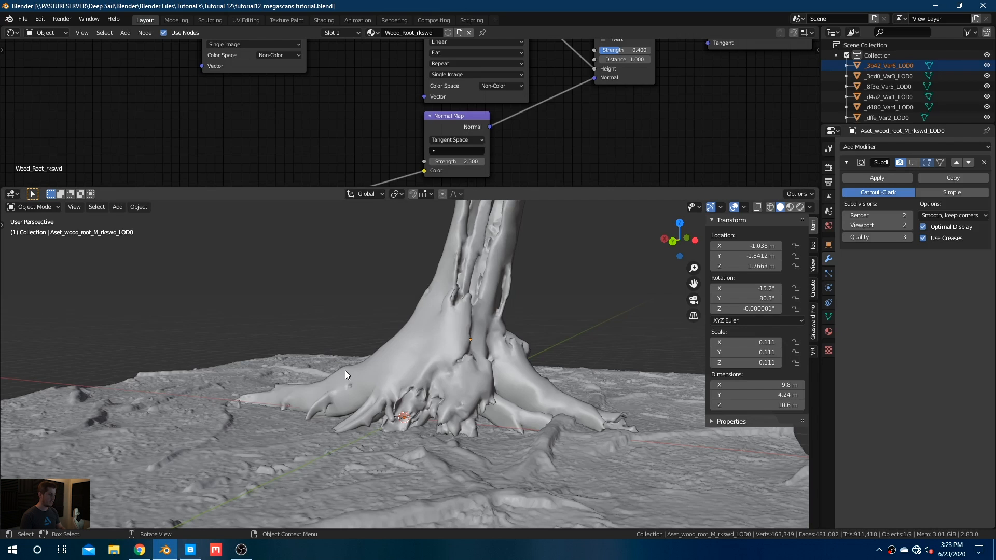
middle_drag(490, 354, 478, 360)
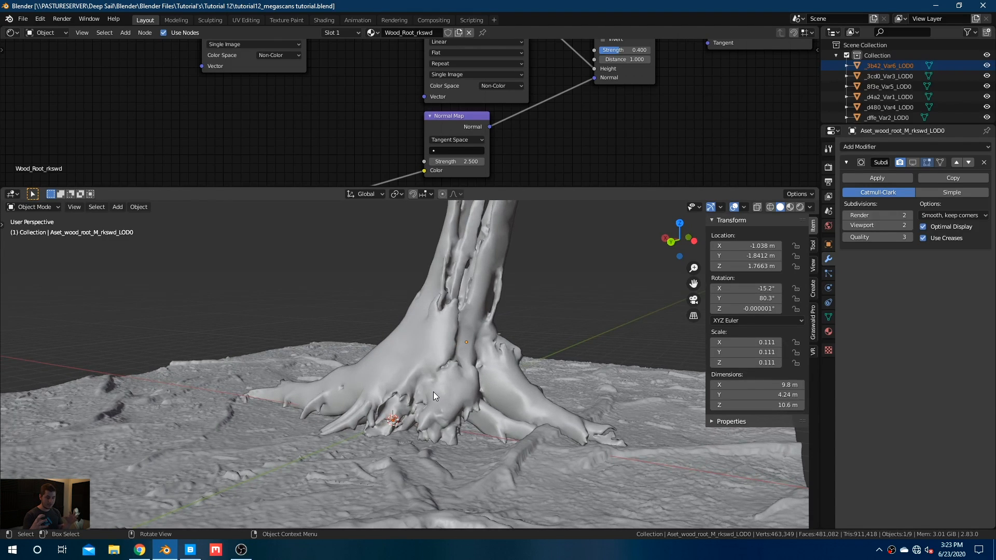
key(KP_Decimal)
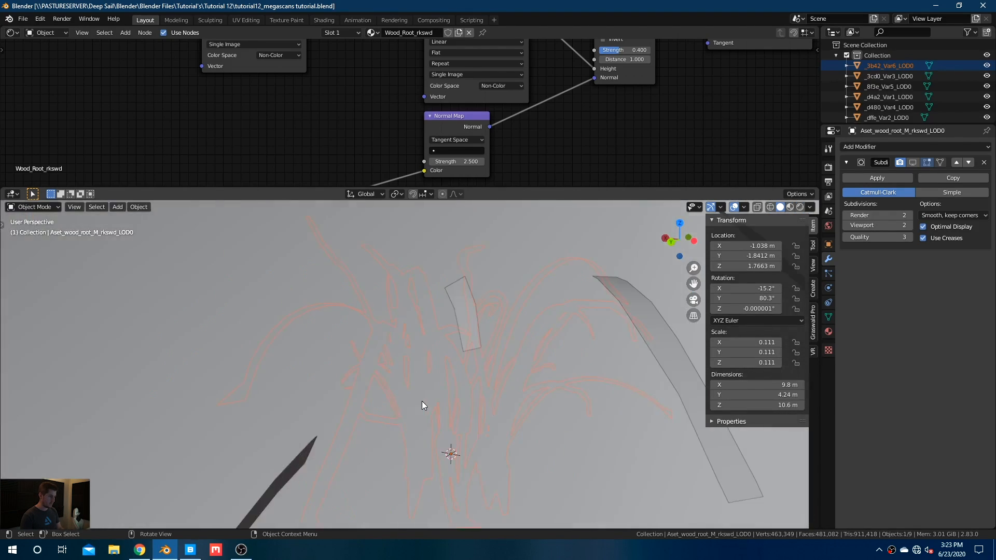
mouse_move(421, 401)
middle_down()
mouse_move(381, 388)
mouse_move(403, 375)
mouse_move(437, 392)
middle_up()
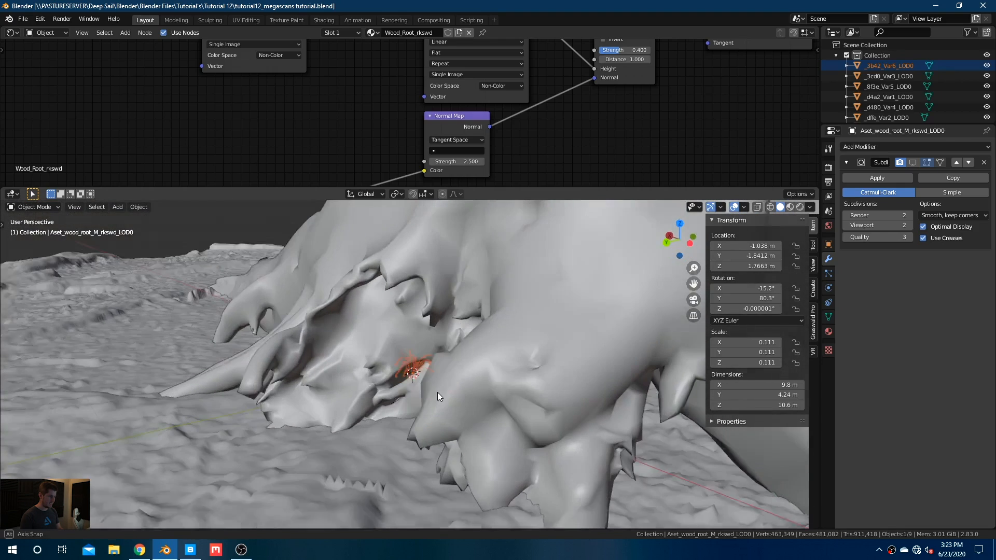
click(469, 268)
key(Delete)
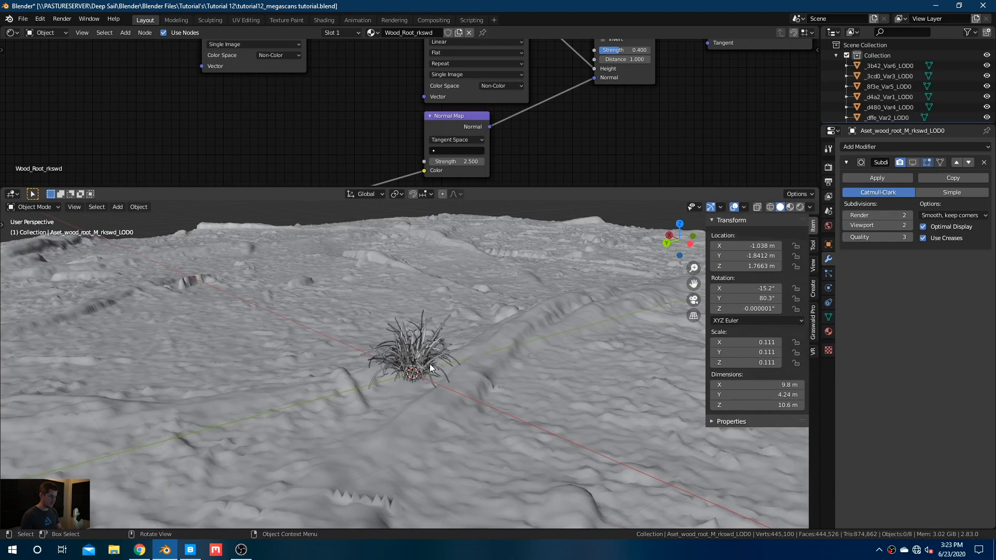
Step: Select all six imported grass variants and move them about 0.6 m down along Z, below the ground
scroll(431, 368, up, 3)
click(894, 68)
scroll(896, 75, down, 2)
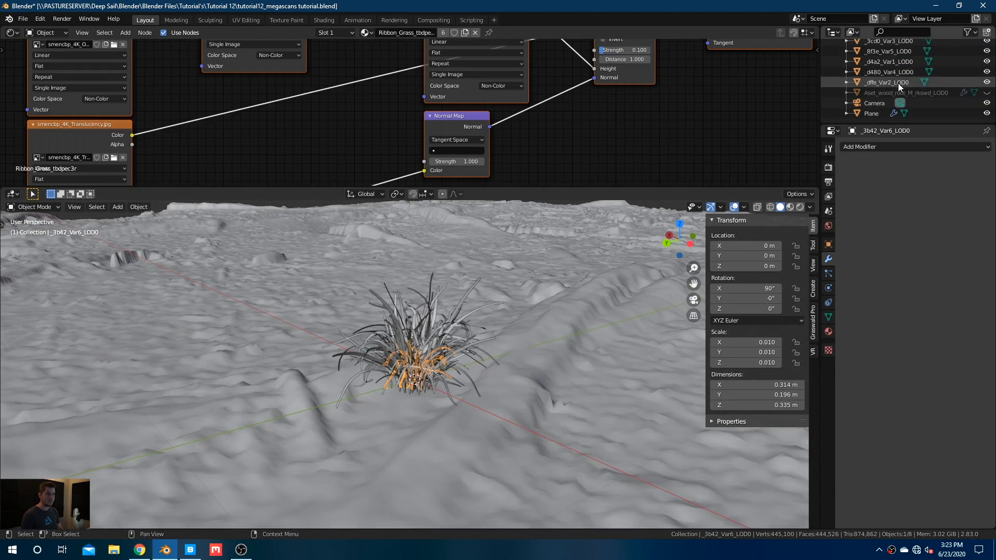
shift+click(898, 83)
scroll(903, 72, up, 2)
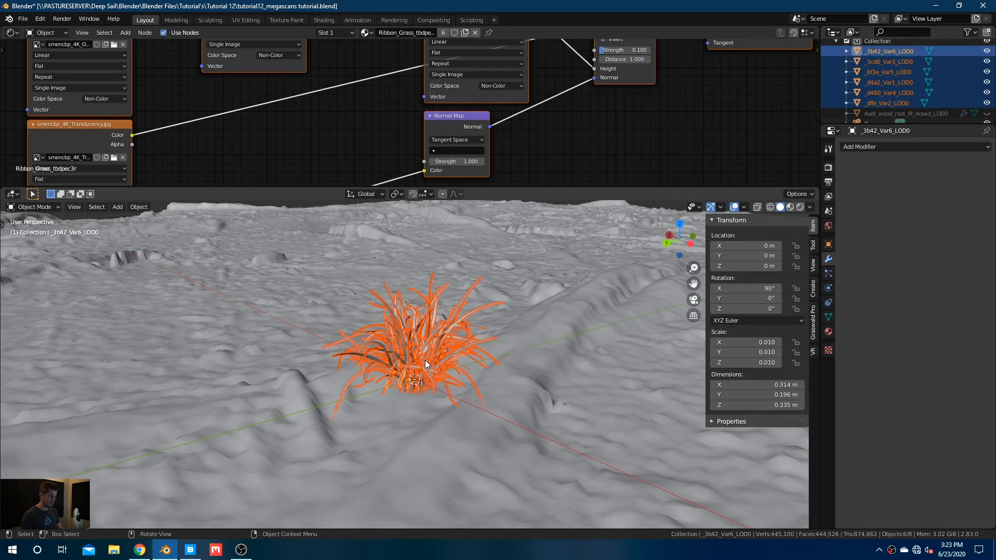
key(KP_1)
key(g)
key(z)
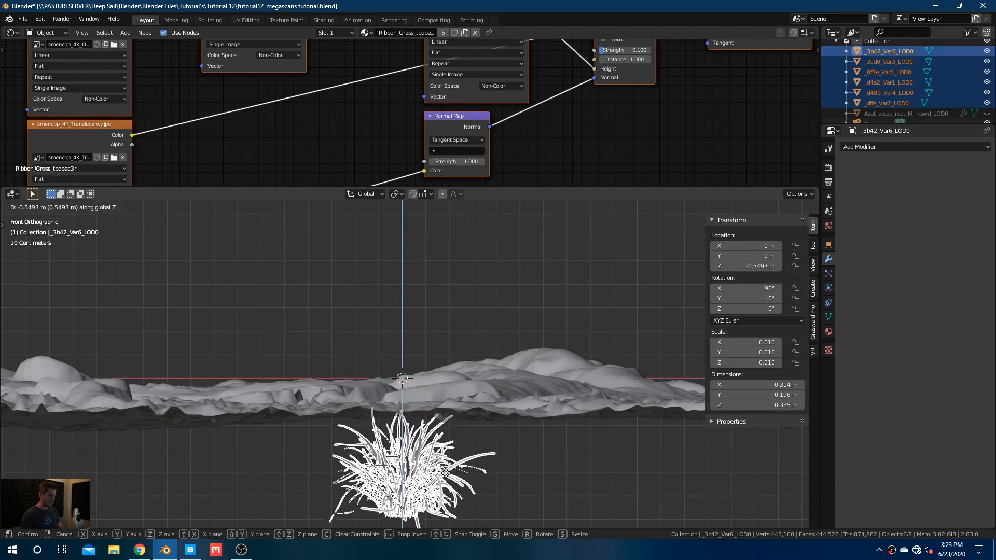
click(443, 484)
shift+middle_drag(443, 483, 462, 386)
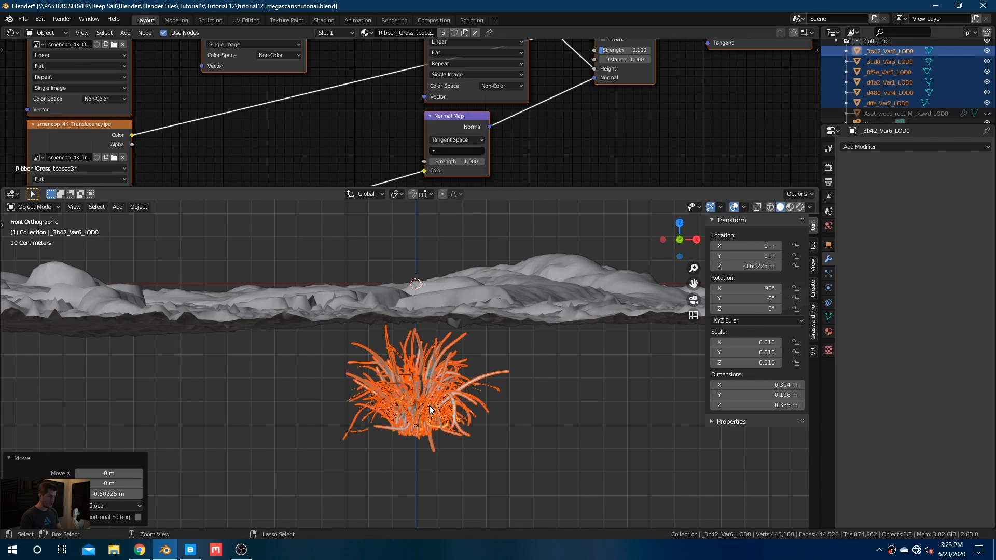
Step: Create a new collection from the six selected grass variants
key(ctrl+g)
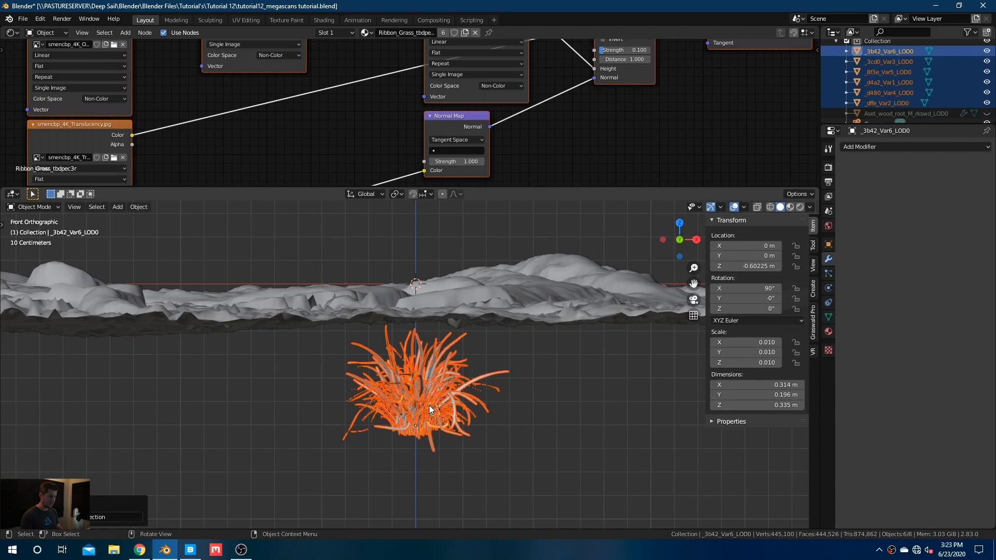
click(116, 518)
key(Return)
Step: Unhide the stump and clear the object selection
middle_drag(419, 397, 494, 408)
click(494, 397)
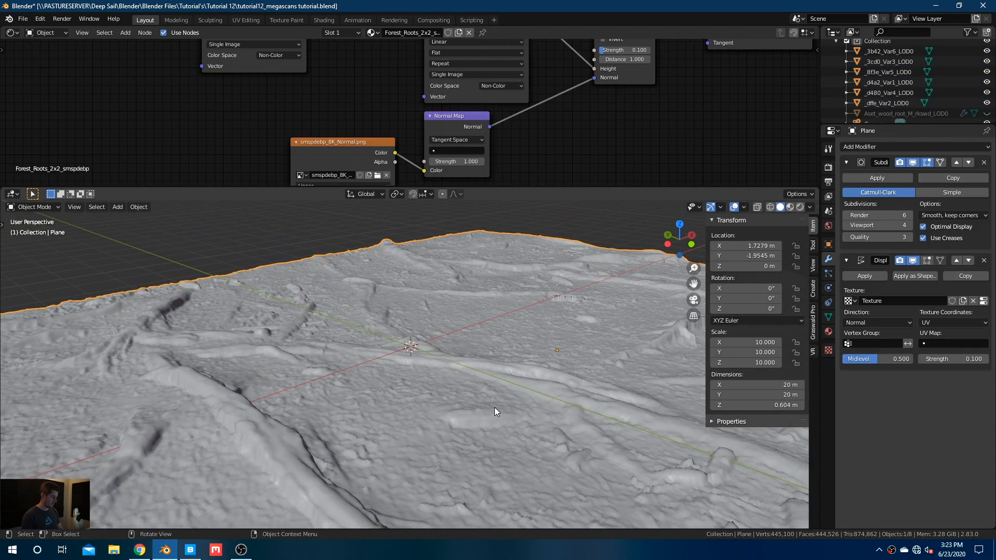
key(alt+h)
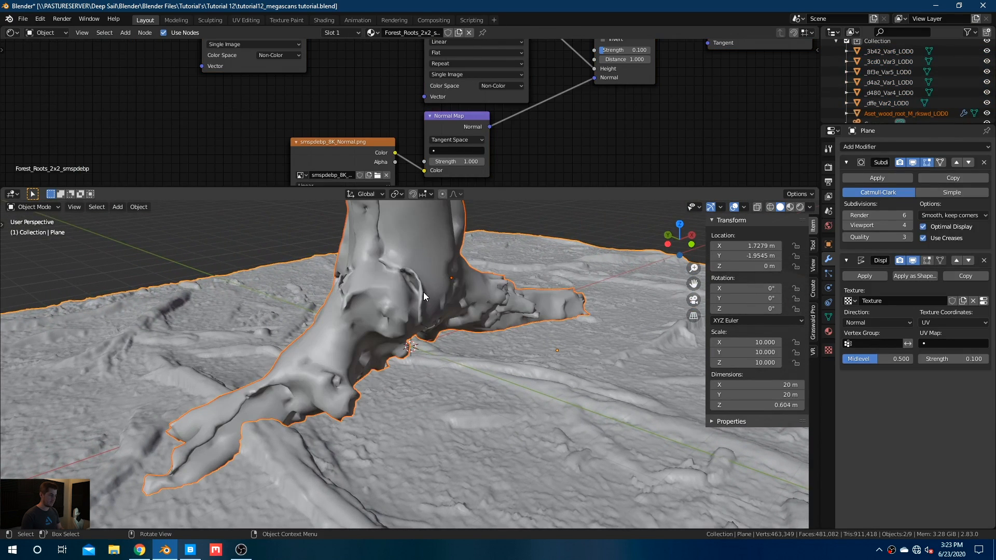
middle_drag(406, 297, 441, 290)
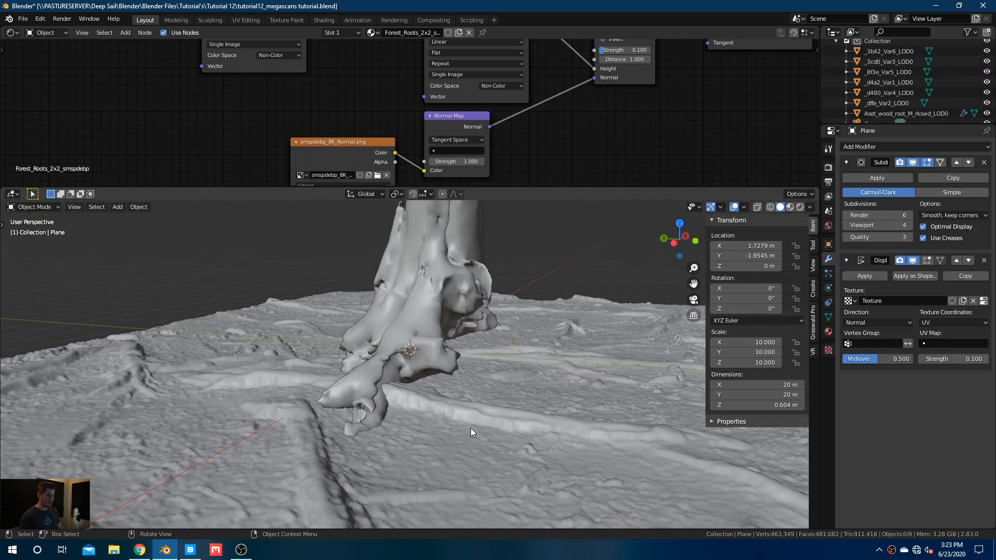
Step: Select the ground plane in top view and switch it to Weight Paint mode
key(KP_7)
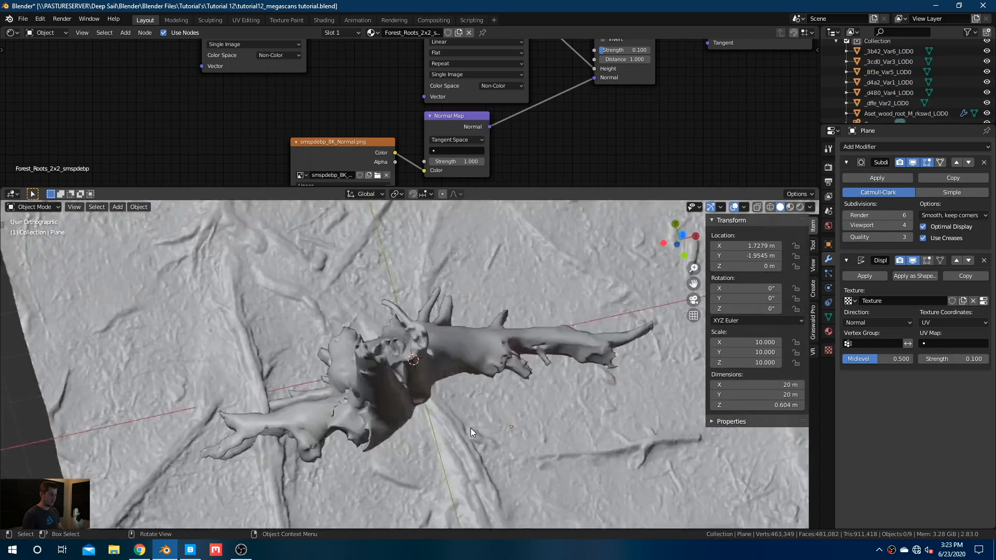
scroll(389, 400, down, 1)
mouse_move(389, 400)
shift+middle_down()
mouse_move(393, 388)
mouse_move(408, 394)
shift+middle_up()
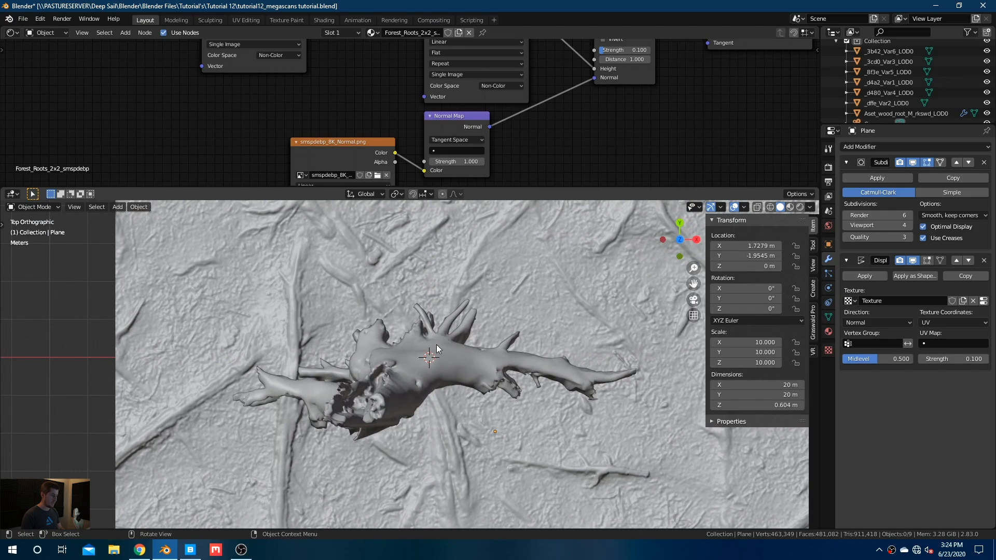
click(504, 317)
scroll(500, 331, down, 3)
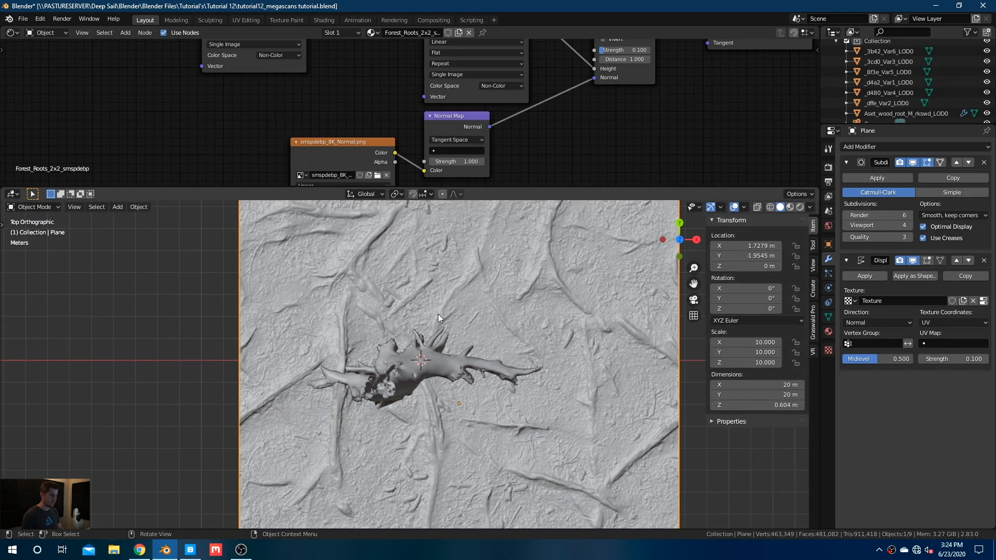
key(ctrl+Tab)
click(289, 273)
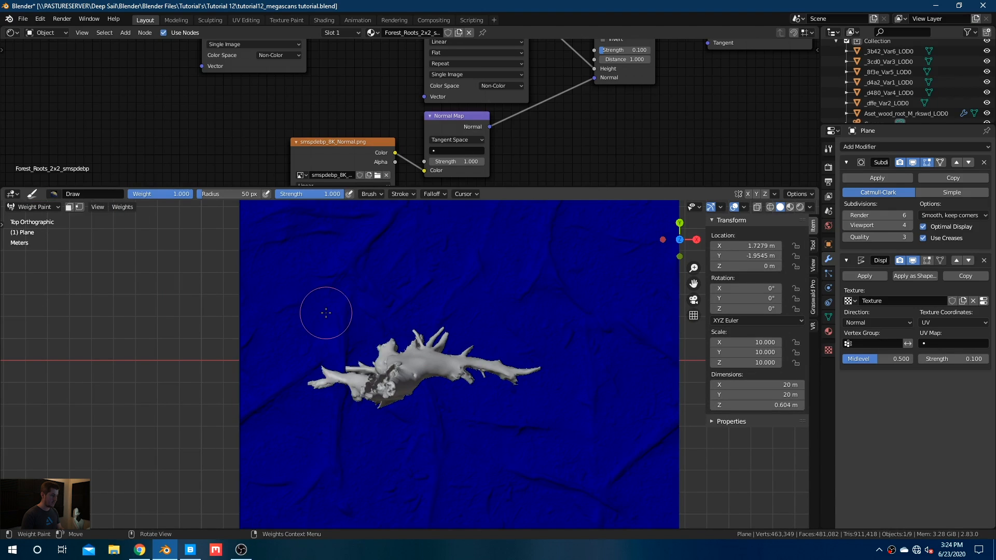
Step: Paint weight 1.000 on the ground in a ring around the stump's base and fill in the front area near the roots
middle_drag(341, 405, 372, 373)
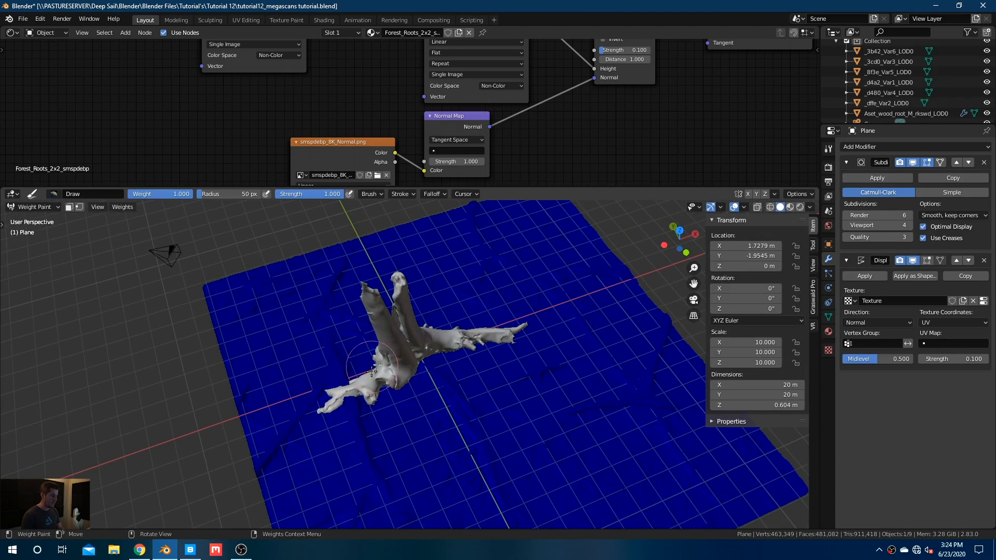
mouse_move(344, 417)
mouse_down()
mouse_move(332, 423)
mouse_move(275, 394)
mouse_move(338, 361)
mouse_move(366, 322)
mouse_move(418, 304)
mouse_move(516, 332)
mouse_move(549, 398)
mouse_move(501, 410)
mouse_move(410, 396)
mouse_up()
key(KP_7)
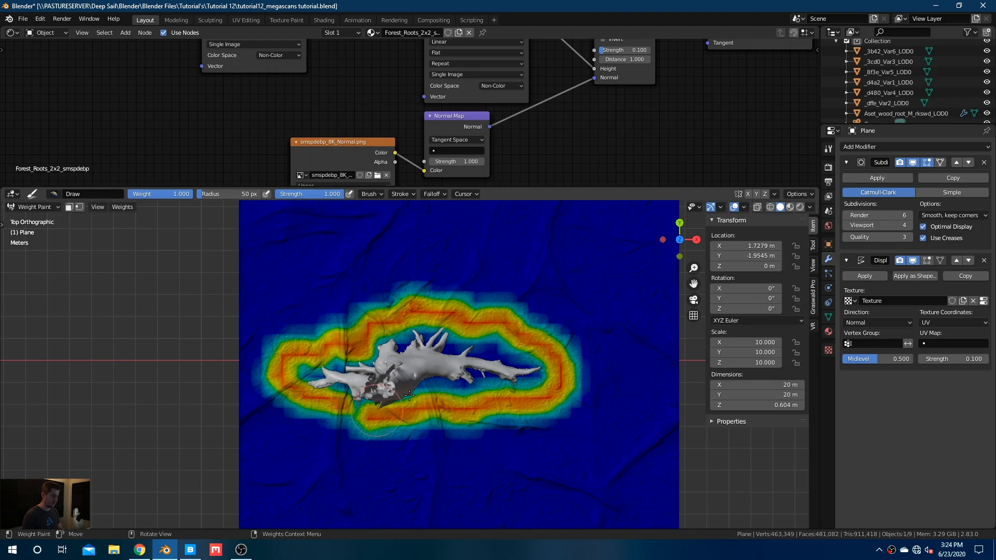
mouse_move(410, 396)
middle_down()
mouse_move(425, 367)
mouse_move(448, 363)
middle_up()
scroll(436, 365, up, 3)
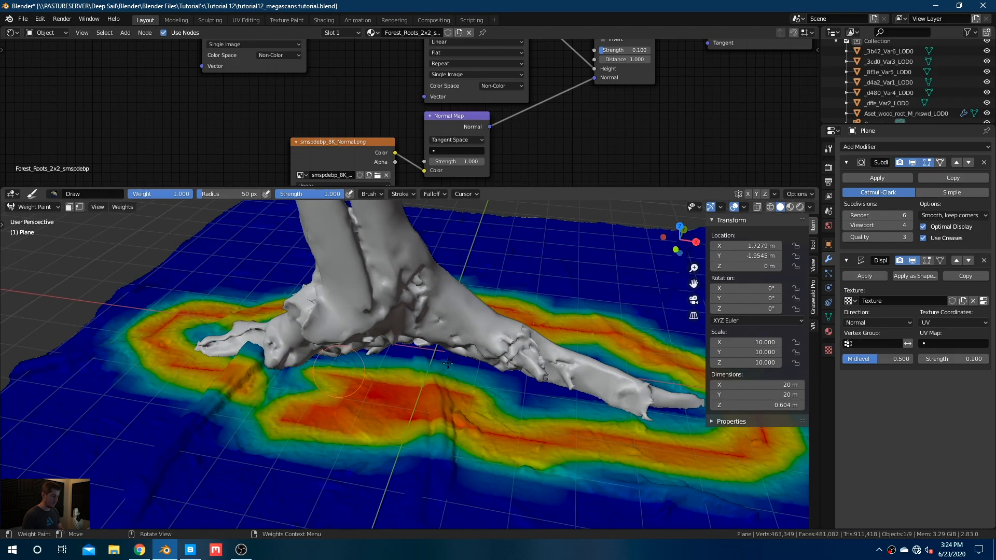
mouse_move(448, 363)
mouse_down()
mouse_move(363, 364)
mouse_move(519, 384)
mouse_move(434, 403)
mouse_up()
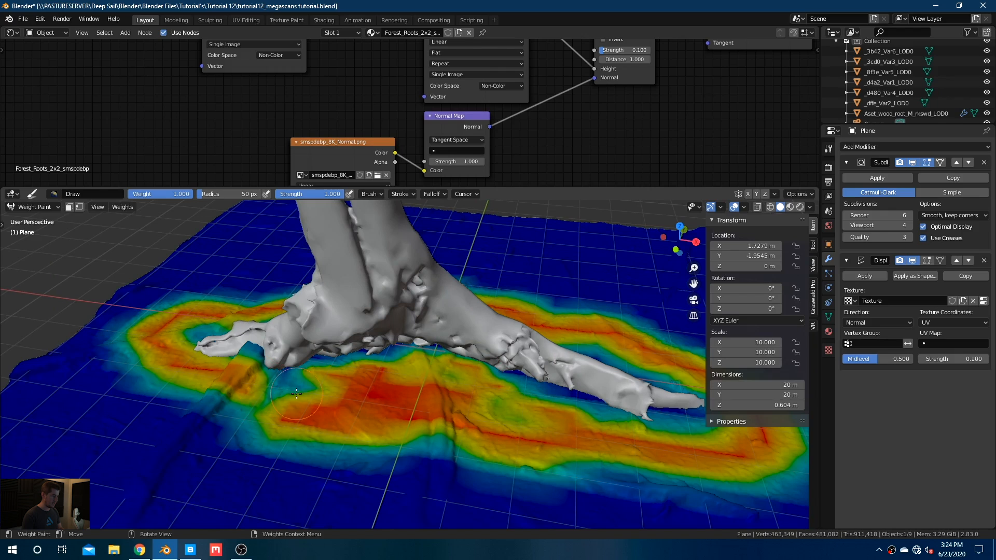
drag(296, 394, 225, 401)
Step: Paint weight 1.000 in broad strokes across the ground behind and beside the stump, leaving the far lower part unpainted
scroll(452, 399, down, 4)
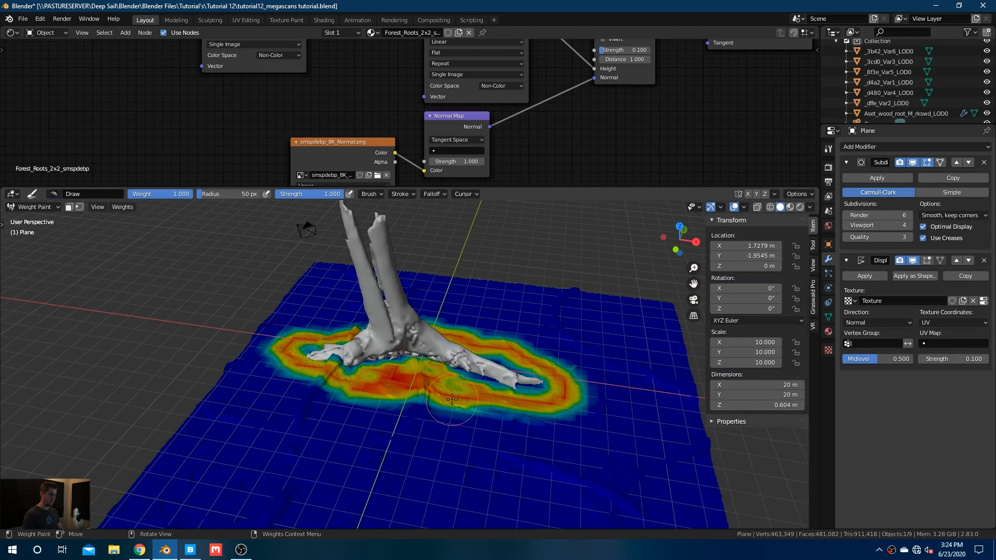
key(KP_7)
scroll(323, 329, down, 3)
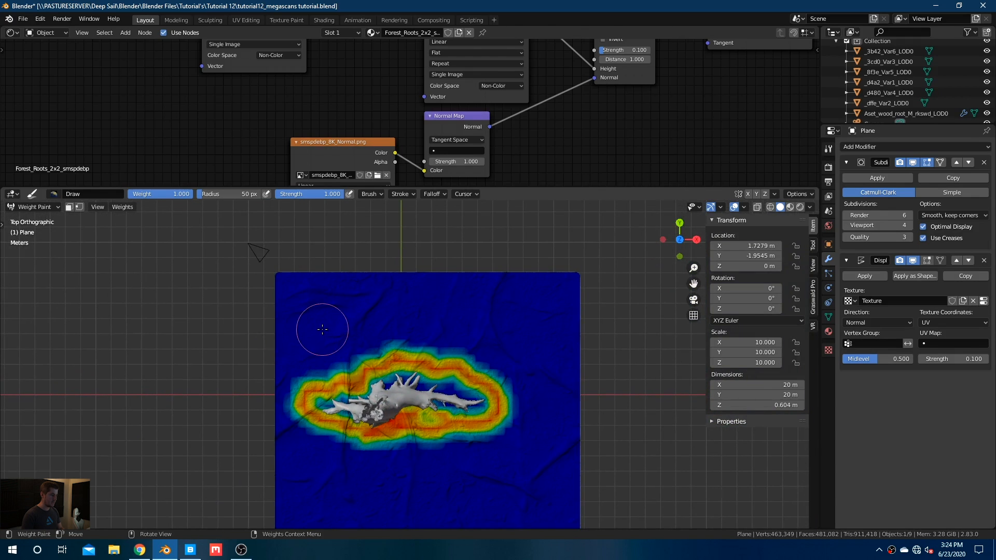
mouse_move(322, 330)
mouse_down()
mouse_move(314, 358)
mouse_move(411, 334)
mouse_move(293, 298)
mouse_move(457, 327)
mouse_move(512, 360)
mouse_move(507, 389)
mouse_move(550, 384)
mouse_move(508, 431)
mouse_move(573, 431)
mouse_move(576, 358)
mouse_move(558, 293)
mouse_move(469, 289)
mouse_move(565, 301)
mouse_move(501, 364)
mouse_move(507, 452)
mouse_move(456, 444)
mouse_move(420, 459)
mouse_move(560, 465)
mouse_move(550, 410)
mouse_up()
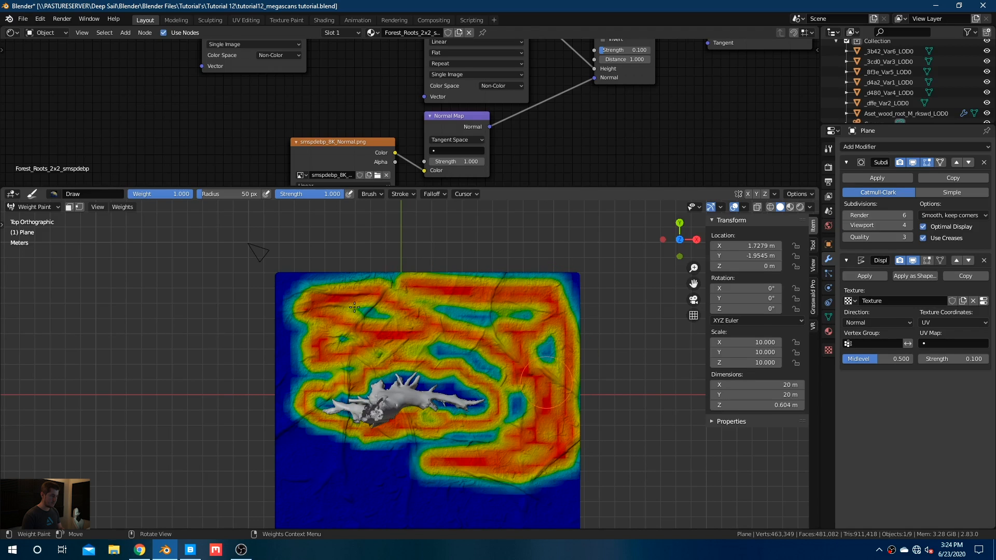
mouse_move(354, 308)
mouse_down()
mouse_move(296, 281)
mouse_move(283, 332)
mouse_move(288, 395)
mouse_move(391, 325)
mouse_move(452, 311)
mouse_move(539, 322)
mouse_move(517, 318)
mouse_up()
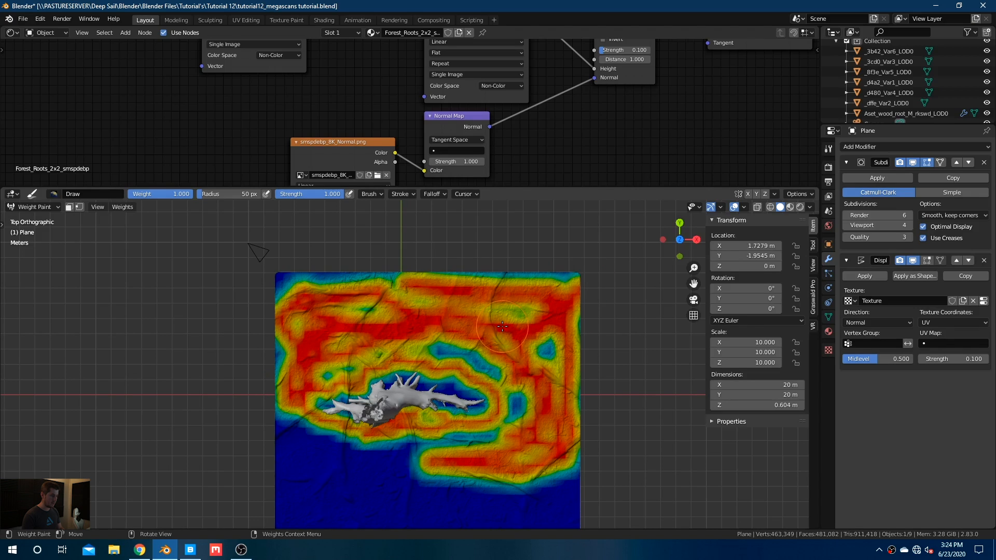
Step: Switch to the Subtract brush and erase scattered patches from the painted ground to break up the weight coverage
click(56, 195)
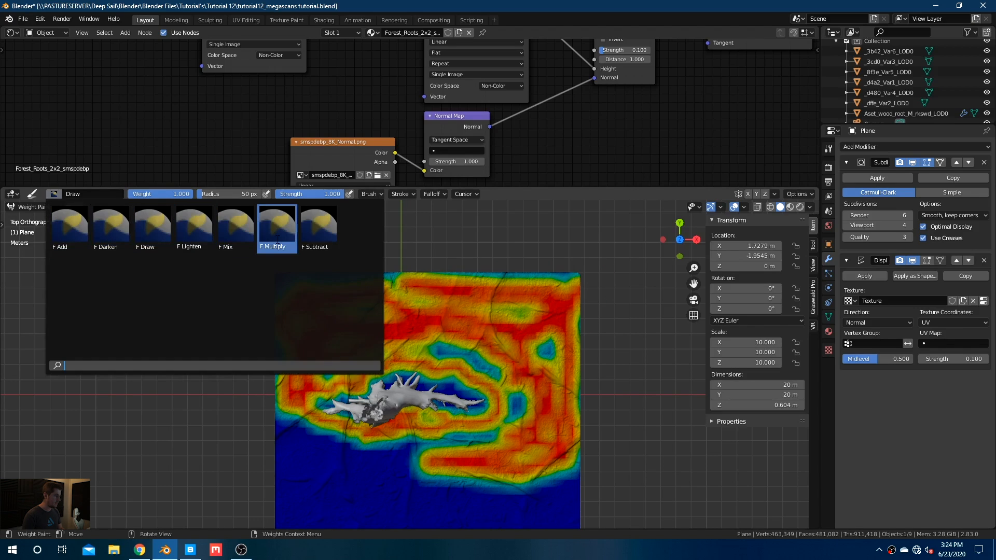
click(318, 228)
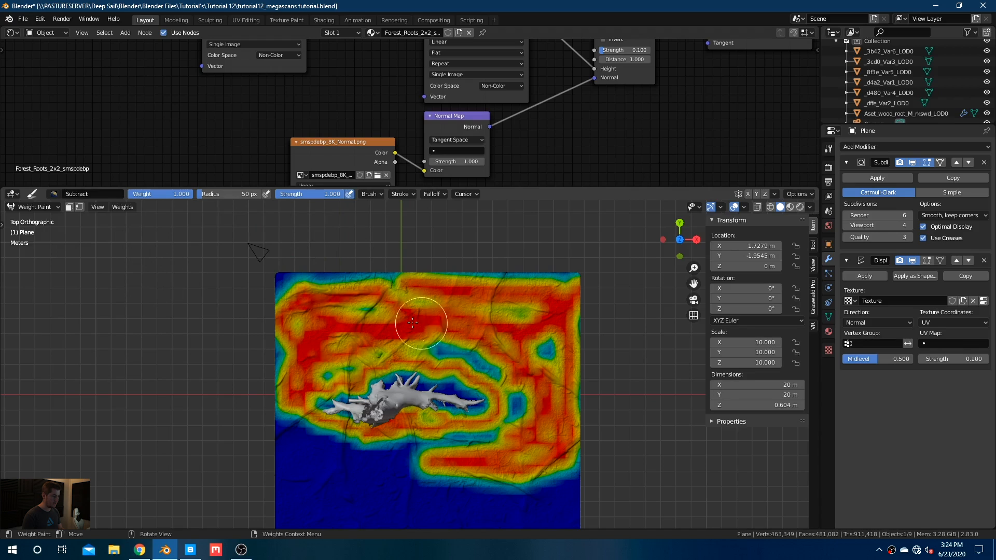
drag(408, 322, 359, 325)
click(321, 326)
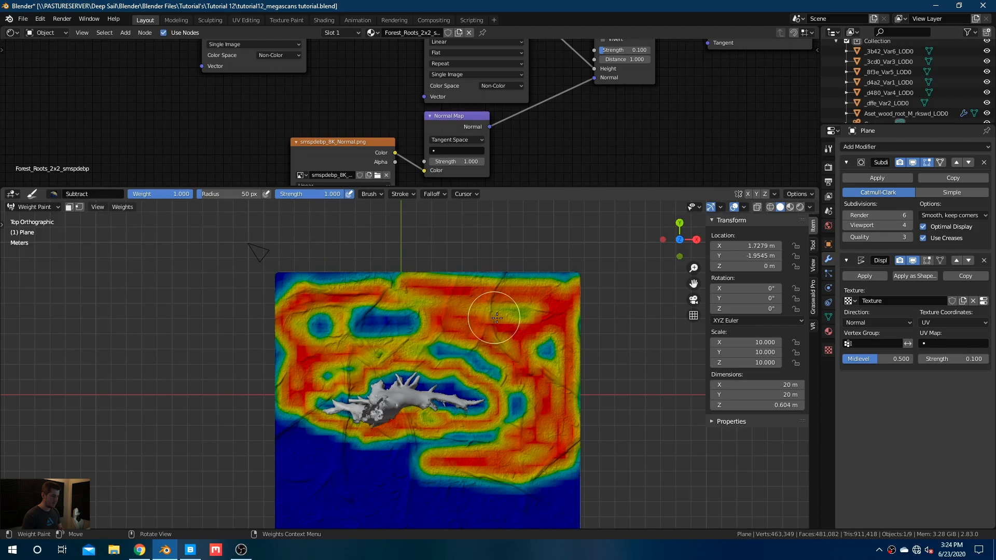
click(495, 317)
mouse_move(544, 357)
mouse_down()
mouse_move(555, 381)
mouse_move(519, 406)
mouse_up()
drag(463, 357, 442, 341)
click(320, 365)
click(441, 305)
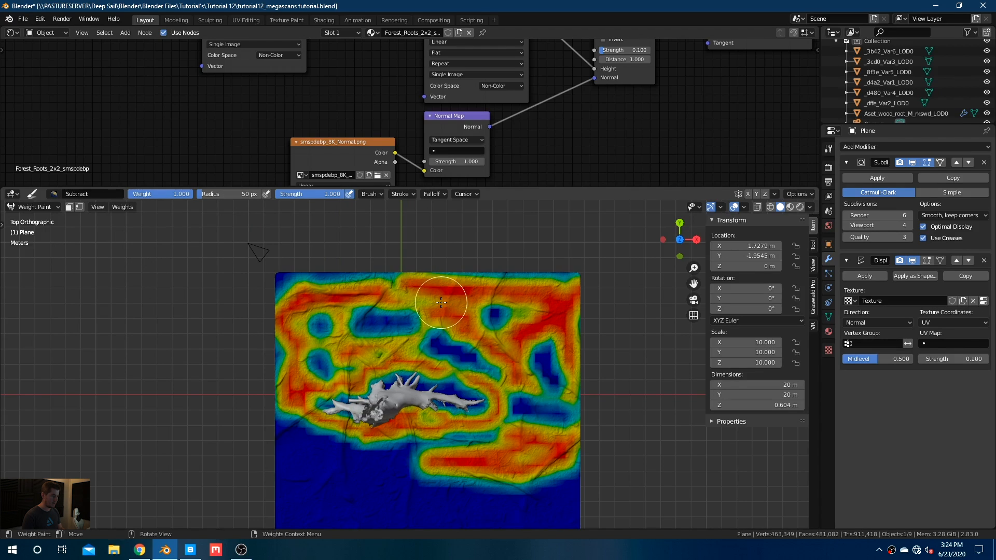
click(556, 303)
Step: Check the painted weights through the camera and return the ground plane to Object Mode
middle_drag(435, 321, 534, 278)
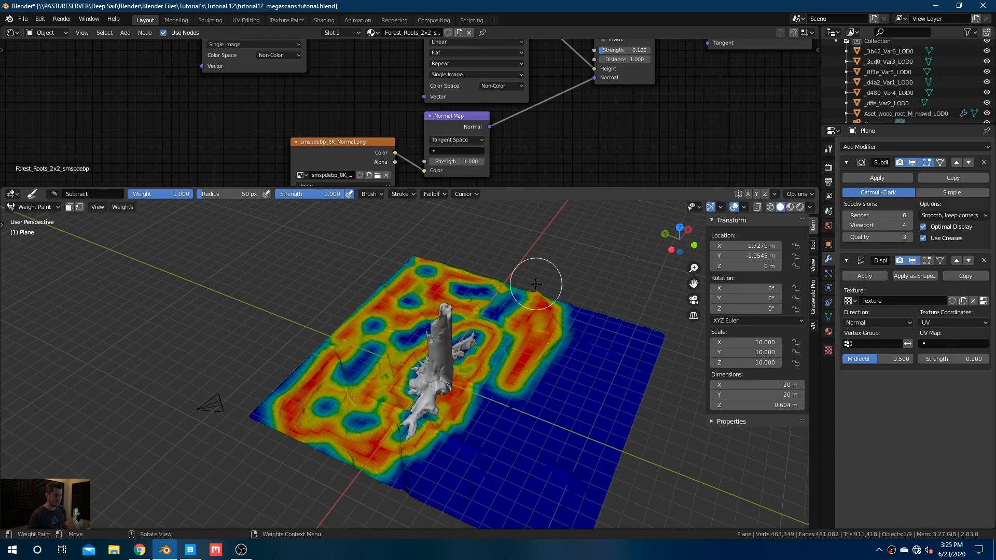
key(KP_0)
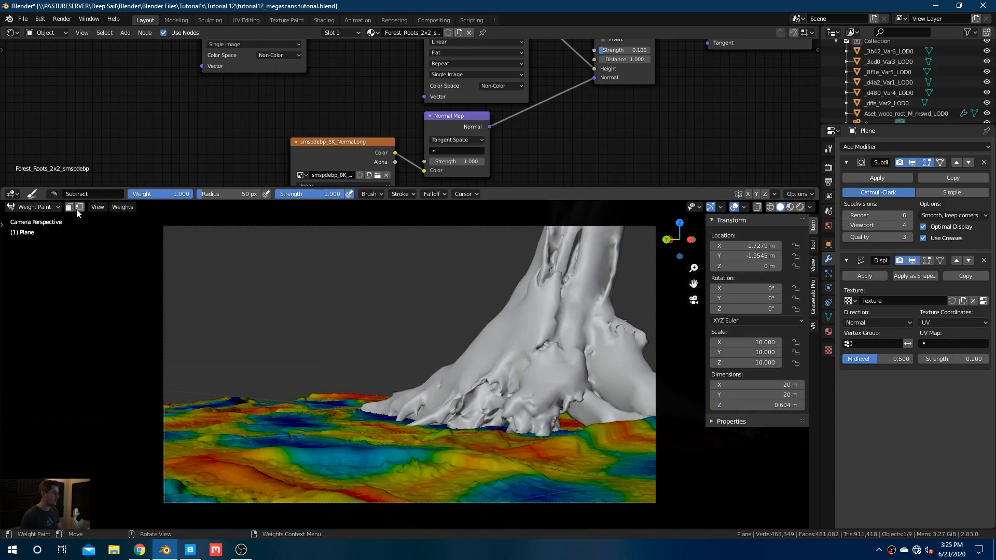
key(ctrl+Tab)
click(278, 328)
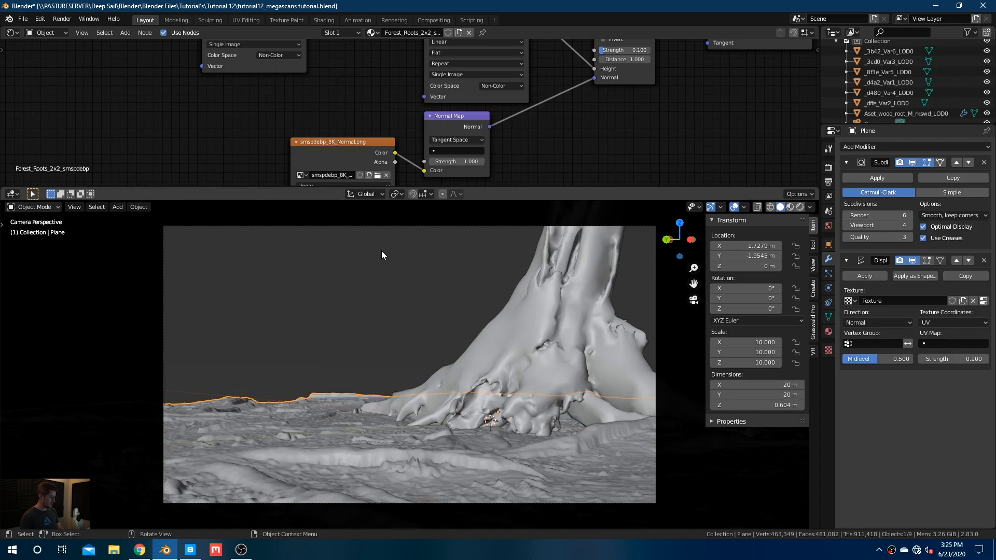
key(ctrl+Tab)
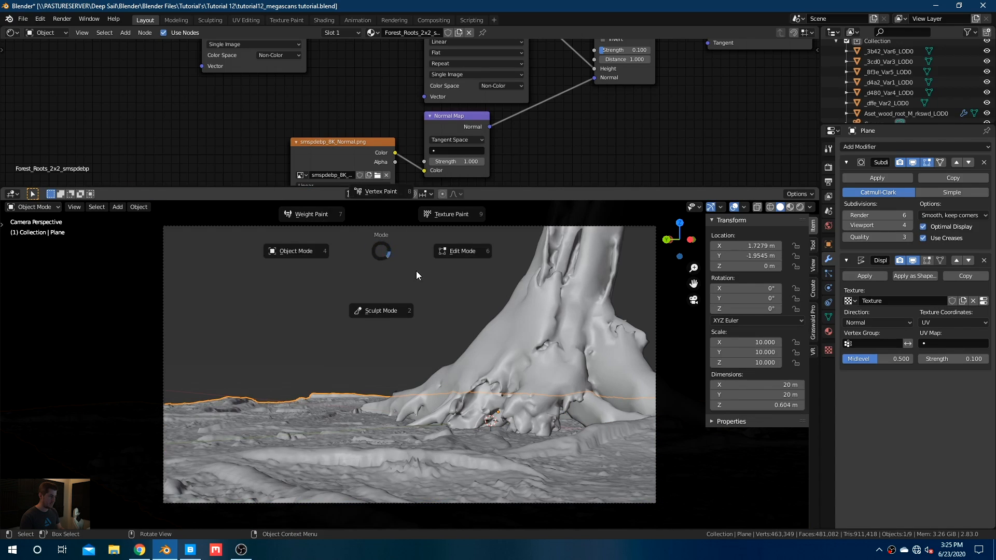
click(382, 247)
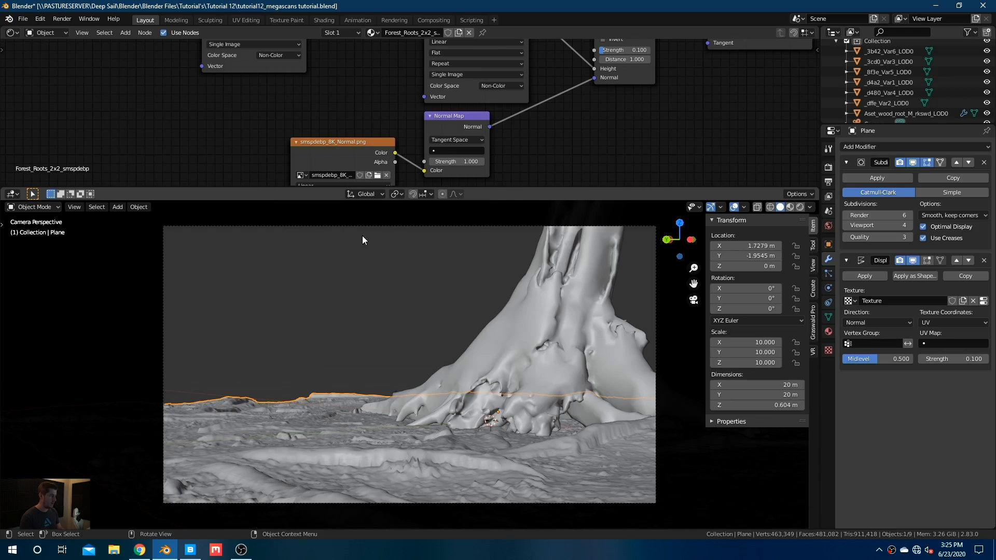
click(53, 207)
key(KP_0)
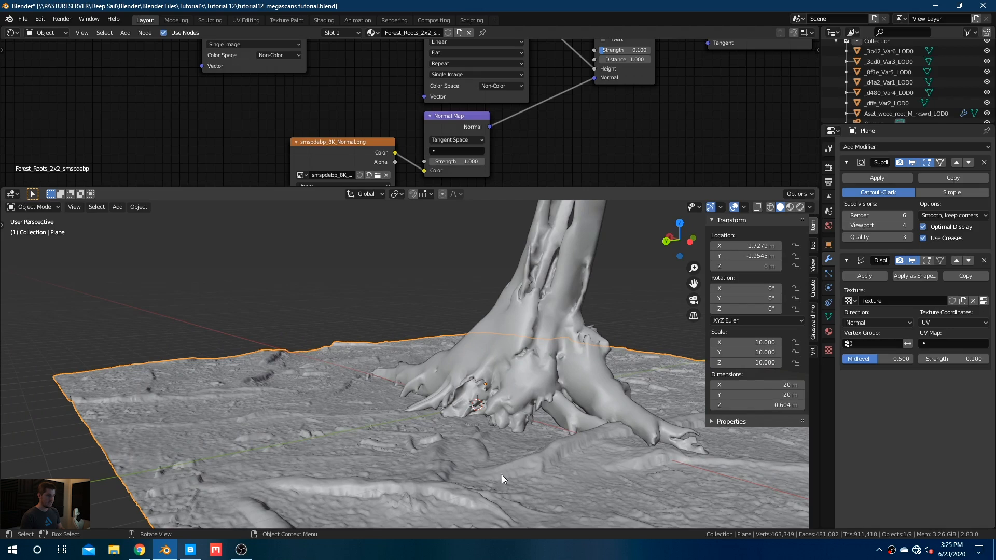
Step: Add a particle system to the ground plane, make it Hair type and enable its Advanced options
click(829, 275)
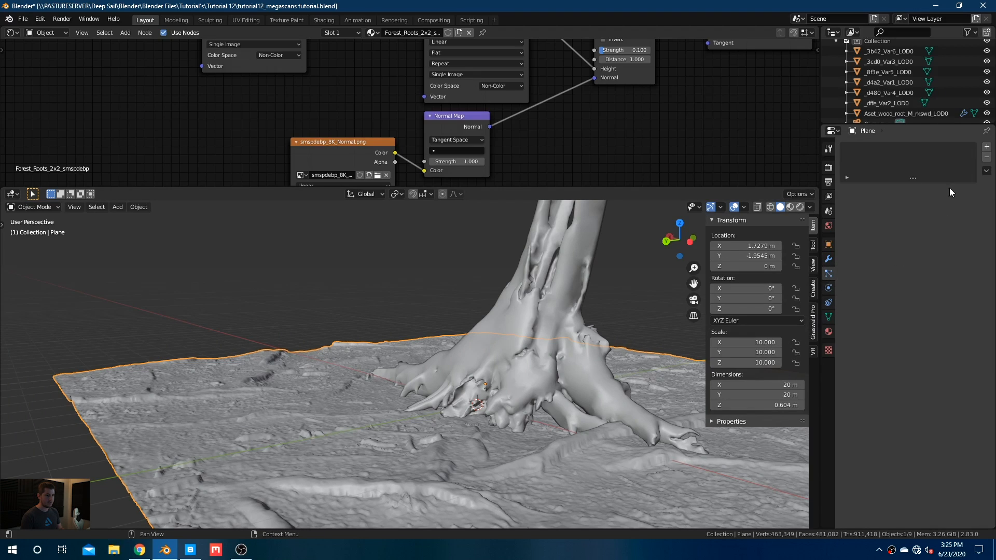
click(987, 147)
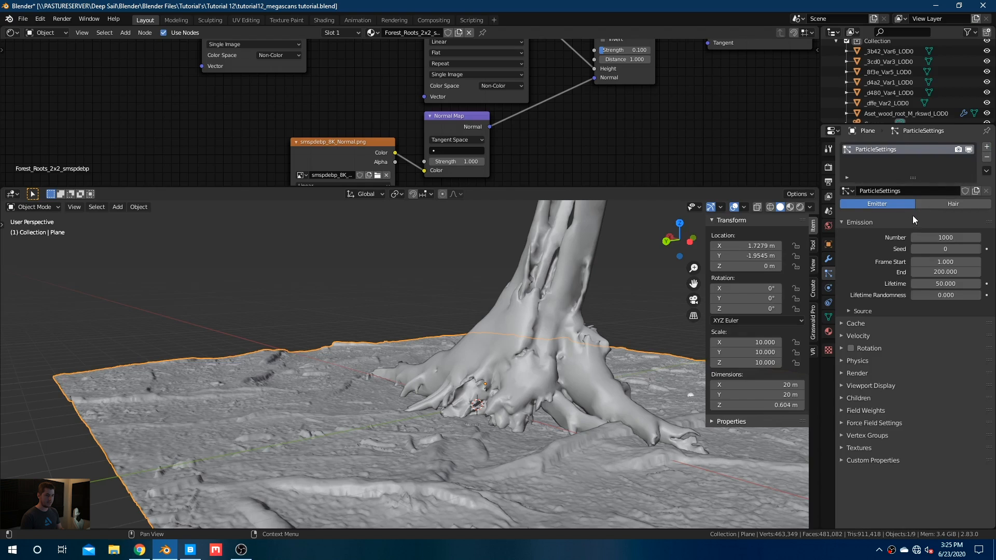
click(938, 201)
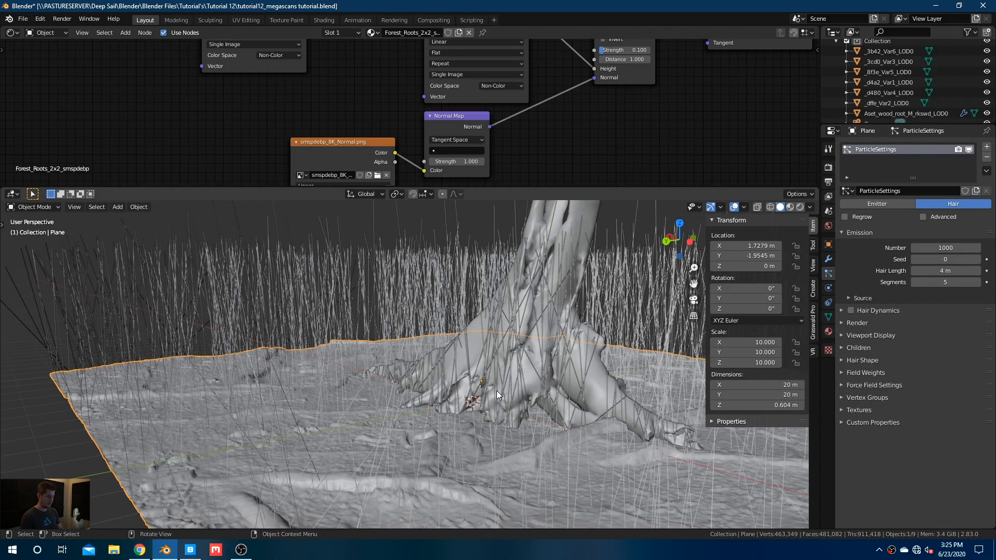
key(n)
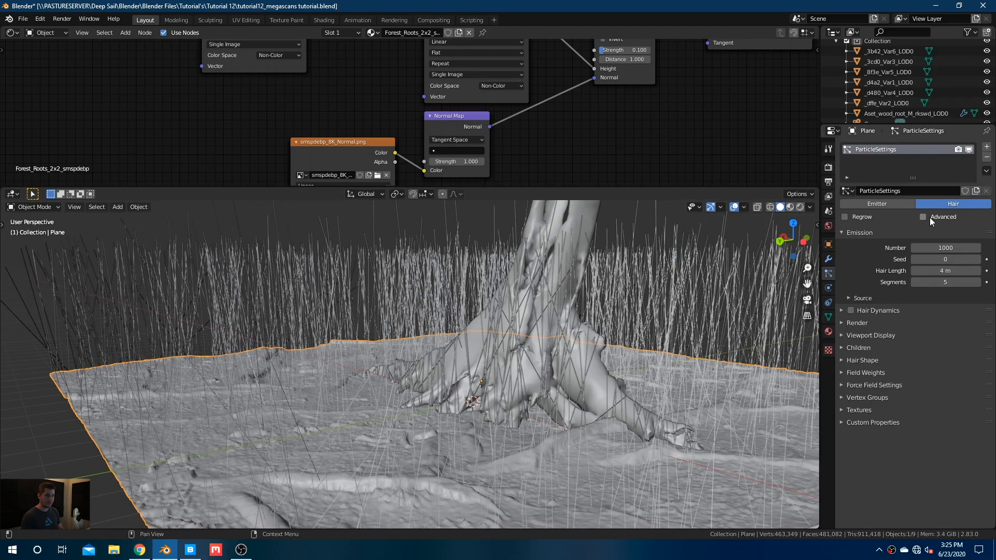
click(933, 216)
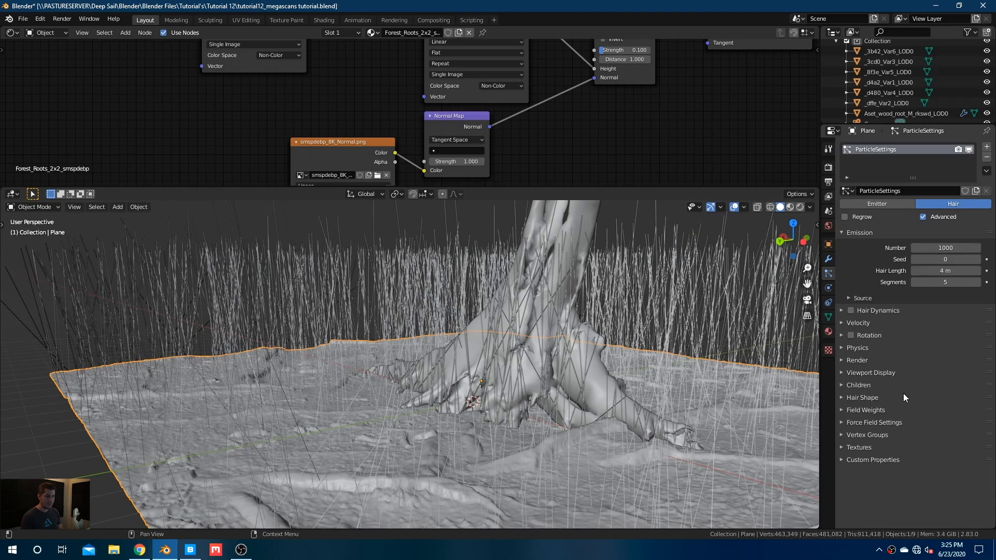
Step: Render the ground's hair particles as a collection, with Grass as the instance collection
click(874, 436)
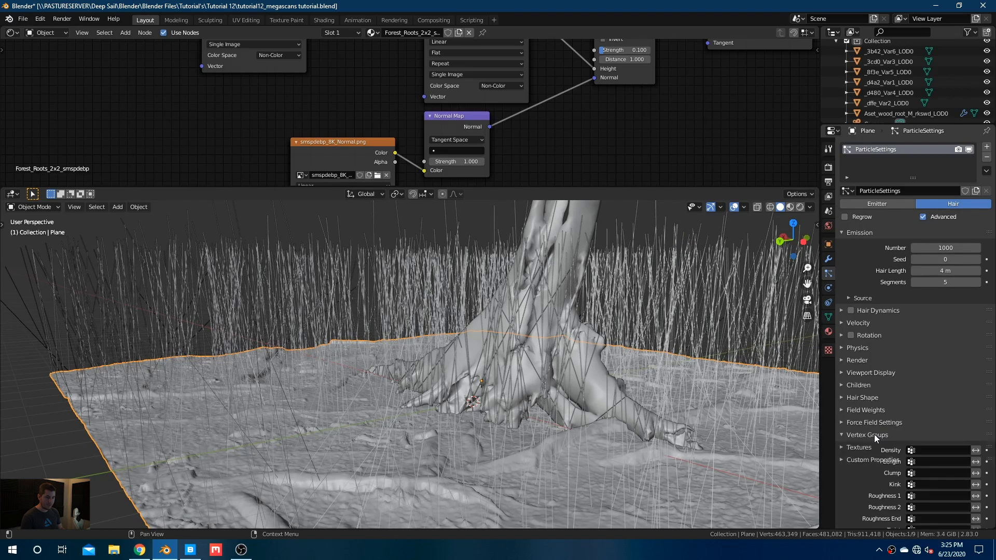
click(864, 360)
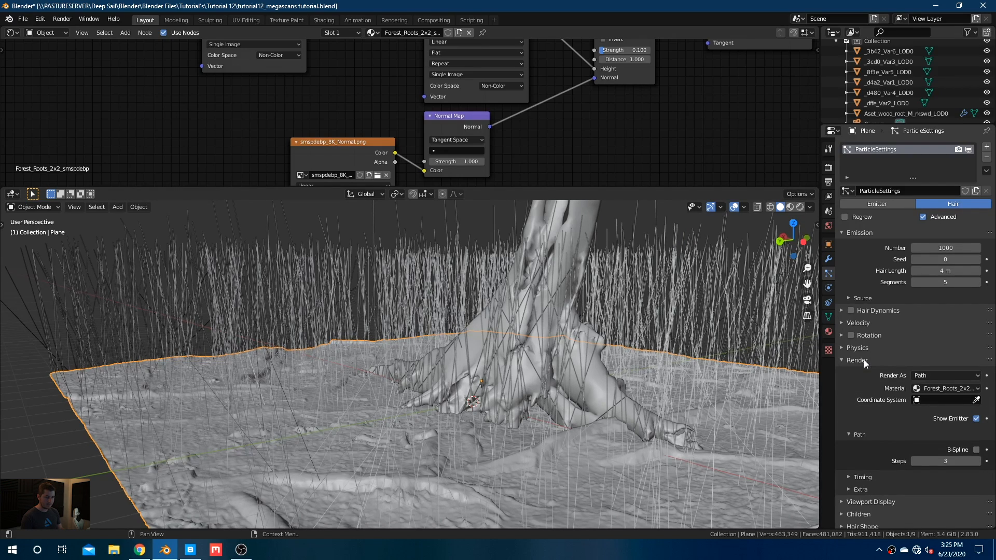
click(864, 348)
click(864, 322)
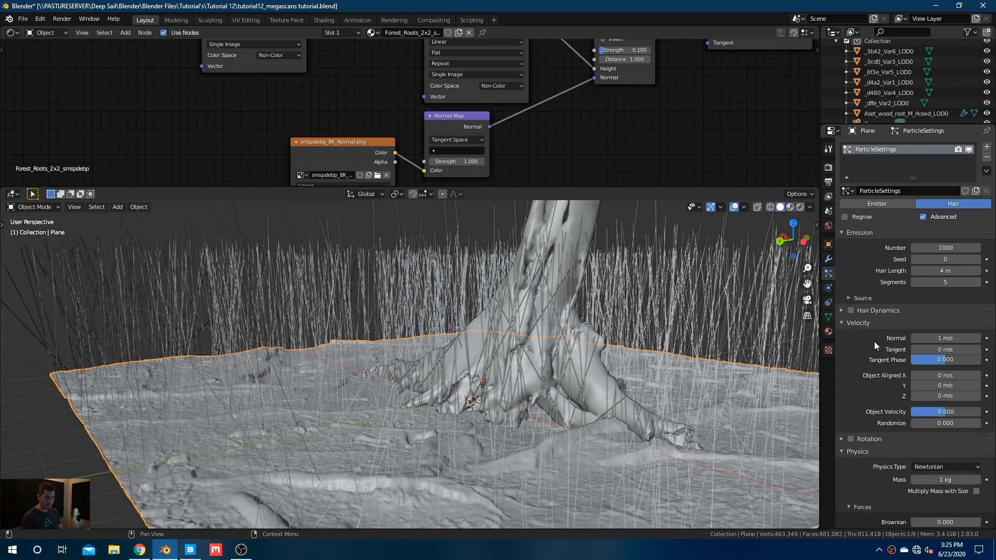
scroll(882, 384, down, 6)
click(922, 457)
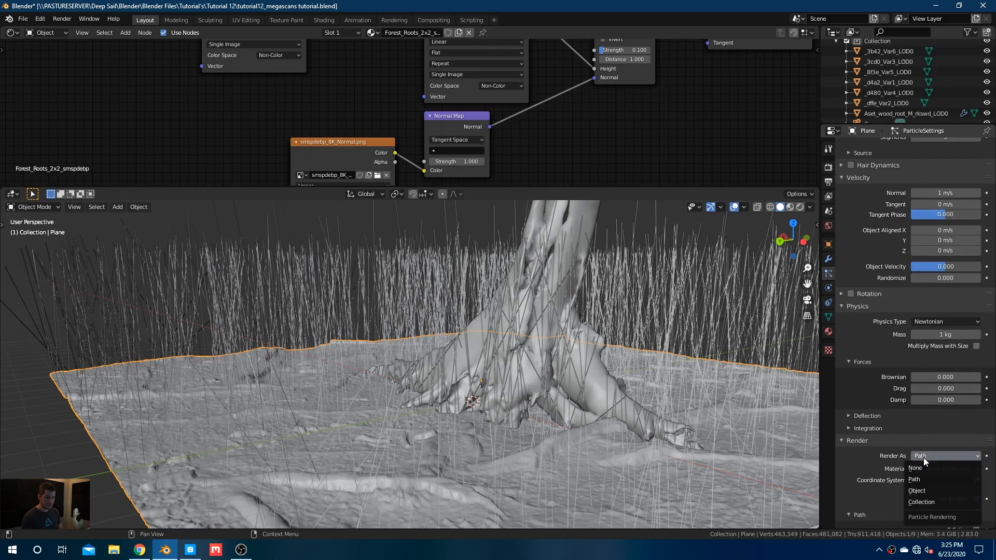
click(932, 499)
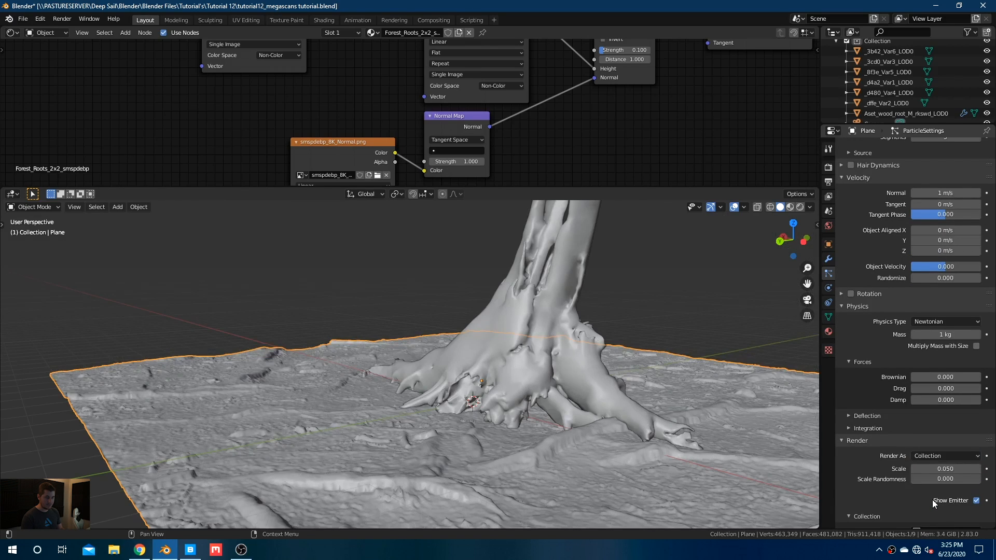
scroll(936, 475, down, 2)
scroll(936, 474, down, 3)
click(928, 428)
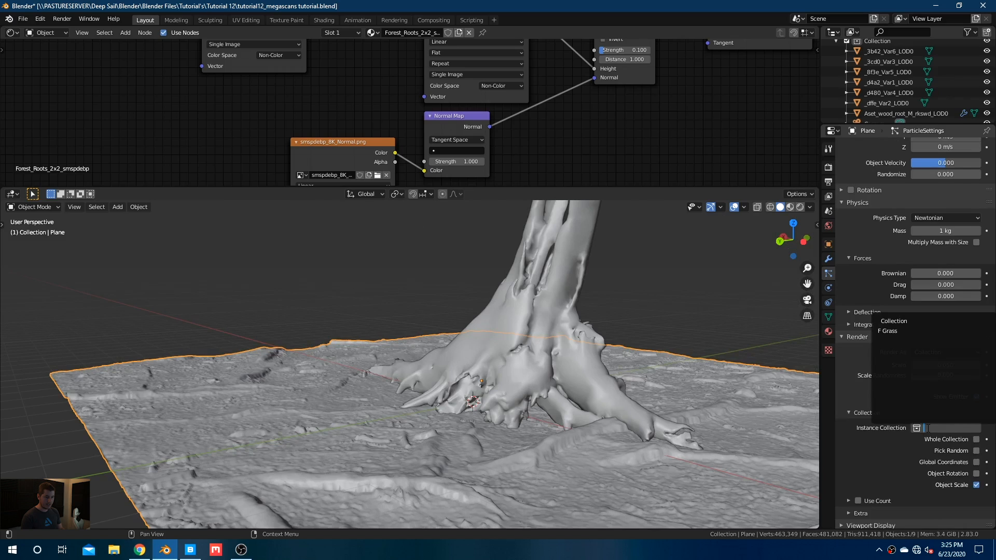
click(906, 329)
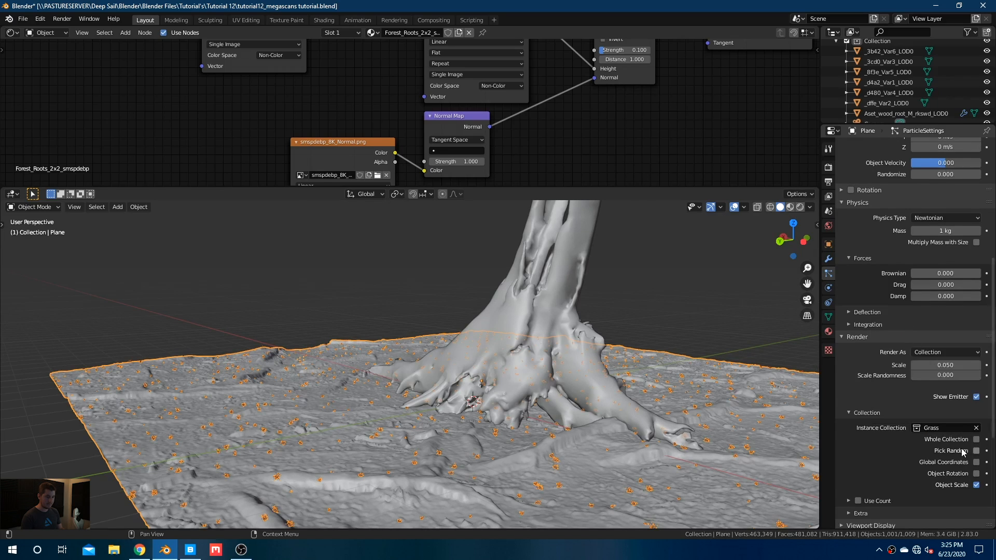
Step: Raise the hair particles' Normal velocity to about 12.9 m/s to enlarge the grass clumps
scroll(932, 429, up, 4)
scroll(932, 428, up, 6)
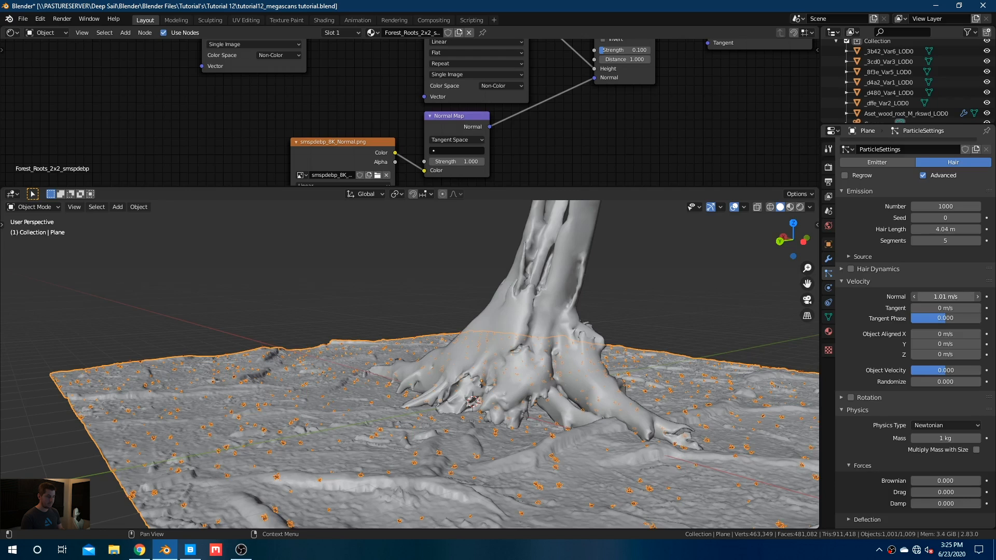
drag(946, 297, 991, 296)
scroll(929, 454, down, 5)
scroll(944, 324, up, 5)
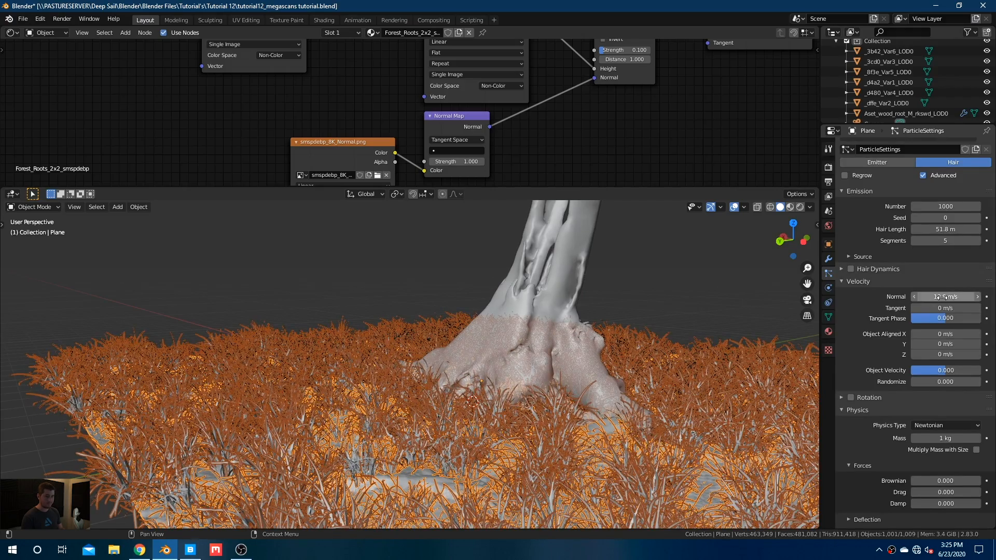
Step: Set the hair particles' Brownian force to 5, after trying other strengths, to vary the grass direction
scroll(910, 382, down, 4)
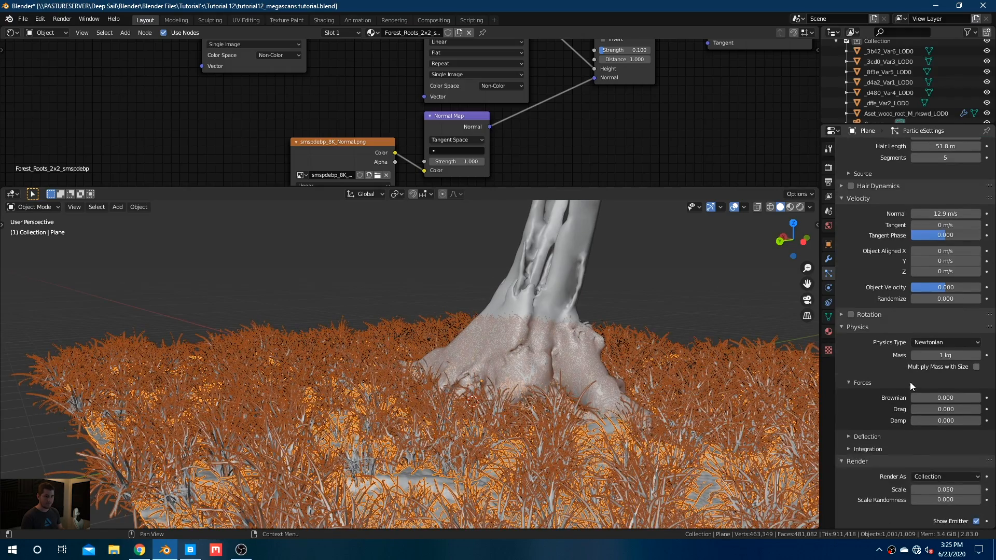
click(937, 398)
text(3)
key(Return)
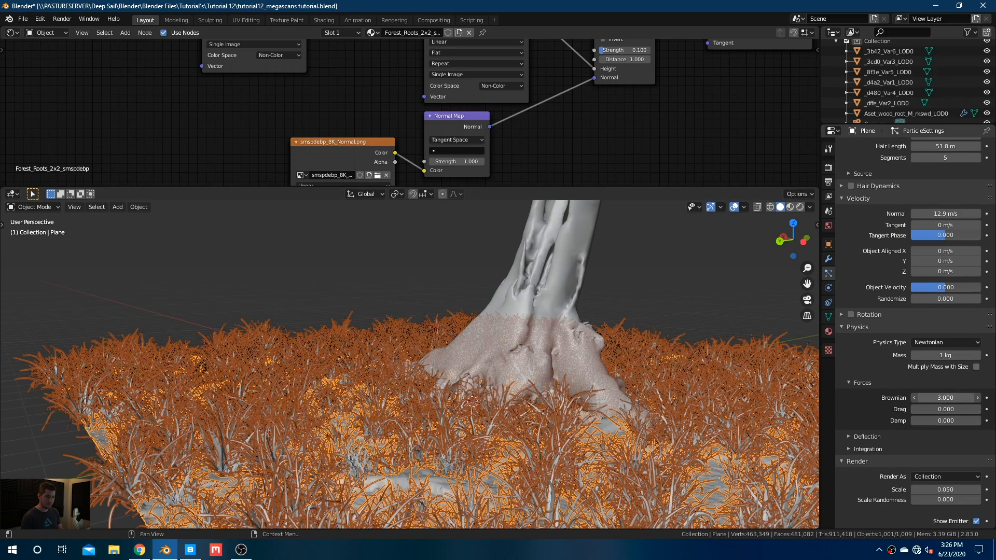
drag(937, 398, 973, 397)
click(951, 397)
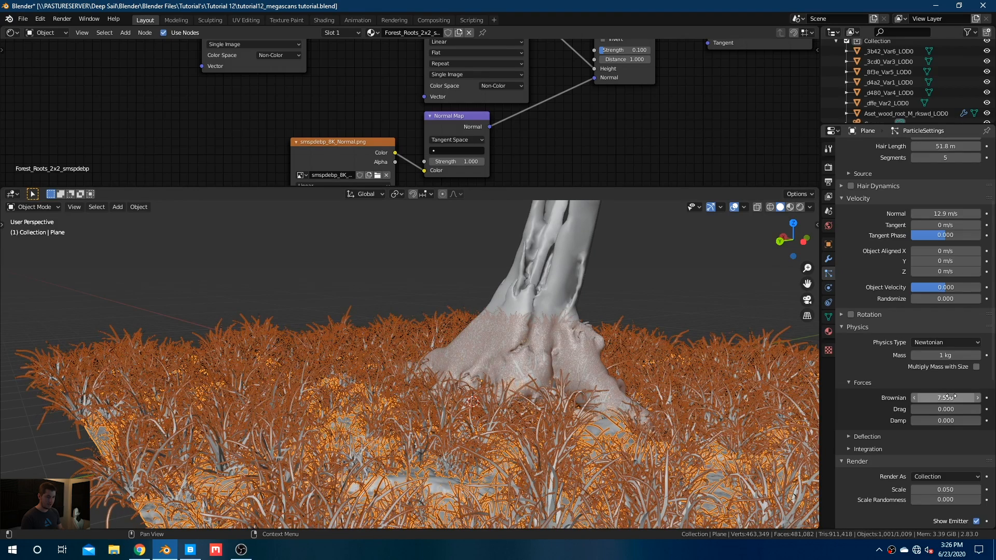
text(5)
key(Return)
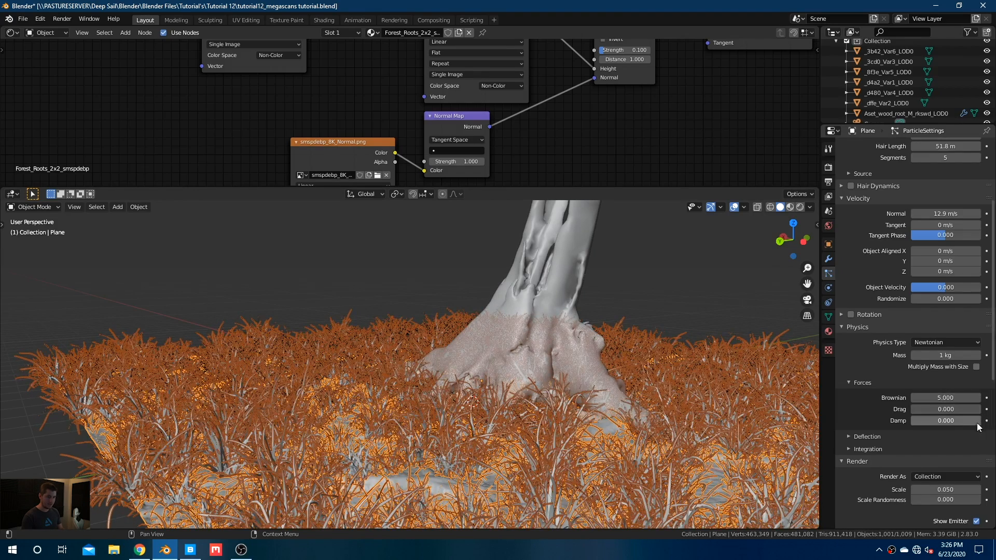
Step: Set the grass particles' Scale Randomness to 0.5 and view the result through the camera
scroll(977, 422, down, 4)
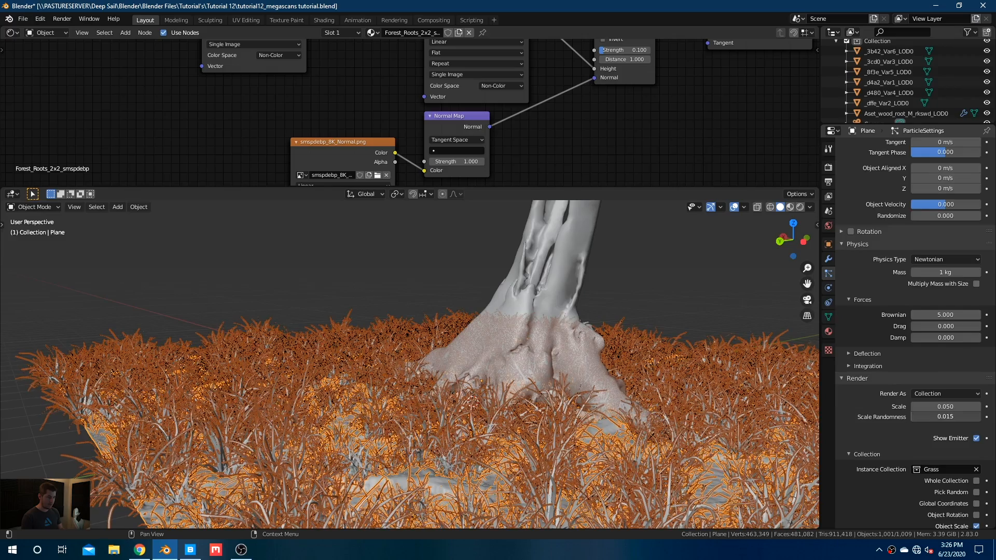
drag(938, 416, 952, 417)
click(947, 416)
text(.5)
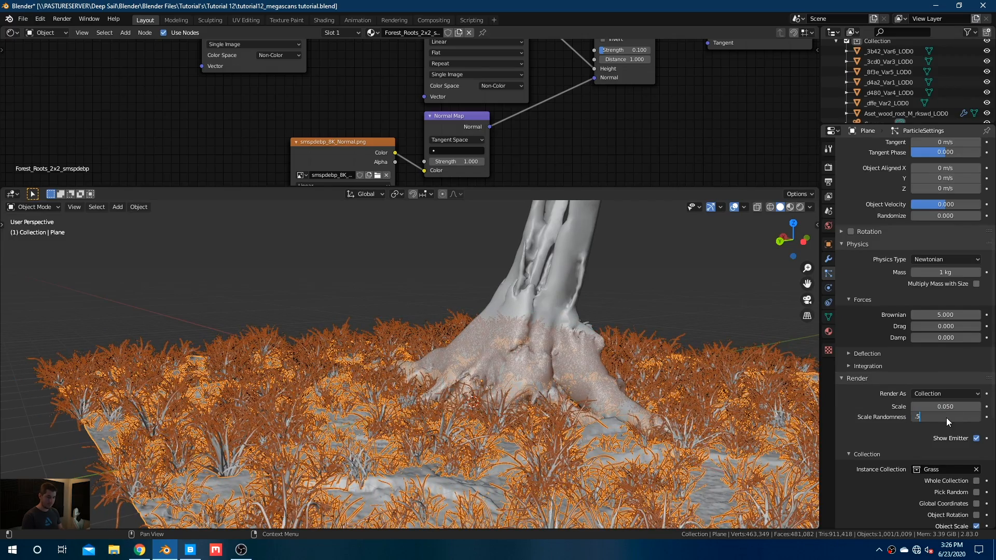
key(Return)
key(KP_0)
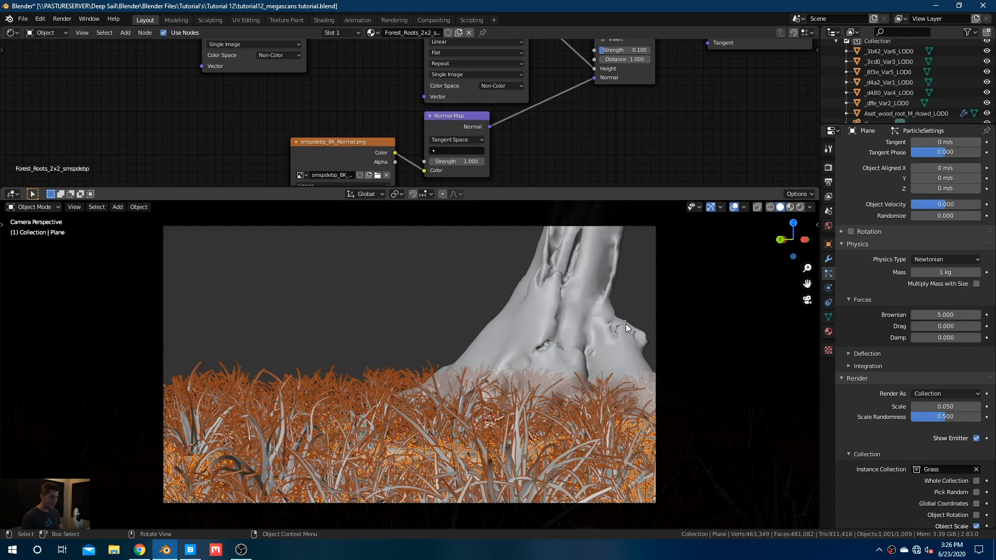
Step: Select the _3cd0_Var3_LOD0 grass to bring up its material nodes, and save the file
click(907, 60)
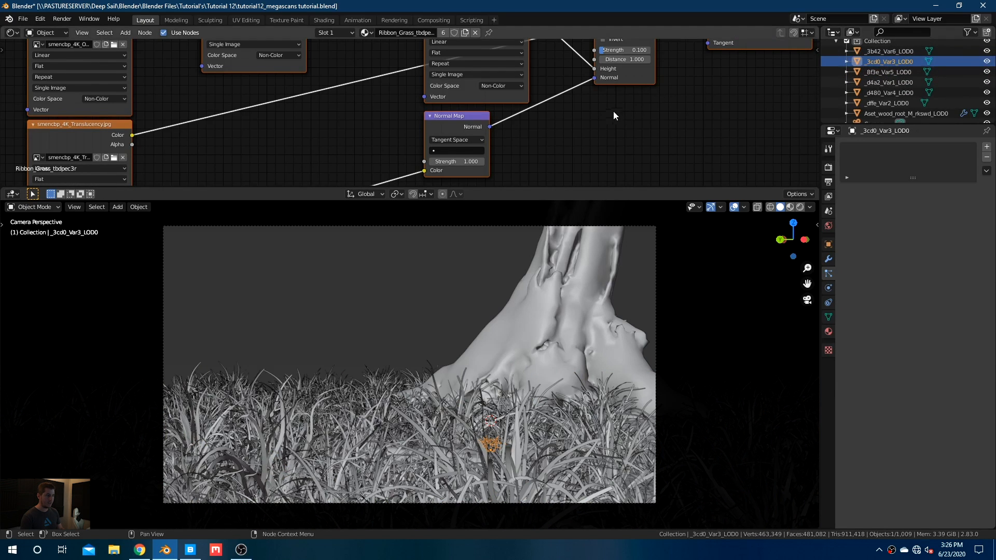
scroll(571, 140, down, 3)
middle_drag(524, 130, 477, 184)
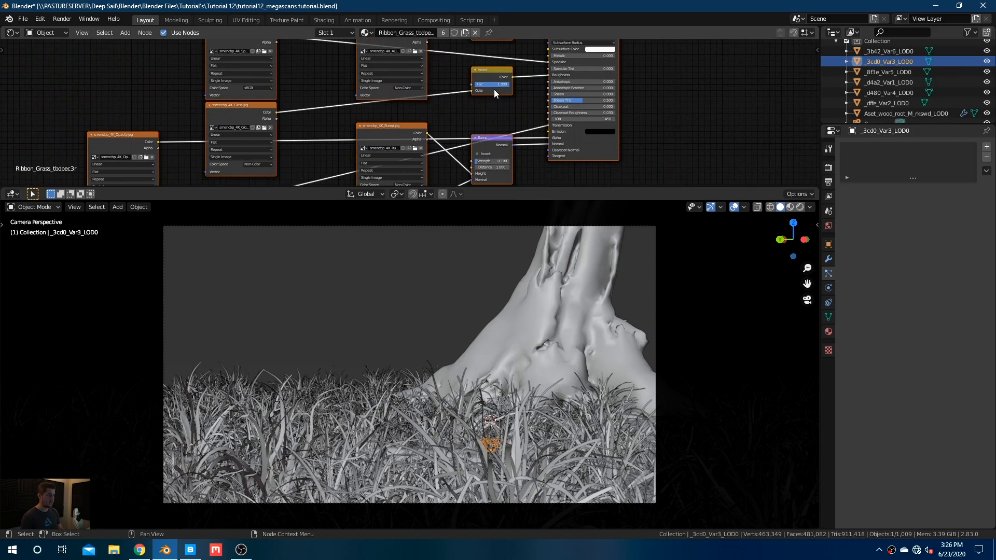
middle_drag(486, 113, 485, 101)
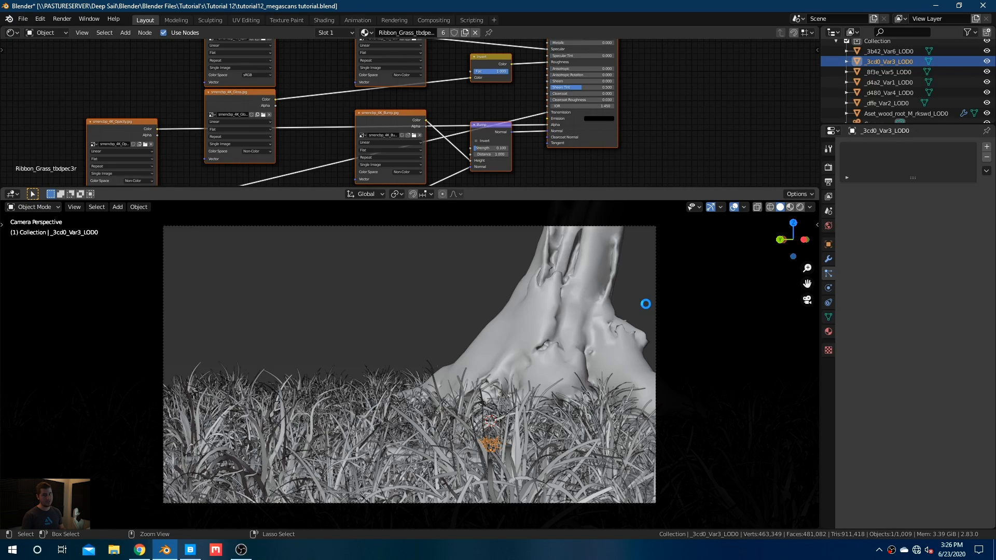
key(ctrl+s)
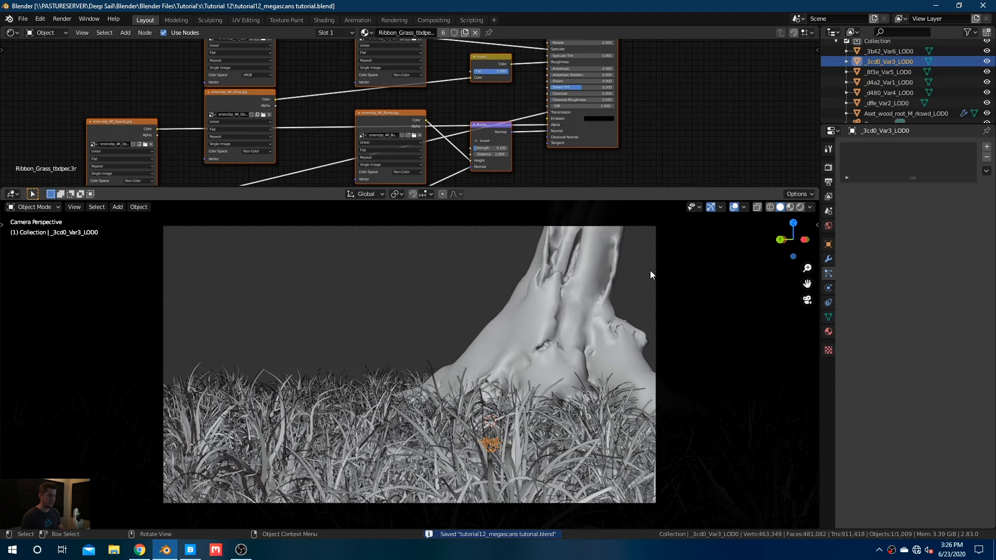
Step: Switch the viewport to rendered shading and replace the translucency texture's link to Transmission with one from the Bump node's Normal output
click(799, 208)
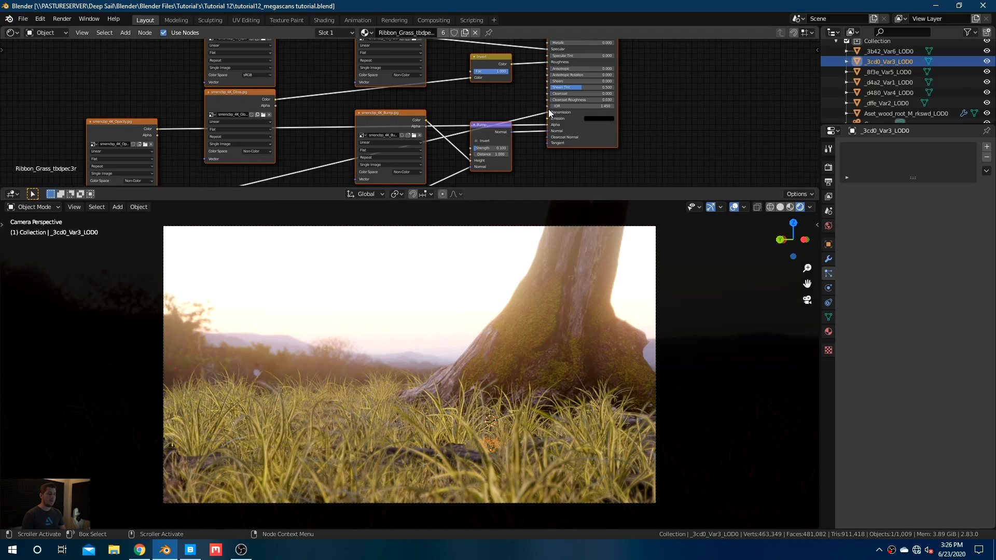
drag(547, 111, 534, 113)
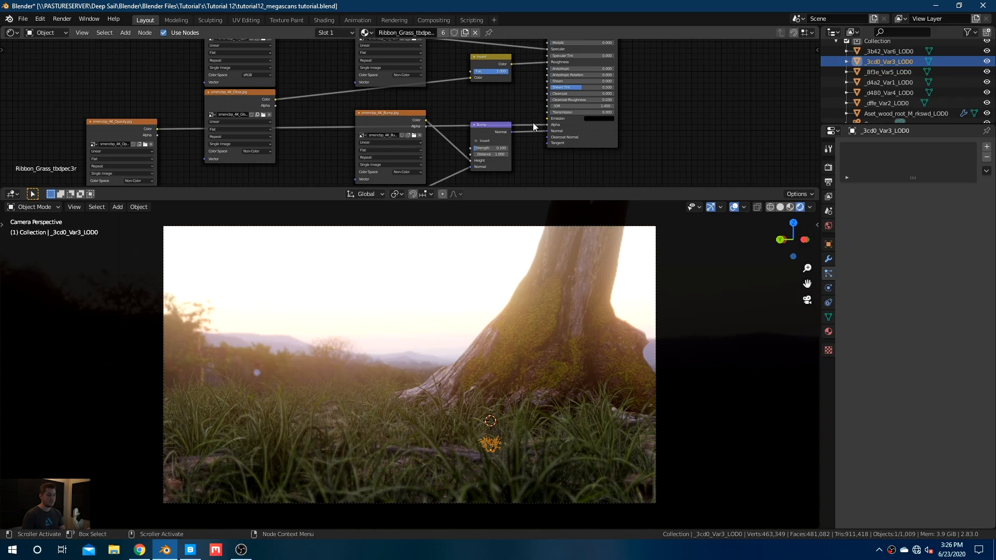
middle_drag(528, 143, 636, 90)
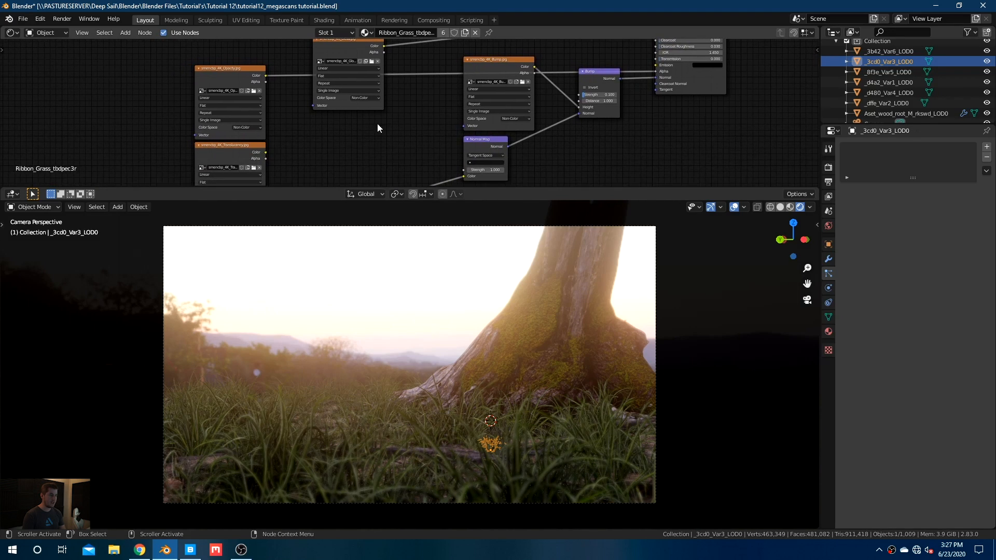
drag(656, 59, 621, 78)
Step: Connect the grass translucency texture's Color to the Principled BSDF's Subsurface Color and set Subsurface to 0.1
key(ctrl+space)
scroll(539, 240, up, 3)
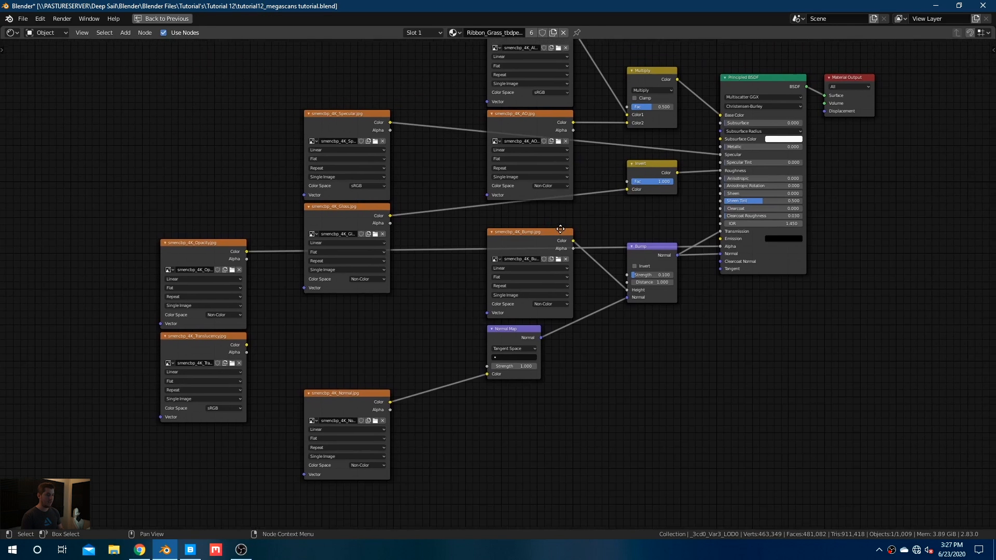
drag(110, 363, 108, 387)
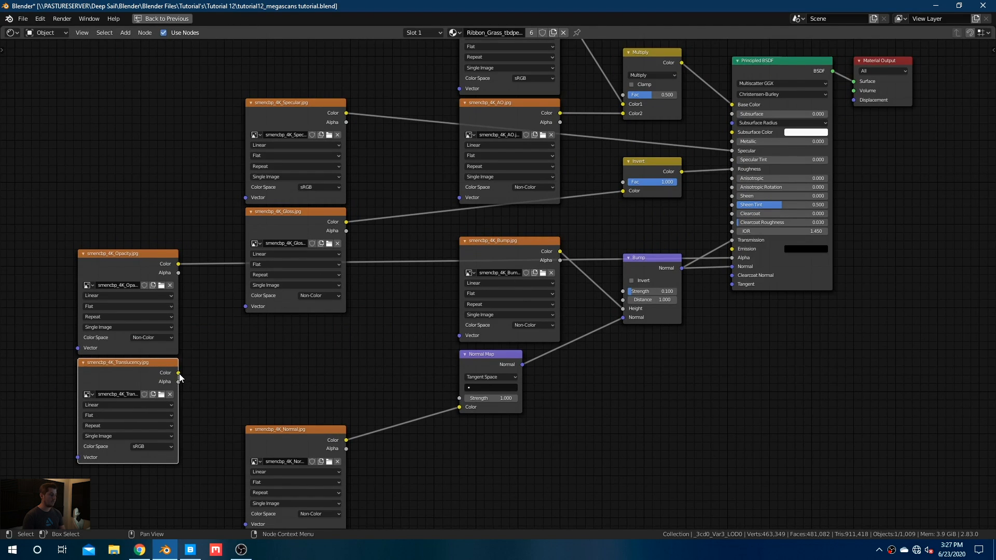
drag(178, 372, 739, 133)
click(753, 114)
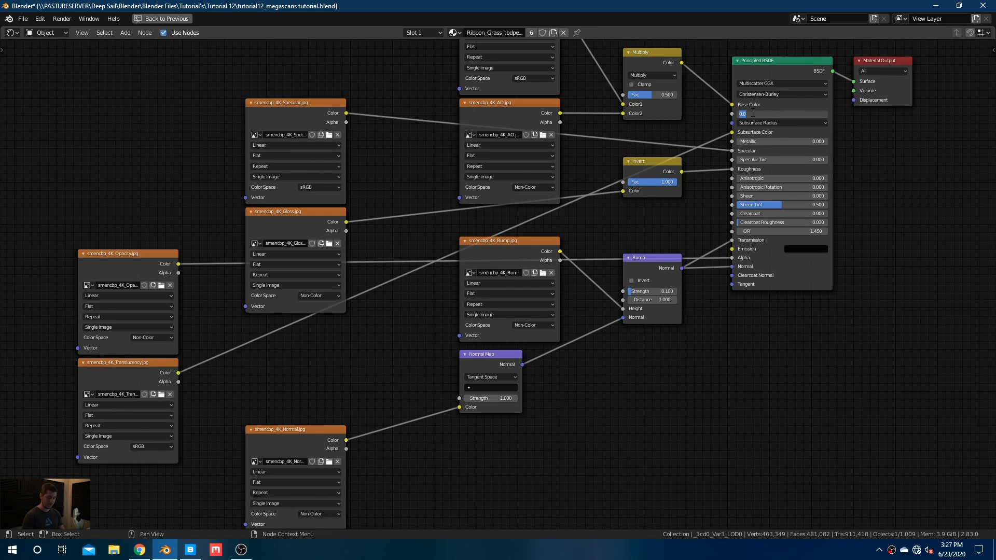
text(.1)
key(Return)
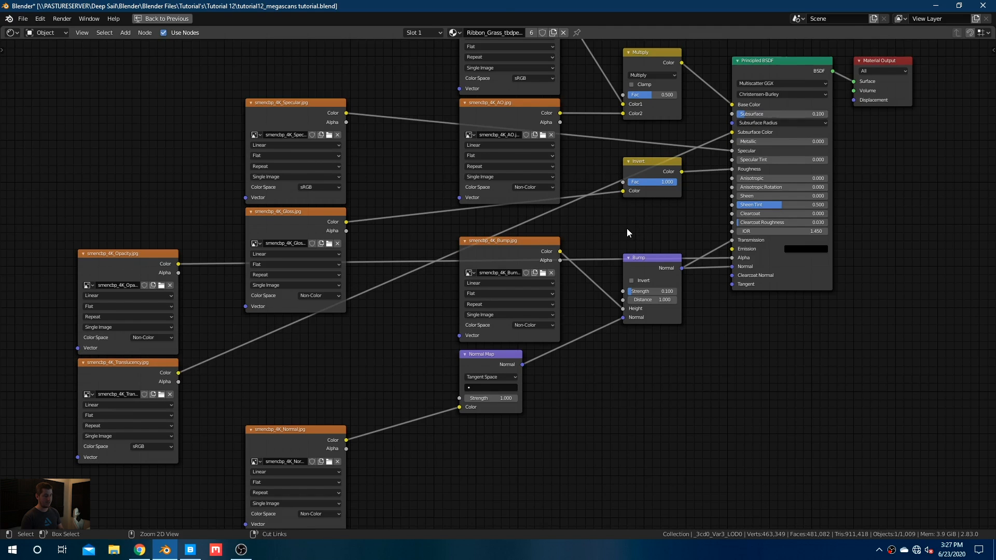
key(ctrl+space)
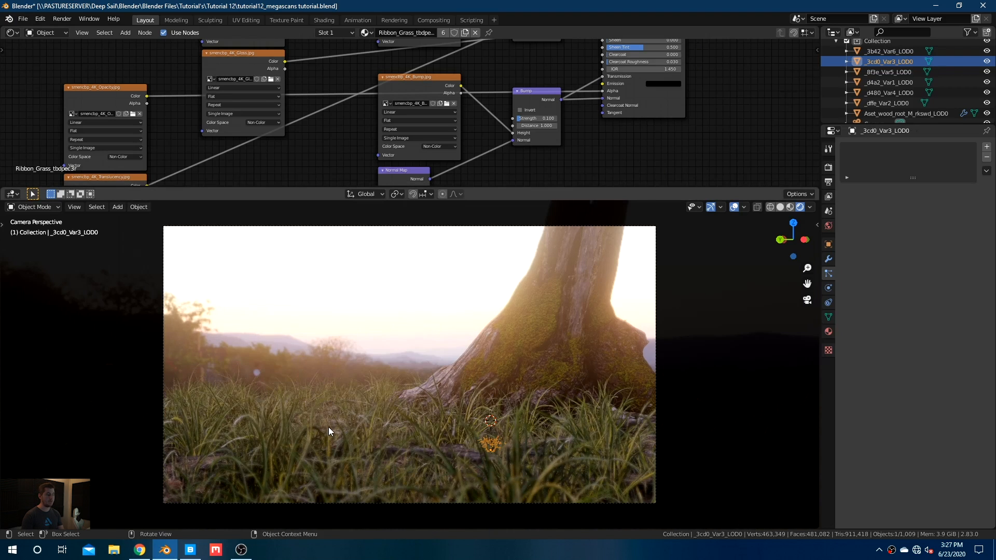
Step: Bring up the render settings for indirect lighting, leave the camera view and add an Irradiance Volume light probe to the scene
click(656, 291)
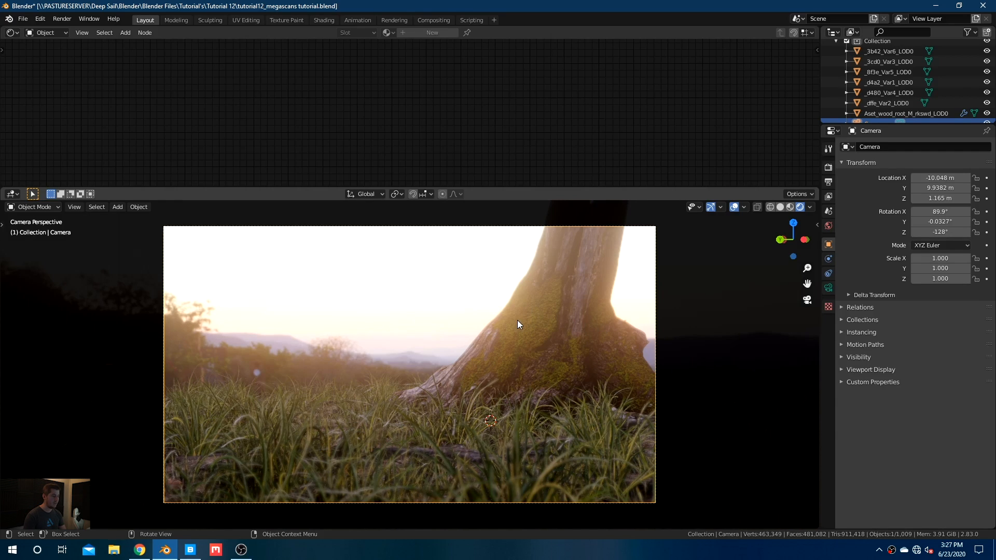
click(828, 167)
scroll(868, 382, down, 5)
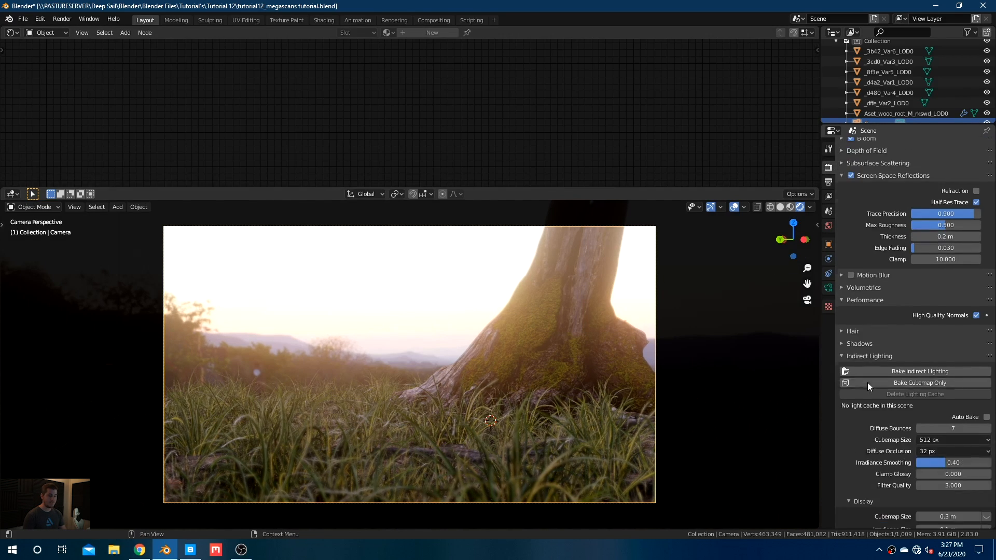
key(KP_0)
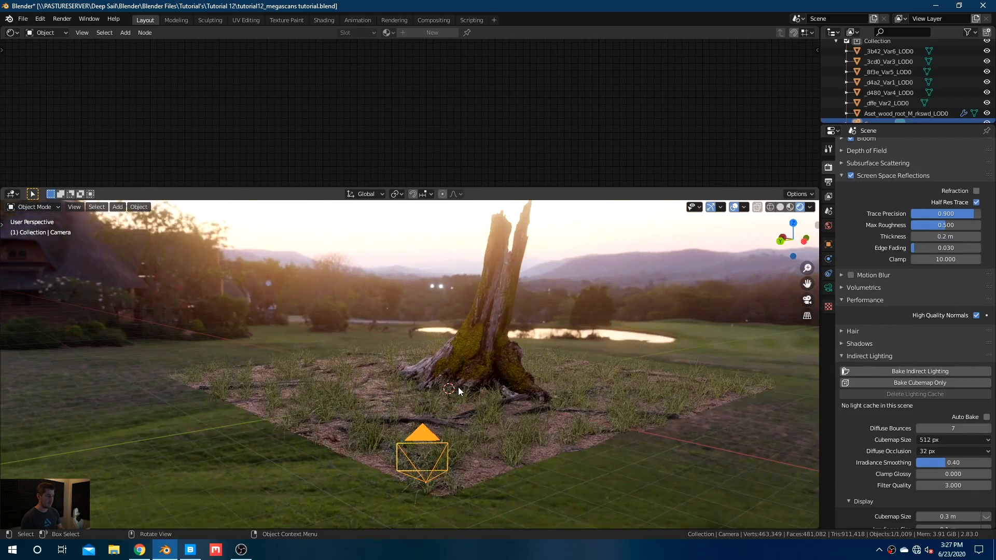
middle_drag(458, 387, 456, 384)
key(shift+a)
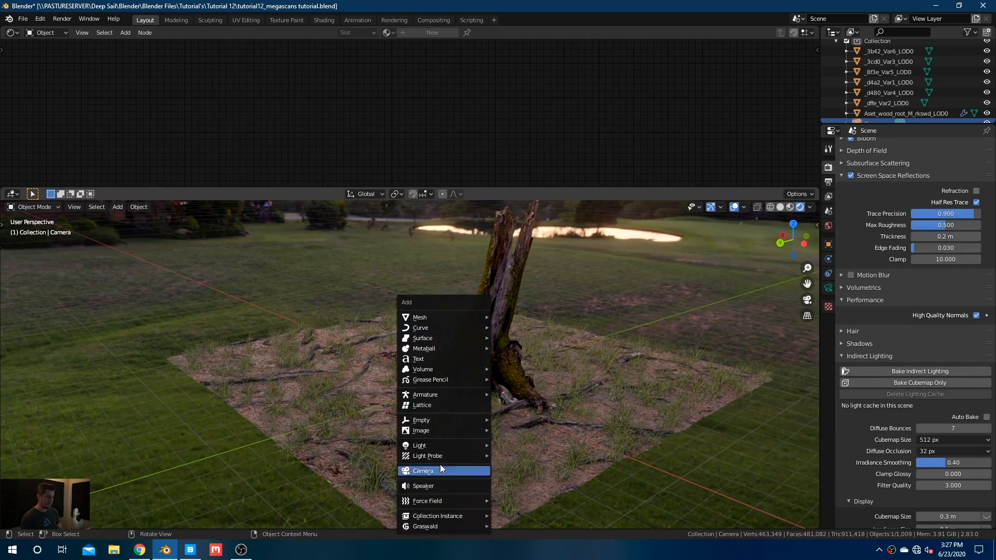
mouse_move(446, 452)
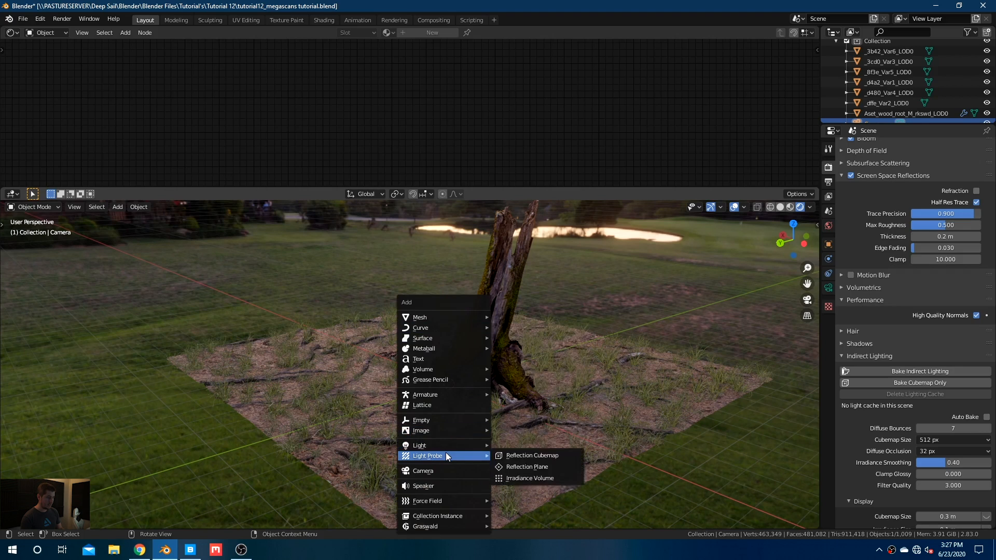
click(533, 479)
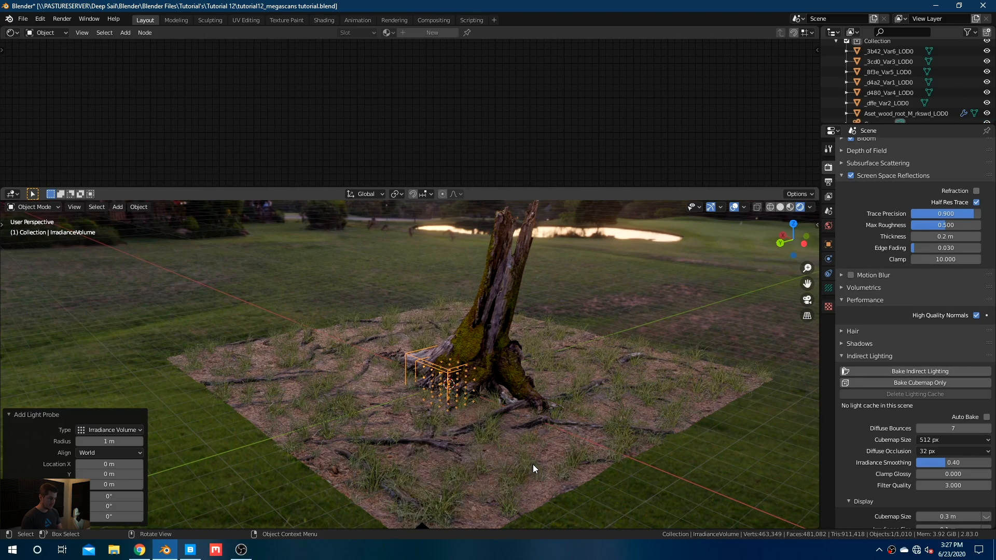
Step: In front view, enlarge the irradiance volume, raise it about 4.3 m around the stump and stretch it about 2.16 times along X
key(KP_1)
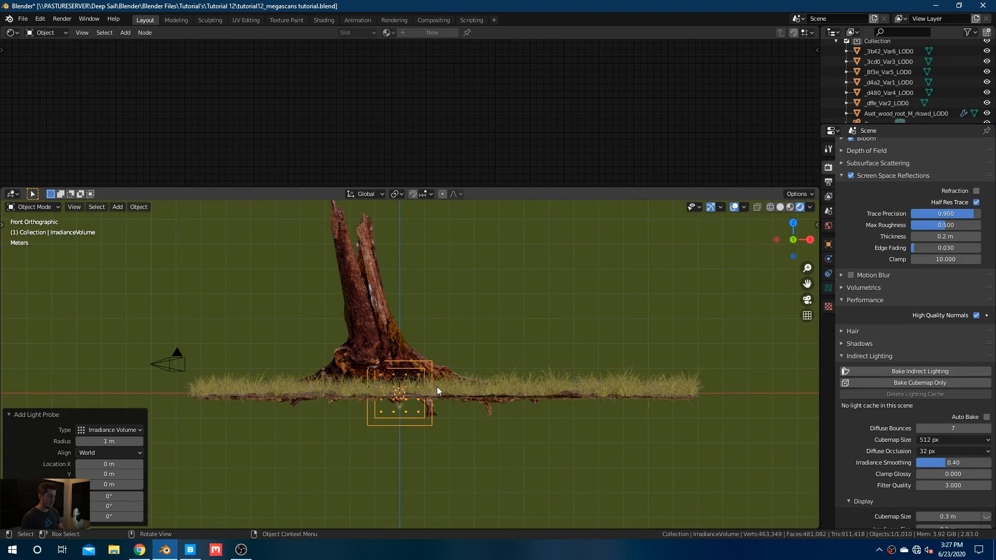
scroll(437, 388, down, 2)
key(s)
click(556, 397)
key(g)
click(568, 325)
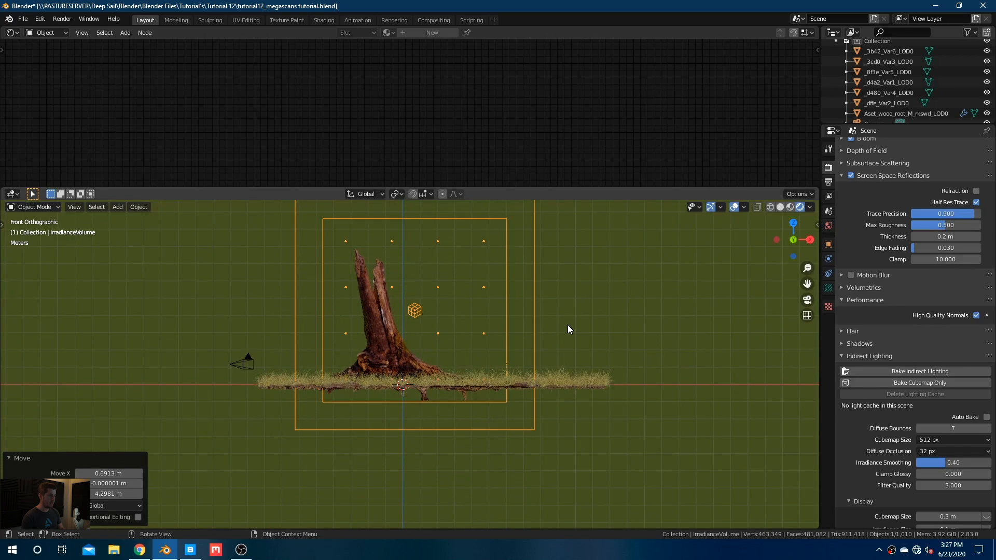
key(s)
key(x)
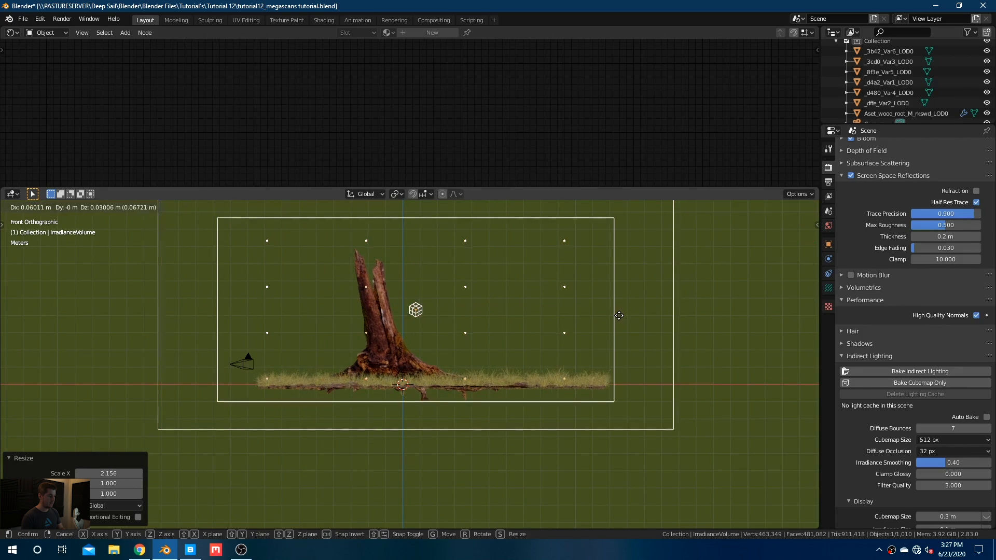
click(620, 315)
Step: In top view, stretch the irradiance volume along Y to cover the ground plane and shift it about -1.71 m along Y
key(KP_7)
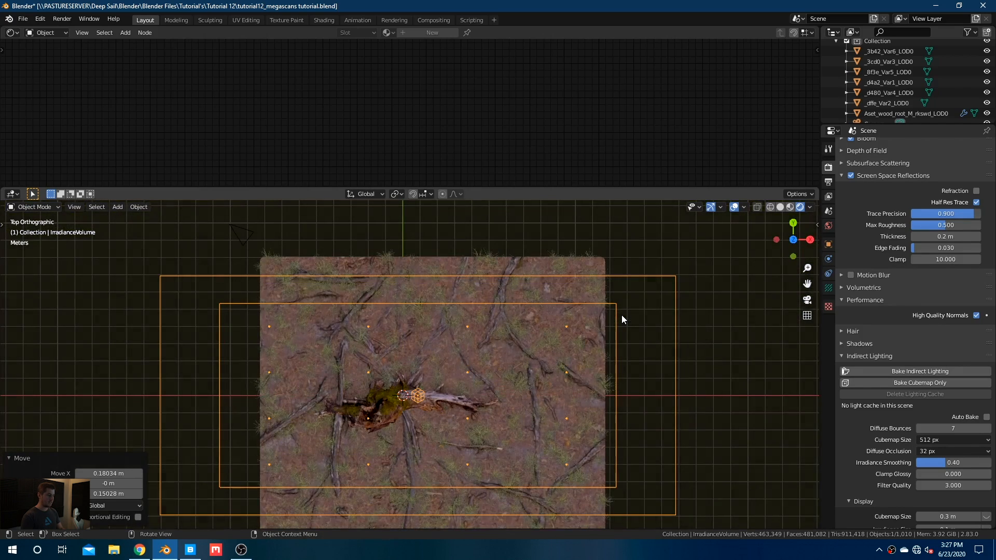
scroll(550, 366, down, 2)
key(s)
key(y)
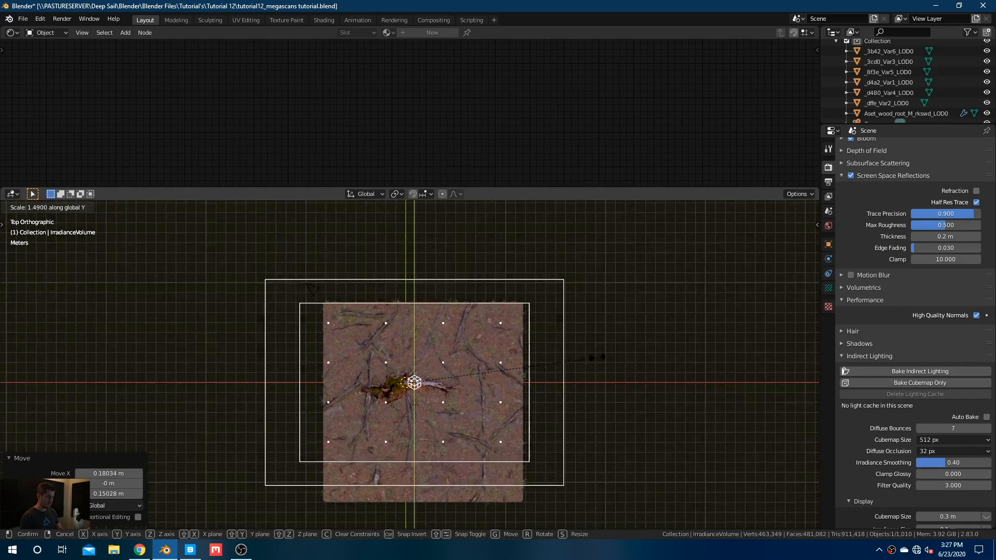
click(633, 354)
key(g)
key(y)
click(631, 365)
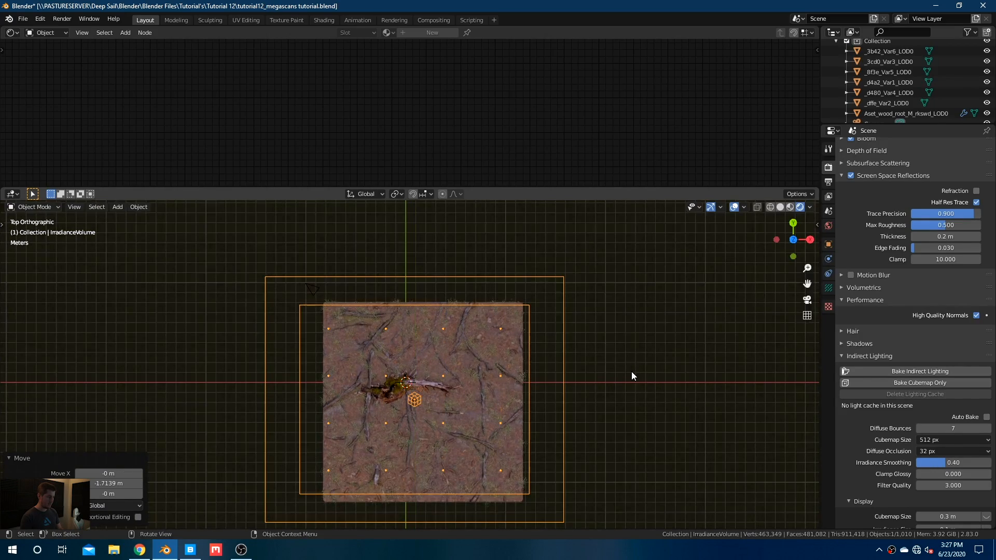
key(s)
key(y)
click(654, 369)
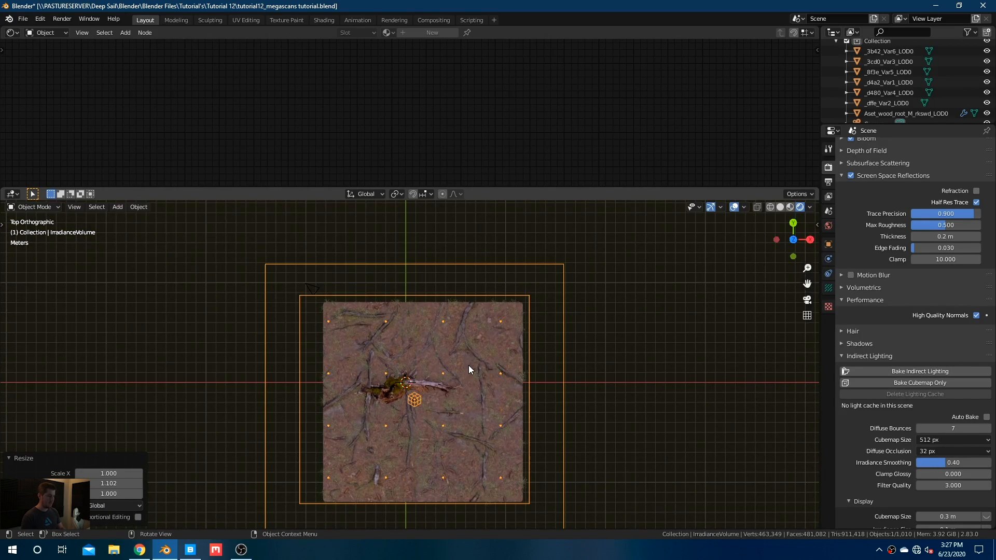
Step: Set the irradiance volume's resolution to 5 in X, Y and Z
middle_drag(468, 365, 565, 322)
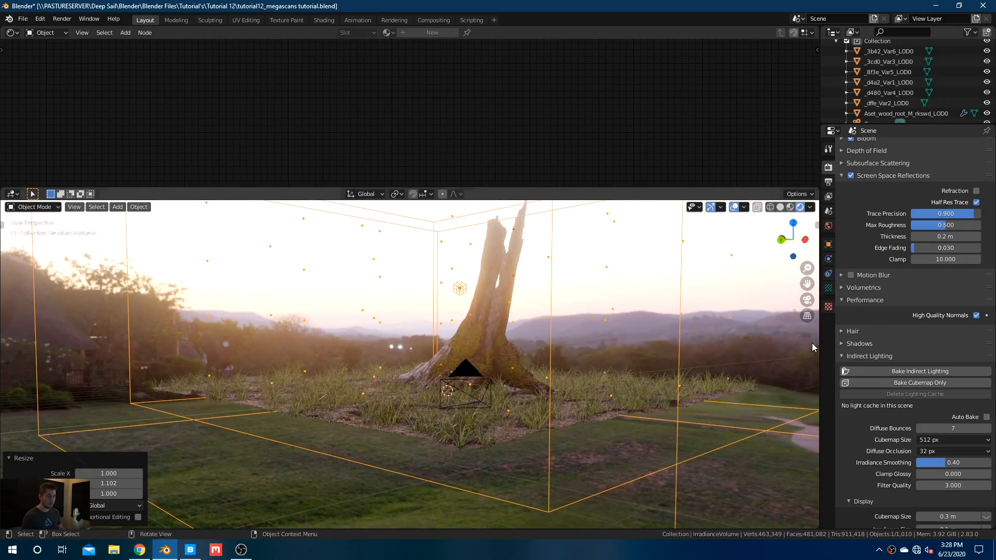
click(829, 288)
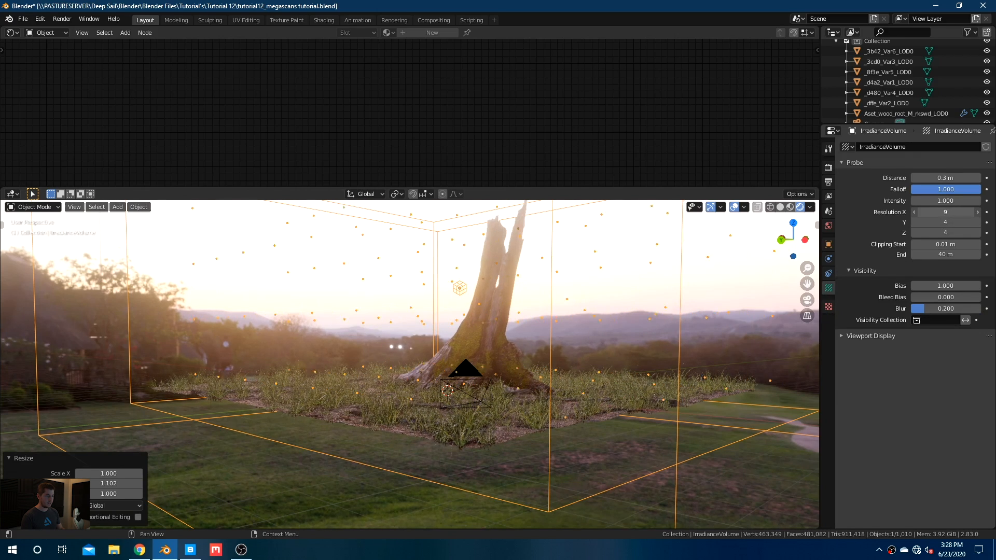
mouse_move(945, 222)
mouse_down()
mouse_move(966, 222)
mouse_move(945, 222)
mouse_move(946, 233)
mouse_up()
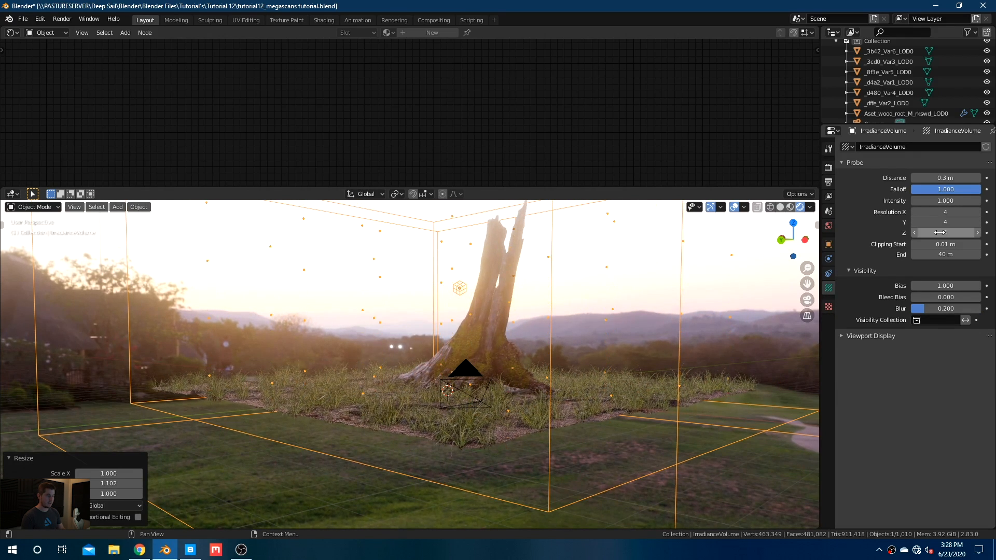
click(979, 213)
click(978, 223)
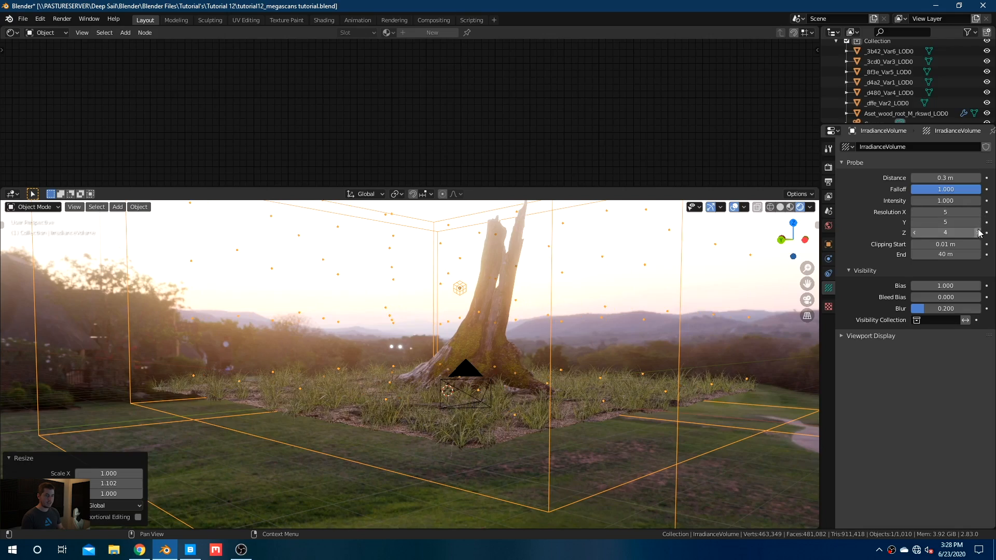
click(978, 233)
middle_drag(572, 360, 597, 354)
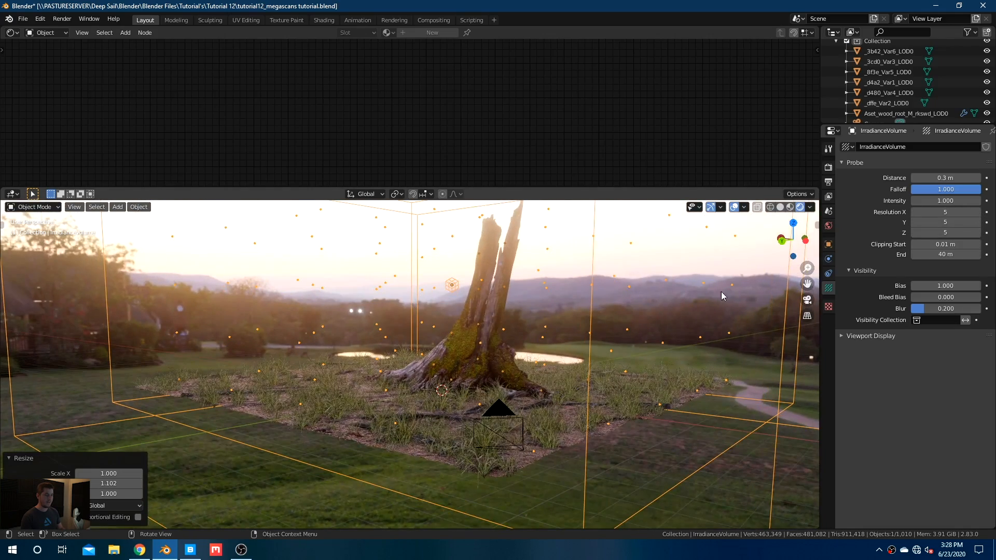
Step: Save the file and bake the scene's indirect lighting
click(829, 167)
scroll(901, 464, down, 3)
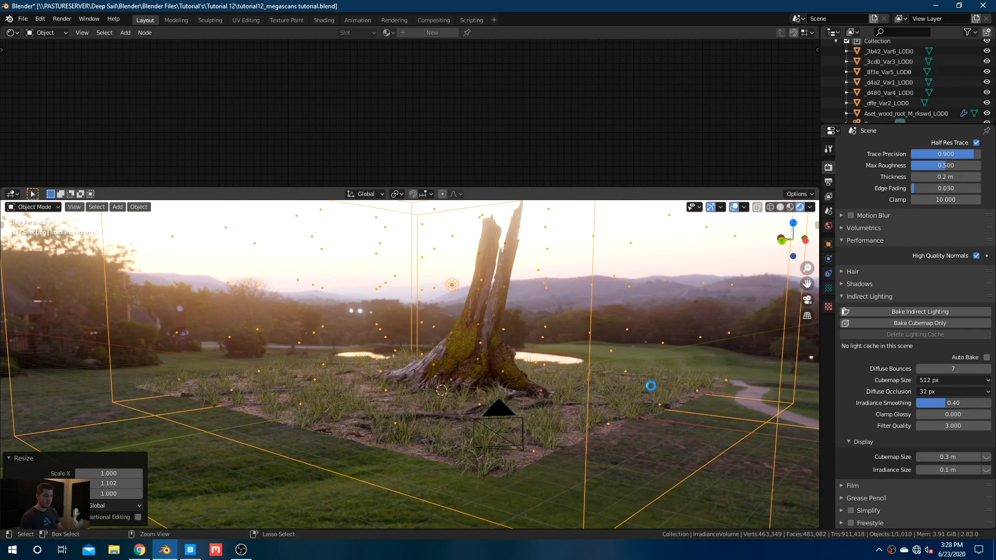
key(ctrl+s)
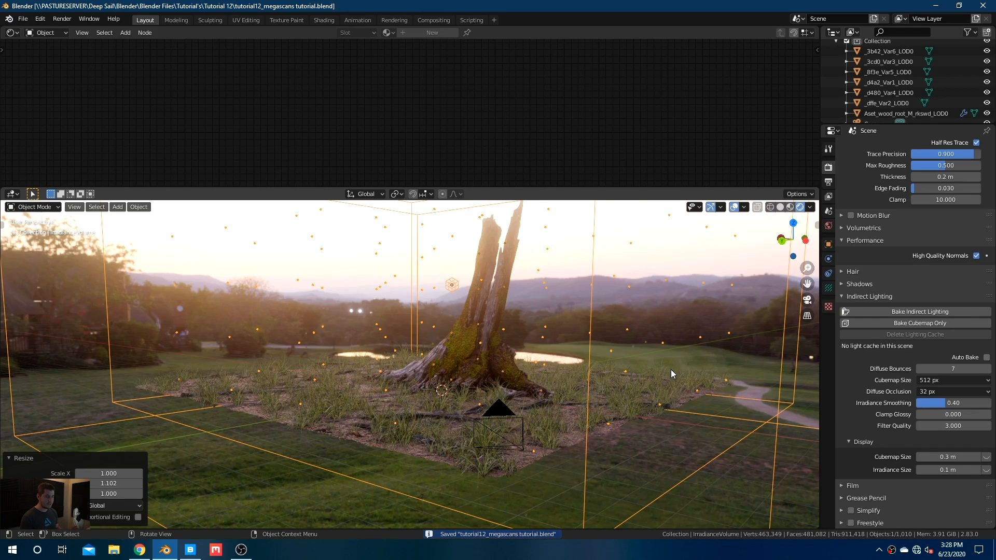
click(906, 312)
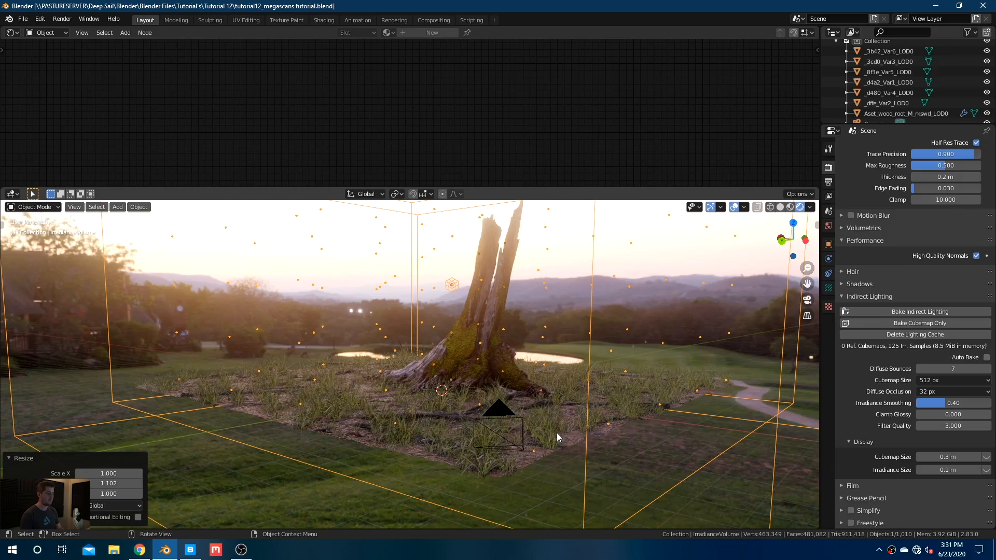
Step: Inspect the lighting around the stump, return to the camera view, select the camera and hide the 3D cursor overlay
scroll(543, 437, up, 4)
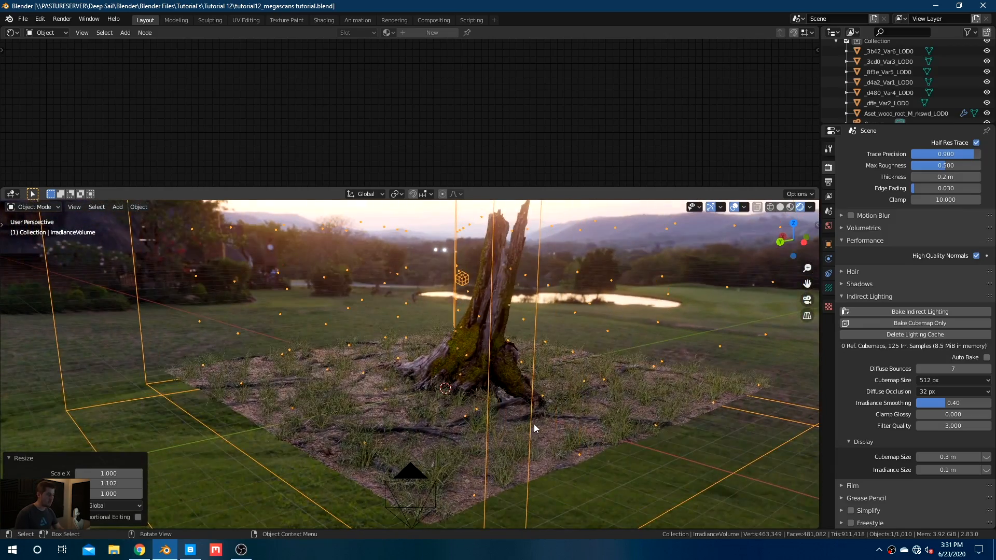
scroll(535, 423, up, 3)
middle_drag(536, 421, 546, 410)
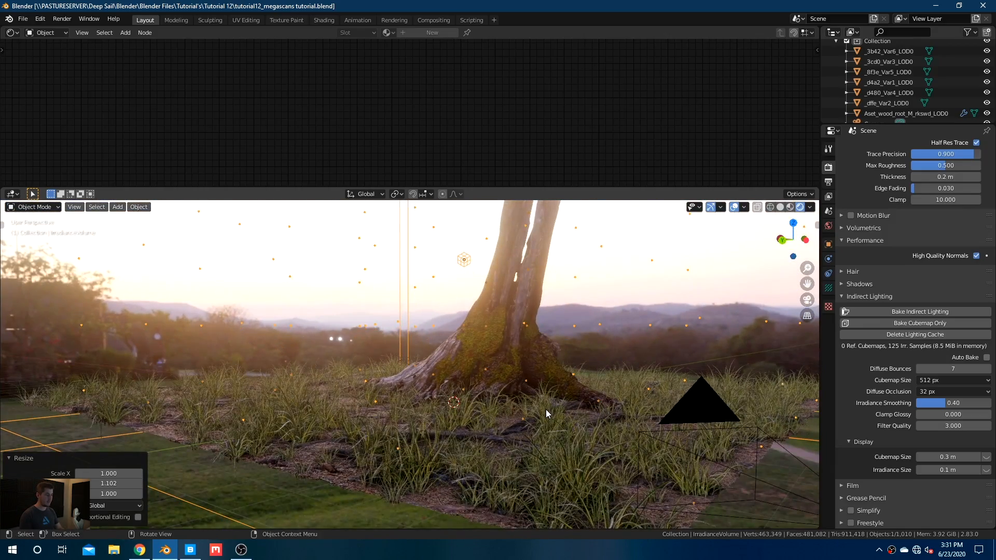
scroll(543, 400, up, 3)
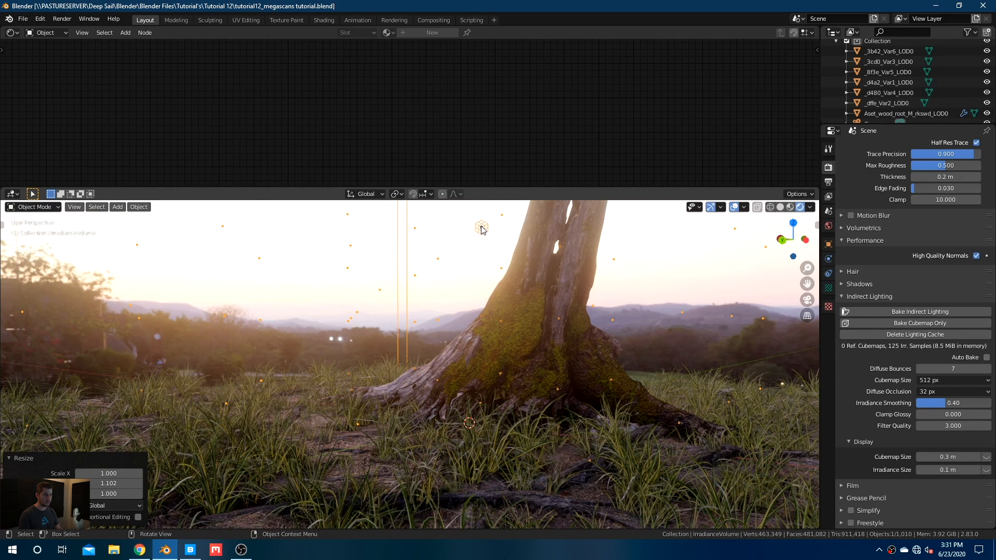
key(KP_0)
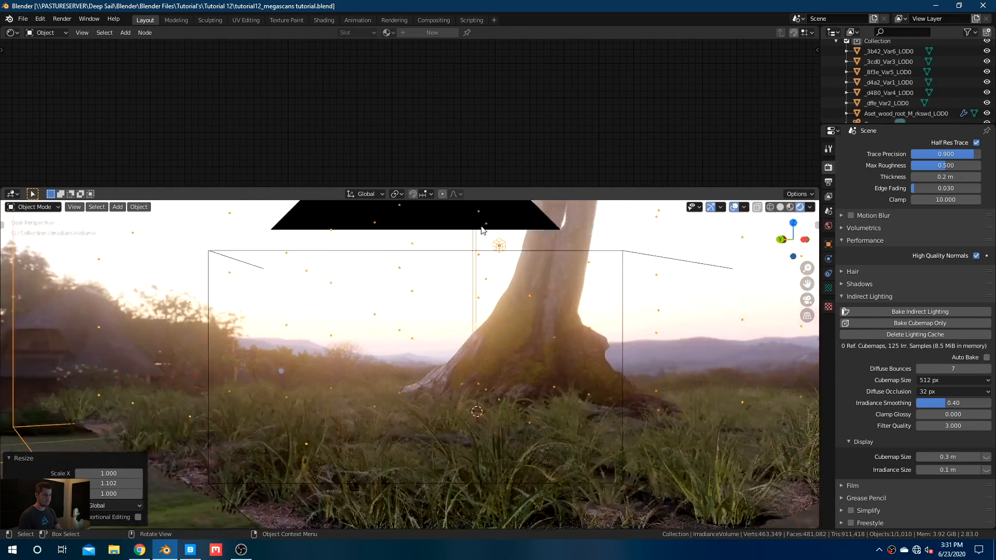
click(538, 228)
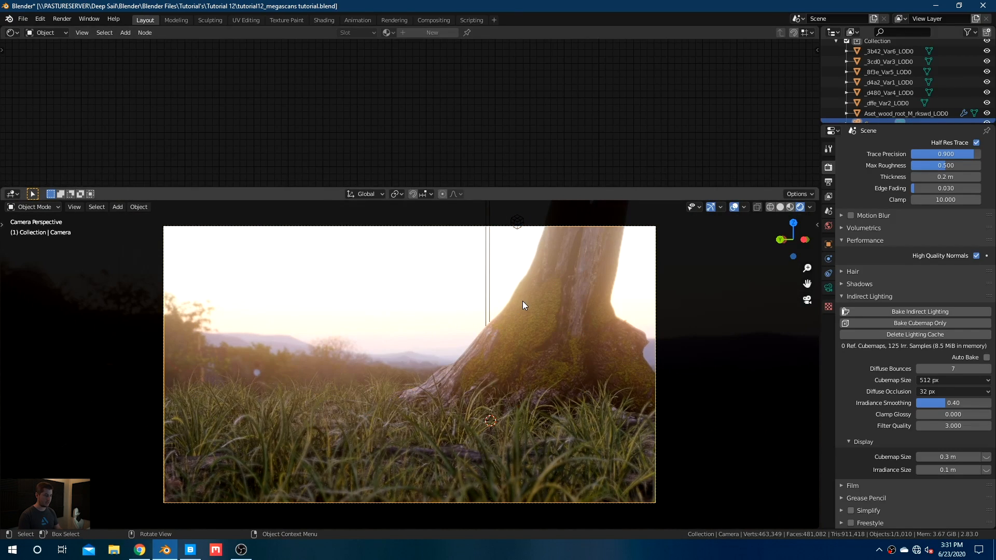
click(744, 207)
click(778, 284)
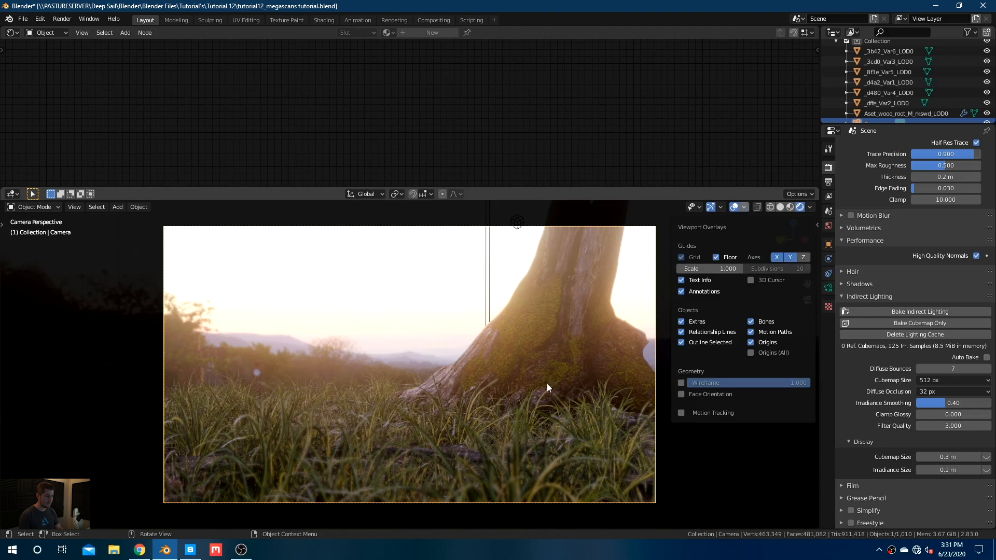
Step: Maximize the 3D viewport and fit the whole camera frame in it to examine the baked lighting
key(ctrl+space)
key(Home)
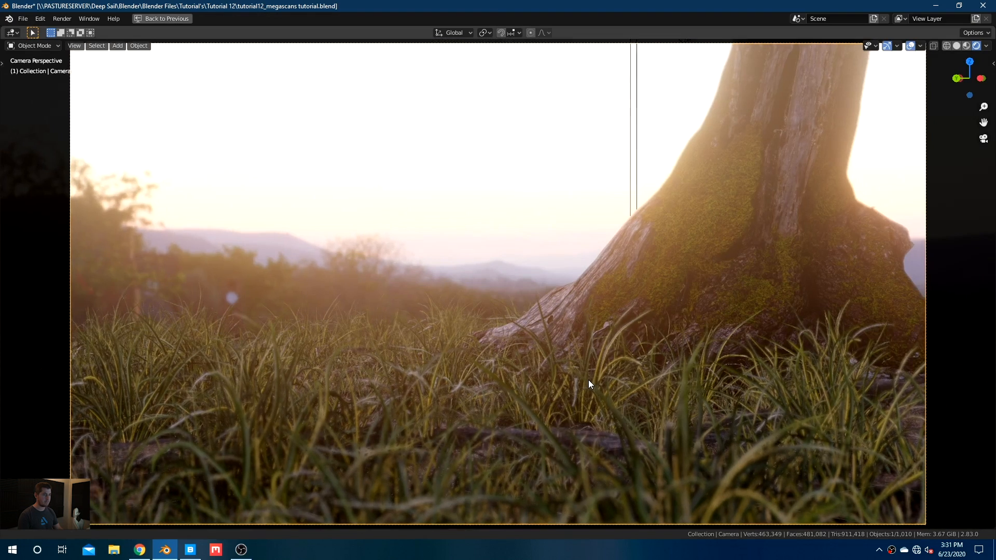
scroll(588, 380, down, 1)
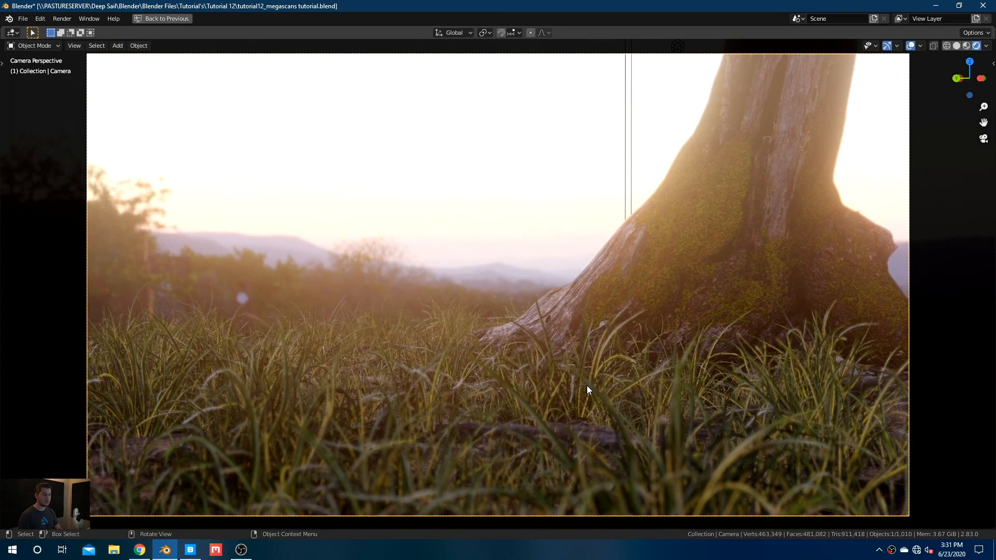